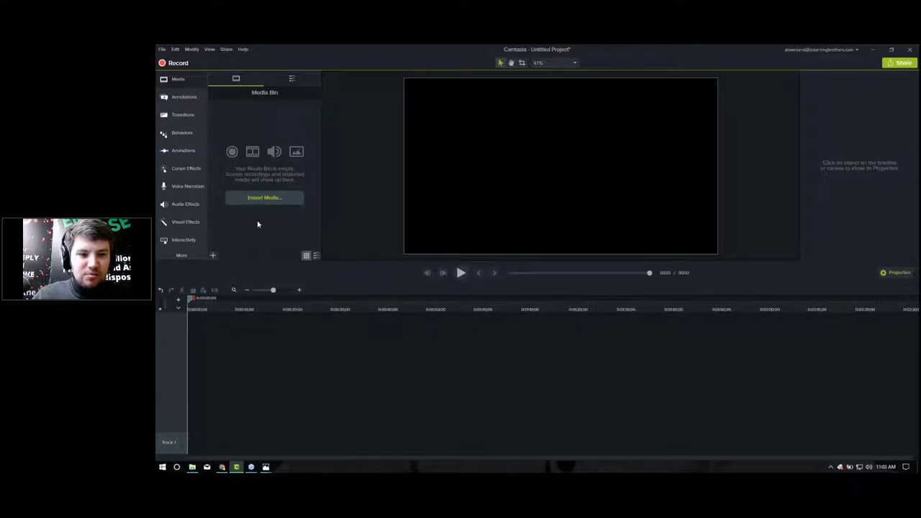
# - Import the 45K image from the Desktop Assets folder into the media bin
pyautogui.click(266, 198)
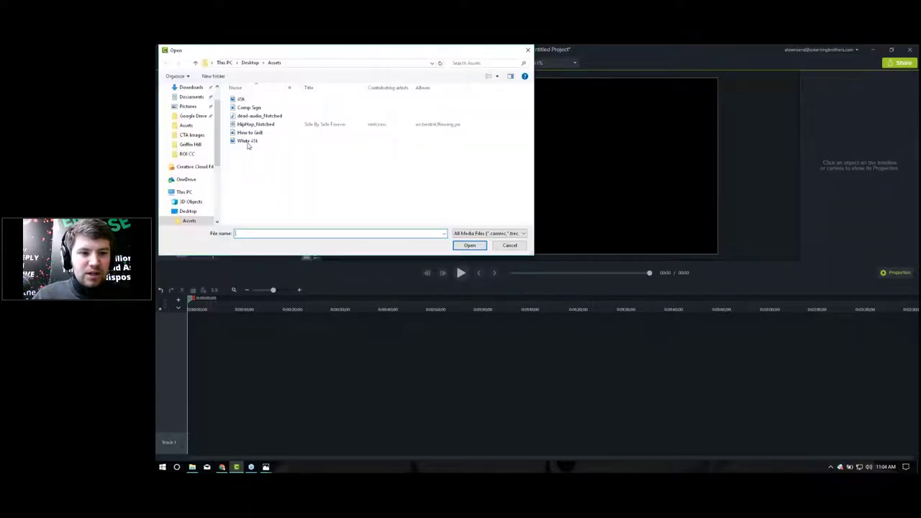
pyautogui.click(243, 100)
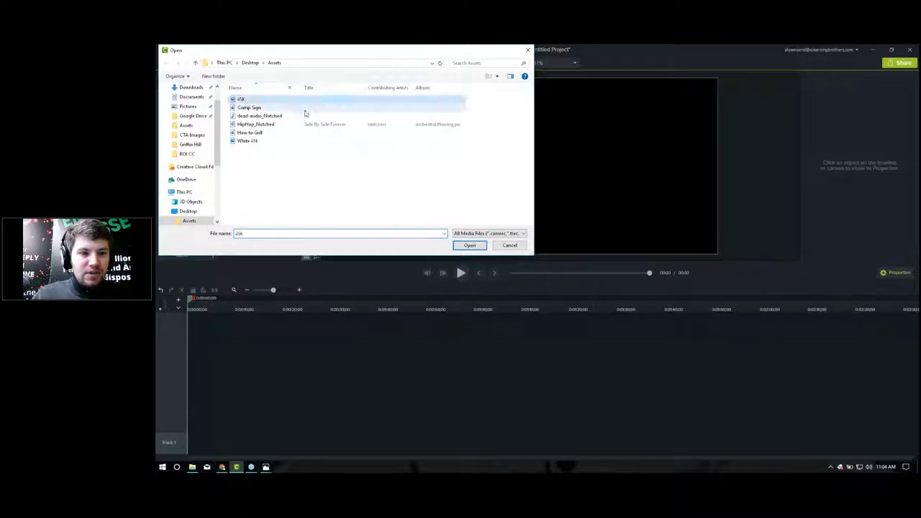
pyautogui.click(469, 245)
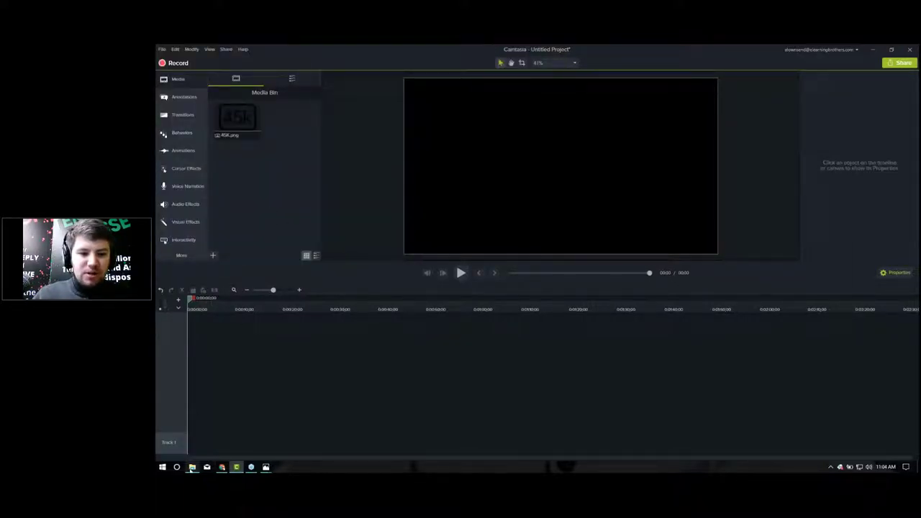
# - Add Comp Sign, dead-audio_Notched, HipHop_Notched and How to Grill from the Assets folder in File Explorer to the Camtasia media bin
pyautogui.click(191, 439)
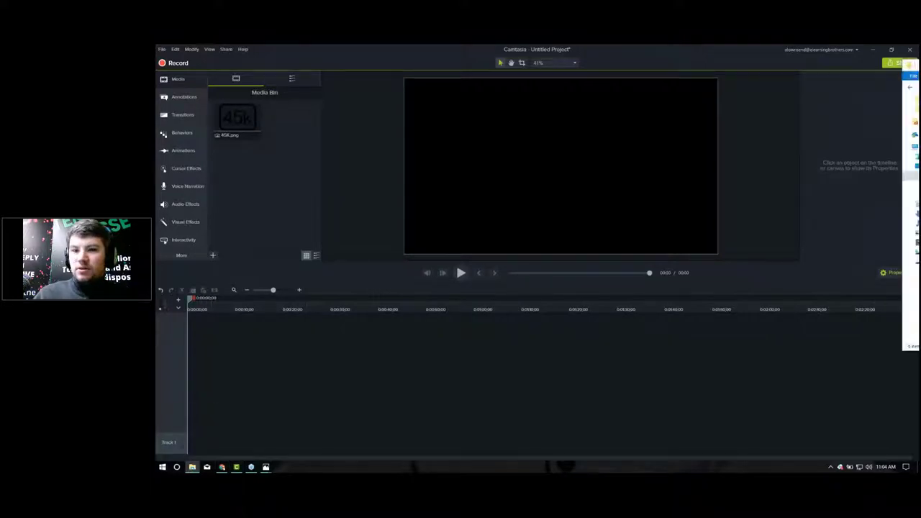
pyautogui.moveTo(582, 146); pyautogui.dragTo(669, 86)
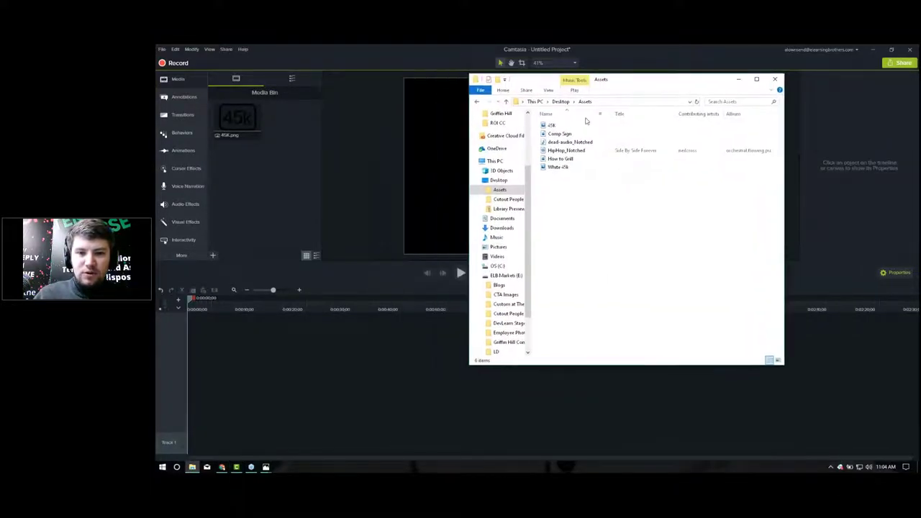
pyautogui.click(562, 159)
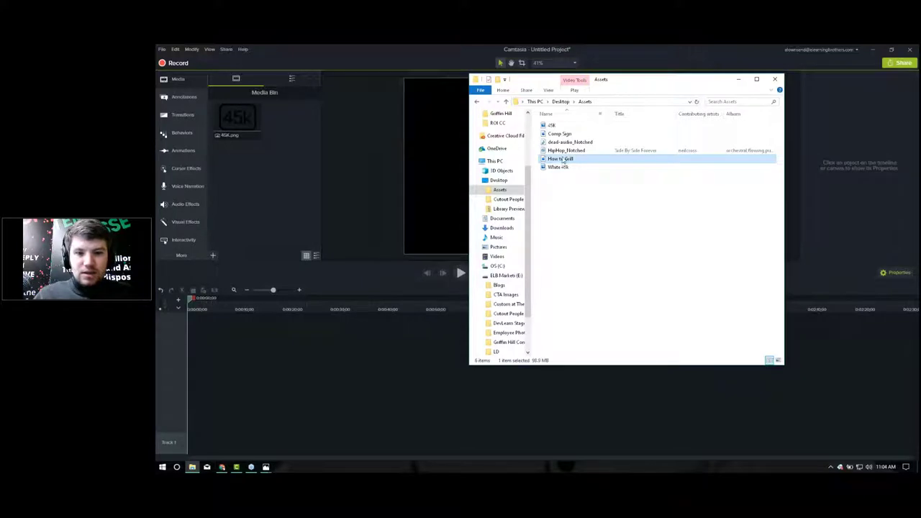
pyautogui.keyDown('shift'); pyautogui.click(560, 135); pyautogui.keyUp('shift')
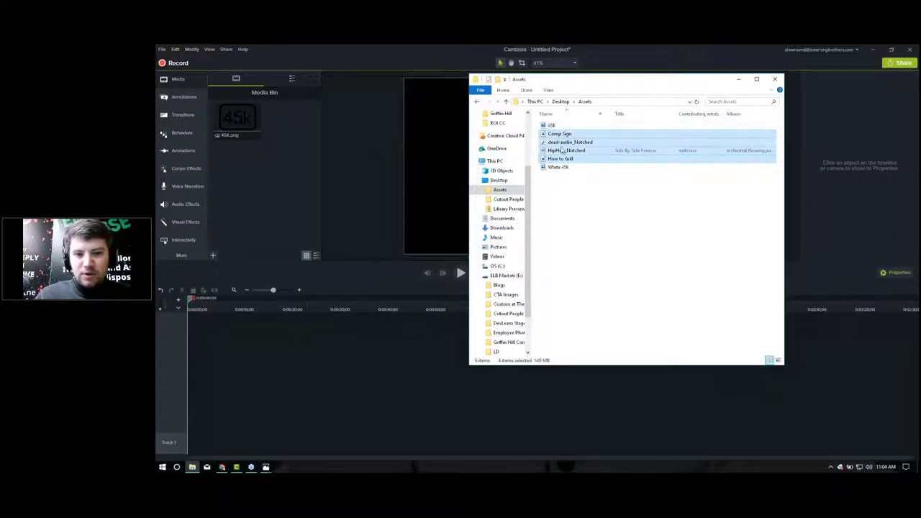
pyautogui.moveTo(559, 135); pyautogui.dragTo(267, 185)
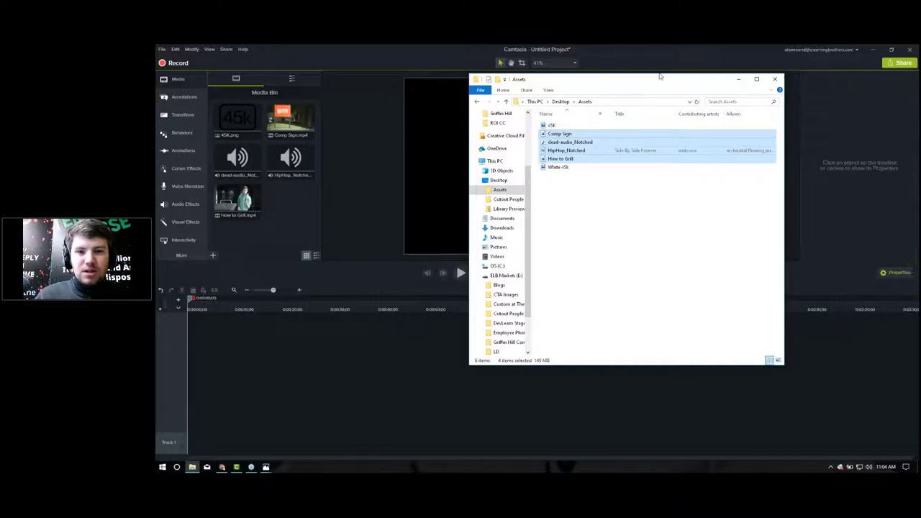
pyautogui.click(455, 261)
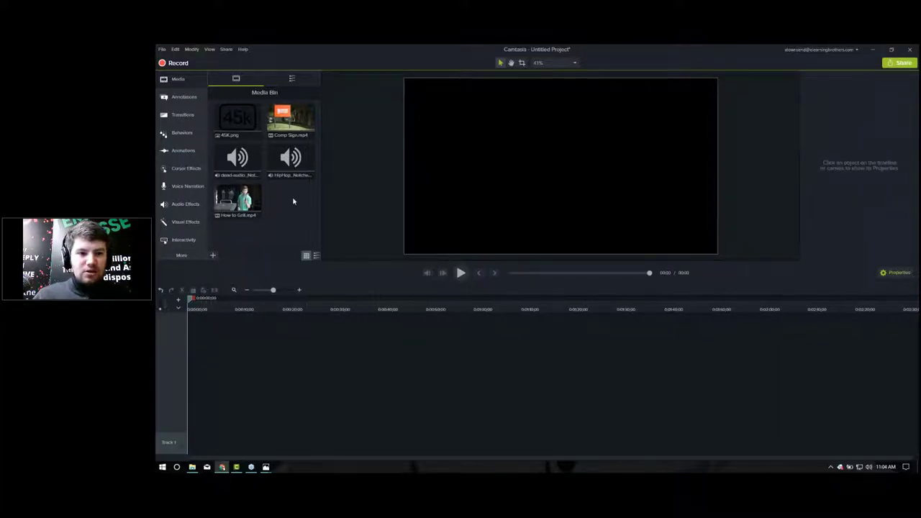
# - Place the How to Grill video at the very start of Track 1
pyautogui.moveTo(237, 201); pyautogui.dragTo(242, 443)
pyautogui.rightClick(254, 207)
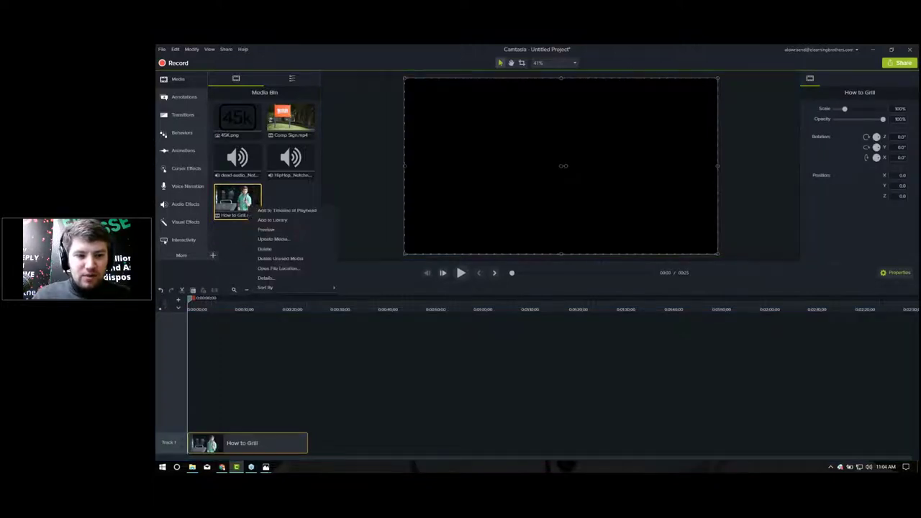
pyautogui.click(299, 194)
# - Scrub through the How to Grill clip, play its opening seconds, and return the playhead to the start
pyautogui.moveTo(190, 298); pyautogui.dragTo(260, 297)
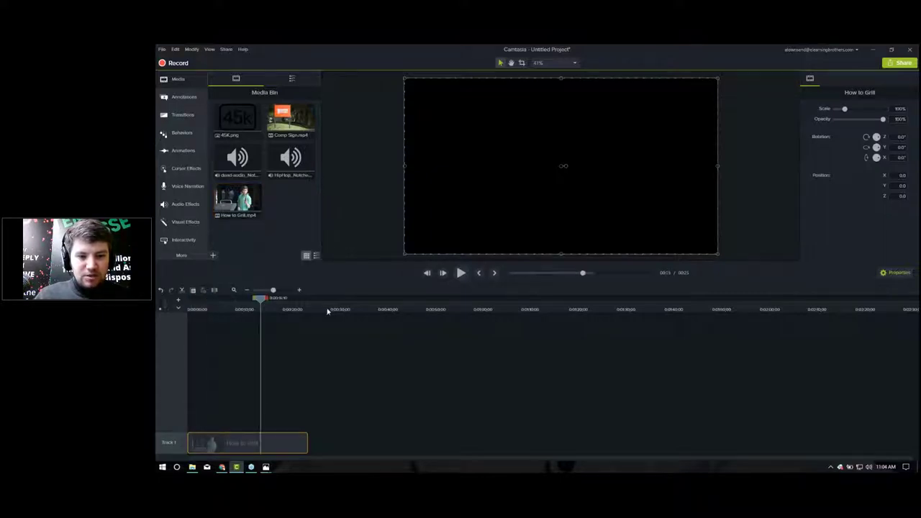
pyautogui.moveTo(327, 310); pyautogui.dragTo(187, 316)
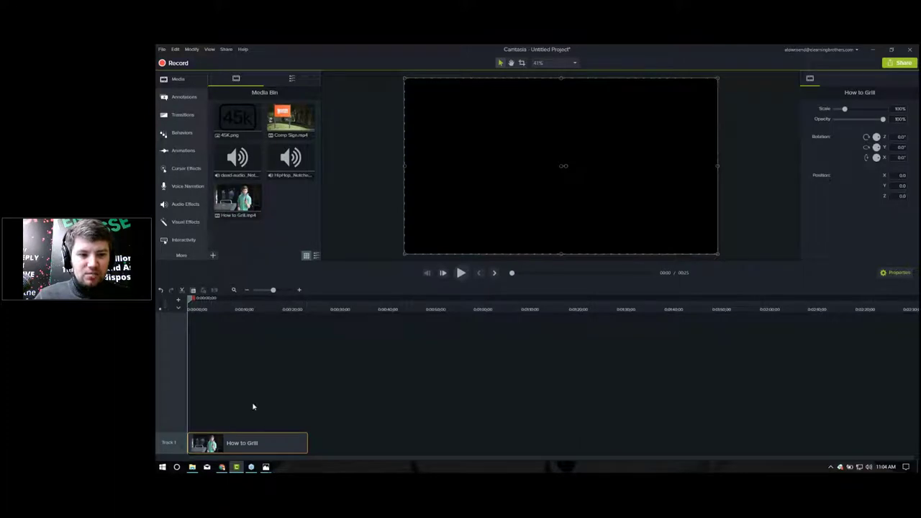
pyautogui.moveTo(203, 310); pyautogui.dragTo(252, 310)
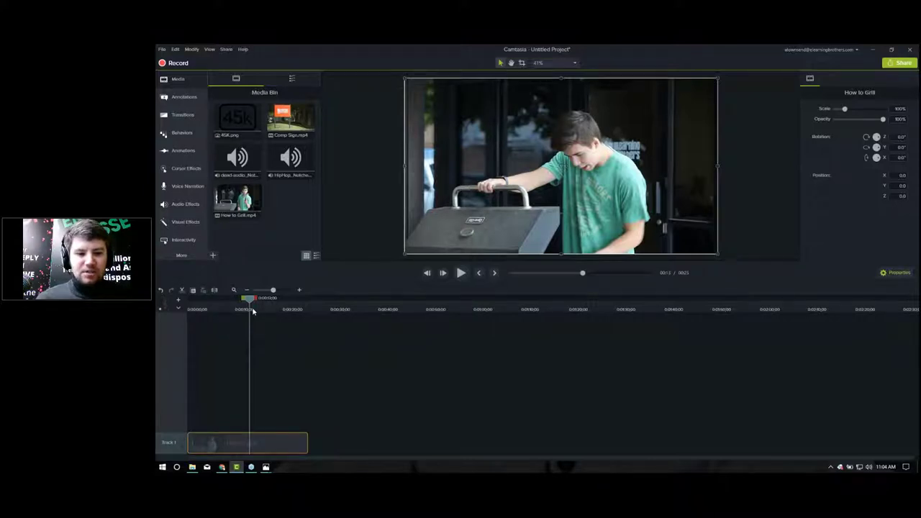
pyautogui.moveTo(253, 311); pyautogui.dragTo(262, 309)
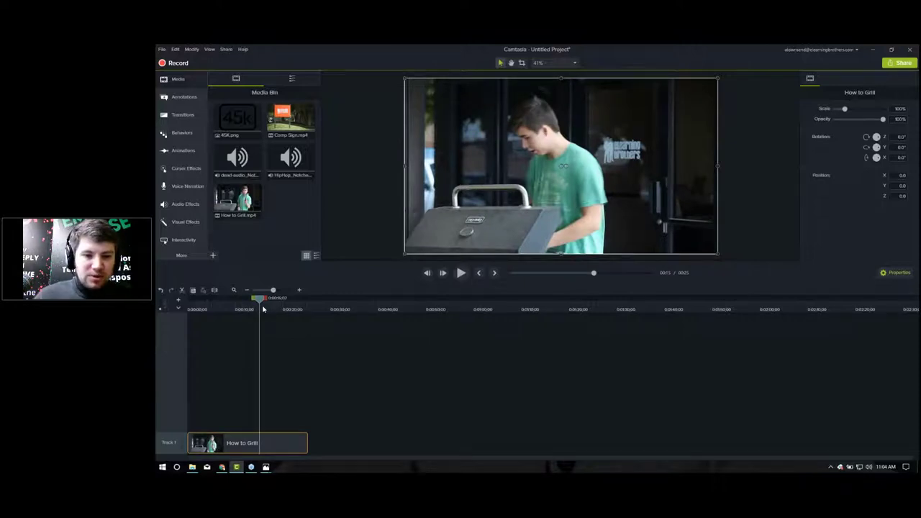
pyautogui.click(188, 310)
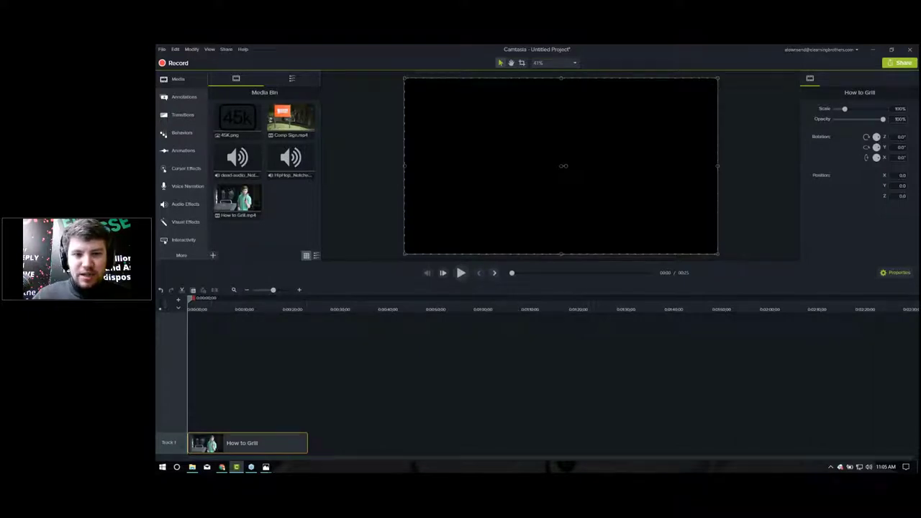
pyautogui.click(461, 274)
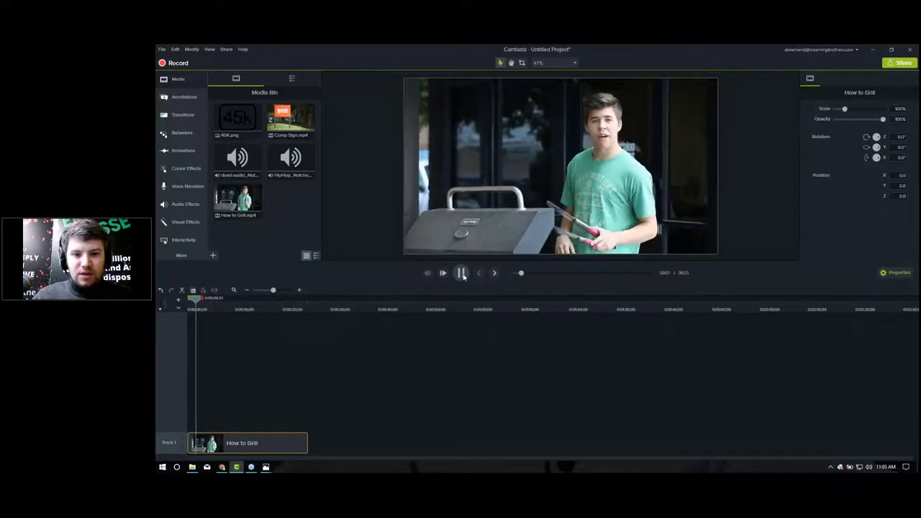
pyautogui.click(461, 274)
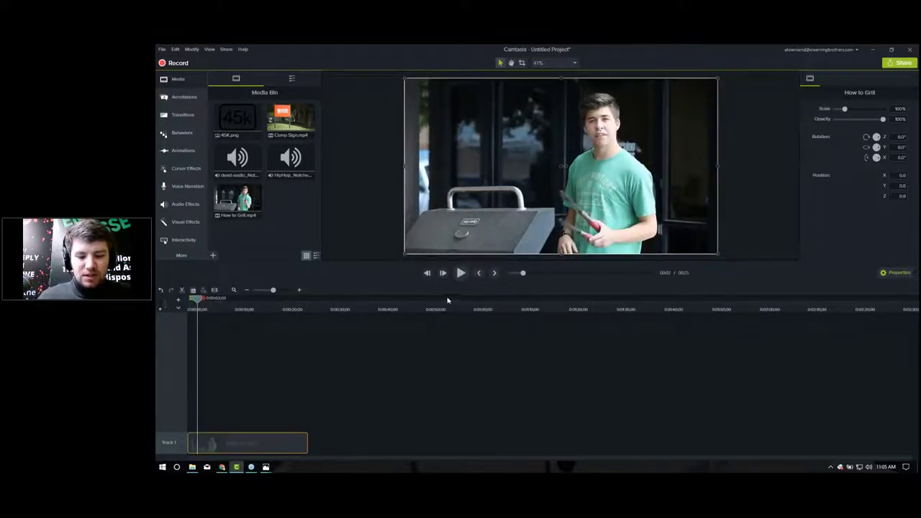
pyautogui.click(189, 310)
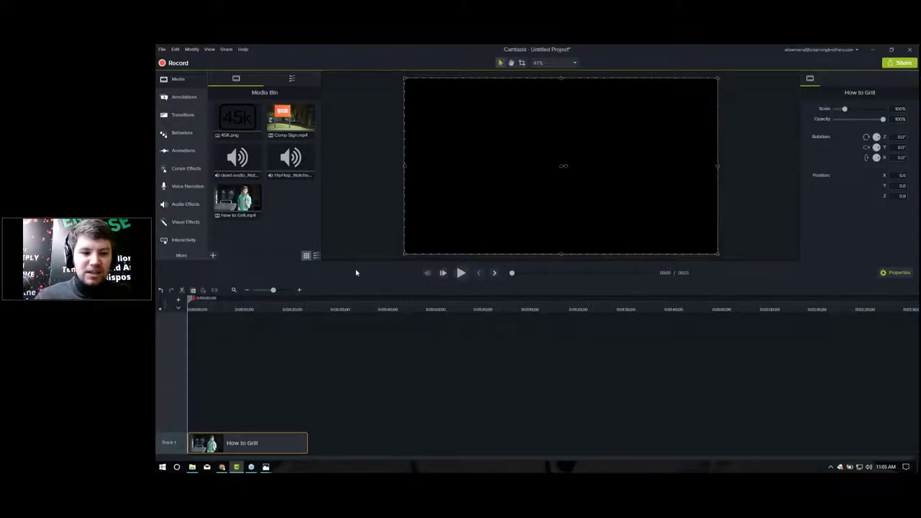
# - Show the available transitions and play the first few seconds of the clip
pyautogui.click(182, 116)
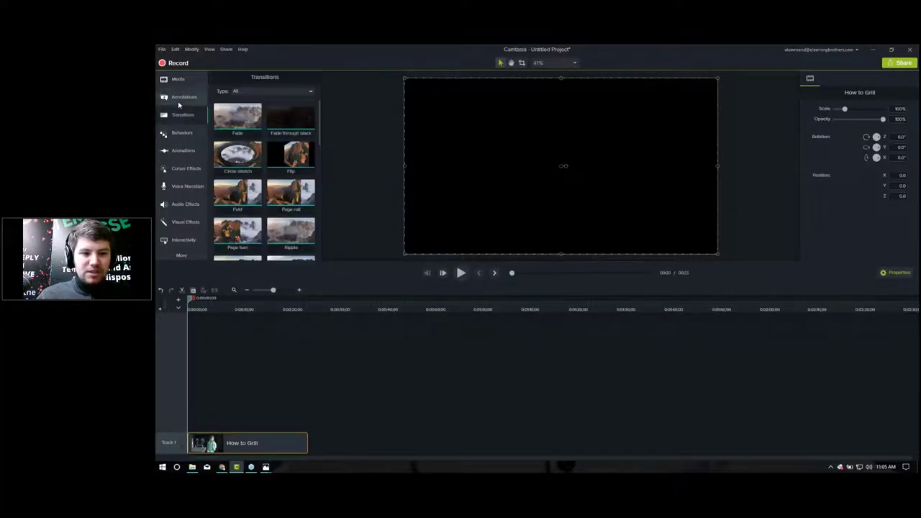
pyautogui.click(183, 118)
pyautogui.click(181, 120)
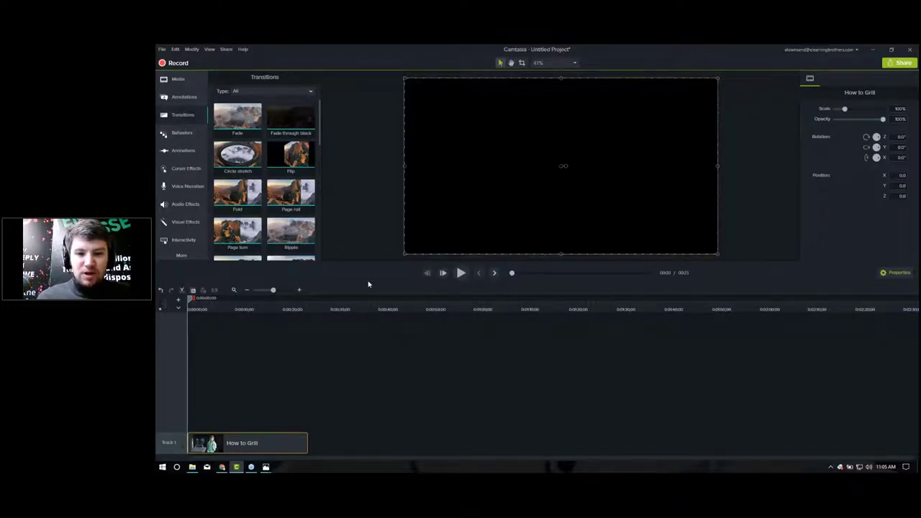
pyautogui.press('space')
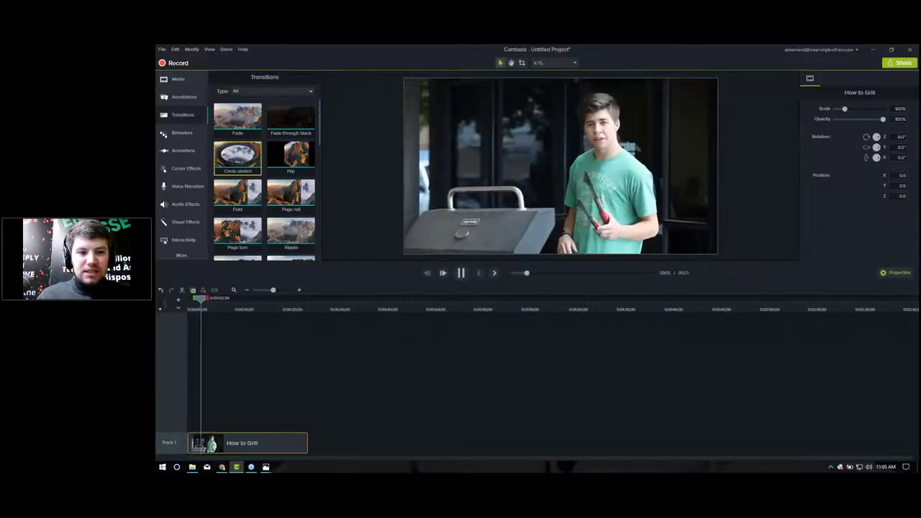
pyautogui.press('space')
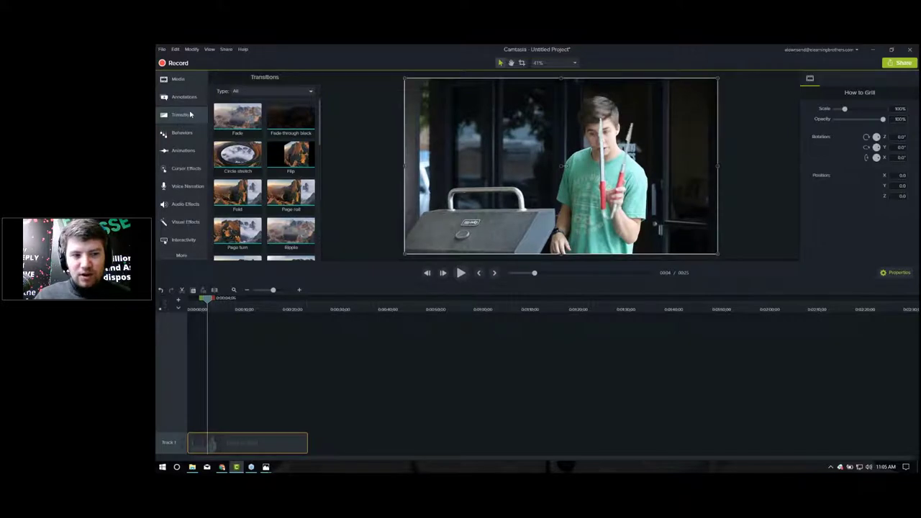
# - Show the Zoom-n-Pan animation options and continue playing the clip for a moment
pyautogui.click(184, 151)
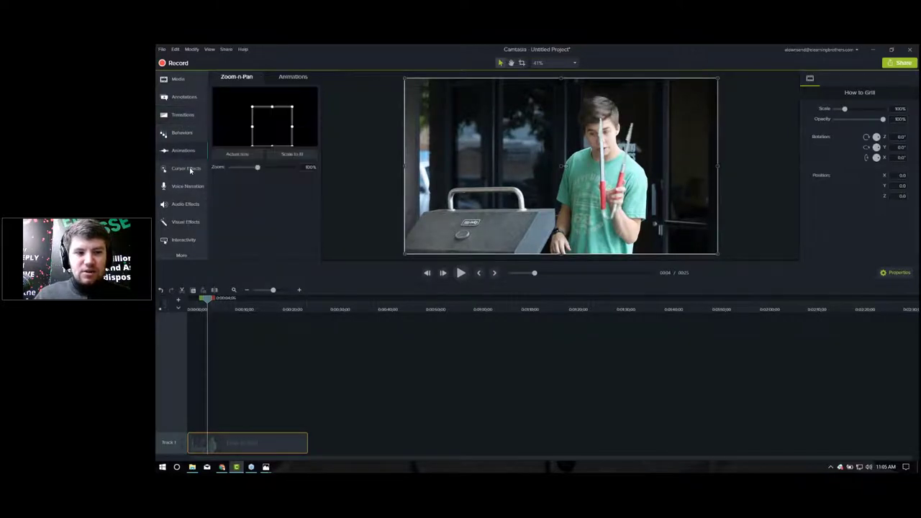
pyautogui.press('space')
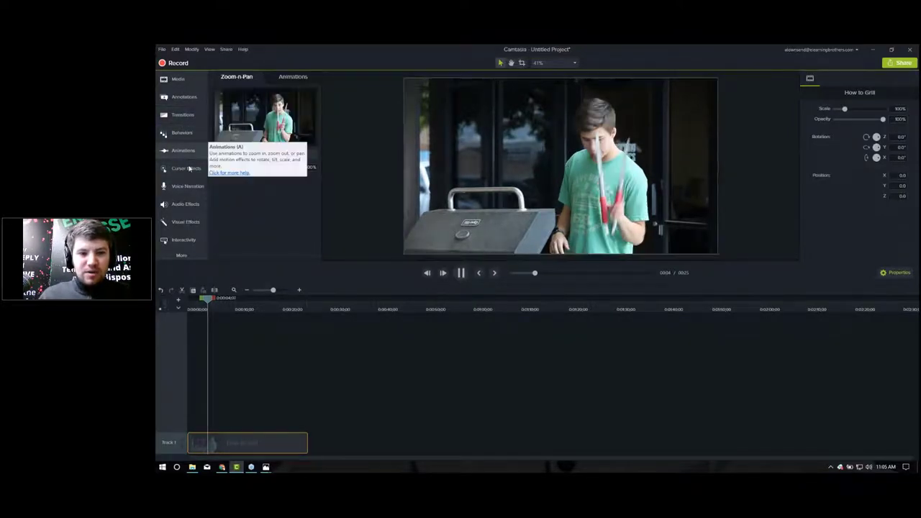
pyautogui.press('space')
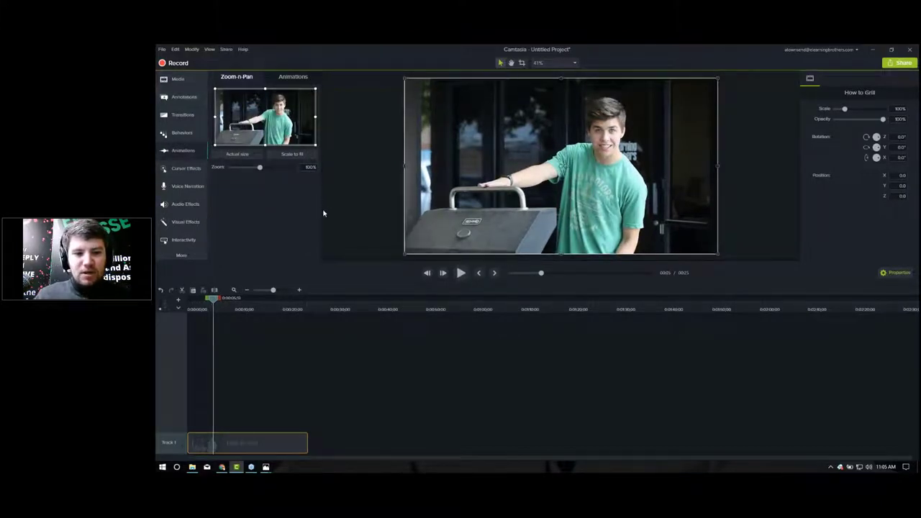
# - Preview the How to Grill clip in short stretches from about 15 seconds, checking the timeline at different zoom levels
pyautogui.click(260, 310)
pyautogui.click(247, 290)
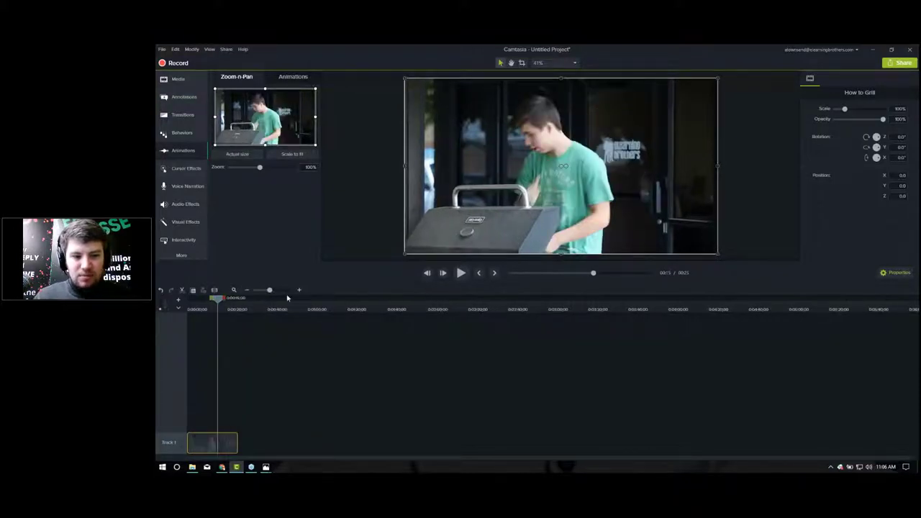
pyautogui.click(299, 290)
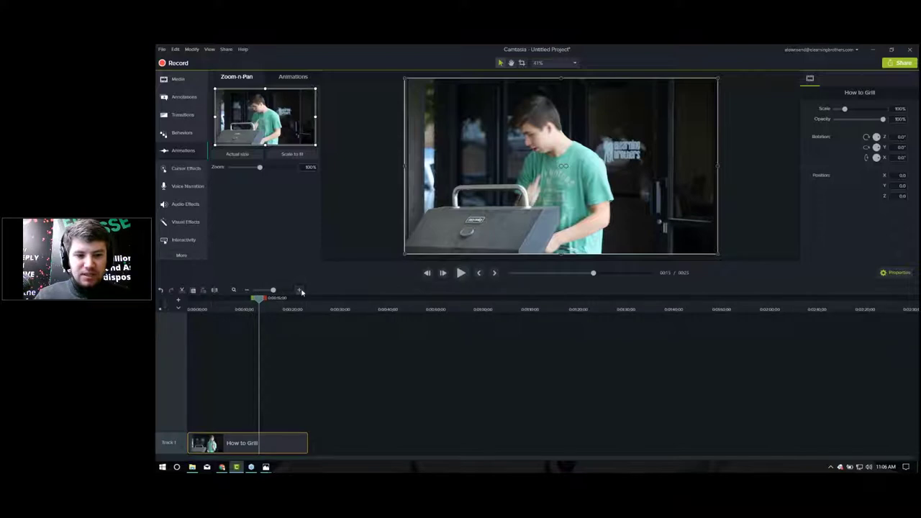
pyautogui.press('space')
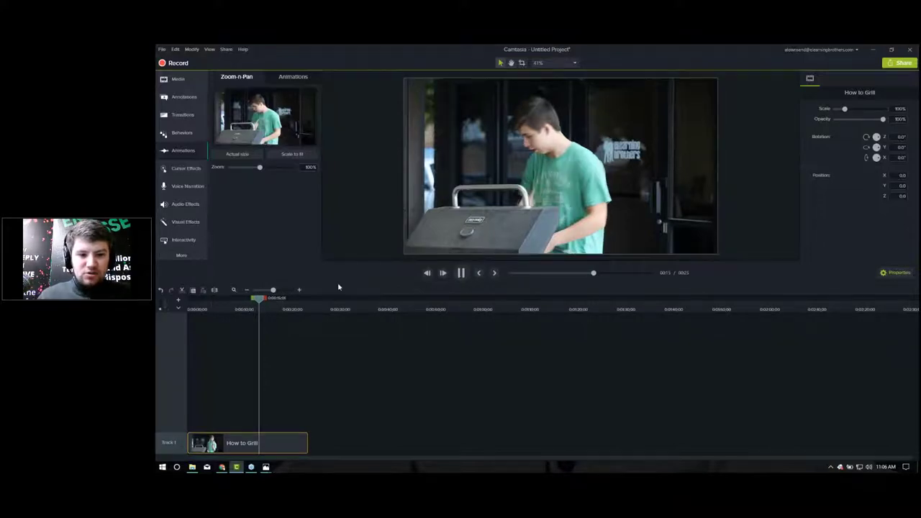
pyautogui.press('space')
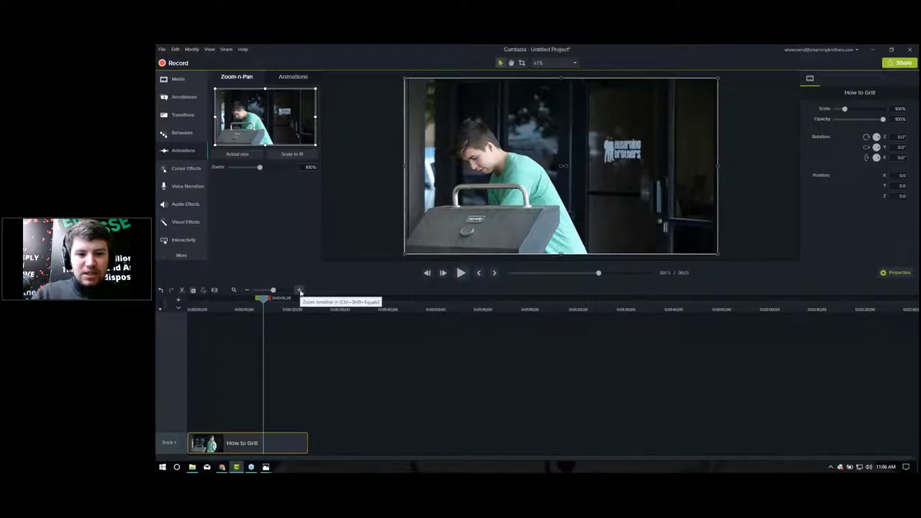
pyautogui.press('space')
pyautogui.press('space')
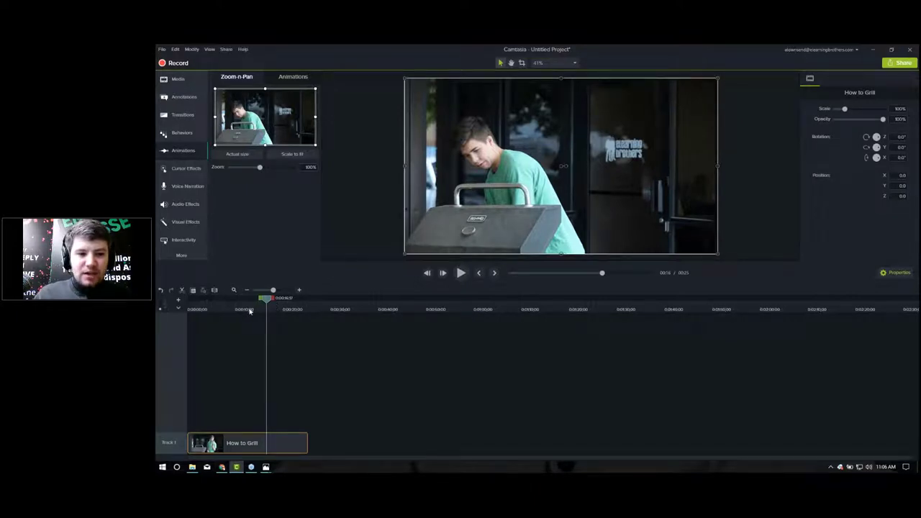
# - Split the How to Grill clip on Track 1 at about 13 seconds, where the man grips the grill handle
pyautogui.click(225, 310)
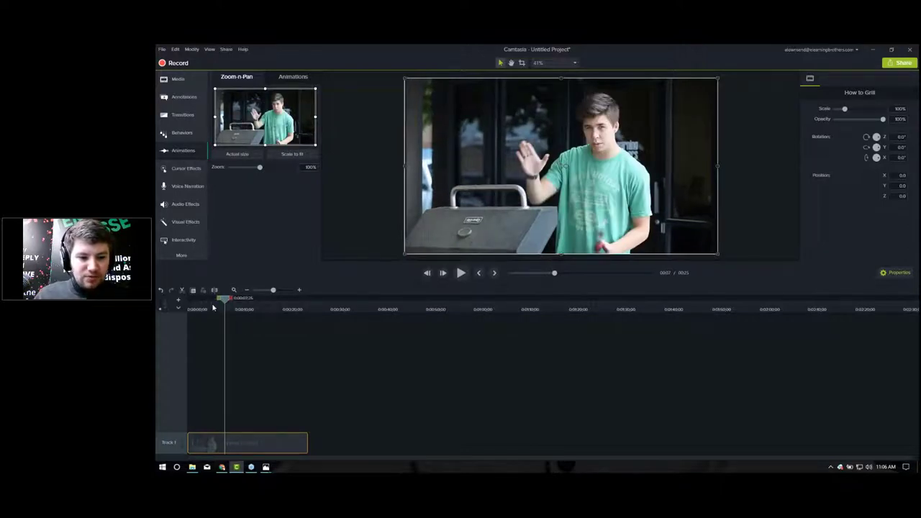
pyautogui.click(237, 310)
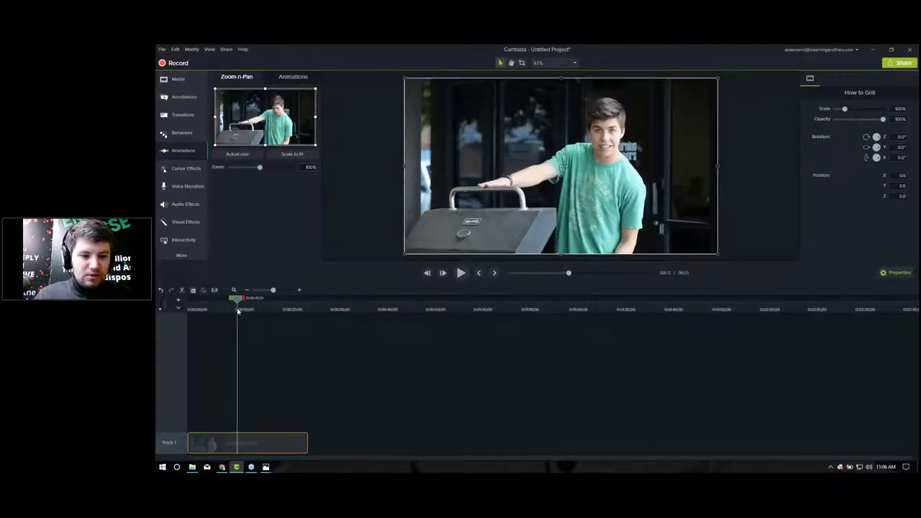
pyautogui.click(252, 310)
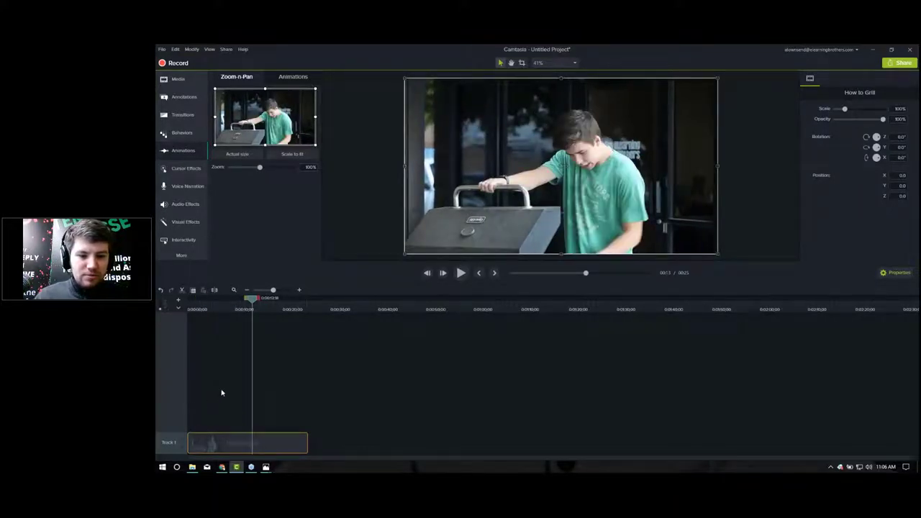
pyautogui.click(215, 291)
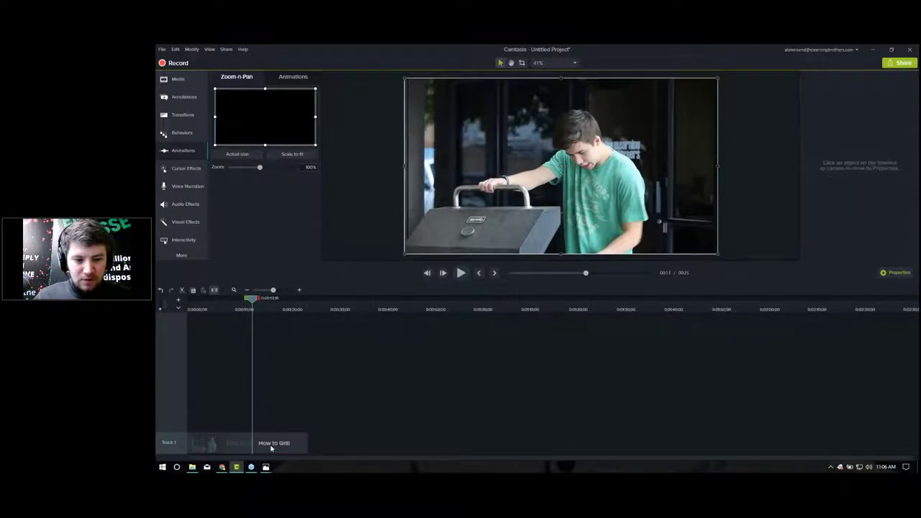
pyautogui.click(271, 448)
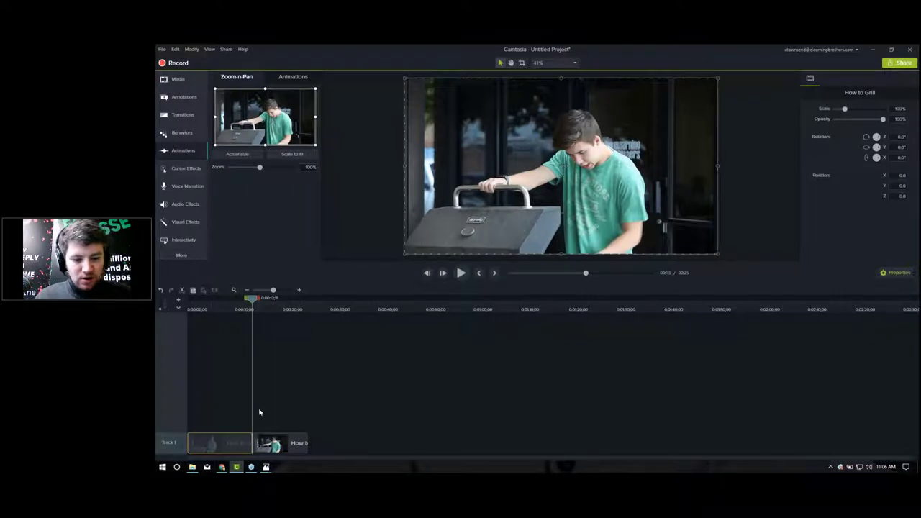
# - Undo the How to Grill clip's split at about 13 seconds and restore it
pyautogui.click(161, 291)
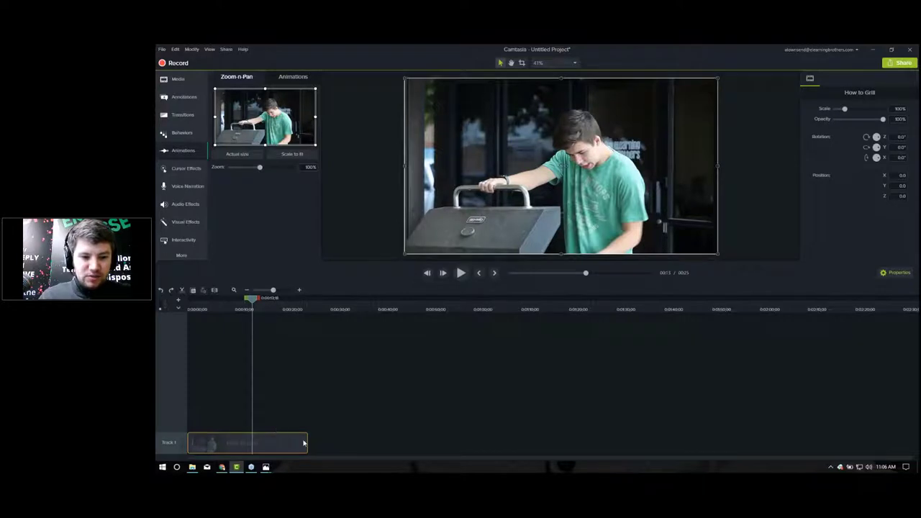
pyautogui.moveTo(303, 443); pyautogui.dragTo(292, 443)
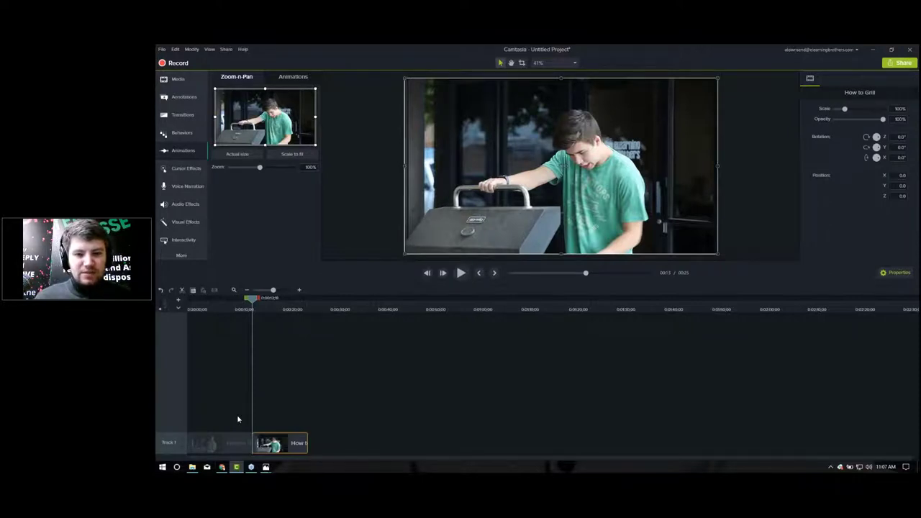
# - Place the second How to Grill piece on Track 2 above the first, starting at about 2 seconds, and select each piece in turn
pyautogui.click(229, 311)
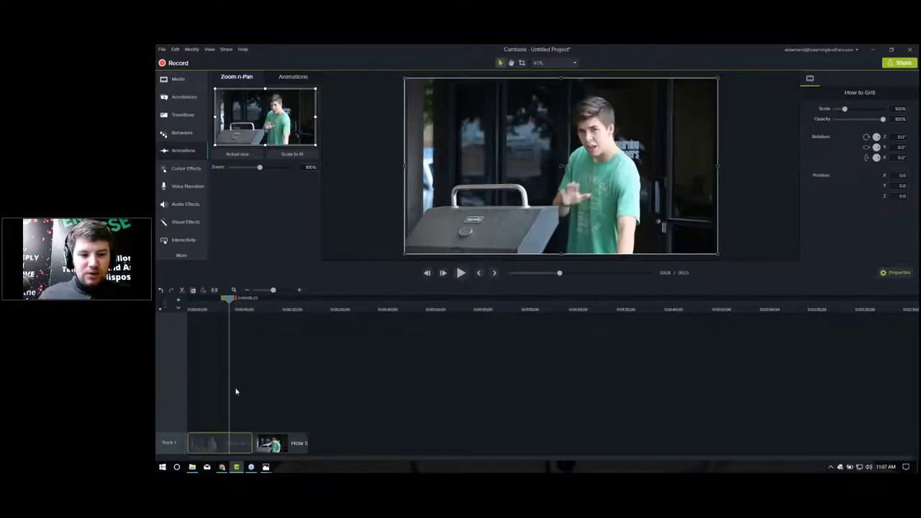
pyautogui.moveTo(264, 441); pyautogui.dragTo(225, 422)
pyautogui.moveTo(226, 422); pyautogui.dragTo(215, 422)
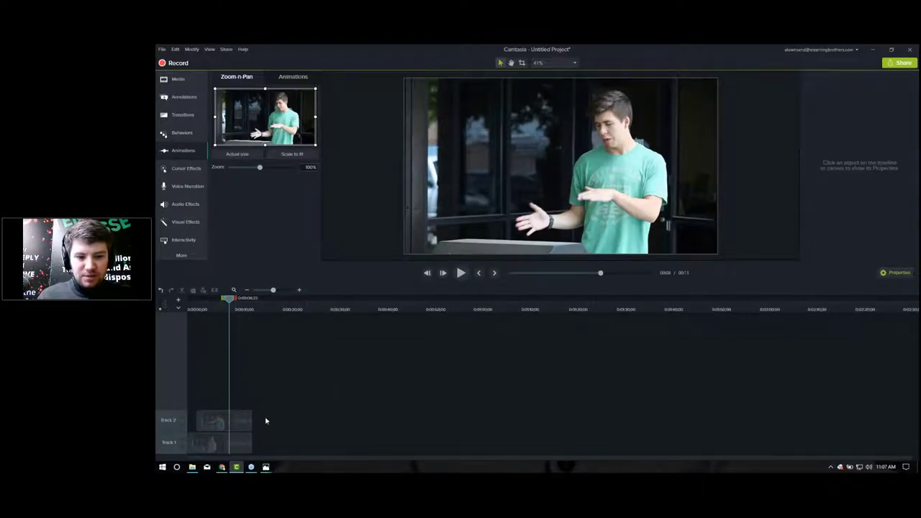
pyautogui.click(247, 444)
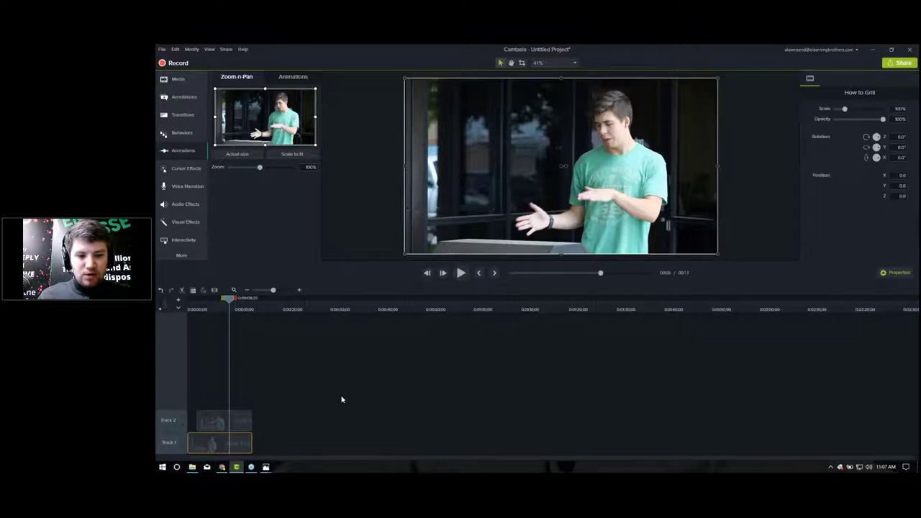
pyautogui.click(251, 444)
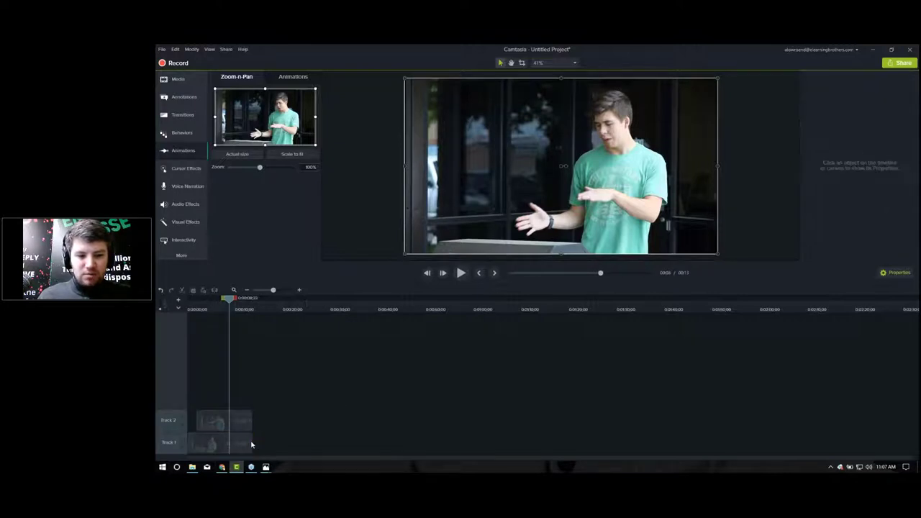
pyautogui.click(249, 423)
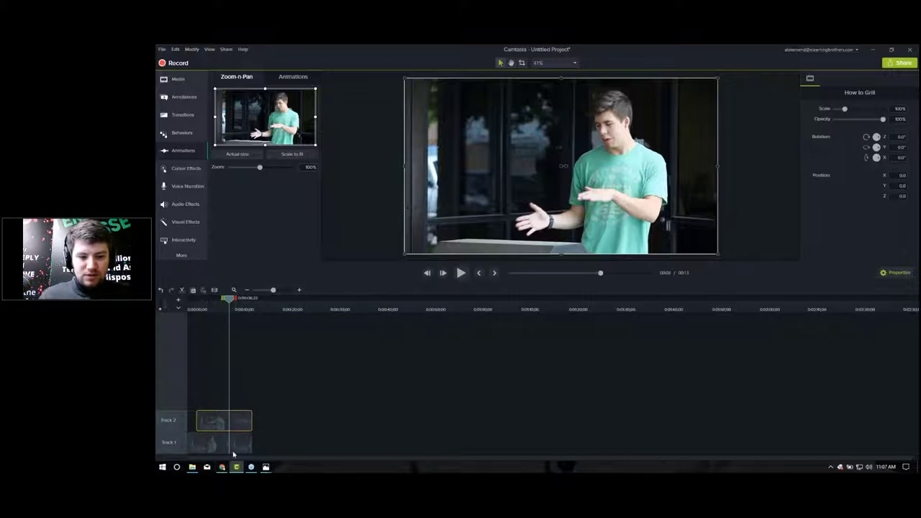
# - Undo the second piece's move to Track 2, keeping both split pieces side by side on Track 1
pyautogui.rightClick(230, 443)
pyautogui.press('Escape')
pyautogui.hotkey('ctrl', 'z')
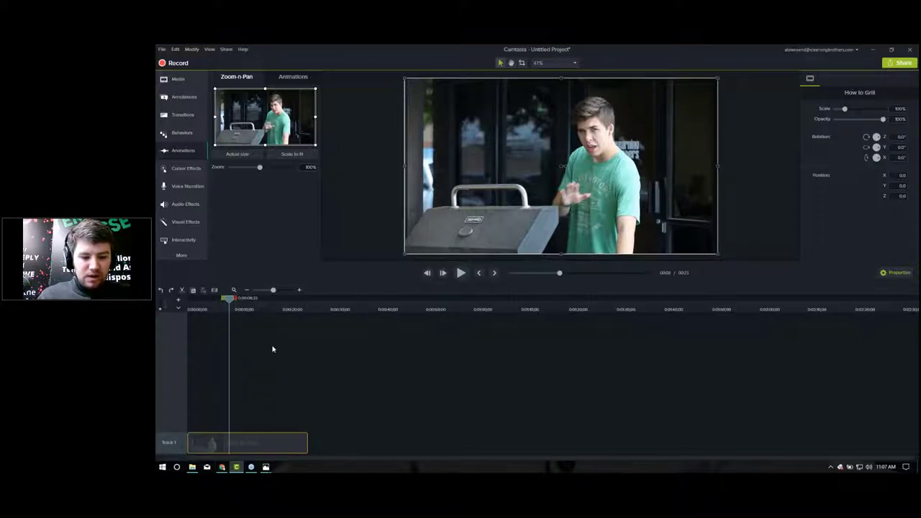
pyautogui.click(326, 387)
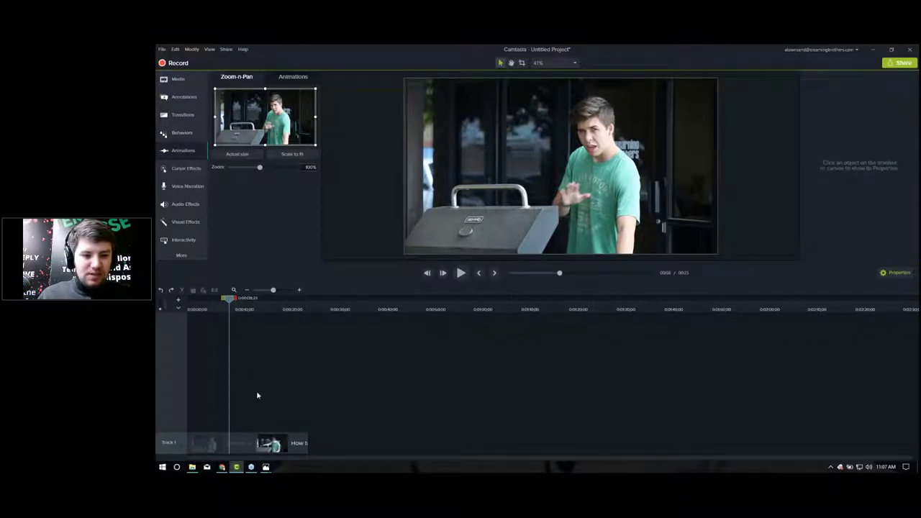
# - Select both How to Grill pieces on Track 1, first individually and again with Select All
pyautogui.click(233, 441)
pyautogui.click(280, 440)
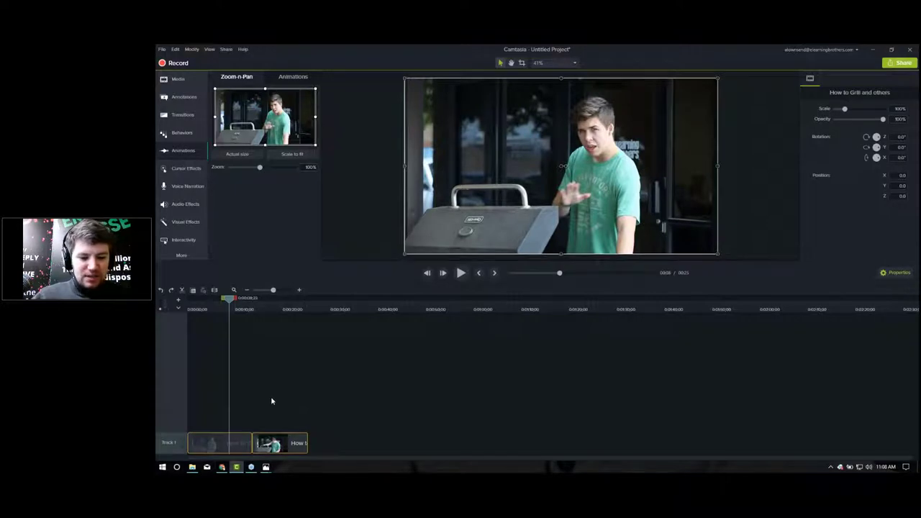
pyautogui.click(271, 401)
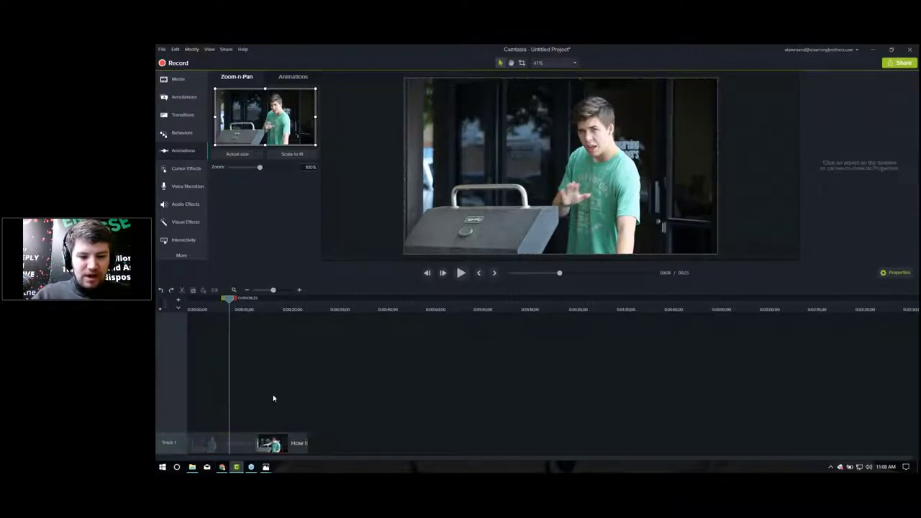
pyautogui.hotkey('ctrl', 'a')
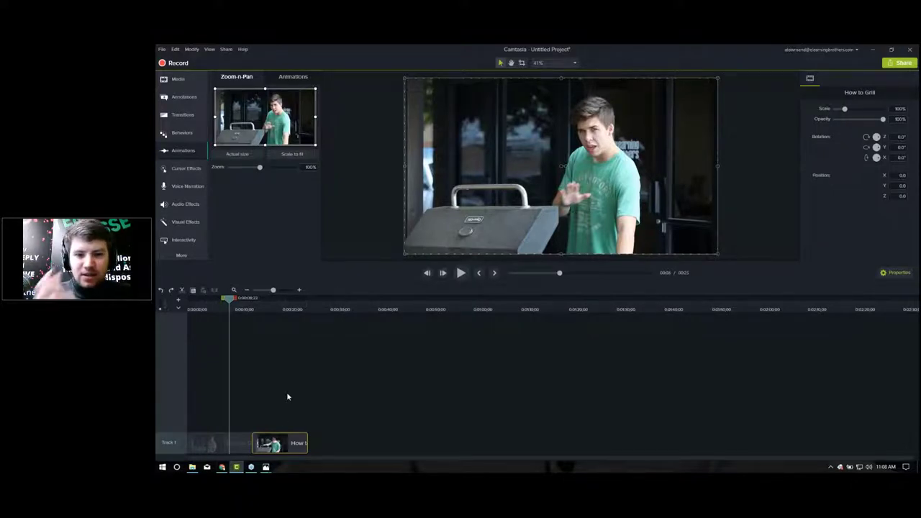
# - Cut the second How to Grill piece from Track 1 and undo the removal
pyautogui.click(266, 309)
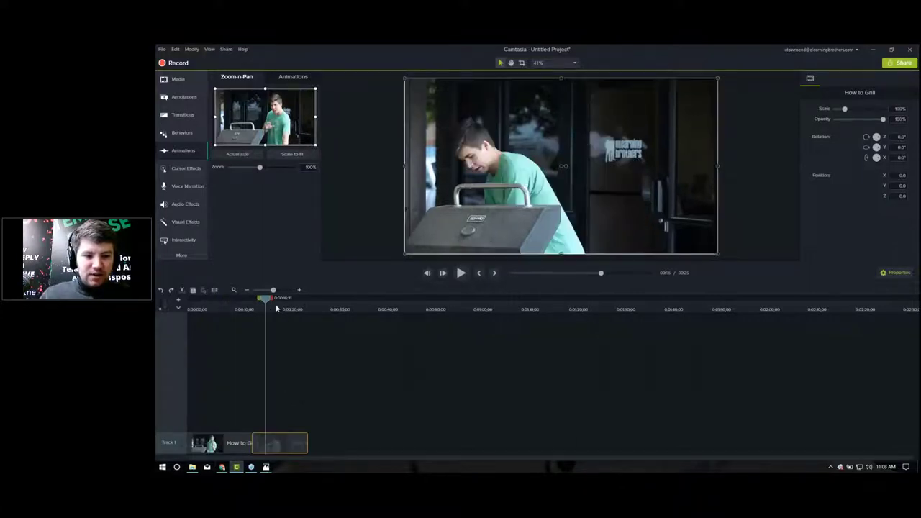
pyautogui.click(183, 292)
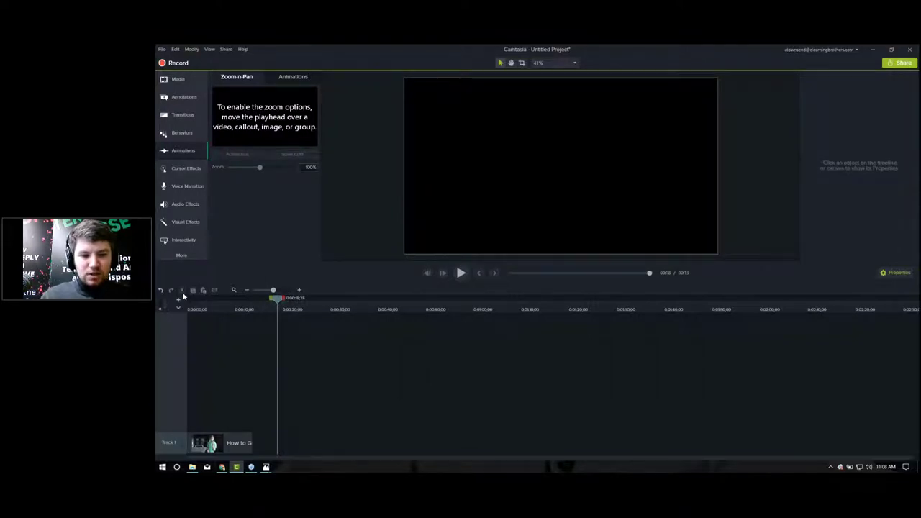
pyautogui.hotkey('ctrl', 'z')
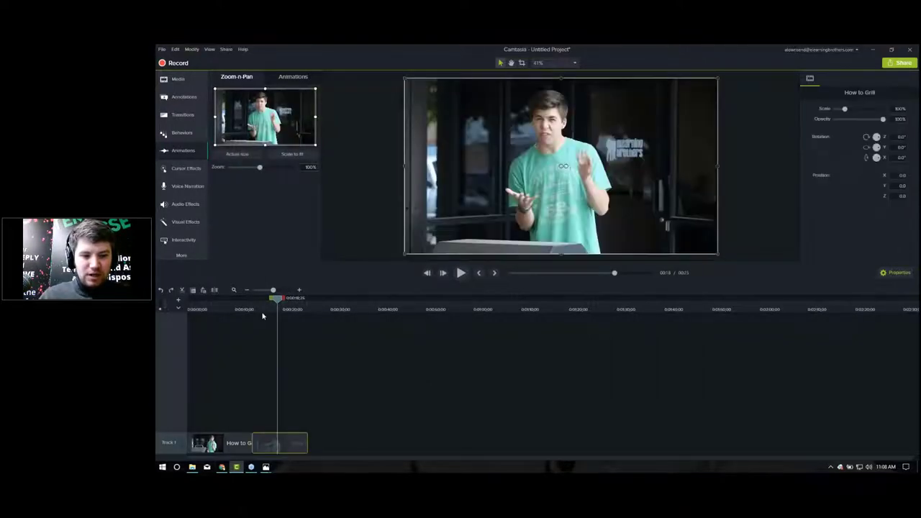
pyautogui.click(317, 352)
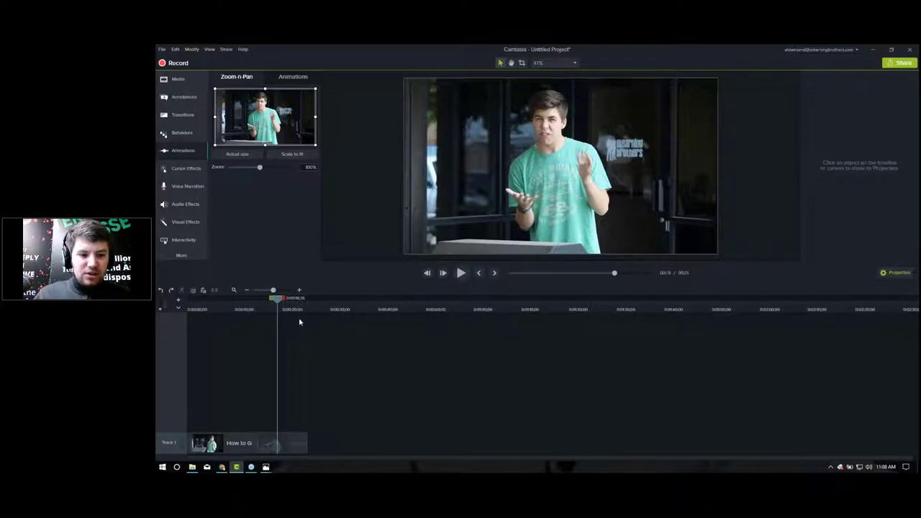
# - Select the timeline range from about 5 to 21 seconds and cut it out of the How to Grill footage
pyautogui.click(216, 309)
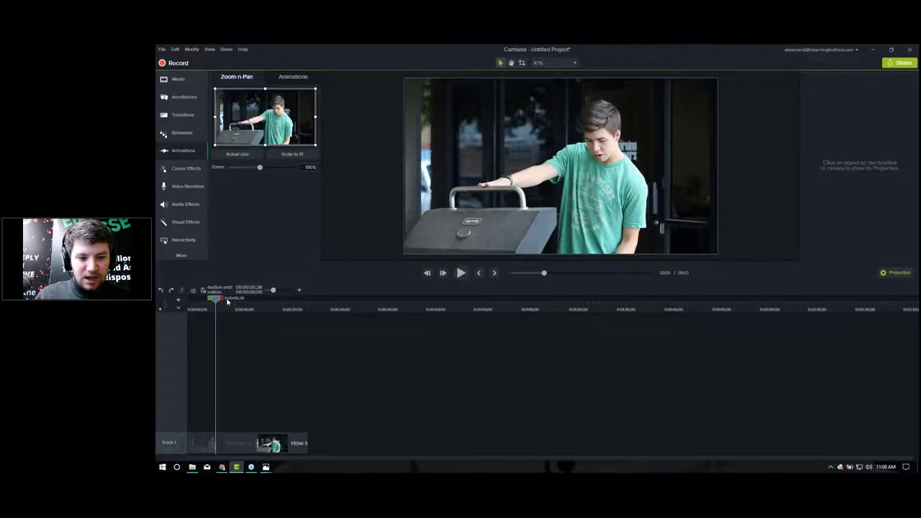
pyautogui.moveTo(227, 301); pyautogui.dragTo(290, 309)
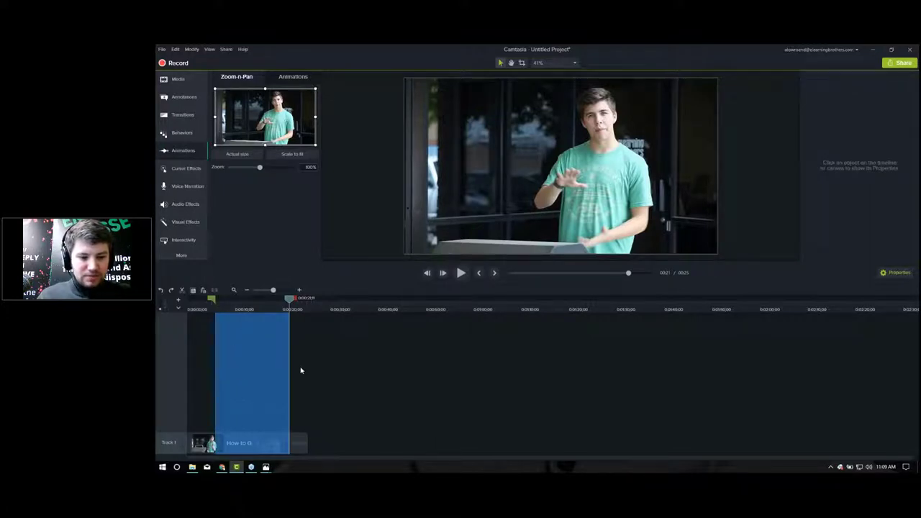
pyautogui.hotkey('ctrl', 'x')
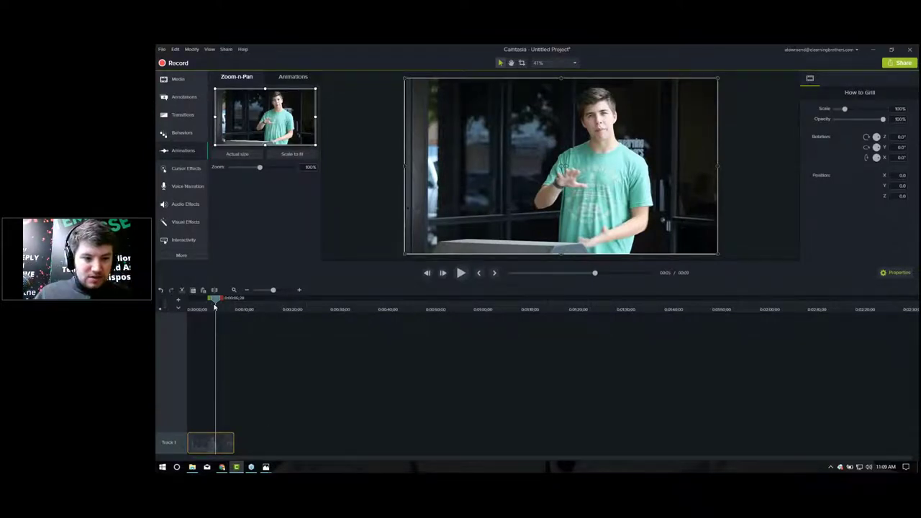
pyautogui.moveTo(214, 305); pyautogui.dragTo(213, 304)
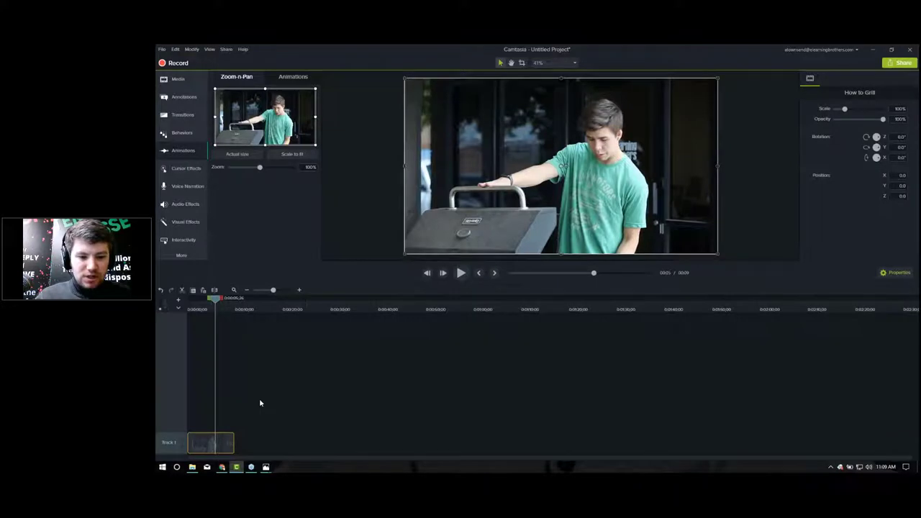
# - Undo the range cut and shorten the timeline selection so that it ends at about 15 seconds
pyautogui.moveTo(217, 297); pyautogui.dragTo(289, 302)
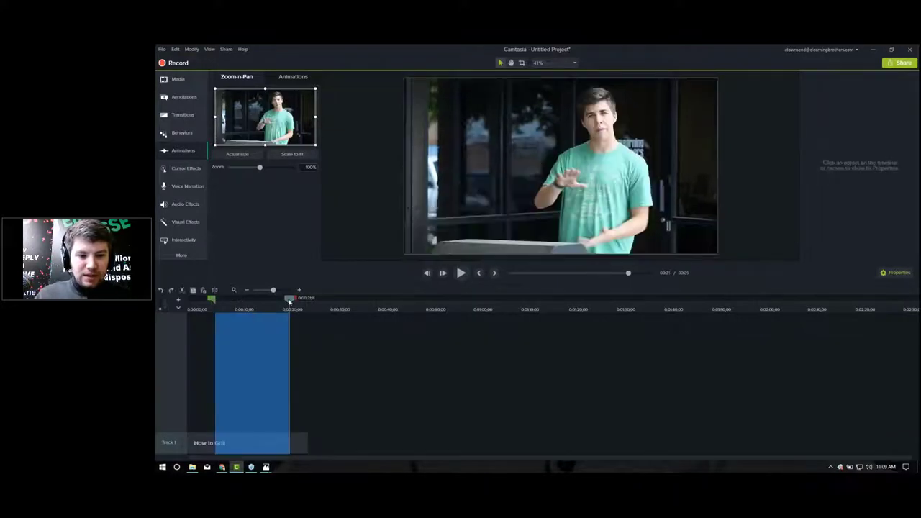
pyautogui.click(261, 308)
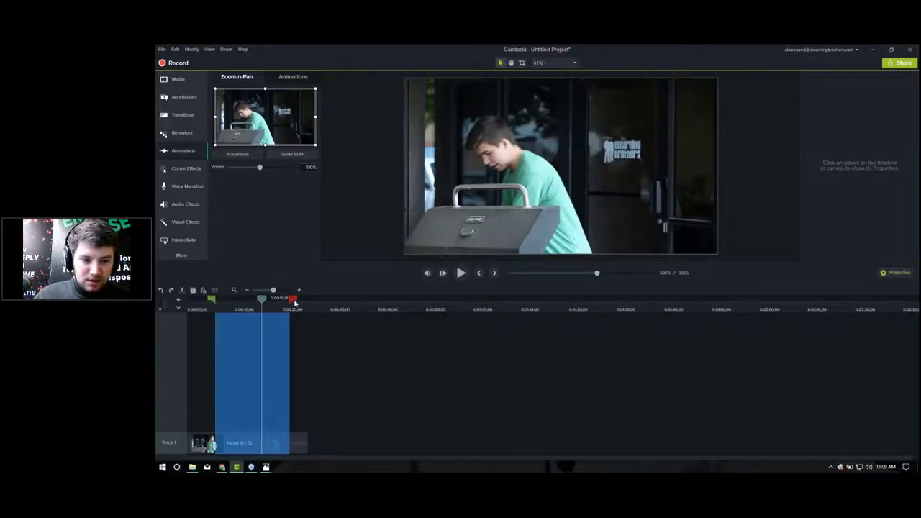
pyautogui.moveTo(294, 299); pyautogui.dragTo(271, 300)
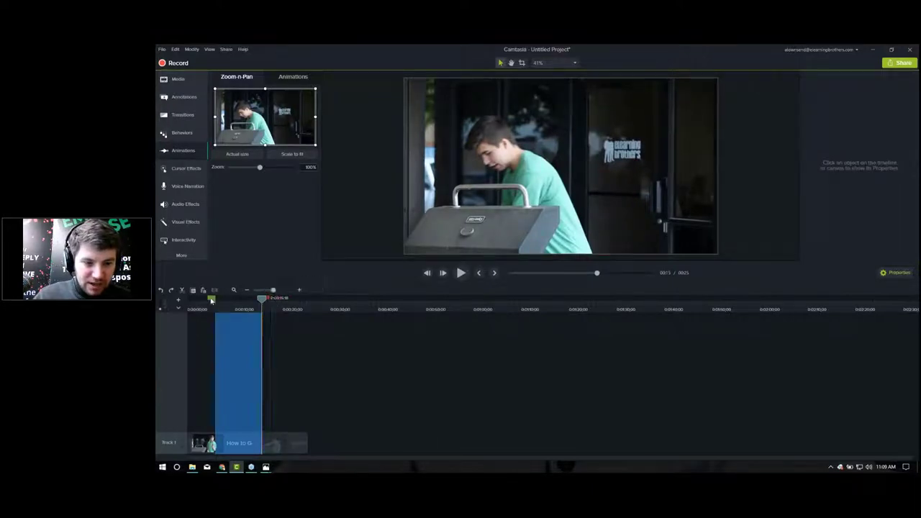
# - Stretch the timeline selection well past the end of the clips and collapse it back onto the playhead
pyautogui.moveTo(211, 299)
pyautogui.mouseDown()
pyautogui.moveTo(566, 302)
pyautogui.moveTo(440, 298)
pyautogui.mouseUp()
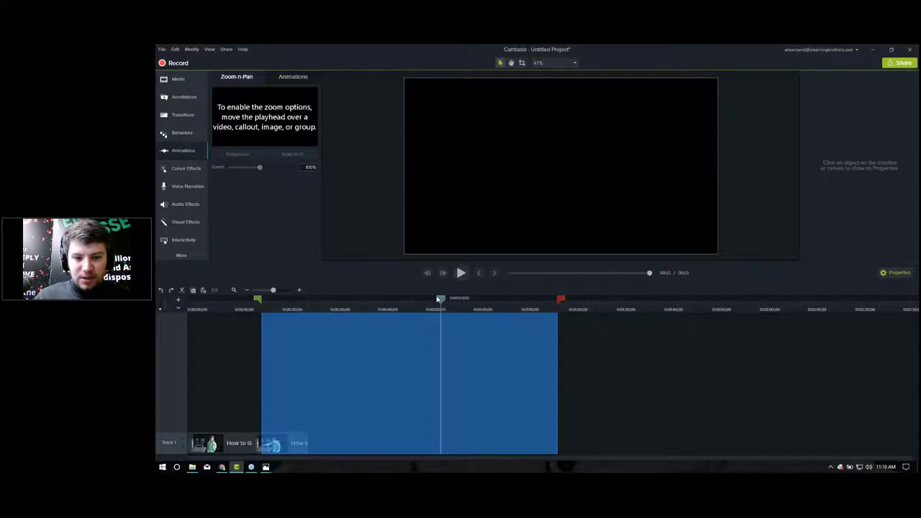
pyautogui.click(441, 300)
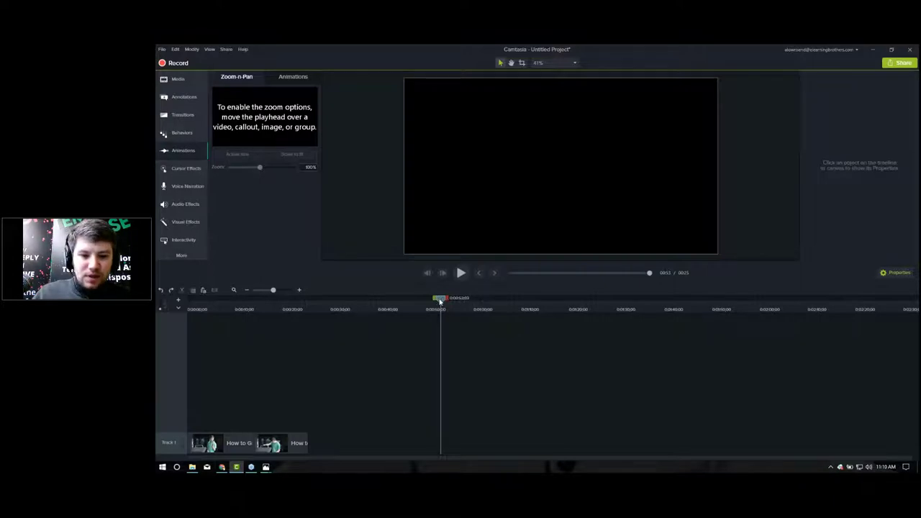
pyautogui.moveTo(439, 300); pyautogui.dragTo(290, 302)
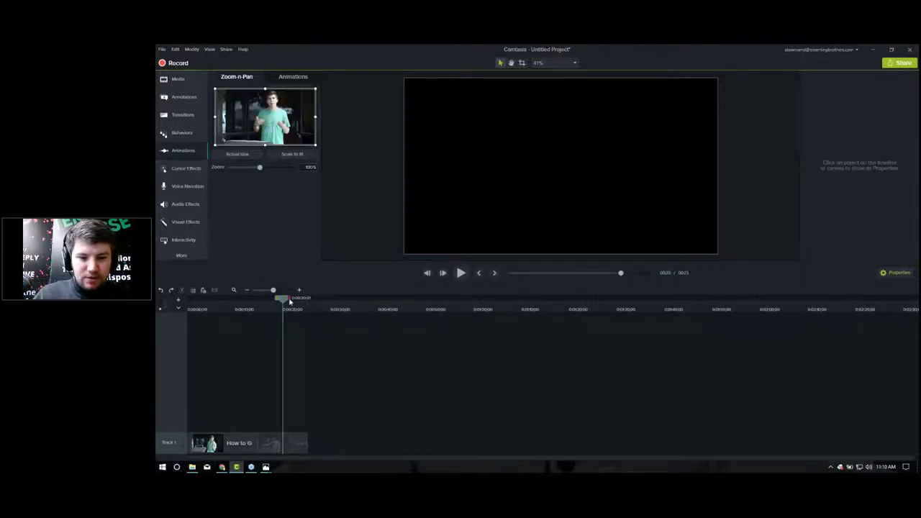
pyautogui.click(401, 374)
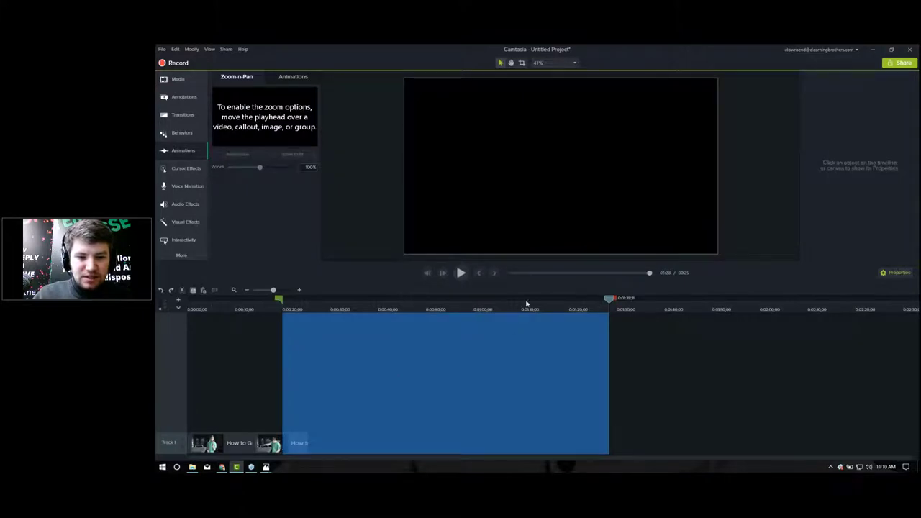
pyautogui.click(611, 301)
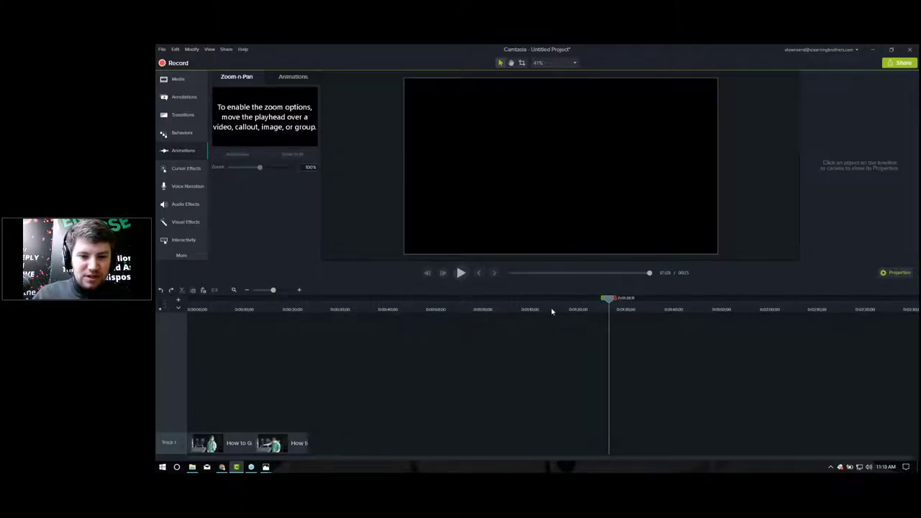
# - Move the playhead to about 22 seconds and select the second How to Grill piece
pyautogui.click(348, 309)
pyautogui.click(280, 328)
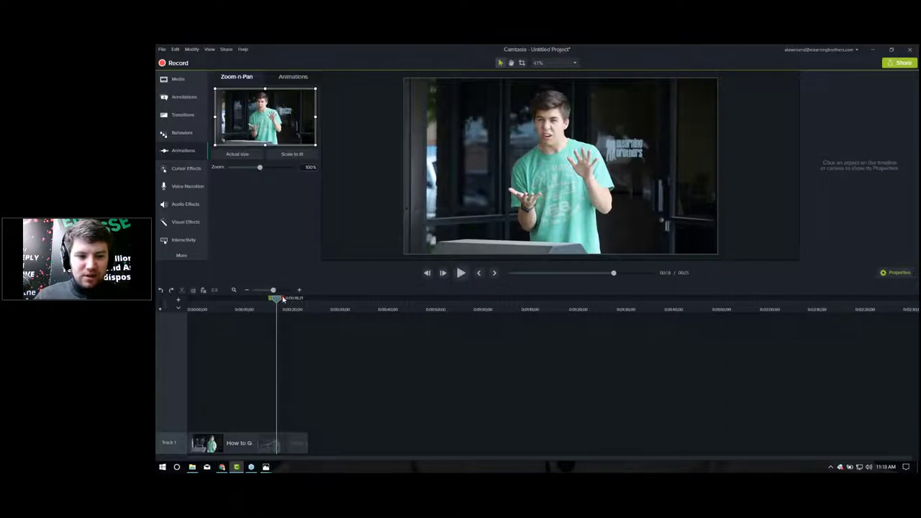
pyautogui.moveTo(282, 298); pyautogui.dragTo(309, 296)
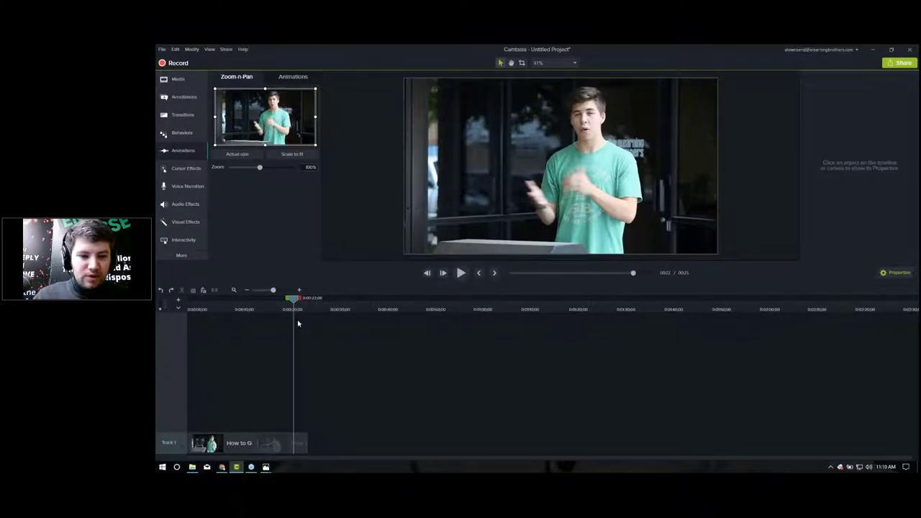
pyautogui.click(282, 442)
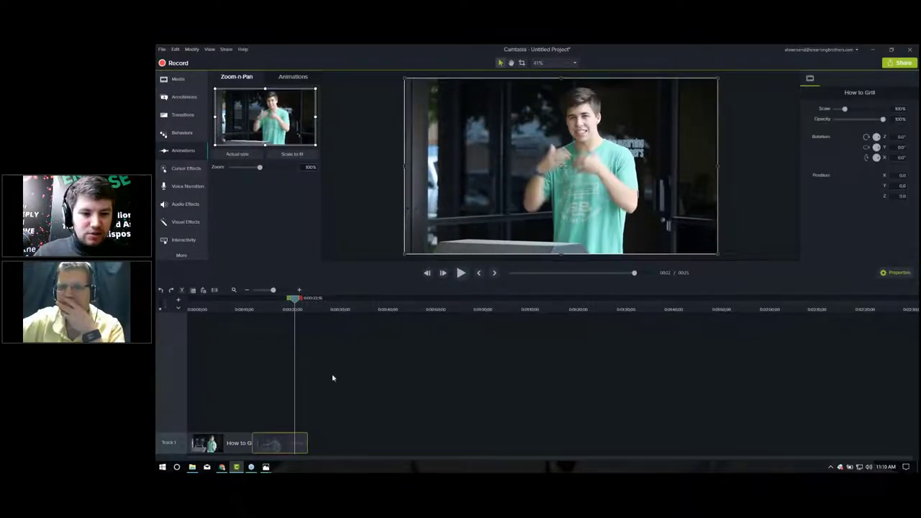
# - Enlarge the timeline, check the very last frame of the second How to Grill piece and return the playhead to about 24 seconds
pyautogui.click(301, 310)
pyautogui.click(299, 291)
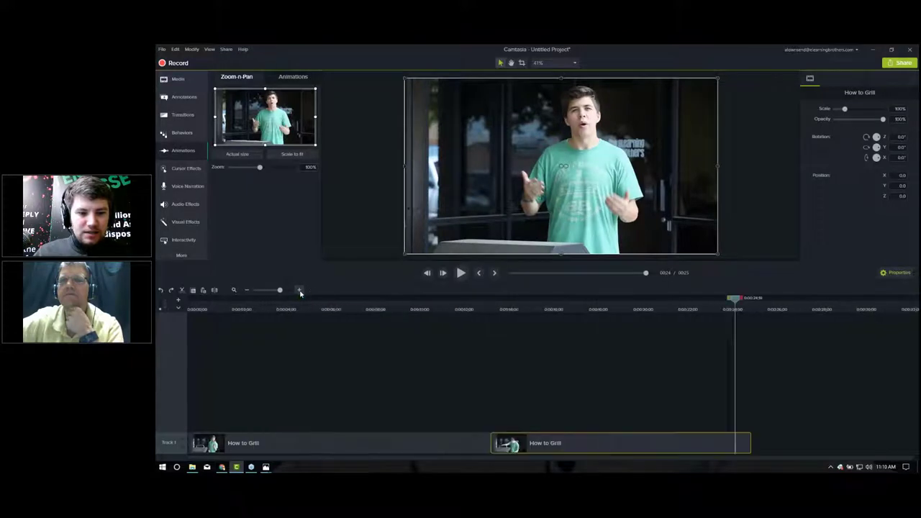
pyautogui.click(741, 309)
pyautogui.moveTo(743, 309); pyautogui.dragTo(748, 312)
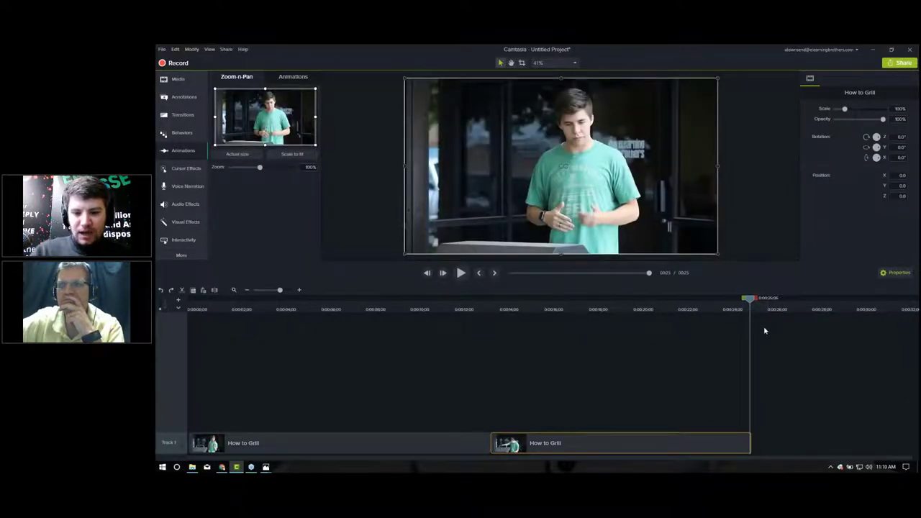
pyautogui.press('.')
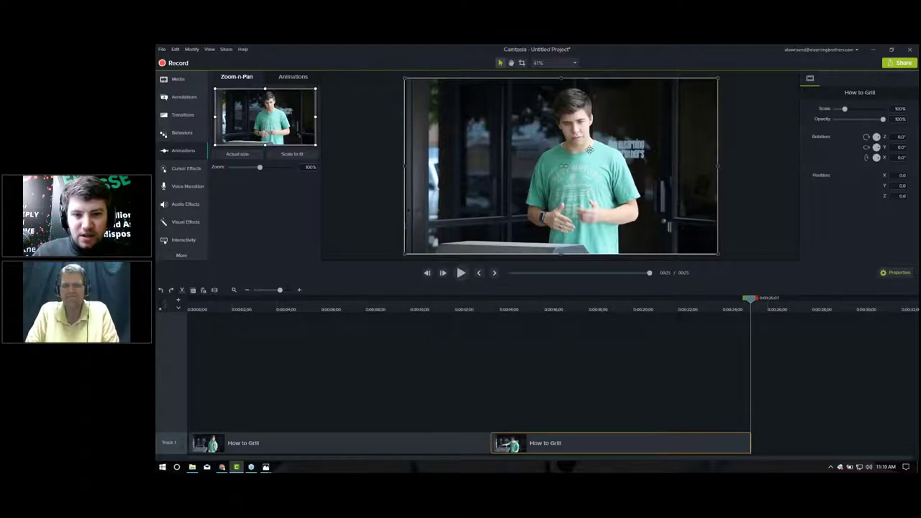
pyautogui.moveTo(751, 301); pyautogui.dragTo(735, 299)
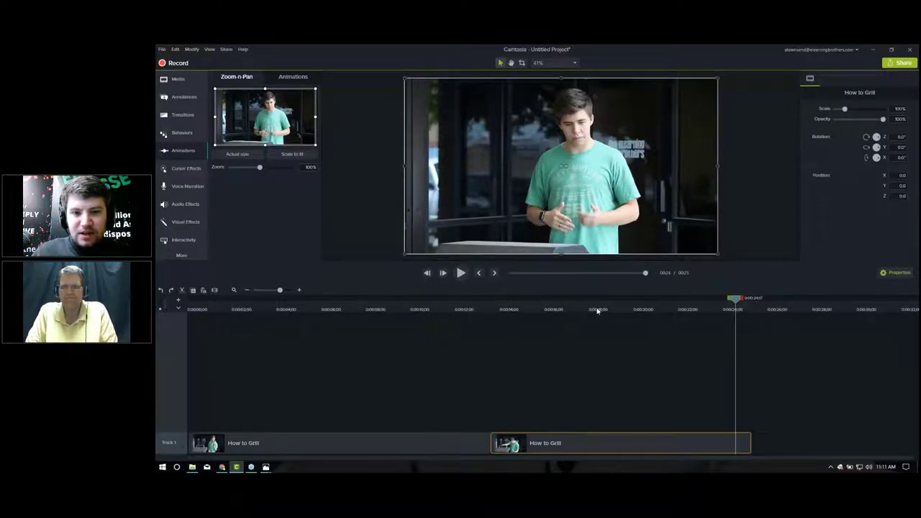
# - Check the second How to Grill piece at several points between about 18 and 25 seconds, leaving the playhead near its end
pyautogui.click(620, 309)
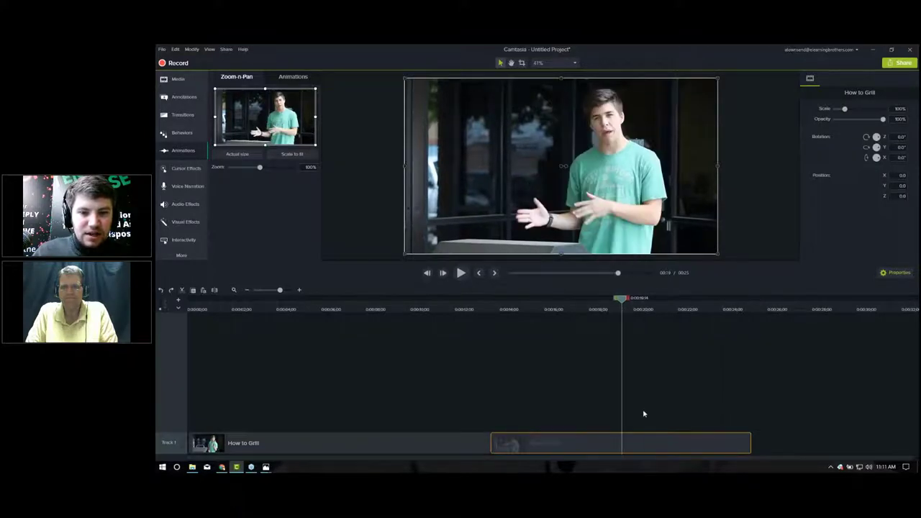
pyautogui.click(609, 309)
pyautogui.hotkey('alt', 's')
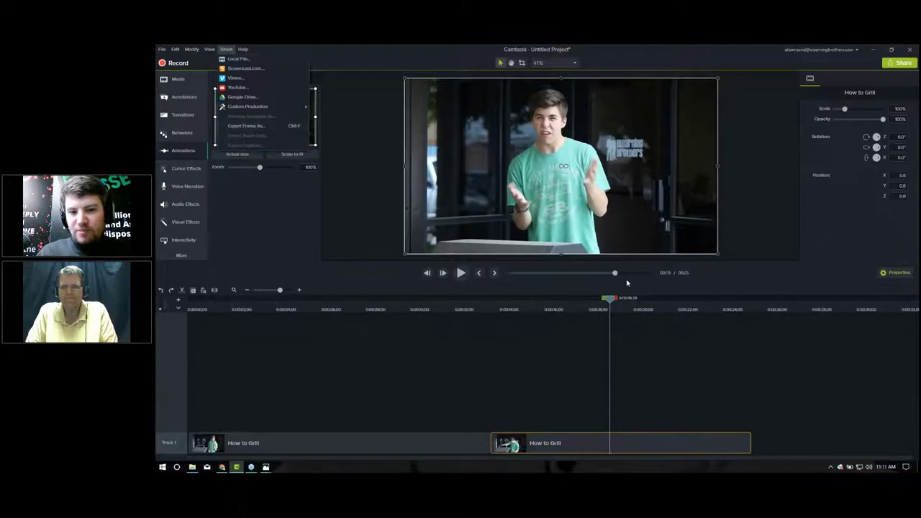
pyautogui.click(639, 310)
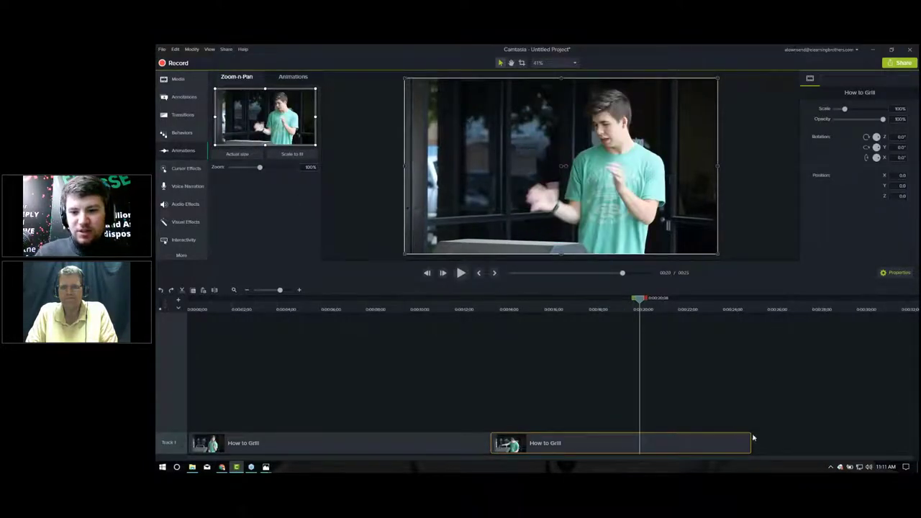
pyautogui.click(709, 309)
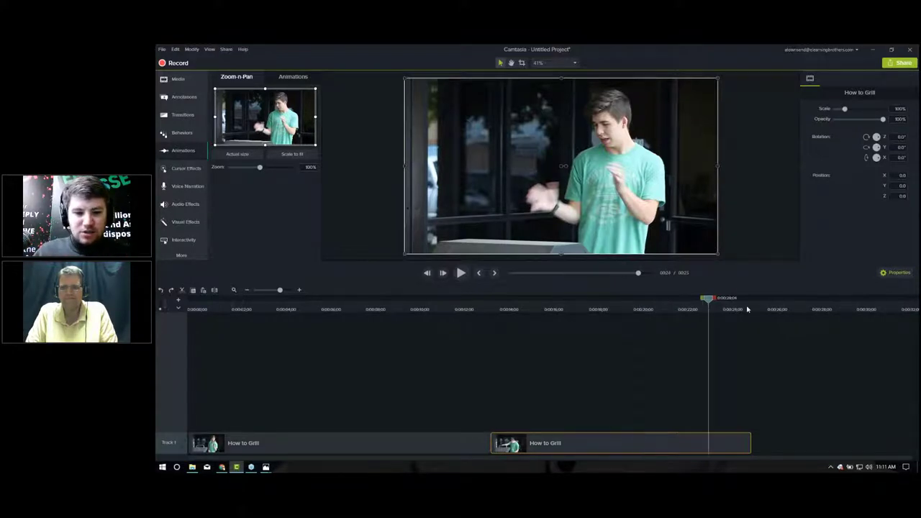
pyautogui.click(747, 310)
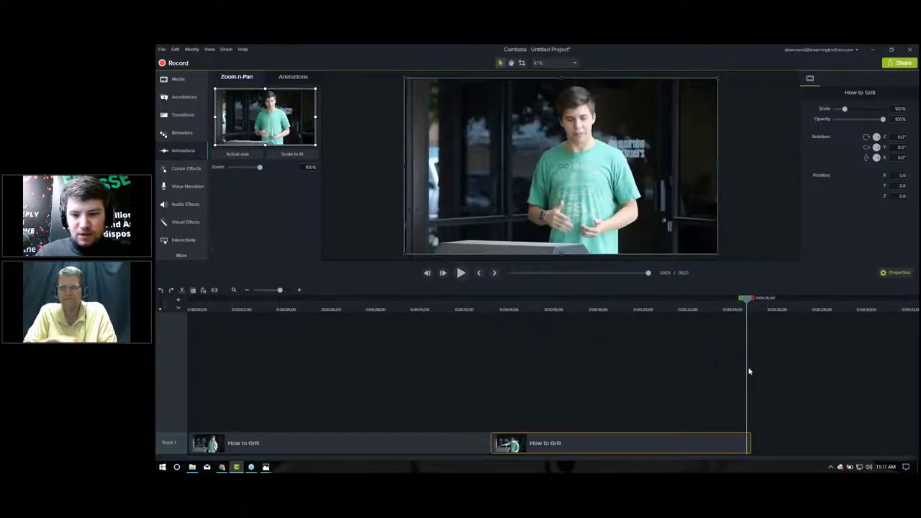
# - Extend the end of the second How to Grill piece to about 30 seconds and check frames in the added section
pyautogui.click(751, 442)
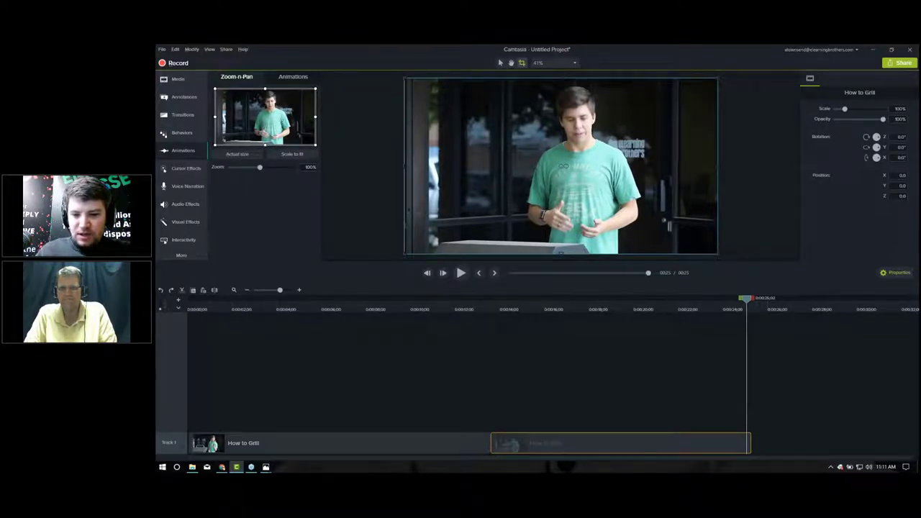
pyautogui.moveTo(750, 442); pyautogui.dragTo(858, 443)
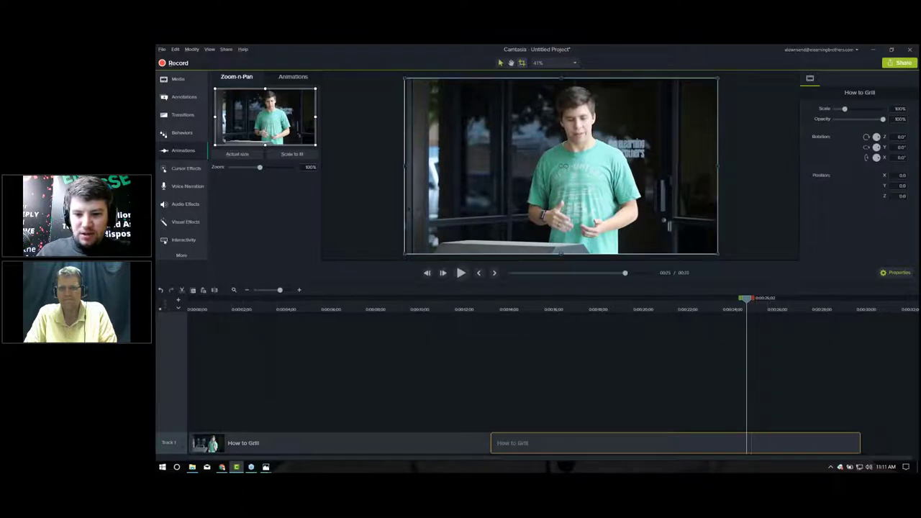
pyautogui.click(751, 307)
pyautogui.click(817, 310)
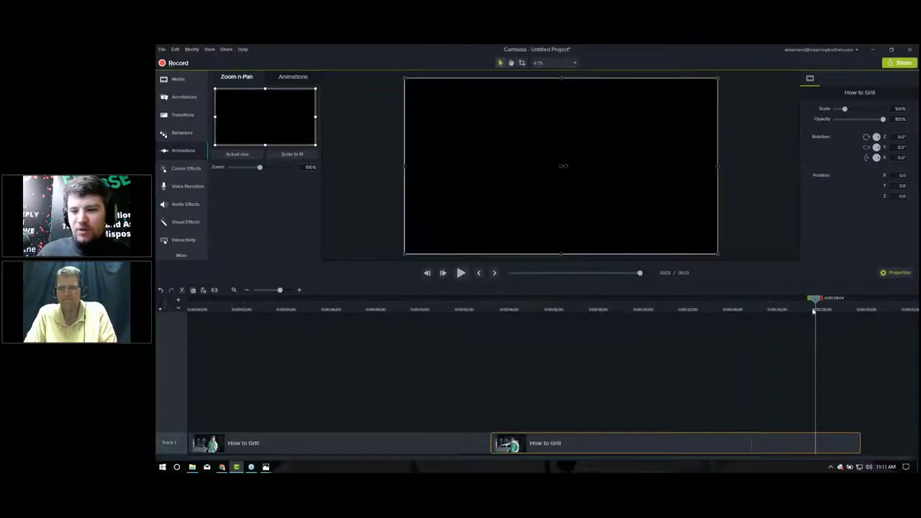
pyautogui.click(786, 309)
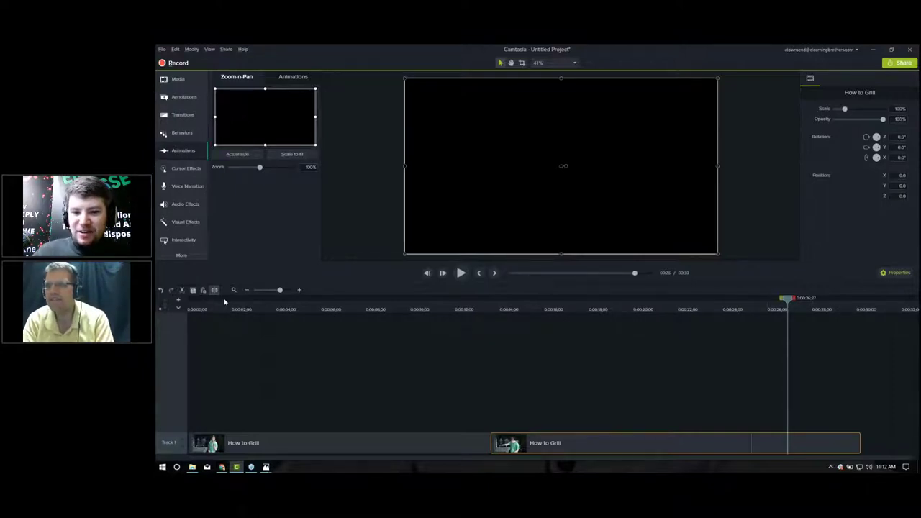
# - Place the playhead at about 16 seconds and step forward through the second How to Grill piece frame by frame
pyautogui.click(552, 314)
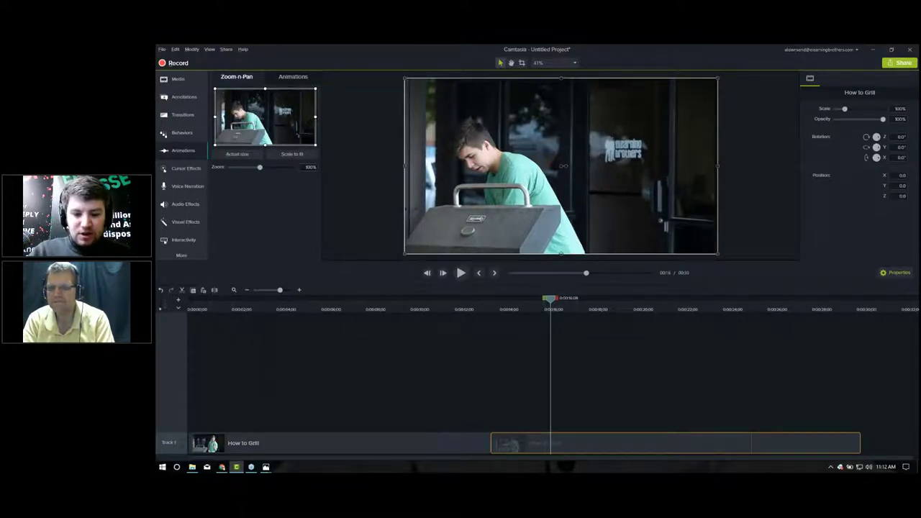
pyautogui.hotkey('ctrl', 'Right')
pyautogui.hotkey('ctrl', 'Right')
pyautogui.hotkey('ctrl', 'Right')
pyautogui.hotkey('ctrl', 'Right')
pyautogui.hotkey('ctrl', 'Right')
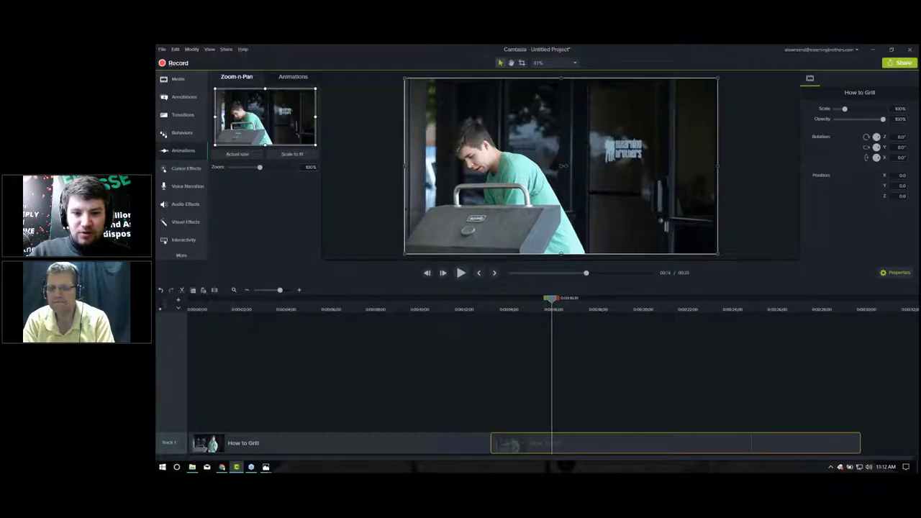
pyautogui.hotkey('ctrl', 'Right')
pyautogui.hotkey('ctrl', 'Right')
pyautogui.hotkey('ctrl', 'Right')
pyautogui.hotkey('ctrl', 'Right')
pyautogui.hotkey('ctrl', 'Right')
pyautogui.hotkey('ctrl', 'Right')
pyautogui.hotkey('ctrl', 'Right')
pyautogui.hotkey('ctrl', 'Right')
pyautogui.hotkey('ctrl', 'Right')
pyautogui.hotkey('ctrl', 'Right')
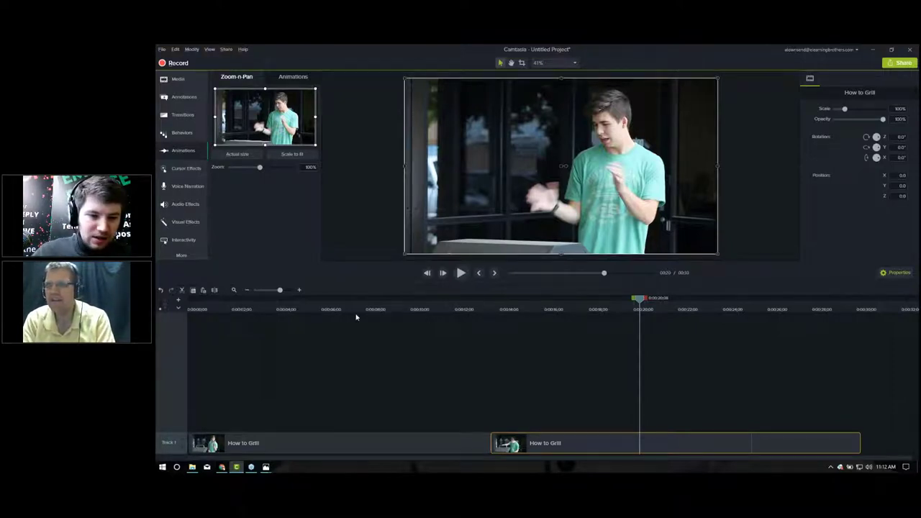
# - Select the first How to Grill piece and set a timeline range from about 5 to 11 seconds
pyautogui.click(315, 310)
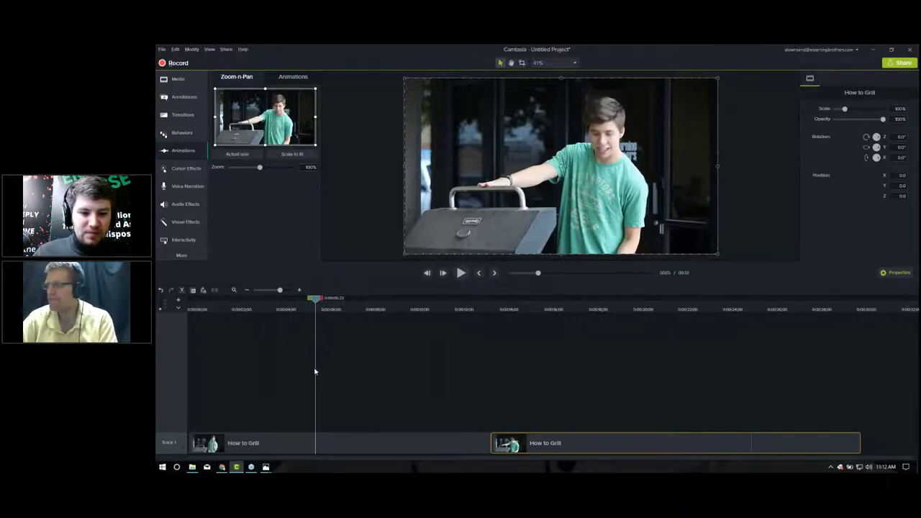
pyautogui.click(351, 446)
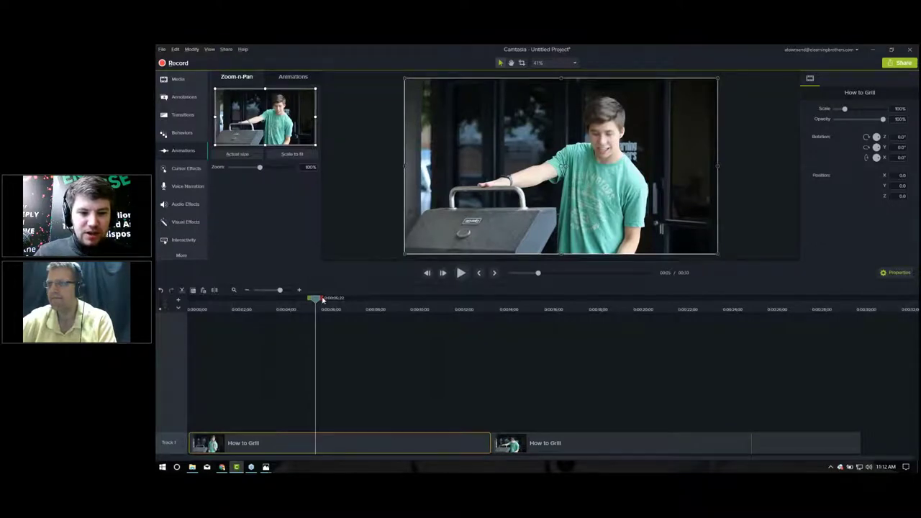
pyautogui.moveTo(441, 302); pyautogui.dragTo(434, 300)
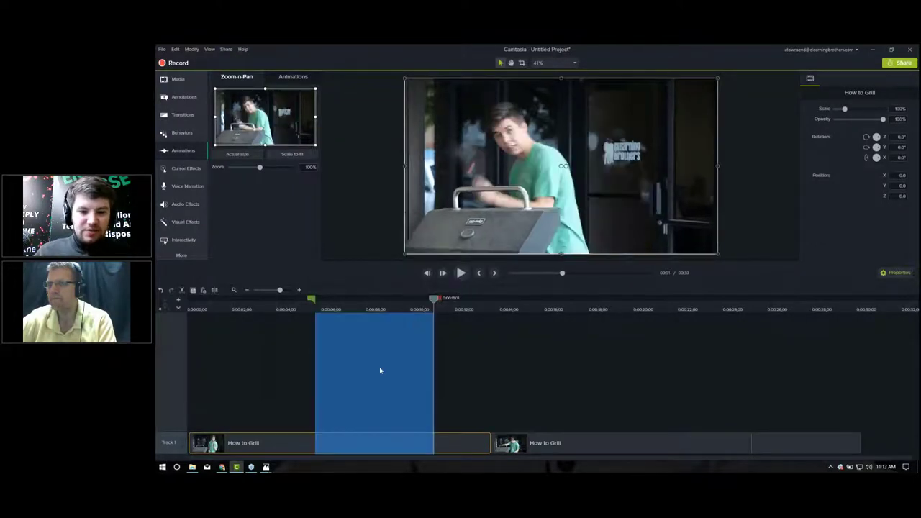
# - Move the second How to Grill piece to the start of a new Track 2 and clear the range with the playhead at about 9 seconds
pyautogui.click(545, 442)
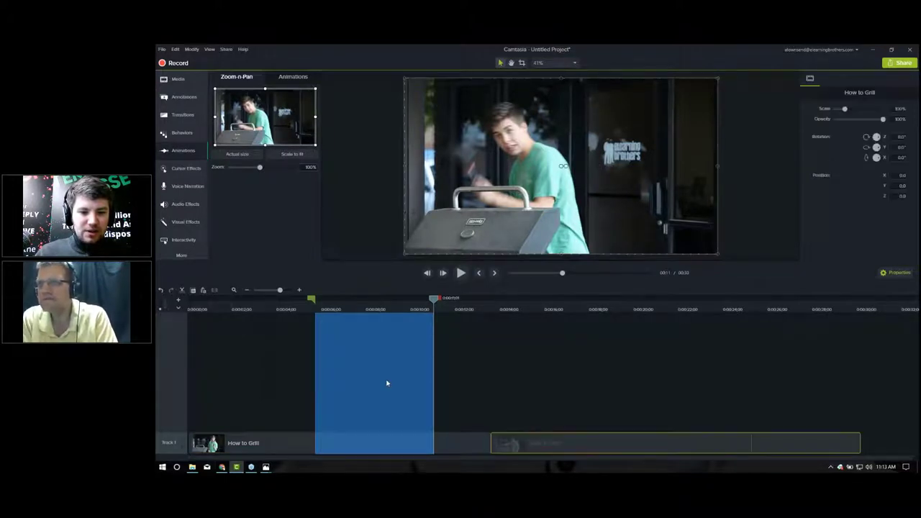
pyautogui.moveTo(387, 383); pyautogui.dragTo(387, 381)
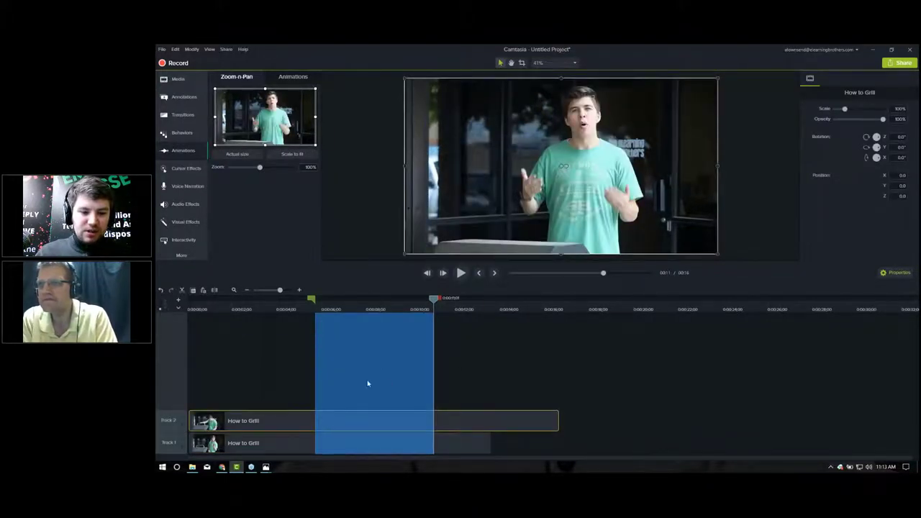
pyautogui.click(466, 353)
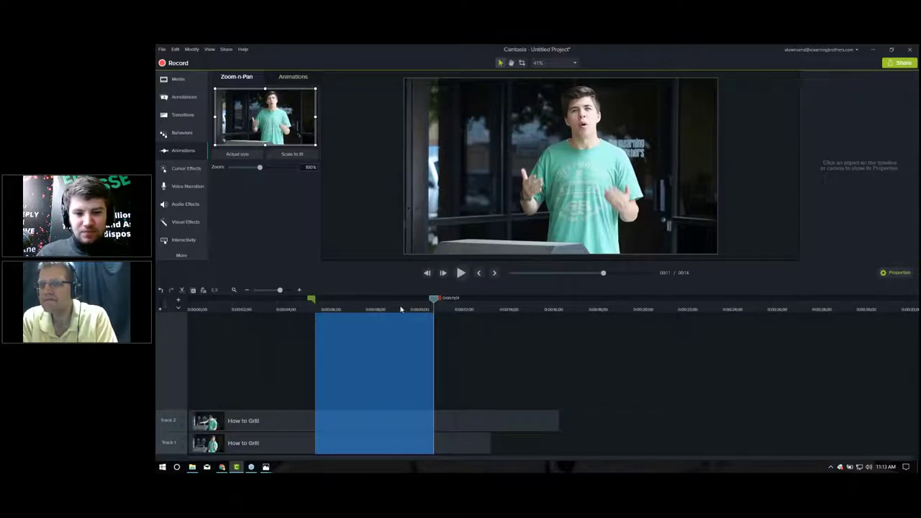
pyautogui.click(401, 308)
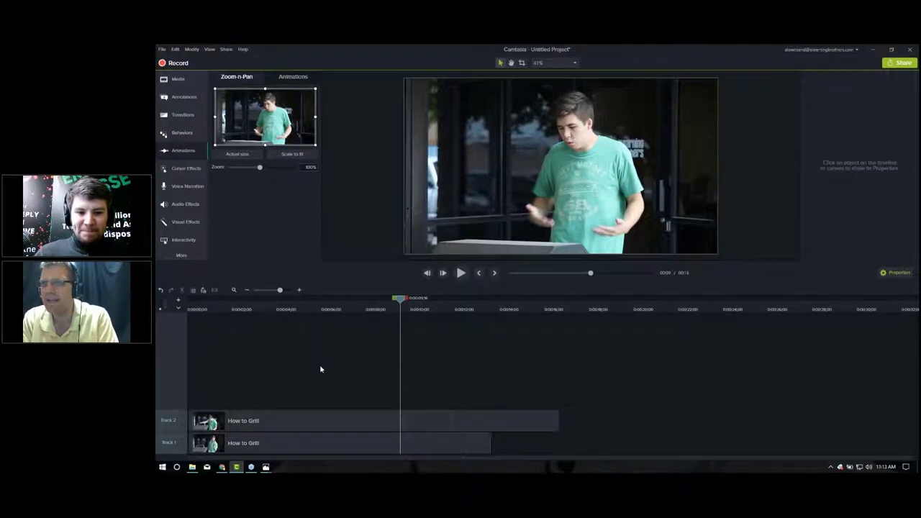
# - Return the Track 2 piece to Track 1 behind the first piece, and undo the edits back to before its end was extended
pyautogui.moveTo(259, 425)
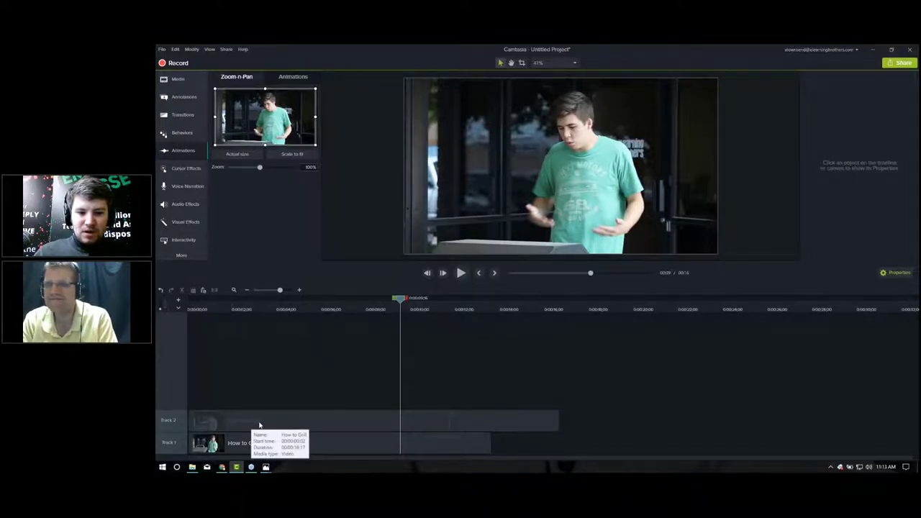
pyautogui.moveTo(259, 424); pyautogui.dragTo(562, 443)
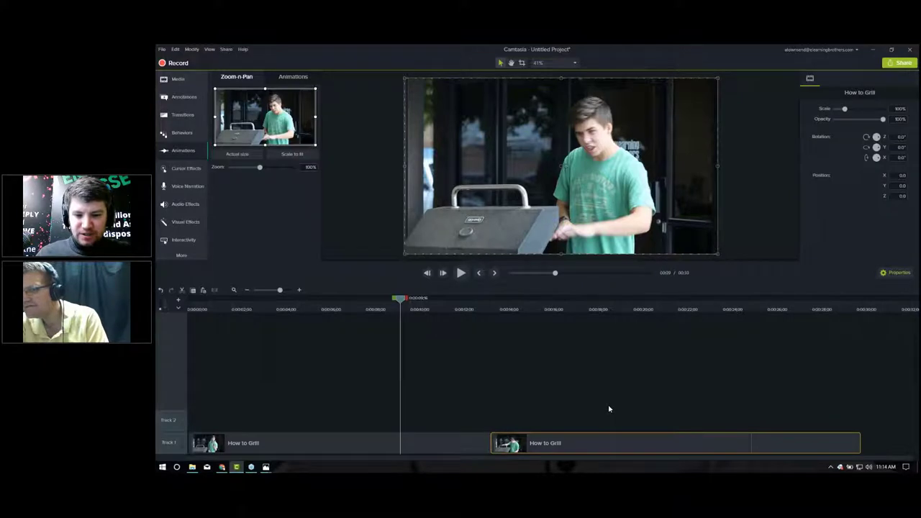
pyautogui.hotkey('ctrl', 'z')
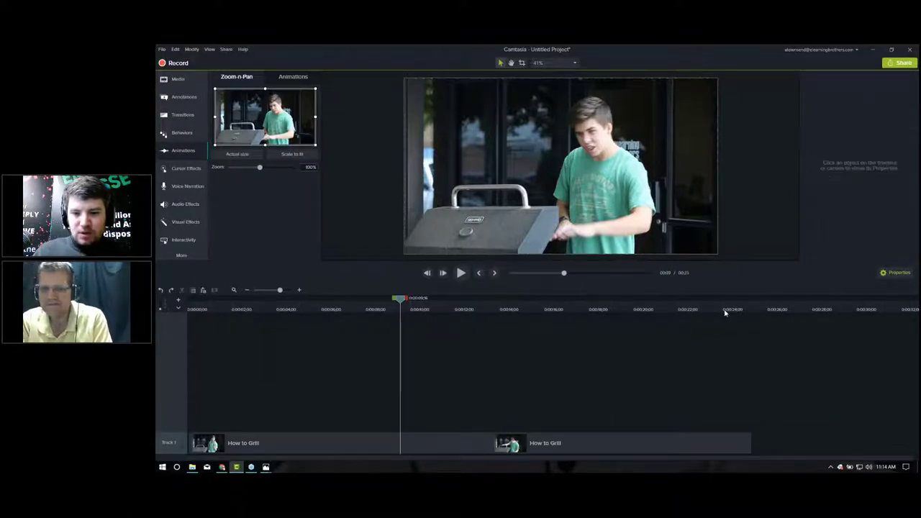
# - Show the media bin and move the playhead to about 24 seconds, near the end of the second How to Grill piece
pyautogui.click(724, 310)
pyautogui.click(613, 310)
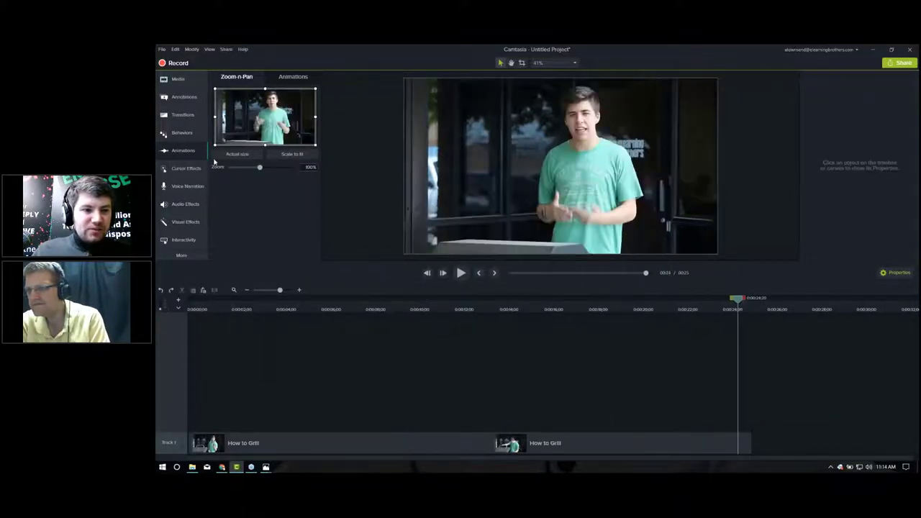
pyautogui.click(179, 81)
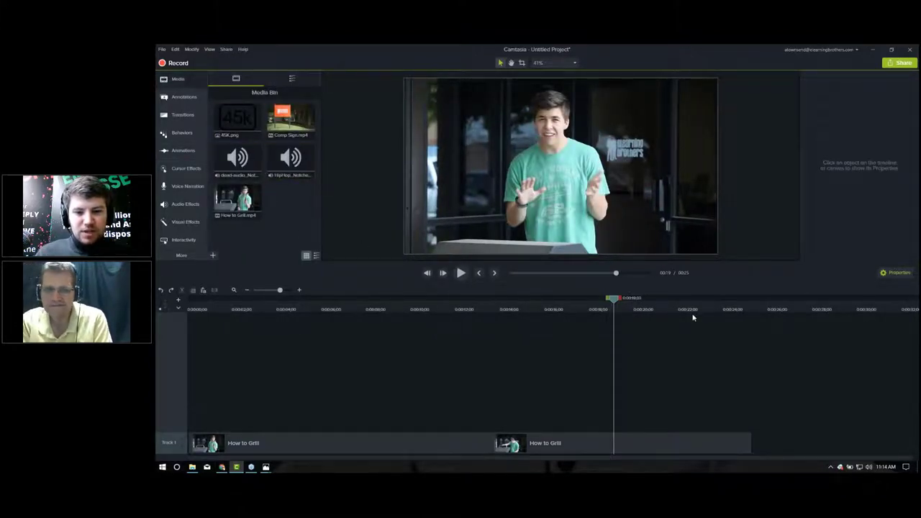
pyautogui.moveTo(692, 314); pyautogui.dragTo(751, 316)
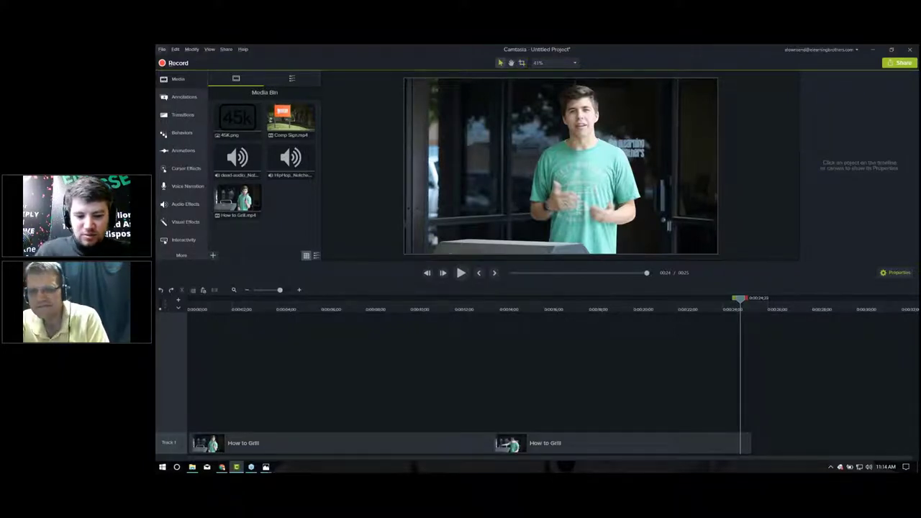
# - Extend the end of the second How to Grill piece to about 50 seconds and check the added section at about 32 seconds
pyautogui.click(750, 442)
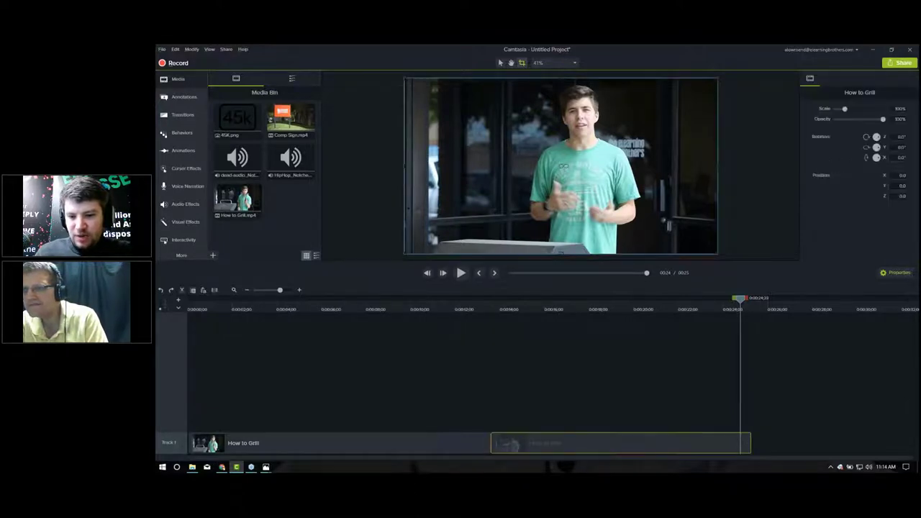
pyautogui.moveTo(750, 442); pyautogui.dragTo(666, 436)
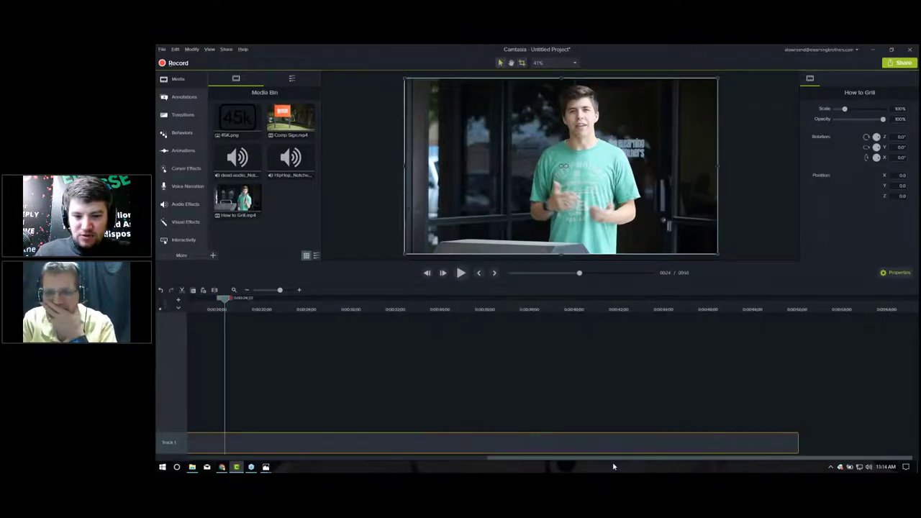
pyautogui.moveTo(277, 311); pyautogui.dragTo(443, 311)
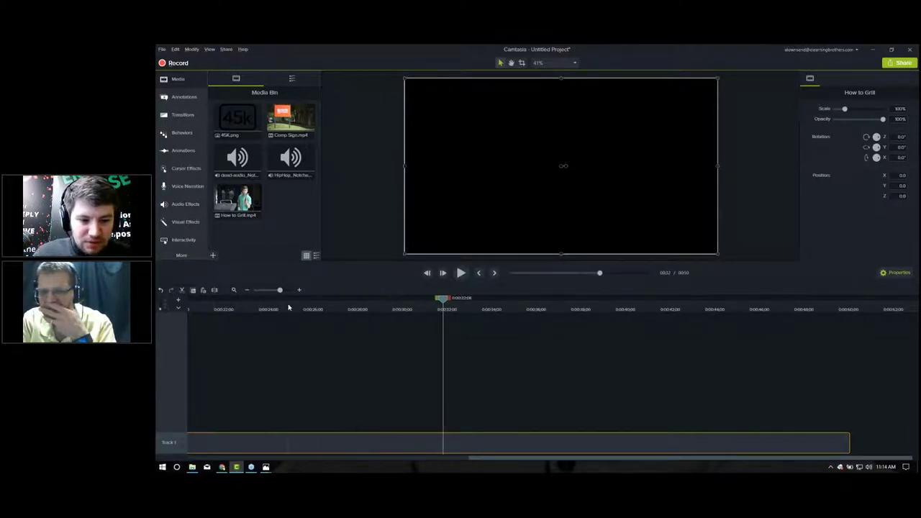
# - Remove everything in the second How to Grill piece after about 24 seconds and extend its end again to about 35 seconds
pyautogui.moveTo(288, 308); pyautogui.dragTo(279, 311)
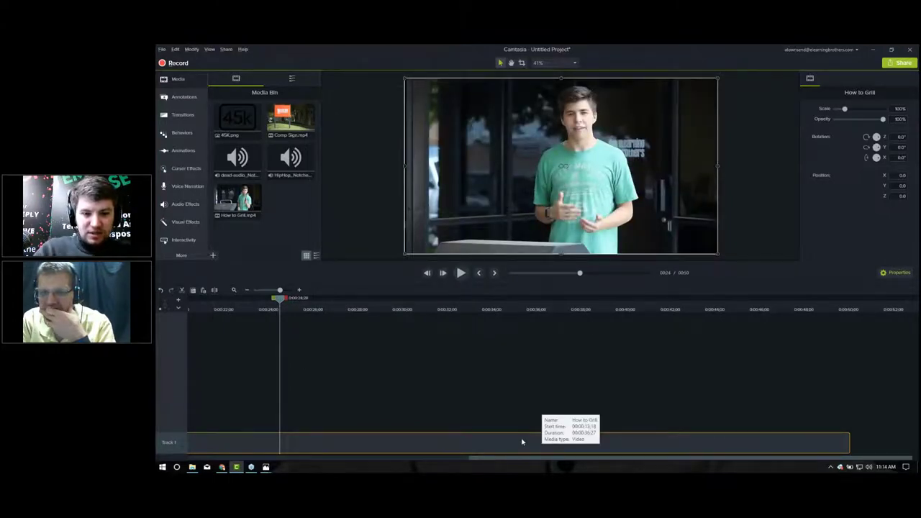
pyautogui.press('Delete')
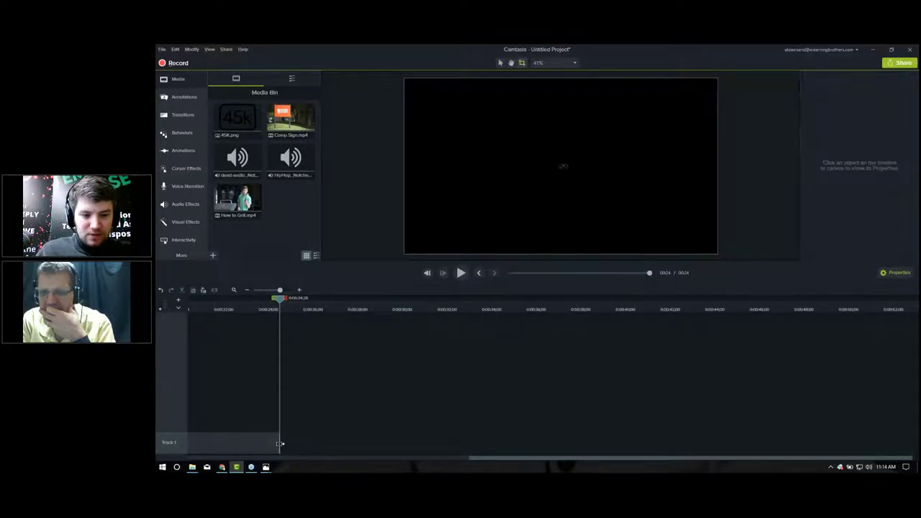
pyautogui.hotkey('ctrl', 'z')
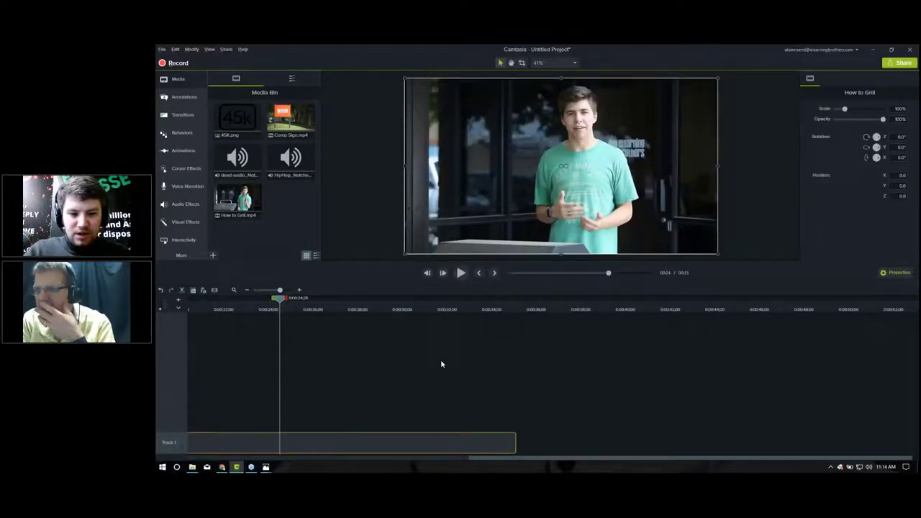
# - Step forward frame by frame through the extended part of the second How to Grill piece to about 27 seconds
pyautogui.hotkey('ctrl', 'Right')
pyautogui.hotkey('ctrl', 'Right')
pyautogui.hotkey('ctrl', 'Right')
pyautogui.hotkey('ctrl', 'Right')
pyautogui.hotkey('ctrl', 'Right')
pyautogui.hotkey('ctrl', 'Right')
pyautogui.hotkey('ctrl', 'Right')
pyautogui.hotkey('ctrl', 'Right')
pyautogui.hotkey('ctrl', 'Right')
pyautogui.hotkey('ctrl', 'Right')
pyautogui.hotkey('ctrl', 'Right')
pyautogui.hotkey('ctrl', 'Right')
pyautogui.hotkey('ctrl', 'Right')
pyautogui.hotkey('ctrl', 'Right')
pyautogui.hotkey('ctrl', 'Right')
pyautogui.hotkey('ctrl', 'Right')
pyautogui.hotkey('ctrl', 'Right')
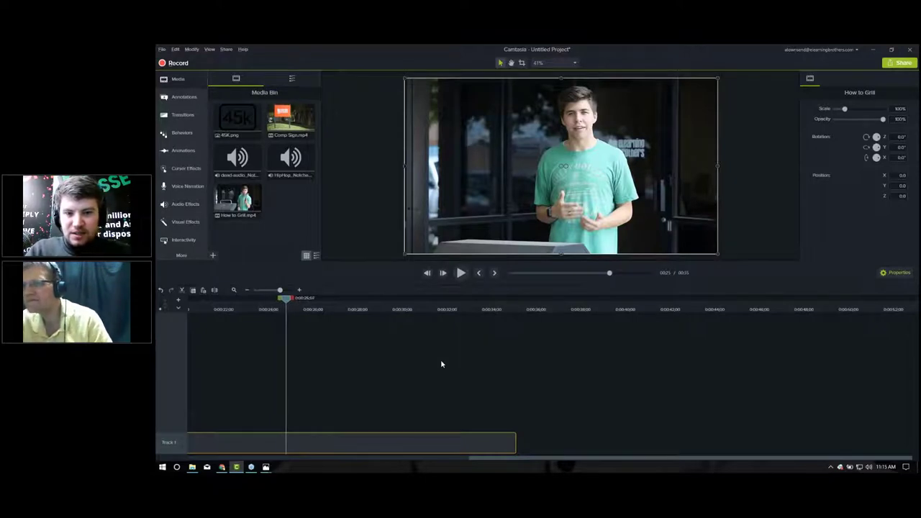
pyautogui.hotkey('ctrl', 'Right')
pyautogui.hotkey('ctrl', 'Right')
pyautogui.hotkey('ctrl', 'Right')
pyautogui.hotkey('ctrl', 'Right')
pyautogui.hotkey('ctrl', 'Right')
pyautogui.hotkey('ctrl', 'Right')
pyautogui.hotkey('ctrl', 'Right')
pyautogui.hotkey('ctrl', 'Right')
pyautogui.hotkey('ctrl', 'Right')
pyautogui.hotkey('ctrl', 'Right')
pyautogui.hotkey('ctrl', 'Right')
pyautogui.hotkey('ctrl', 'Right')
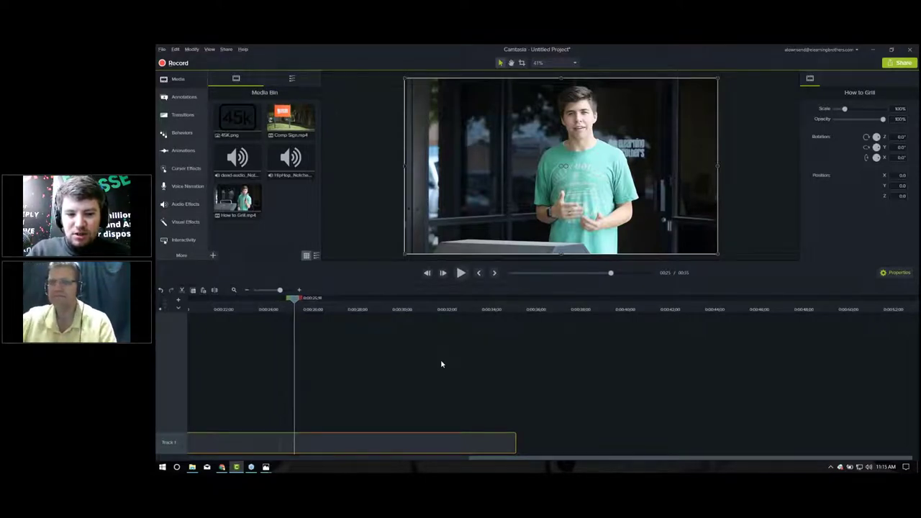
pyautogui.hotkey('ctrl', 'Right')
pyautogui.hotkey('ctrl', 'Right')
pyautogui.hotkey('ctrl', 'Right')
pyautogui.hotkey('ctrl', 'Right')
pyautogui.hotkey('ctrl', 'Right')
pyautogui.hotkey('ctrl', 'Right')
pyautogui.hotkey('ctrl', 'Right')
pyautogui.hotkey('ctrl', 'Right')
pyautogui.hotkey('ctrl', 'Right')
pyautogui.hotkey('ctrl', 'Right')
pyautogui.hotkey('ctrl', 'Right')
pyautogui.hotkey('ctrl', 'Right')
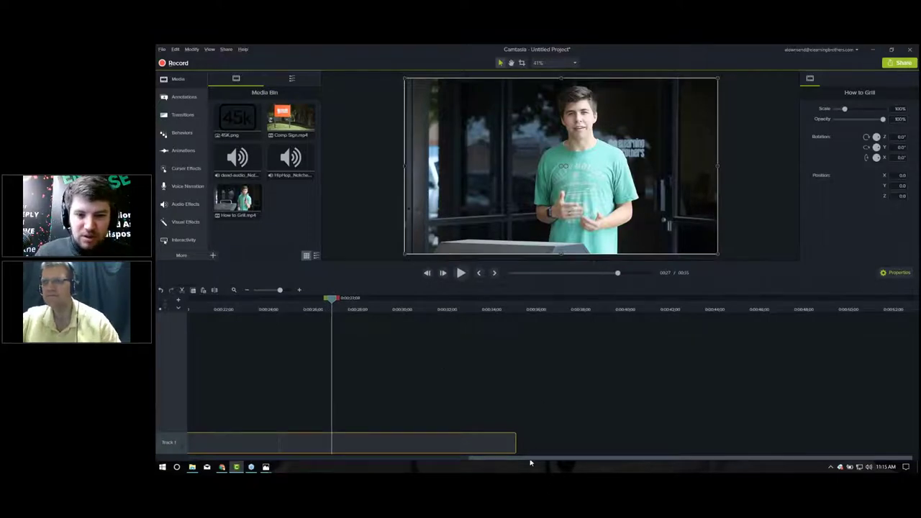
pyautogui.moveTo(532, 463); pyautogui.dragTo(516, 462)
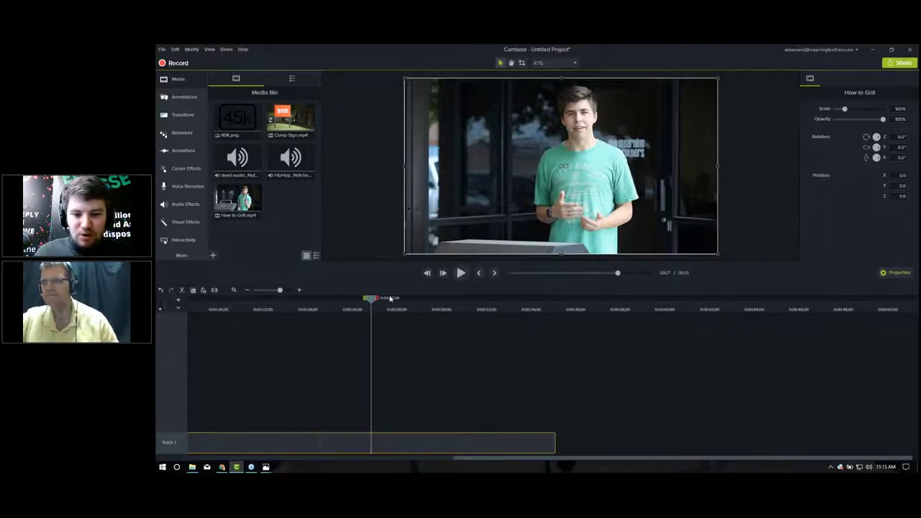
# - Move the playhead to about 31 seconds and extend the end of the second How to Grill piece to about 36 seconds
pyautogui.moveTo(371, 300); pyautogui.dragTo(475, 299)
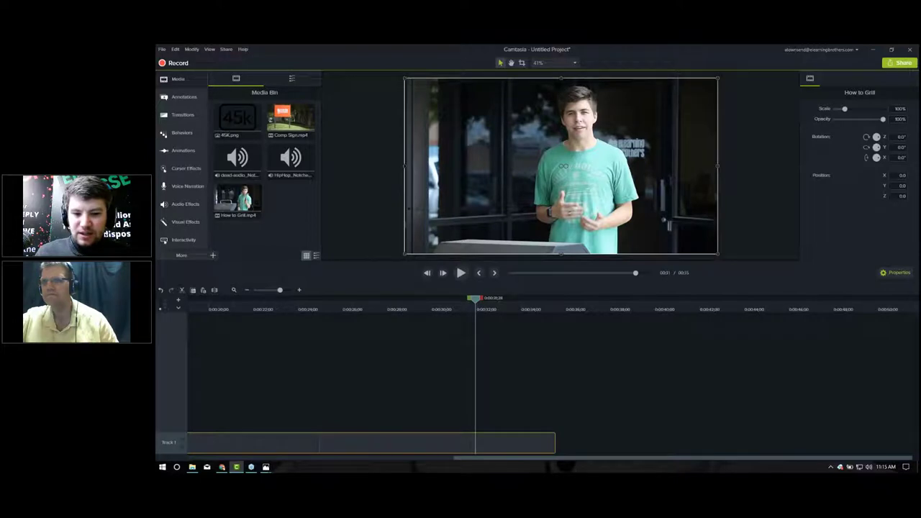
pyautogui.moveTo(593, 440)
pyautogui.mouseDown()
pyautogui.moveTo(670, 440)
pyautogui.moveTo(611, 440)
pyautogui.mouseUp()
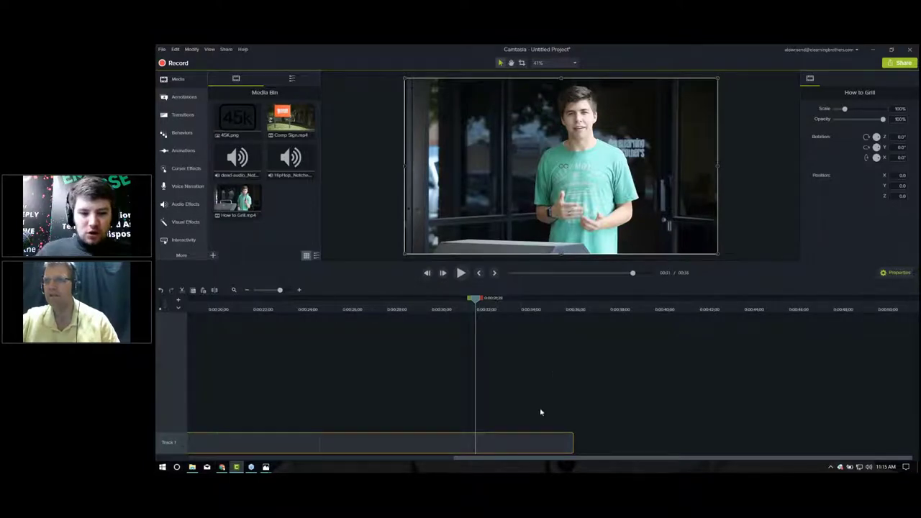
pyautogui.hscroll(-5, 535, 458)
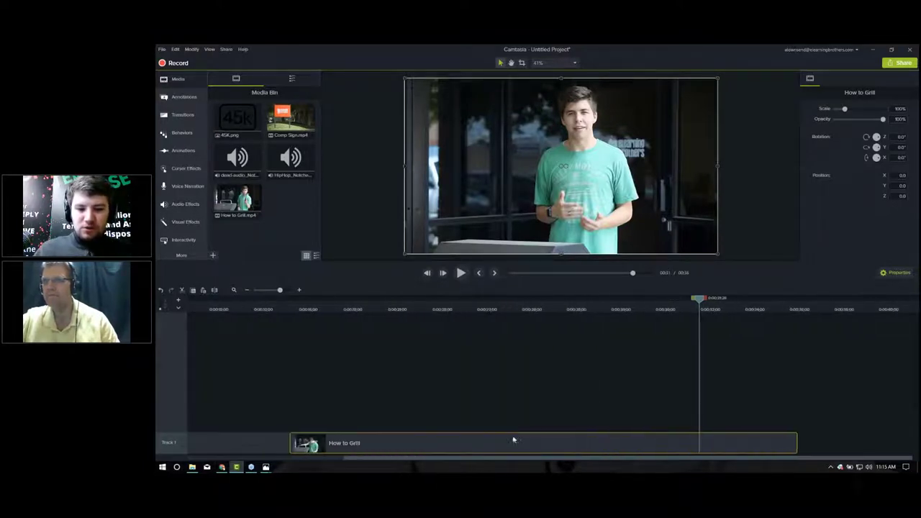
# - Undo the end extensions of the second How to Grill piece and split it at about 18 seconds
pyautogui.moveTo(513, 440); pyautogui.dragTo(410, 310)
pyautogui.click(395, 309)
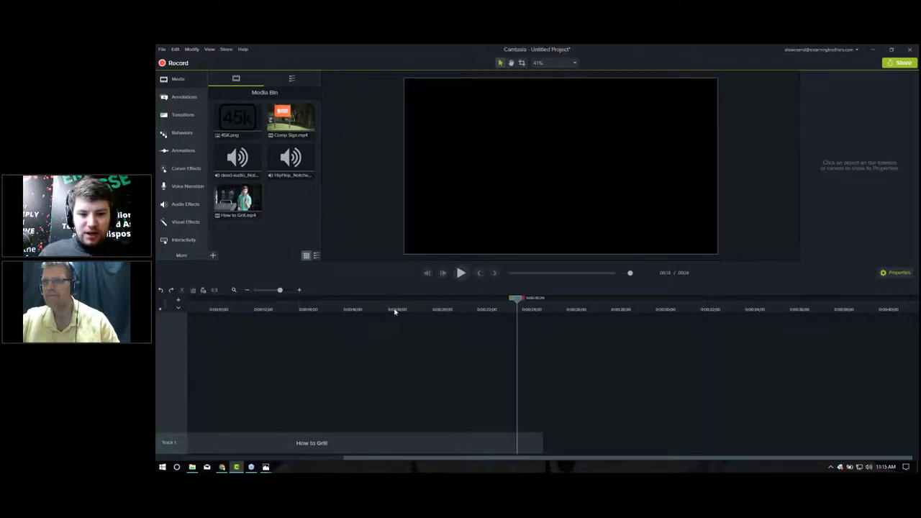
pyautogui.click(437, 449)
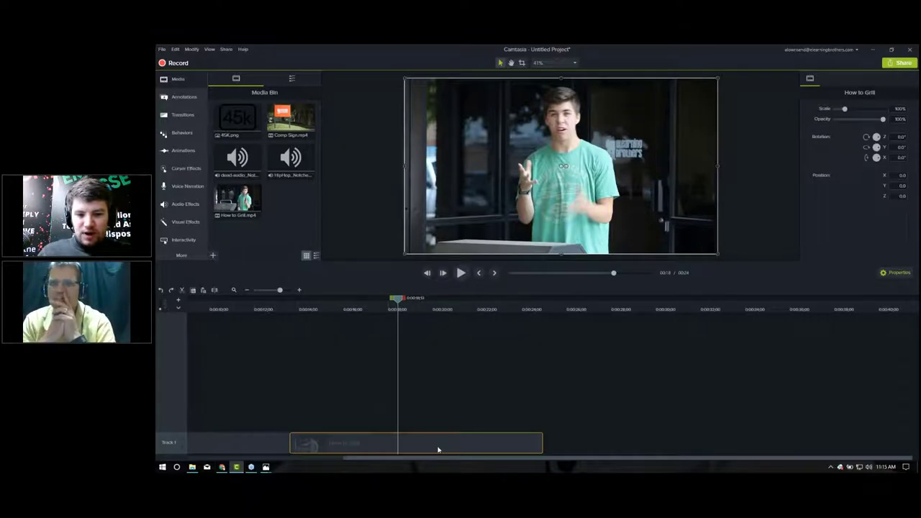
# - Move the split-off How to Grill part to start at about 30 seconds and extend the part before it to close the gap
pyautogui.moveTo(437, 450); pyautogui.dragTo(753, 444)
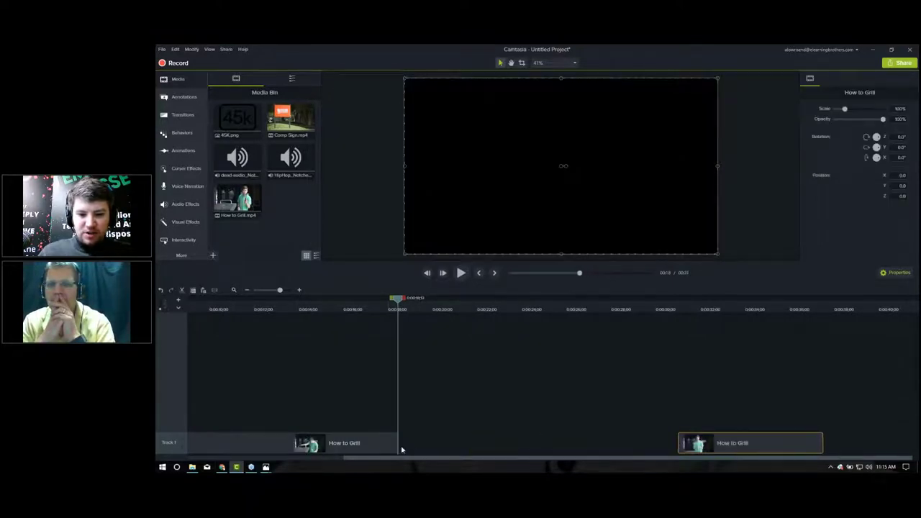
pyautogui.click(398, 446)
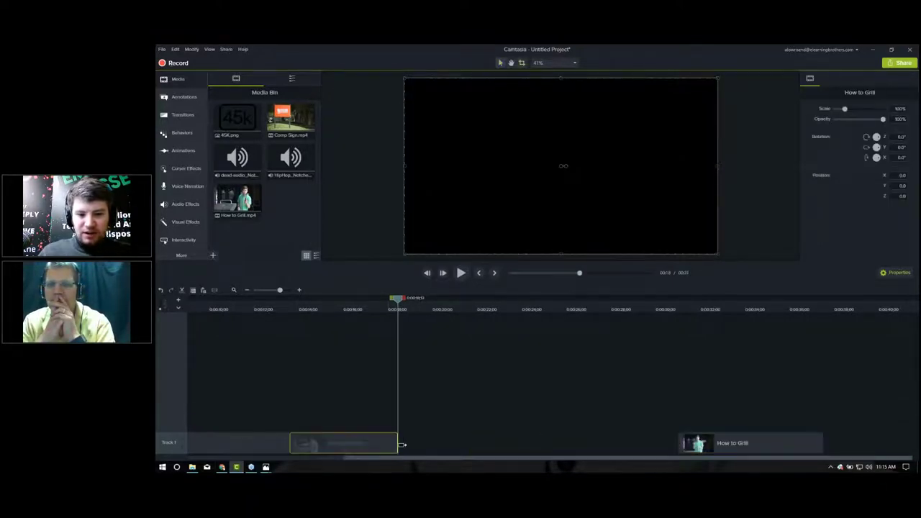
pyautogui.moveTo(402, 446); pyautogui.dragTo(677, 444)
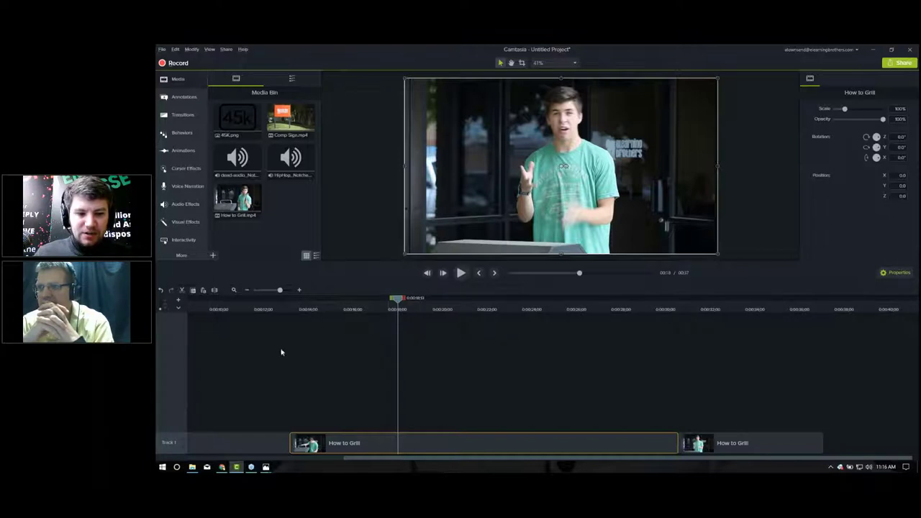
# - Zoom in on the timeline to view its beginning and fit the whole project in the timeline again
pyautogui.click(288, 289)
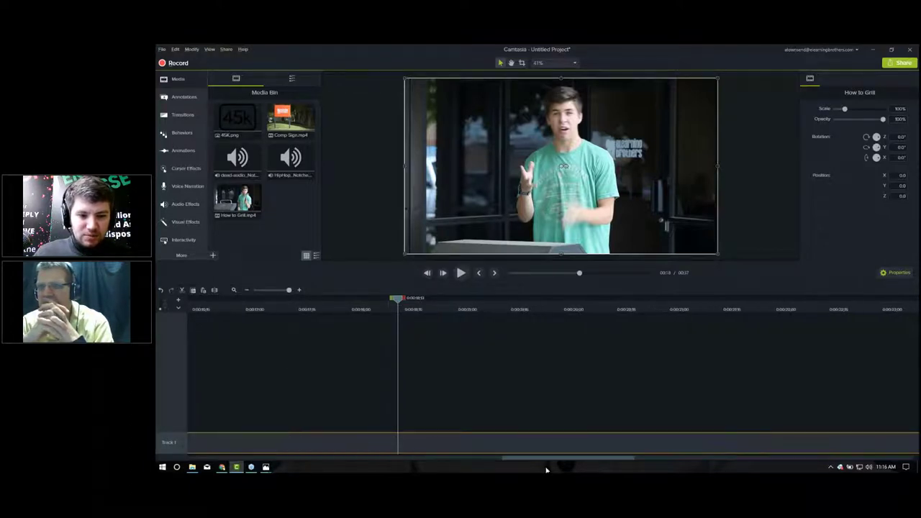
pyautogui.moveTo(547, 463); pyautogui.dragTo(234, 460)
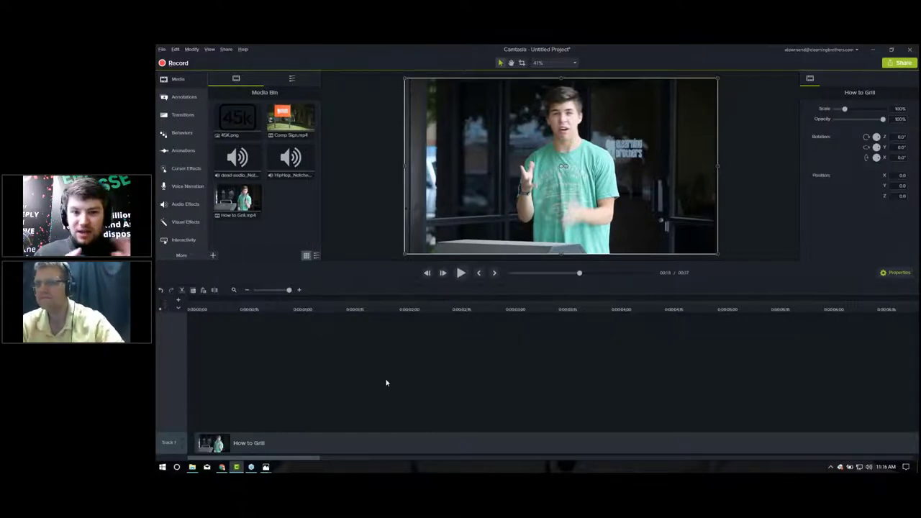
pyautogui.click(234, 291)
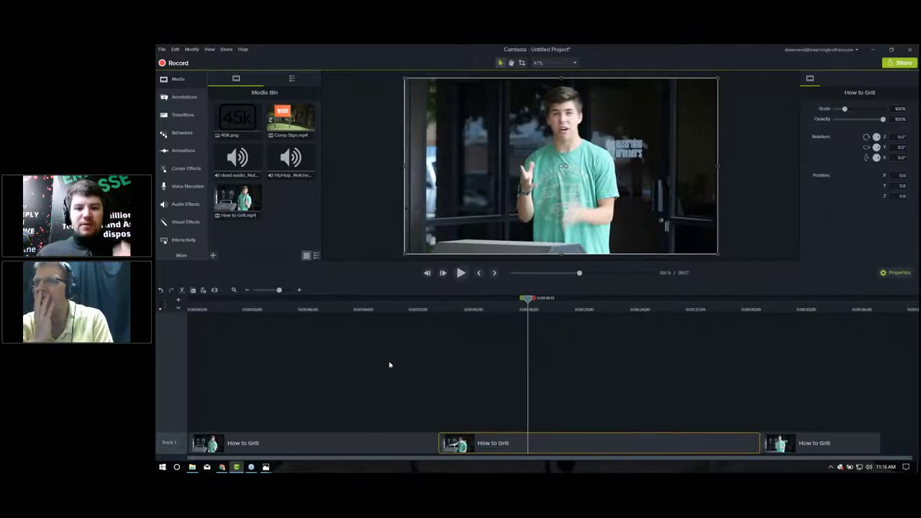
# - Move the playhead to the start of the project, to its end and back to about 2 seconds
pyautogui.click(188, 309)
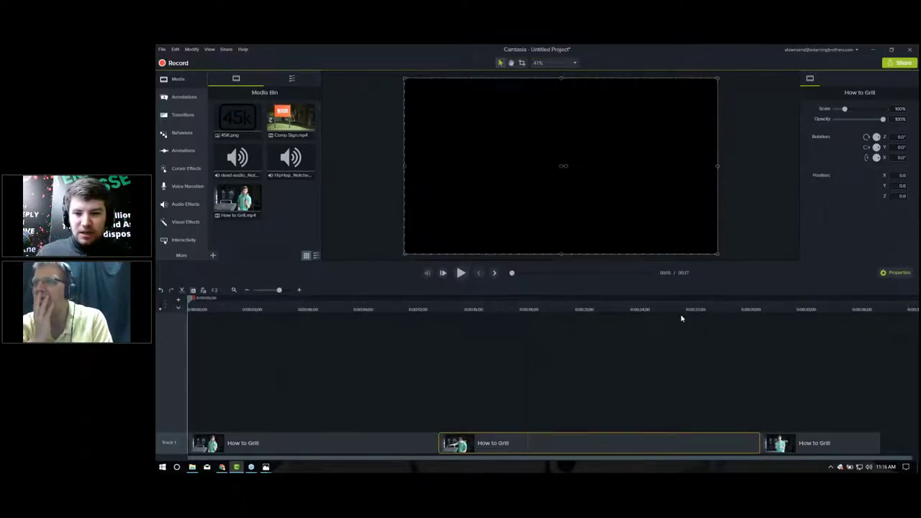
pyautogui.click(883, 309)
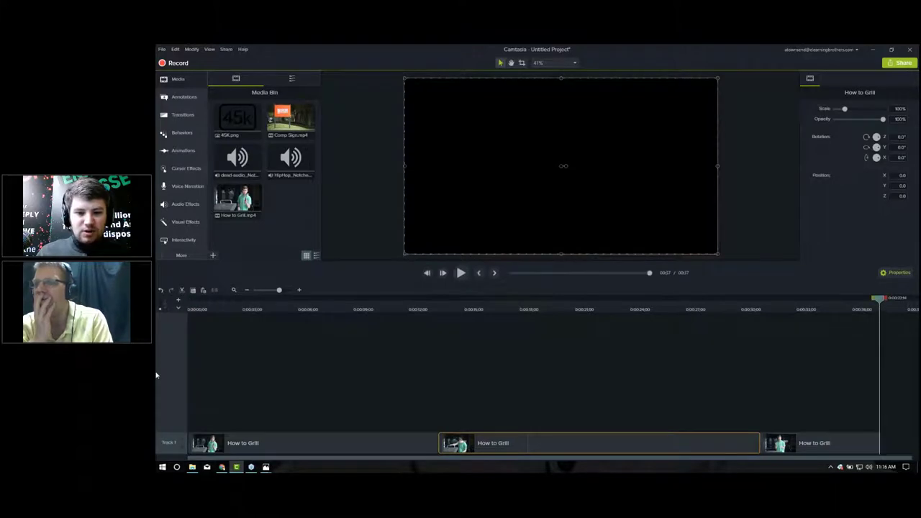
pyautogui.click(227, 314)
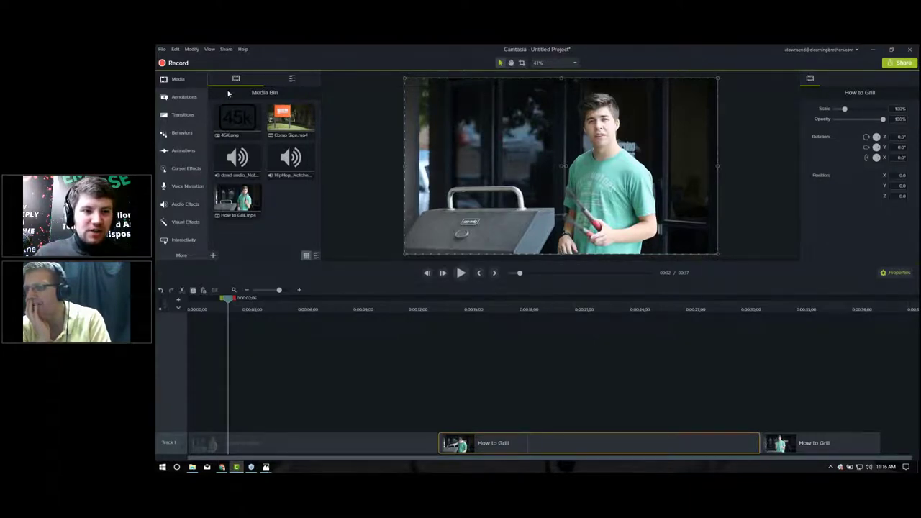
# - Review the hotkeys in the program preferences, including Split and Extend frame, and close them without saving changes
pyautogui.click(176, 50)
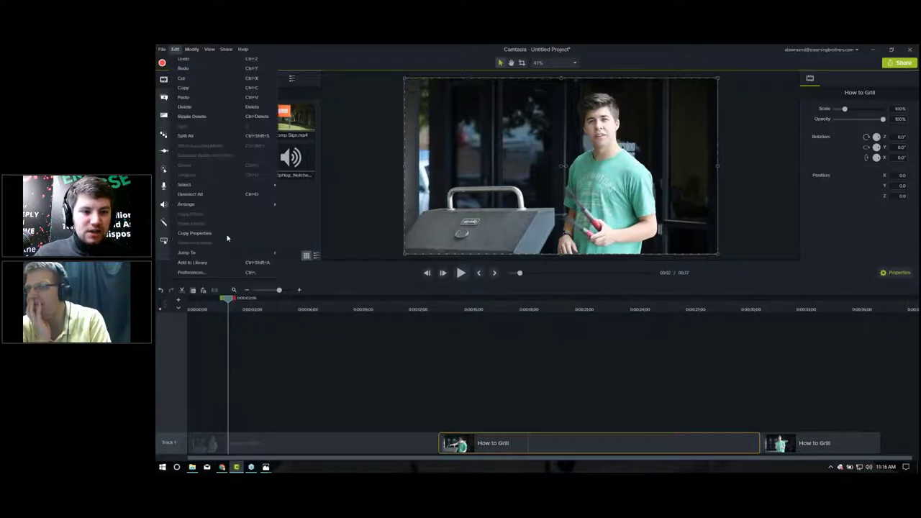
pyautogui.click(203, 272)
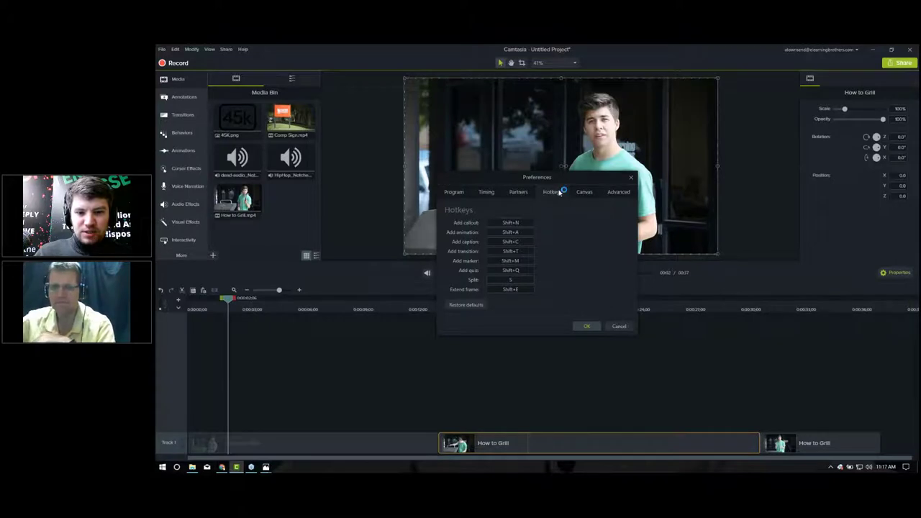
pyautogui.click(617, 325)
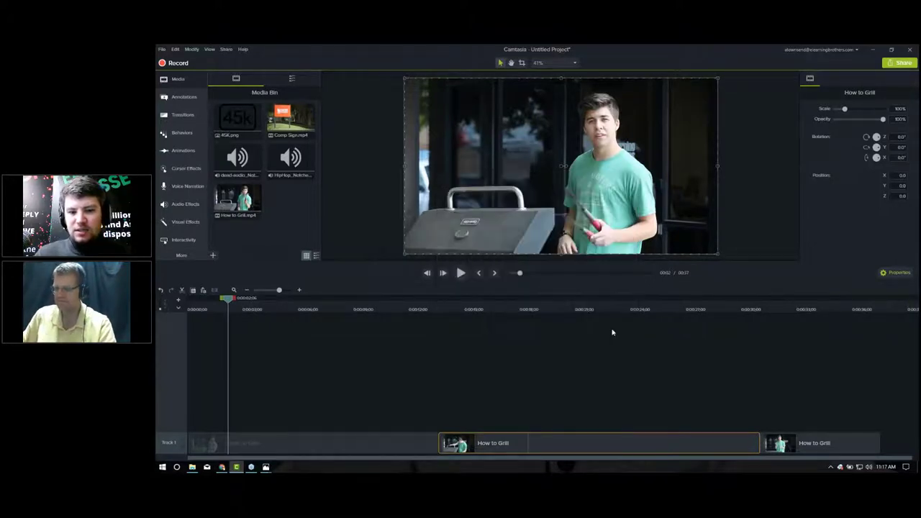
# - Look at the Library, move the playhead to about 2 seconds and show the media bin again
pyautogui.click(384, 309)
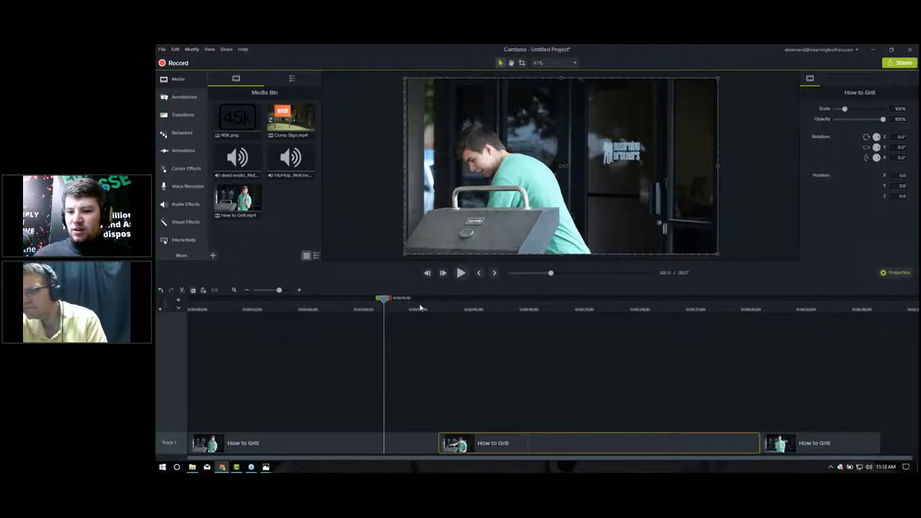
pyautogui.click(290, 78)
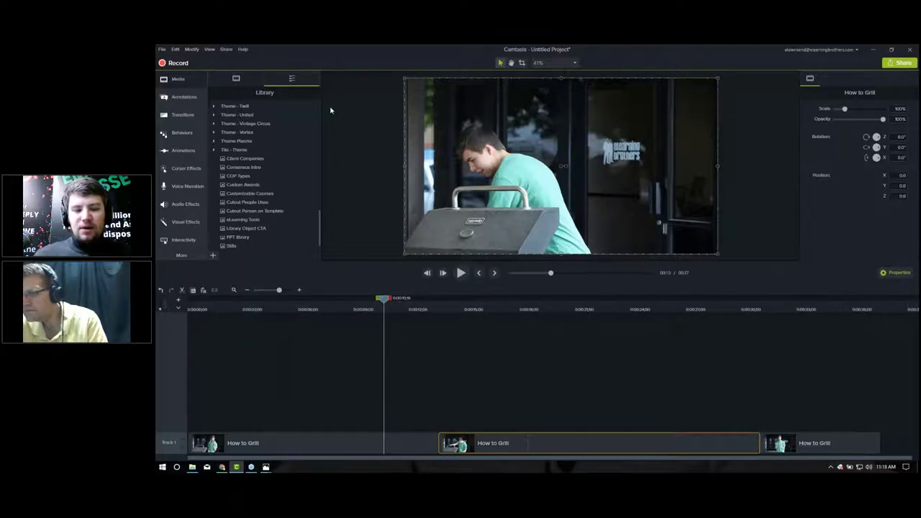
pyautogui.click(227, 309)
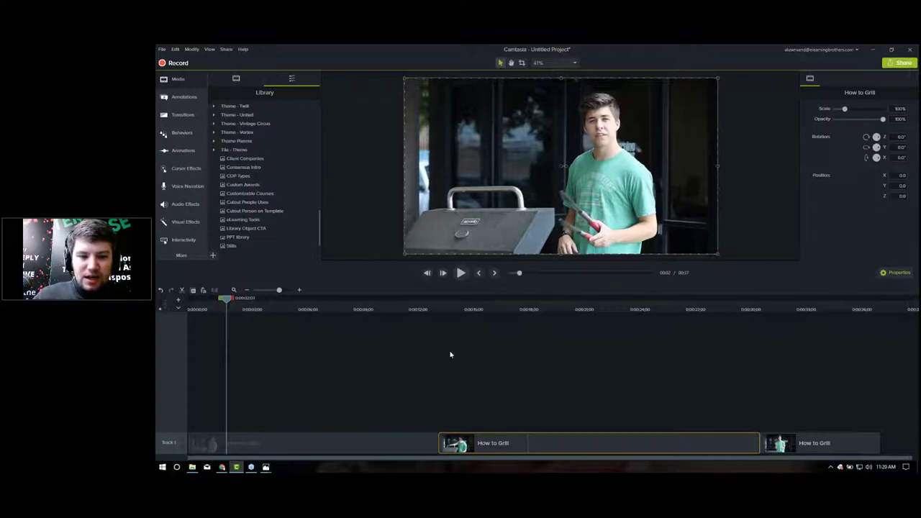
pyautogui.click(241, 79)
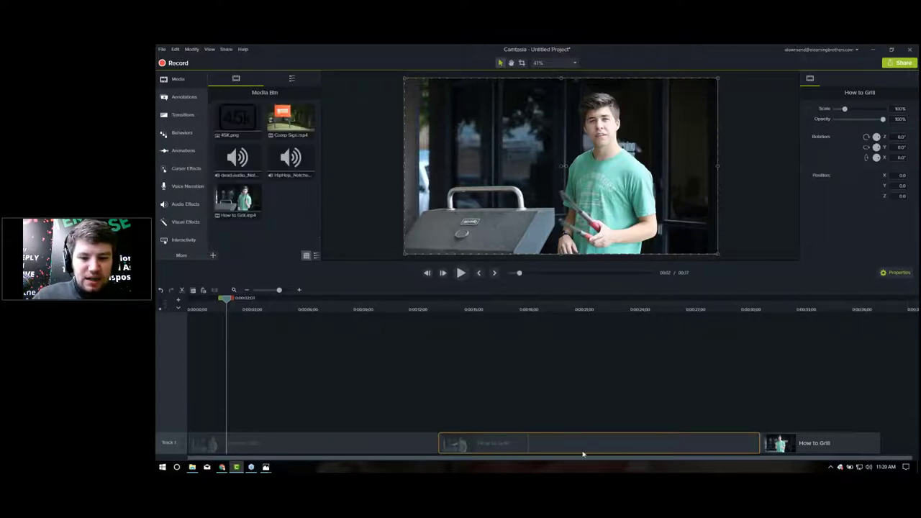
# - Undo the earlier timeline edits until How to Grill is a single unsplit clip without extensions
pyautogui.moveTo(624, 446)
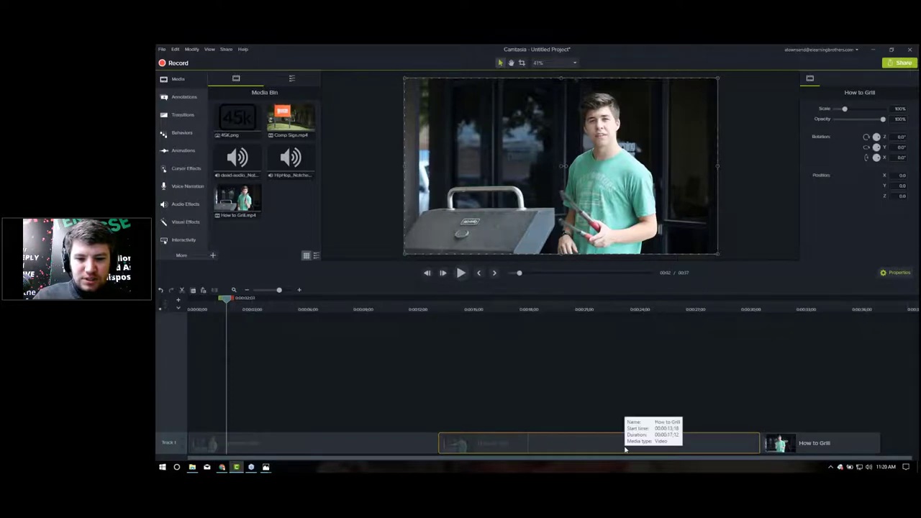
pyautogui.hotkey('ctrl', 'z')
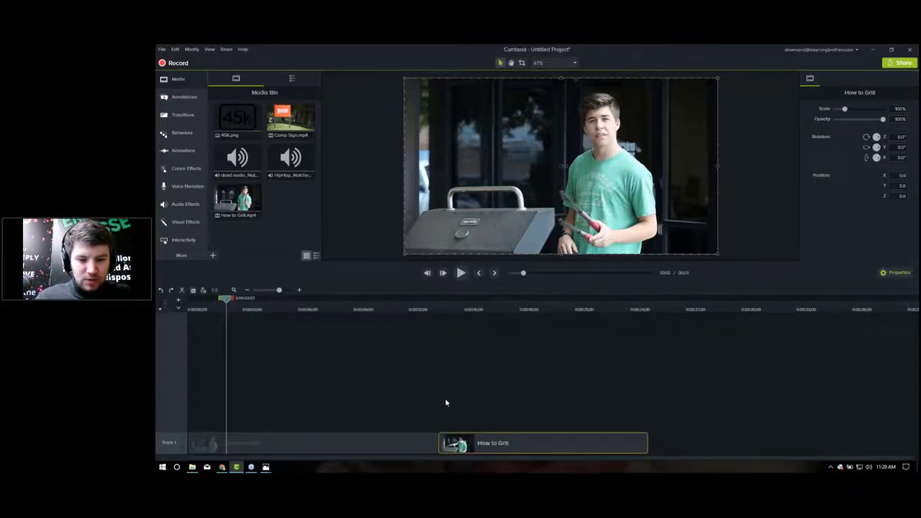
pyautogui.hotkey('ctrl', 'y')
pyautogui.hotkey('ctrl', 'z')
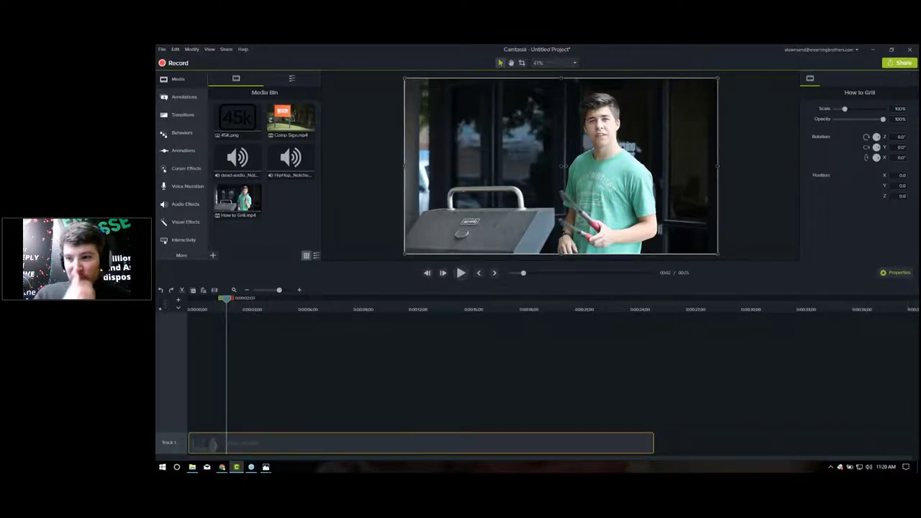
# - Select the timeline range from the start to 6 seconds and clear the selection, leaving the playhead at 6 seconds
pyautogui.click(322, 310)
pyautogui.click(584, 309)
pyautogui.moveTo(584, 309); pyautogui.dragTo(210, 297)
pyautogui.moveTo(295, 306); pyautogui.dragTo(298, 307)
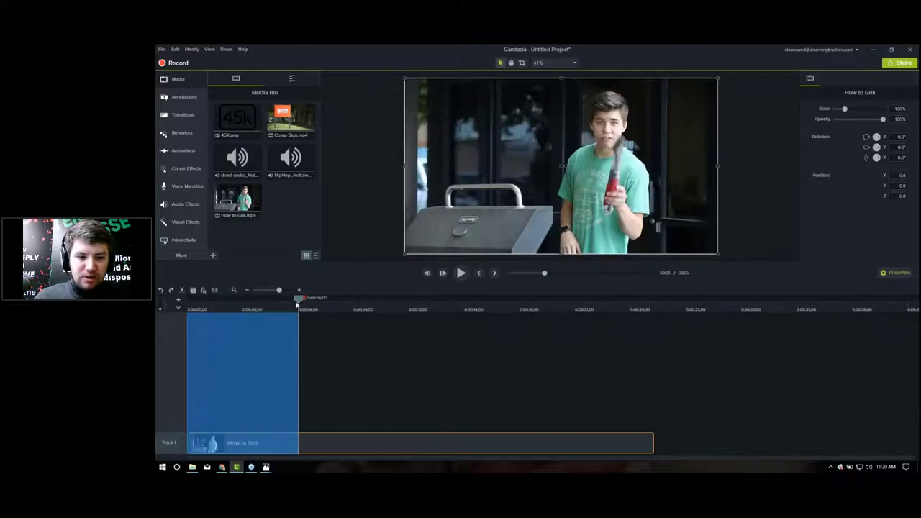
pyautogui.click(298, 308)
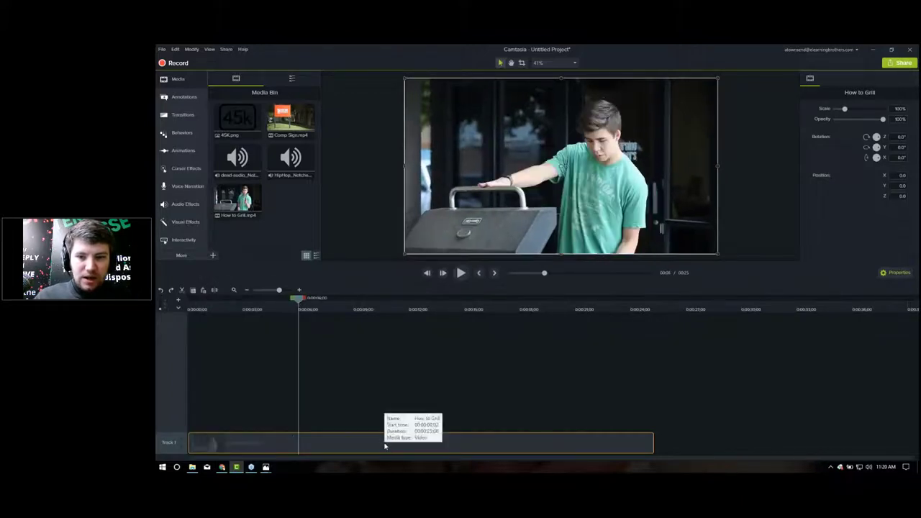
# - Hide and reshow the clip properties, and check the canvas dimensions in the project settings without changing them
pyautogui.click(896, 273)
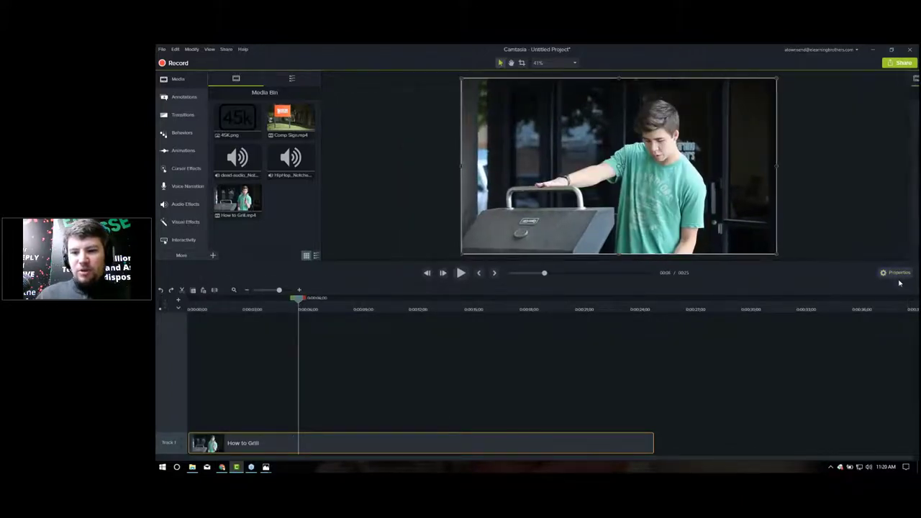
pyautogui.click(897, 273)
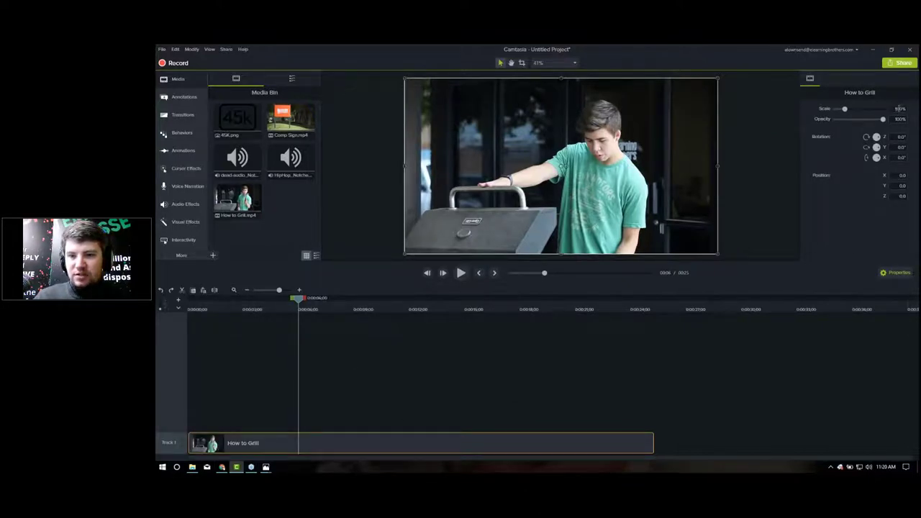
pyautogui.click(562, 67)
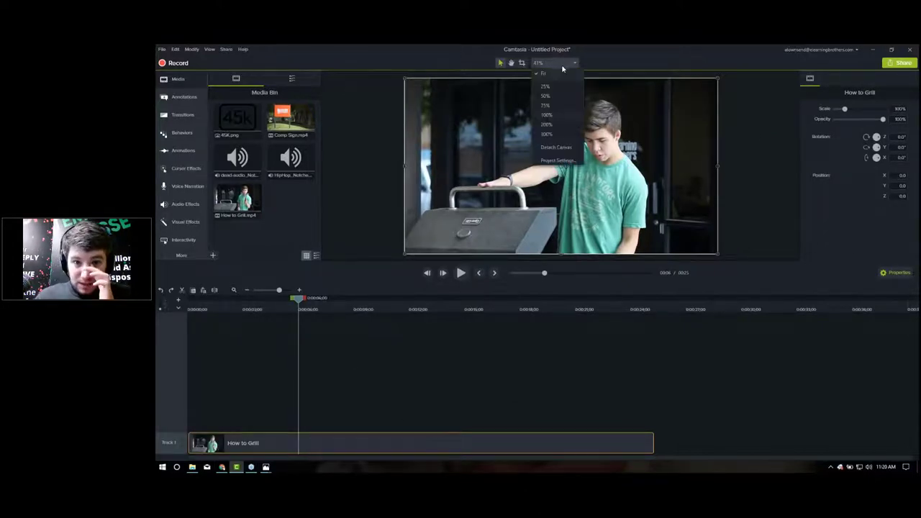
pyautogui.click(564, 160)
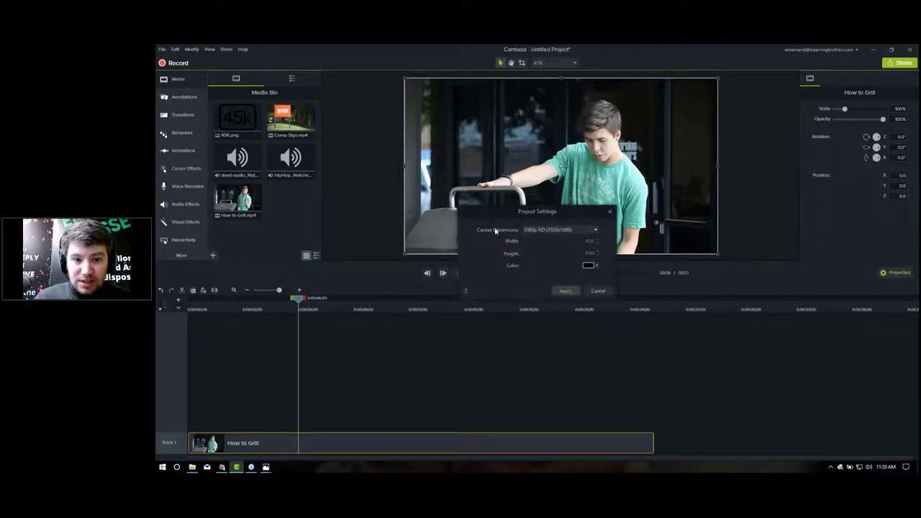
pyautogui.click(597, 292)
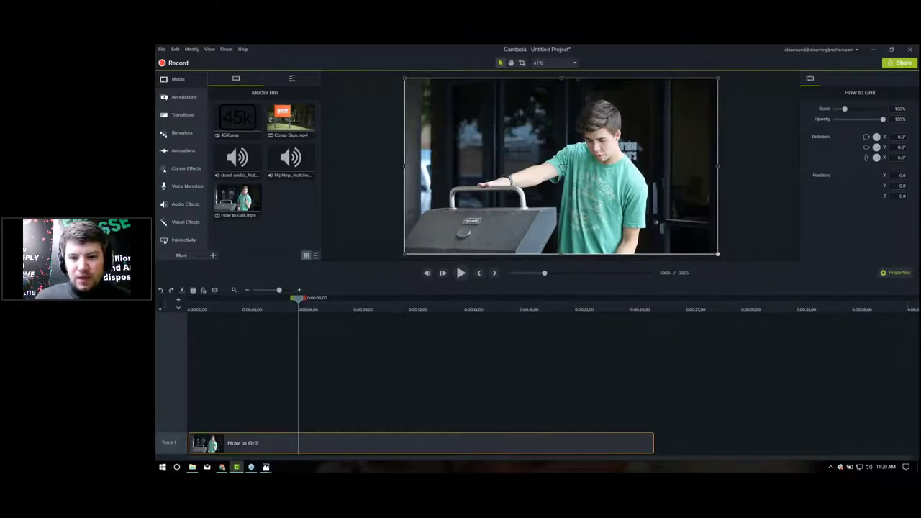
# - Scale the How to Grill clip down to about 82% on the canvas
pyautogui.moveTo(717, 253)
pyautogui.mouseDown()
pyautogui.moveTo(578, 169)
pyautogui.moveTo(649, 209)
pyautogui.moveTo(856, 374)
pyautogui.moveTo(863, 356)
pyautogui.moveTo(717, 254)
pyautogui.mouseUp()
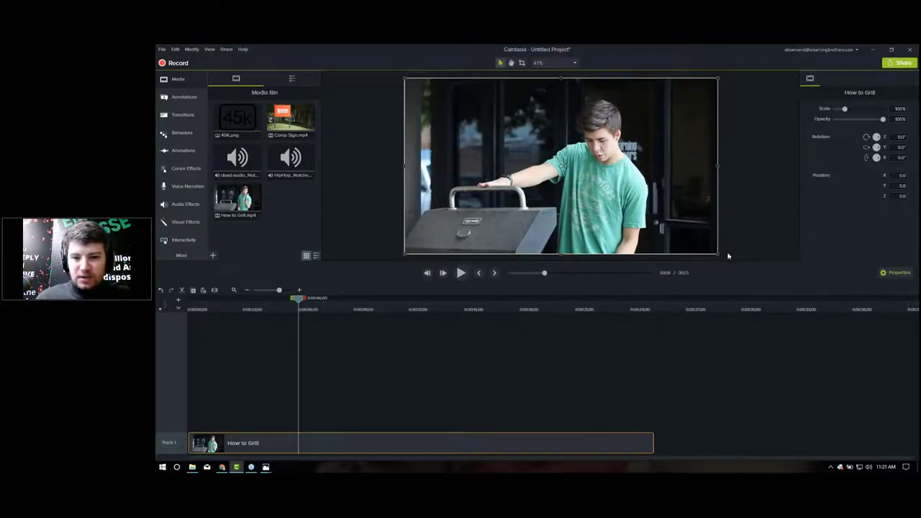
pyautogui.moveTo(717, 254); pyautogui.dragTo(689, 238)
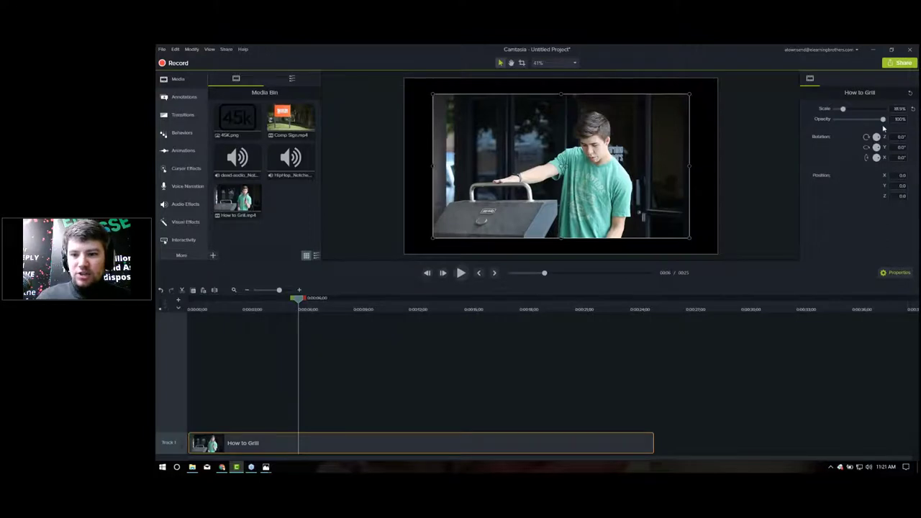
# - Rotate the How to Grill clip on the canvas to -450° about the Z axis
pyautogui.moveTo(883, 121)
pyautogui.mouseDown()
pyautogui.moveTo(850, 121)
pyautogui.moveTo(886, 121)
pyautogui.moveTo(870, 142)
pyautogui.mouseUp()
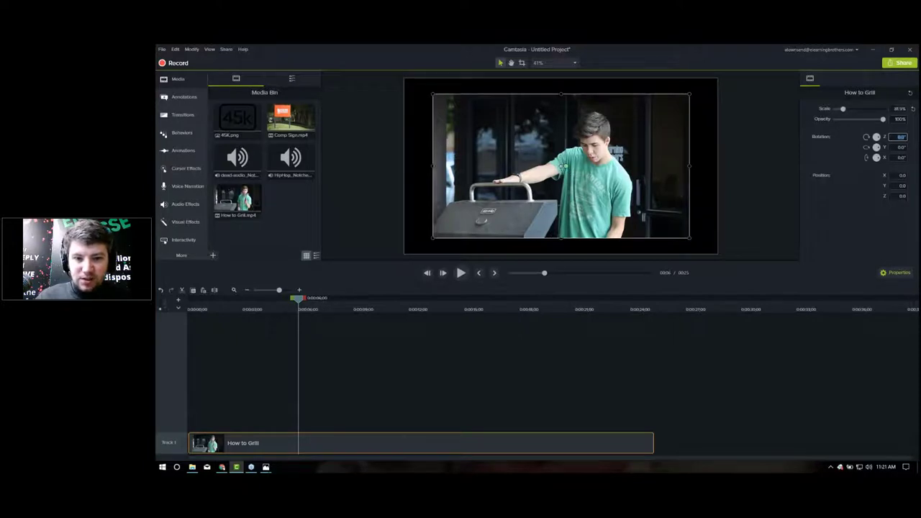
pyautogui.moveTo(566, 167); pyautogui.dragTo(562, 190)
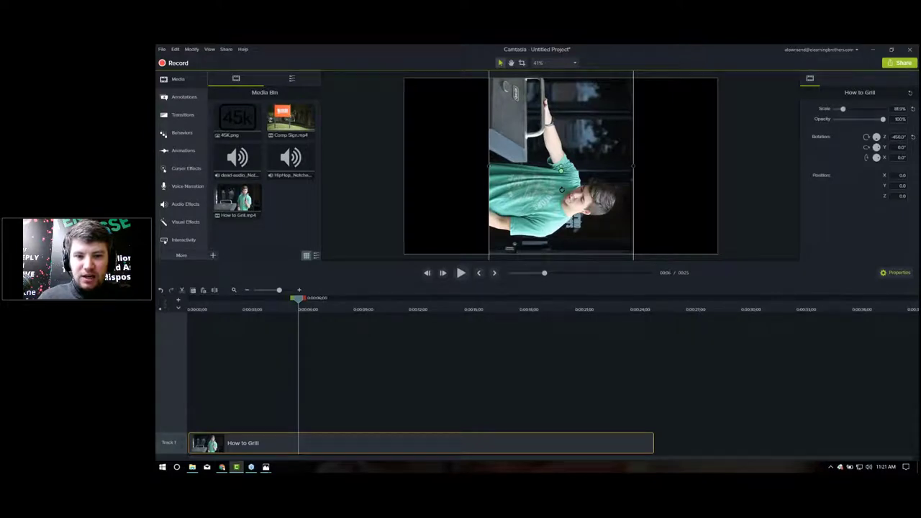
# - Rotate the How to Grill clip on the canvas to -360° about the Z axis and bring up the visual effects
pyautogui.moveTo(562, 189); pyautogui.dragTo(655, 208)
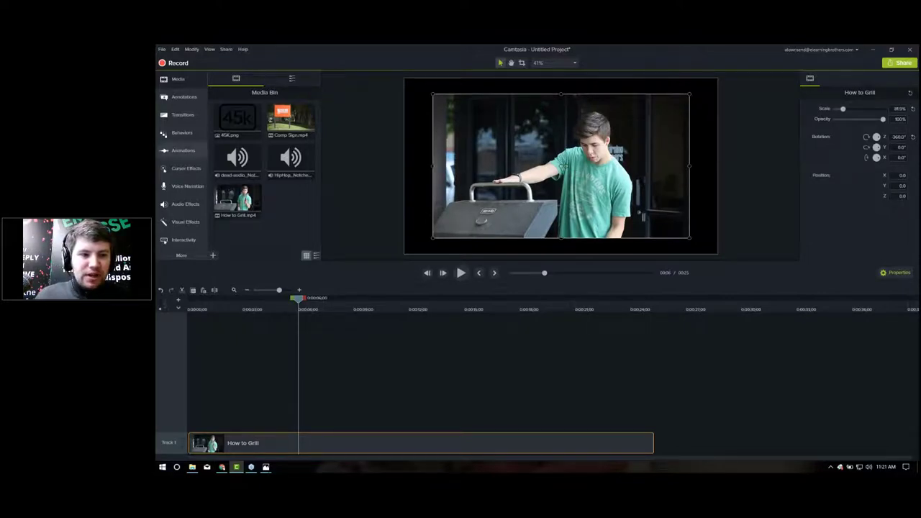
pyautogui.click(185, 221)
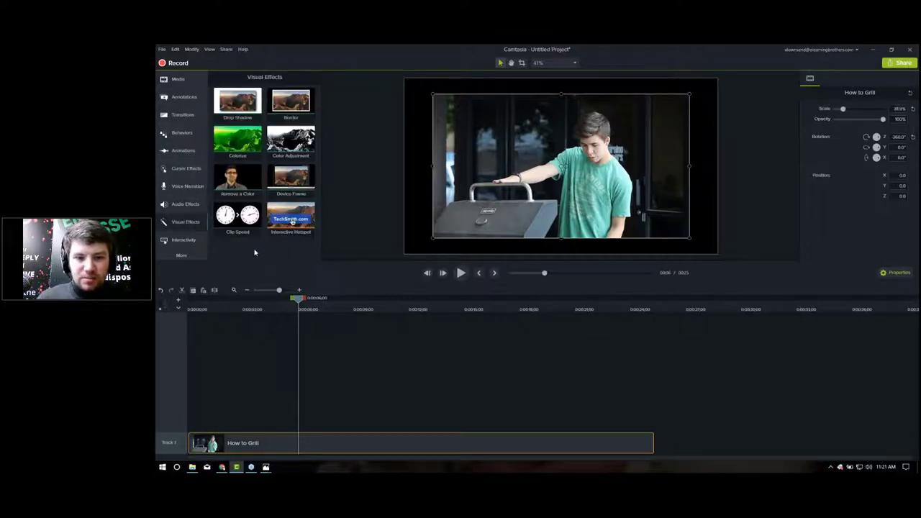
pyautogui.click(385, 215)
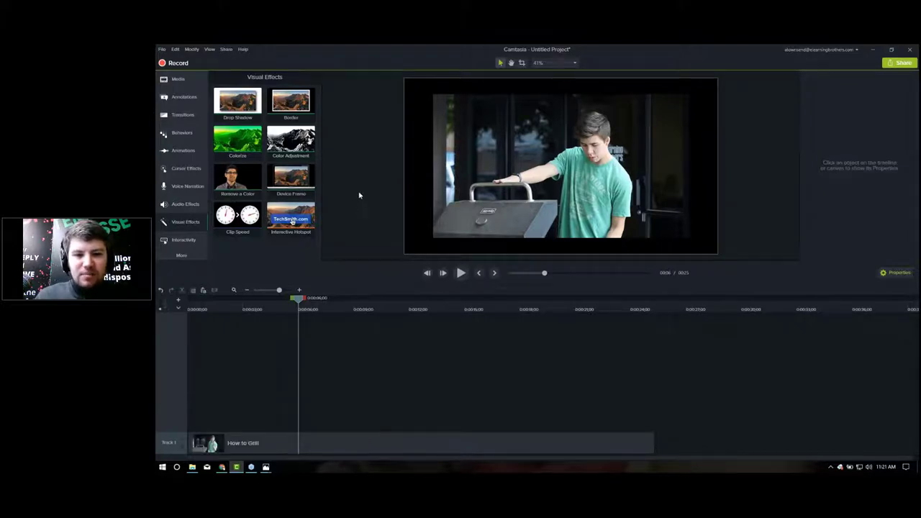
# - Apply the Border effect to the How to Grill clip and set its thickness to 10
pyautogui.moveTo(290, 103); pyautogui.dragTo(349, 448)
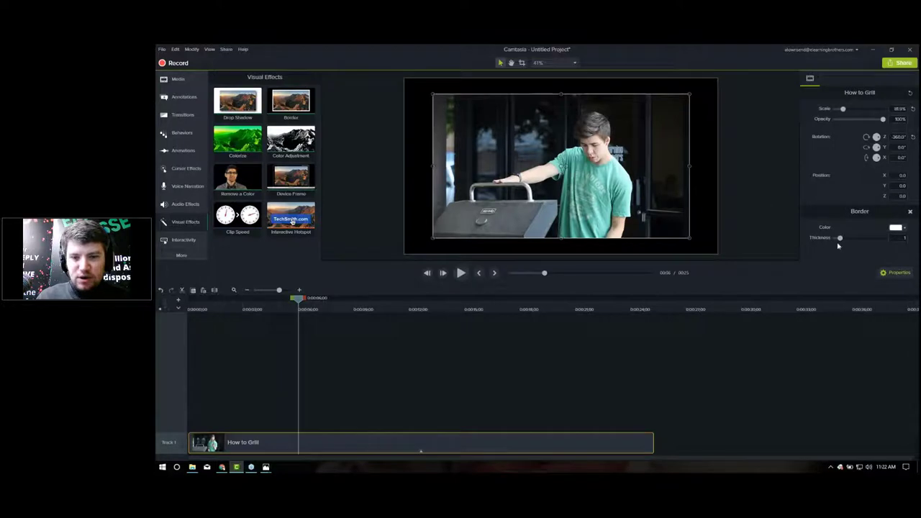
pyautogui.moveTo(840, 239); pyautogui.dragTo(886, 240)
pyautogui.click(758, 189)
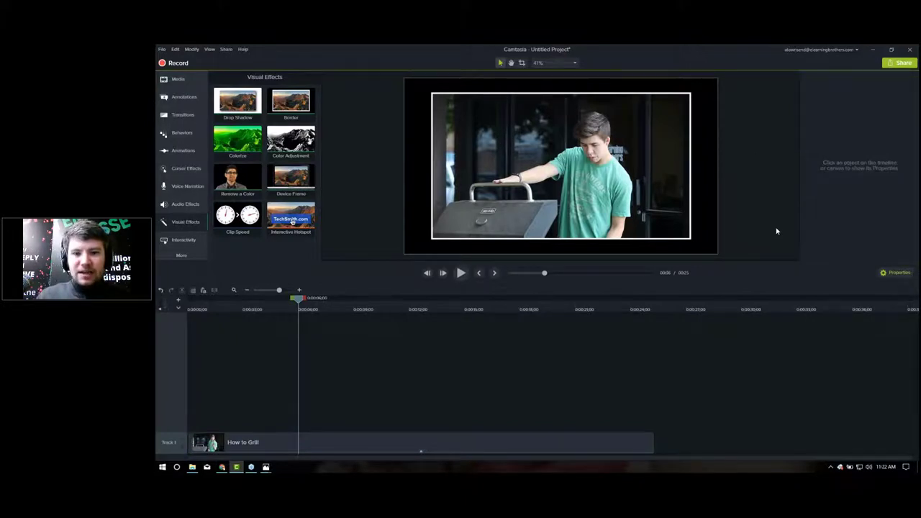
# - Change the How to Grill clip's border color to the preset green and deselect the clip to view it
pyautogui.click(634, 195)
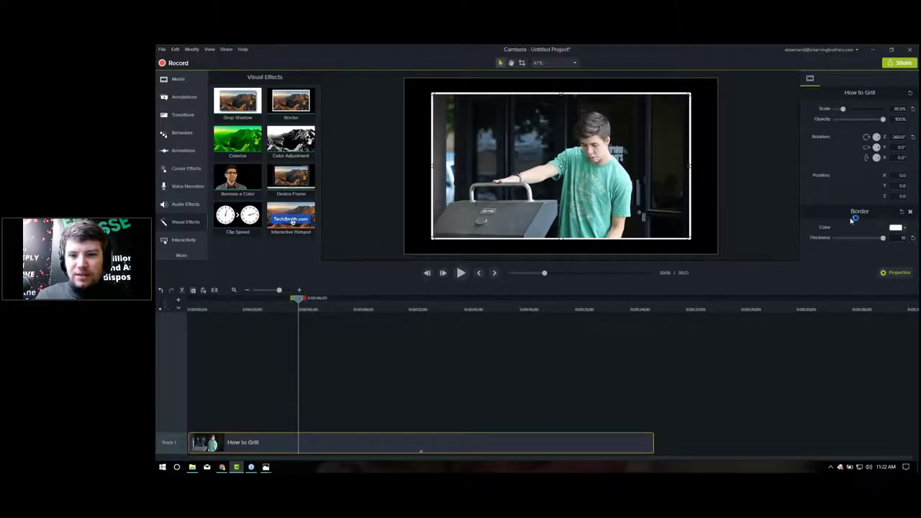
pyautogui.click(898, 228)
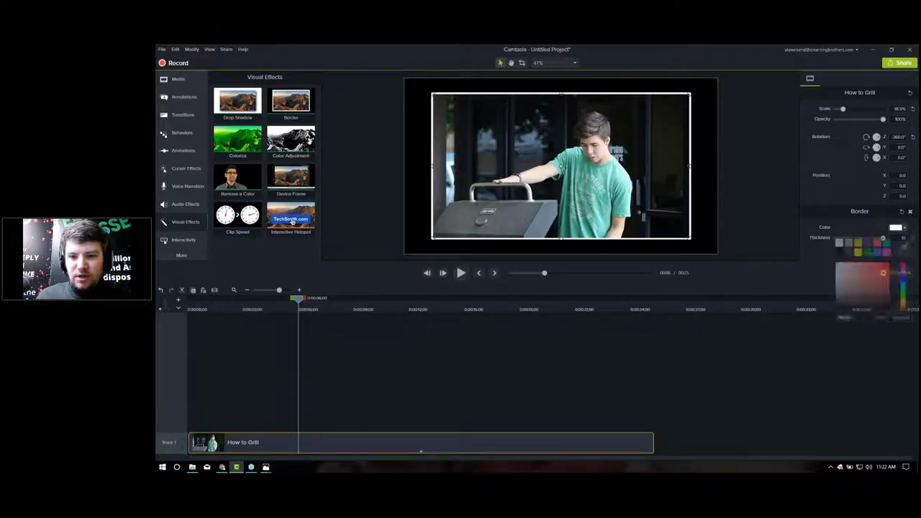
pyautogui.click(867, 253)
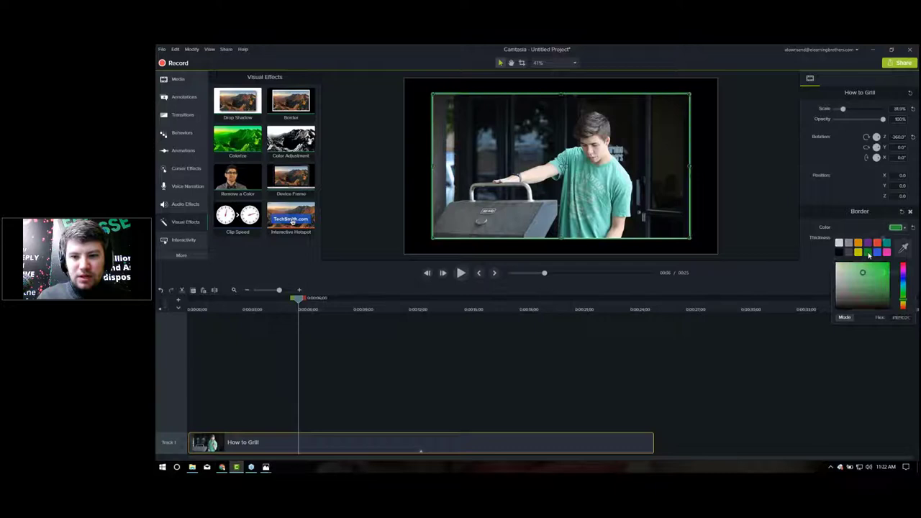
pyautogui.click(786, 223)
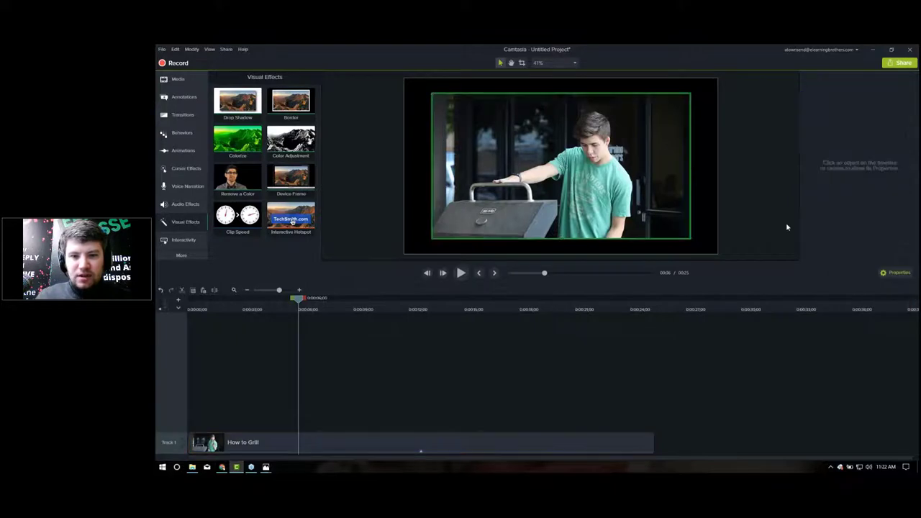
# - Match the clip's border color to the teal-green shirt in the video by sampling it from the canvas
pyautogui.click(669, 216)
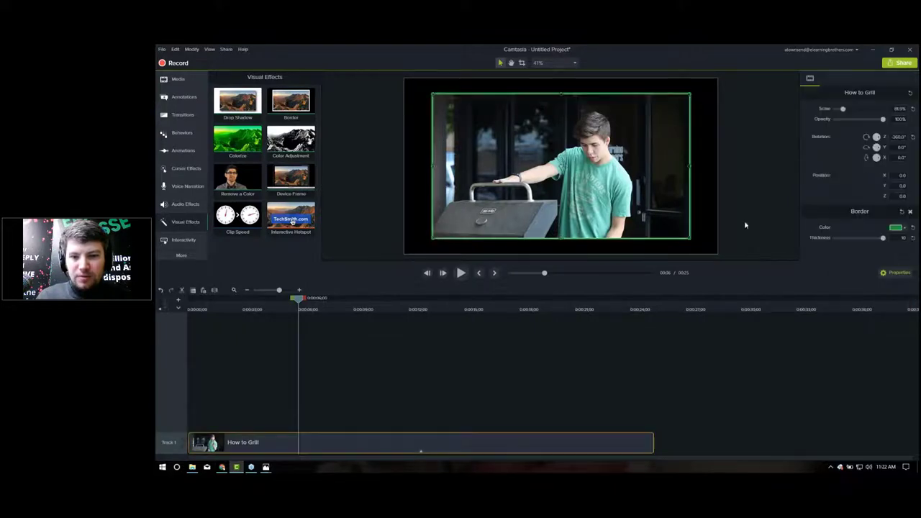
pyautogui.click(902, 229)
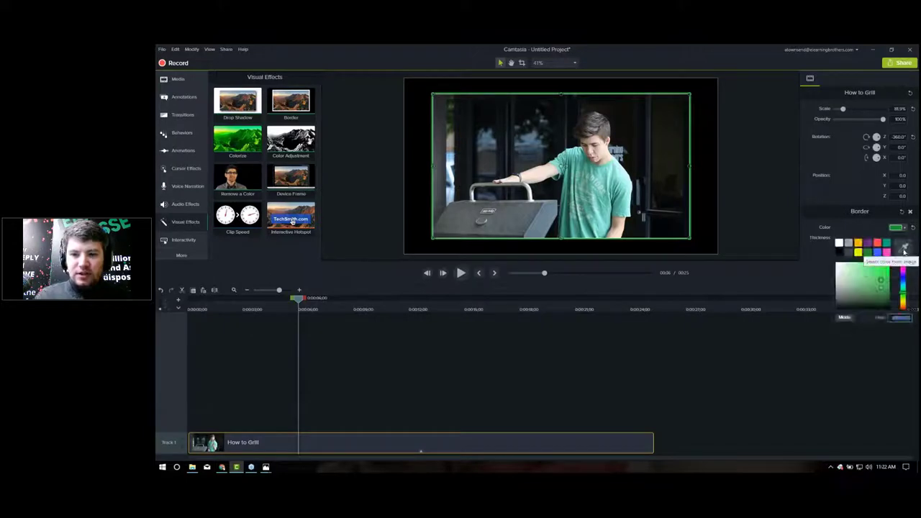
pyautogui.click(903, 248)
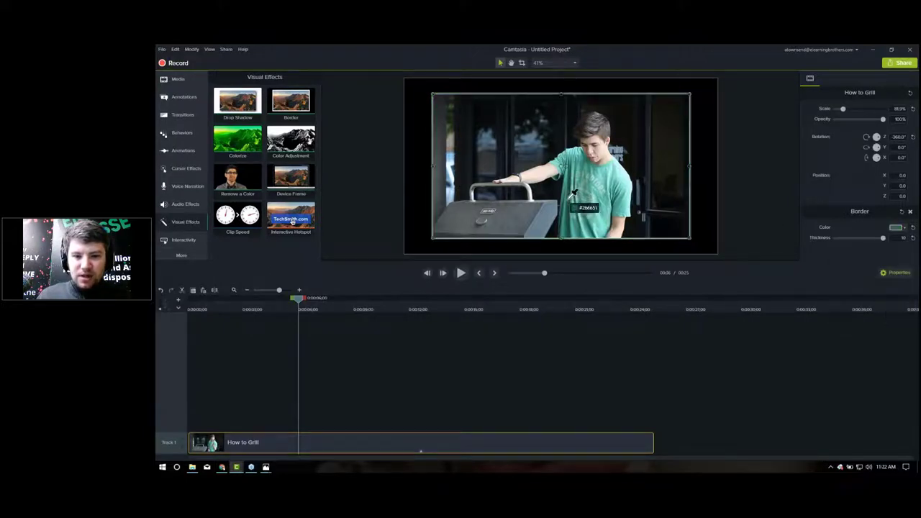
pyautogui.click(577, 162)
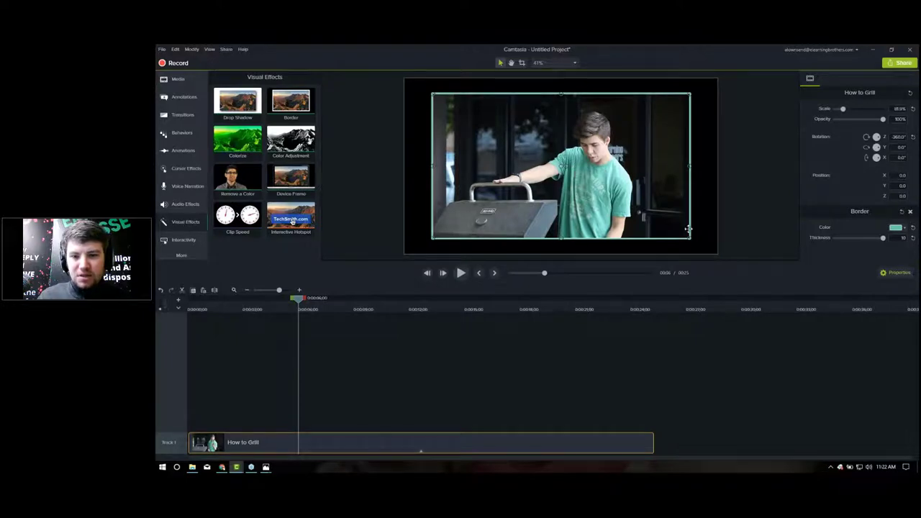
pyautogui.click(757, 241)
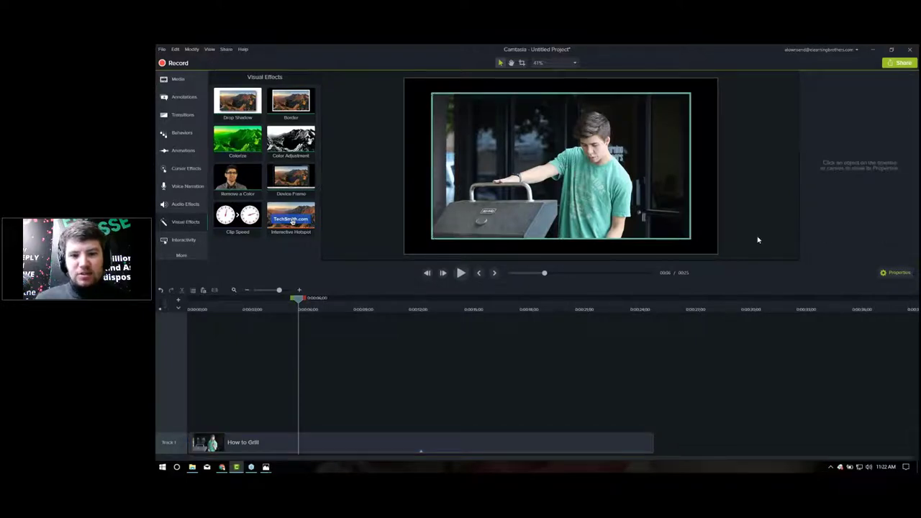
# - Apply the Sliding behavior to the How to Grill clip and look over its visual and behavior properties
pyautogui.click(348, 311)
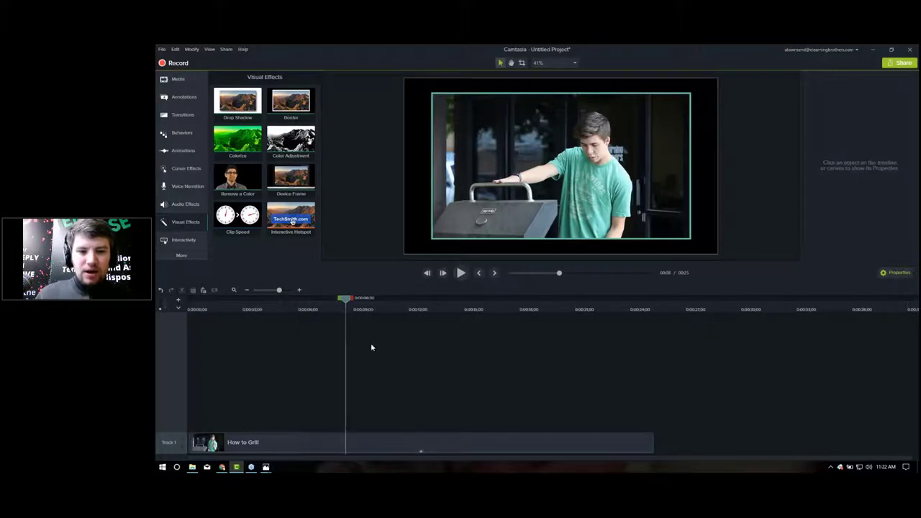
pyautogui.click(414, 445)
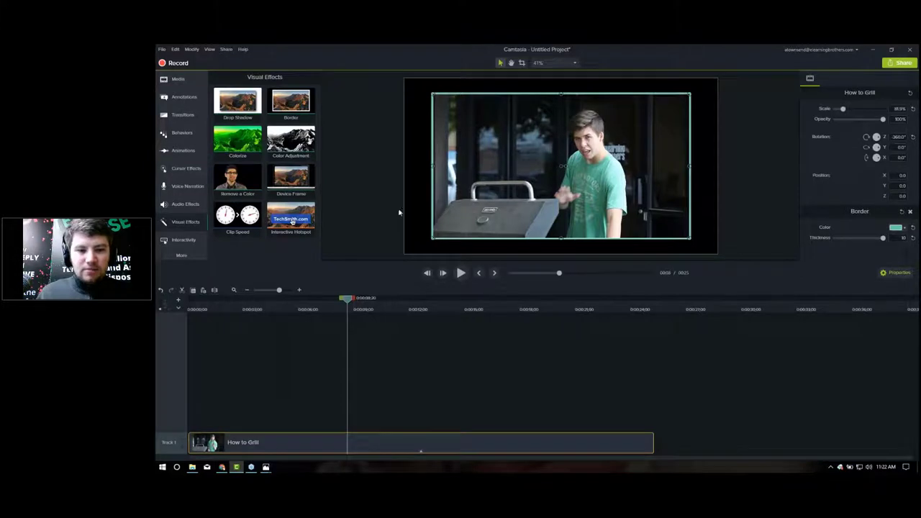
pyautogui.click(178, 134)
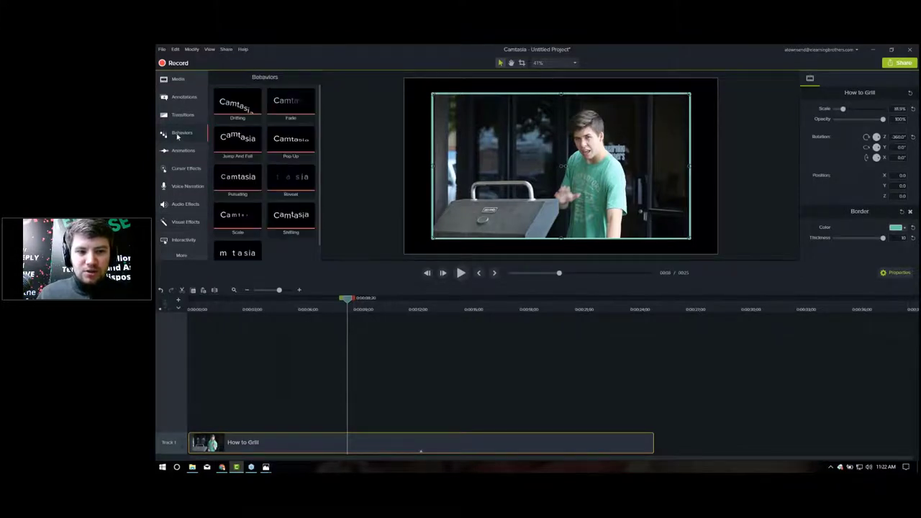
pyautogui.scroll(-1, 288, 202)
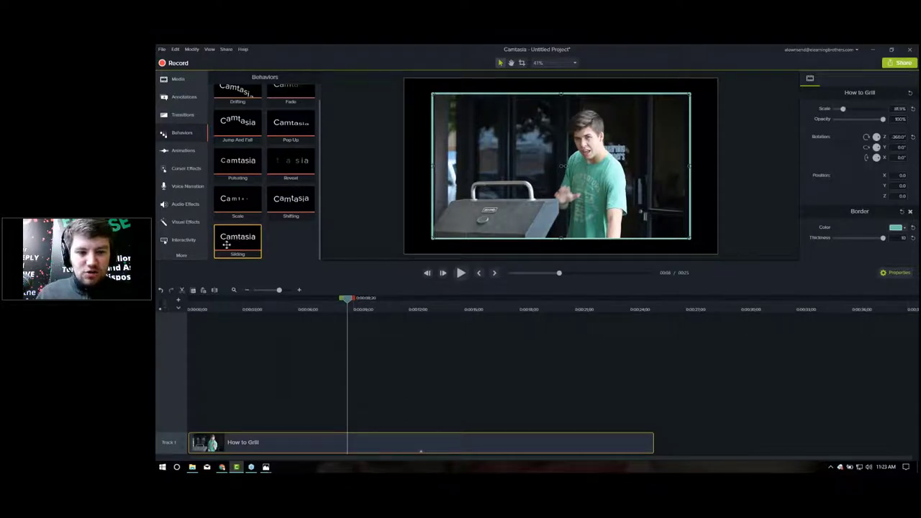
pyautogui.moveTo(241, 248); pyautogui.dragTo(389, 448)
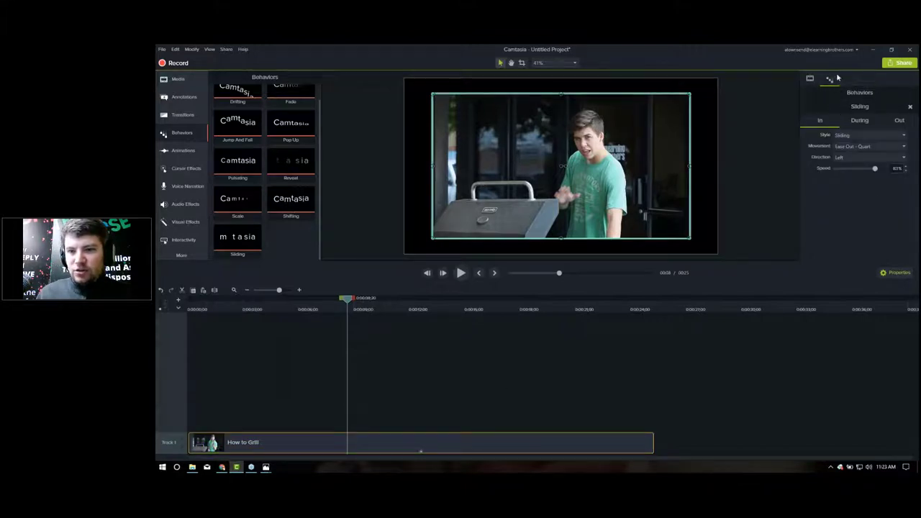
pyautogui.click(811, 80)
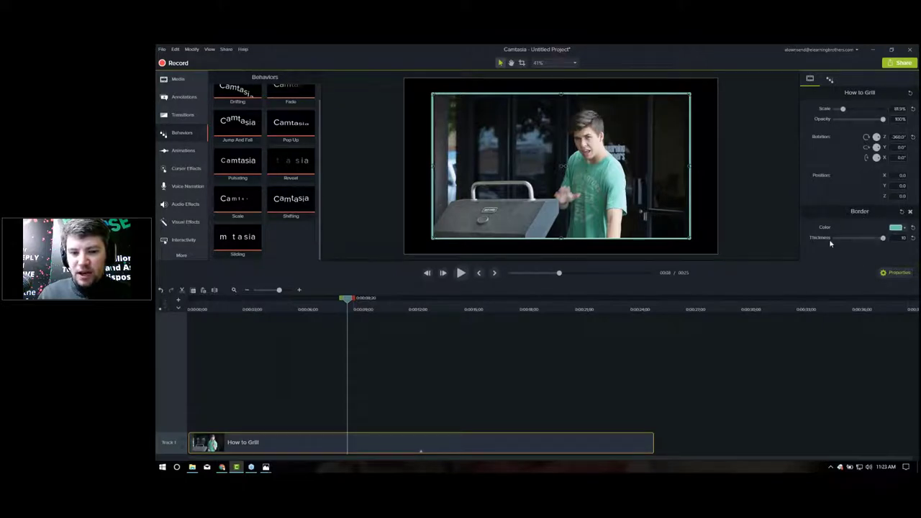
pyautogui.click(830, 81)
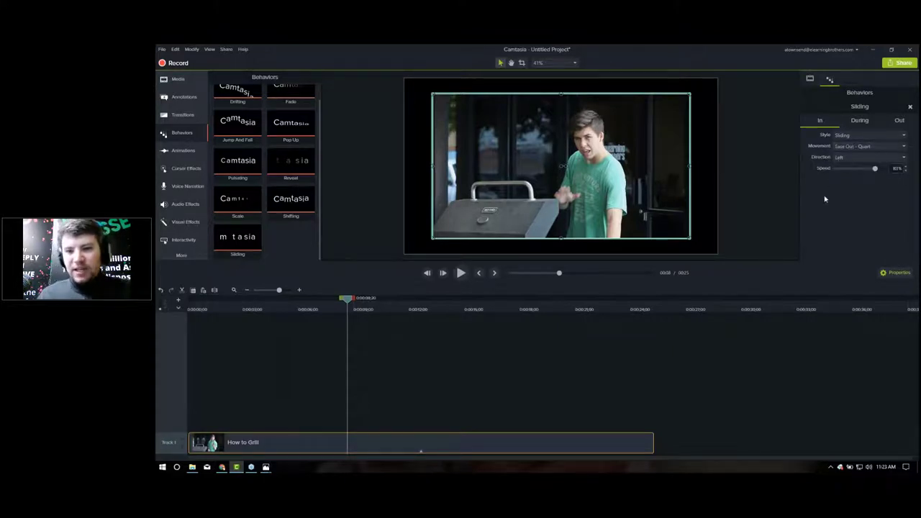
# - Set the Sliding behavior's During style to None, scrub the clip to check it, and show the Out settings
pyautogui.click(856, 122)
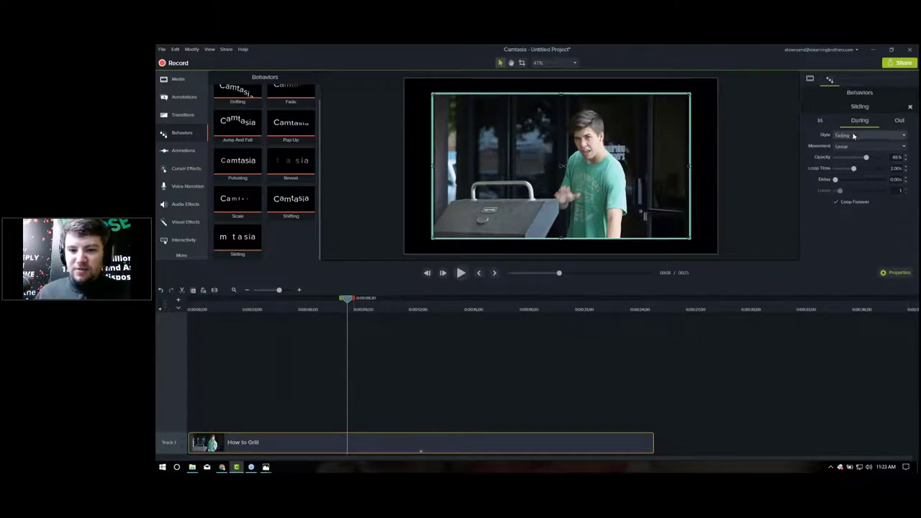
pyautogui.moveTo(348, 299)
pyautogui.mouseDown()
pyautogui.moveTo(419, 299)
pyautogui.moveTo(348, 299)
pyautogui.mouseUp()
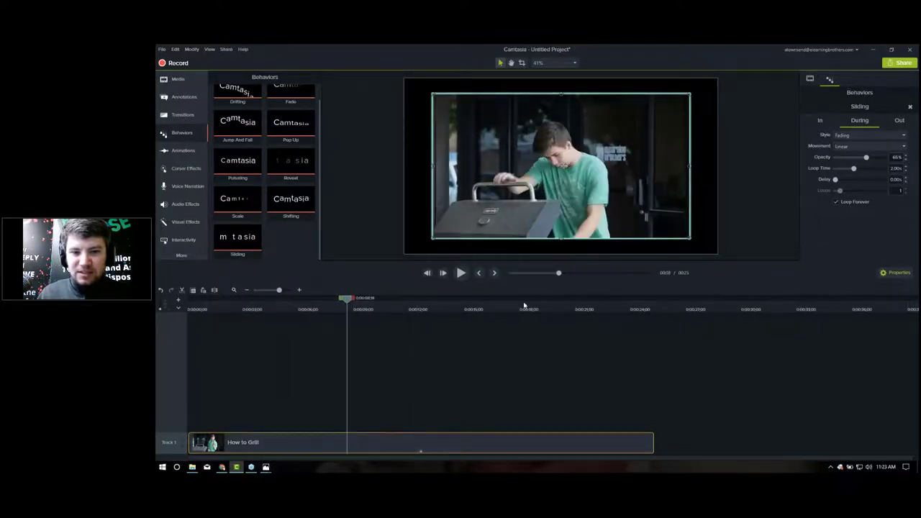
pyautogui.click(848, 136)
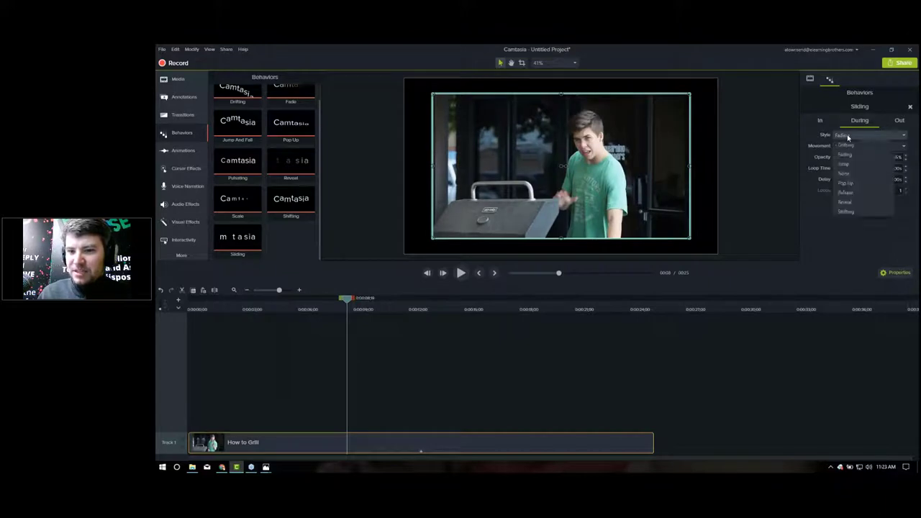
pyautogui.click(850, 174)
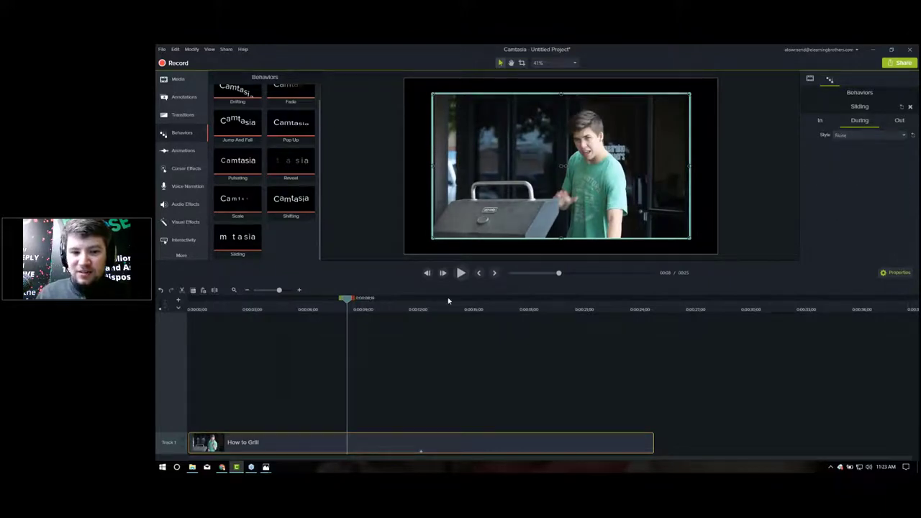
pyautogui.moveTo(370, 300); pyautogui.dragTo(395, 300)
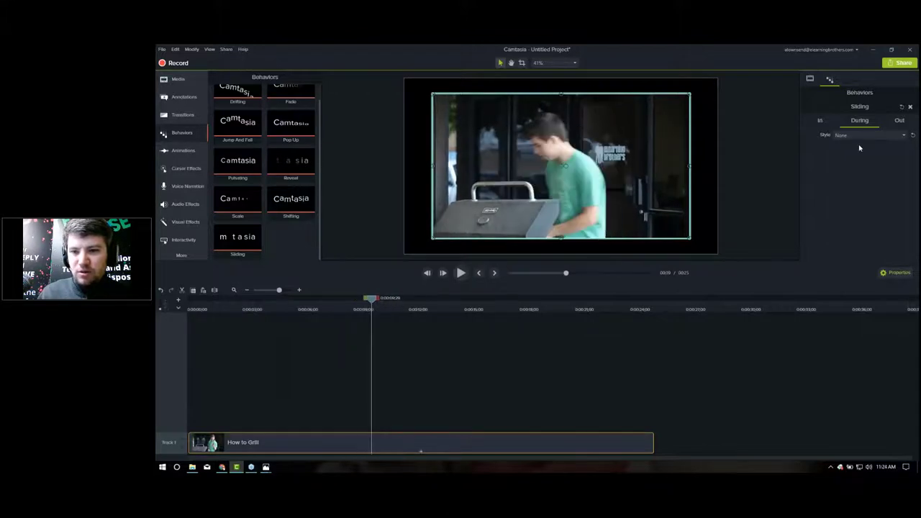
pyautogui.click(897, 122)
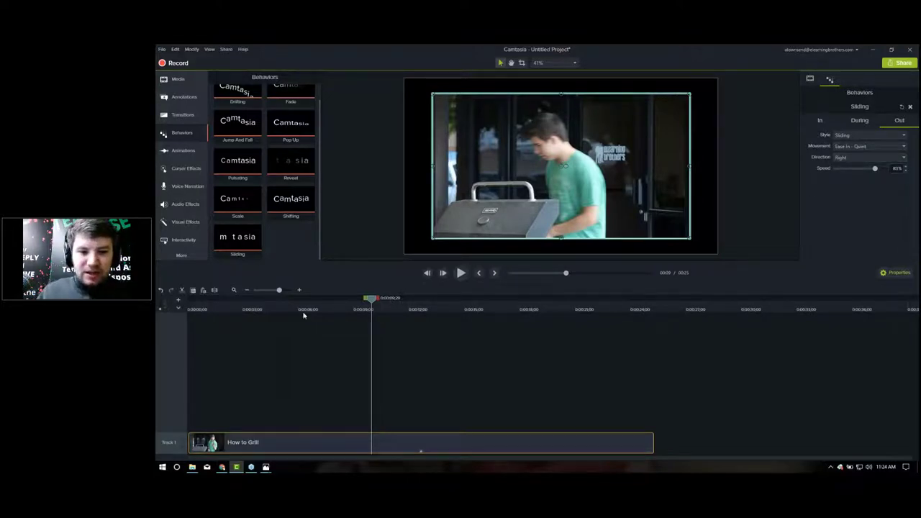
# - Preview the Sliding behavior's entrance frame by frame from the start of the timeline
pyautogui.press('Home')
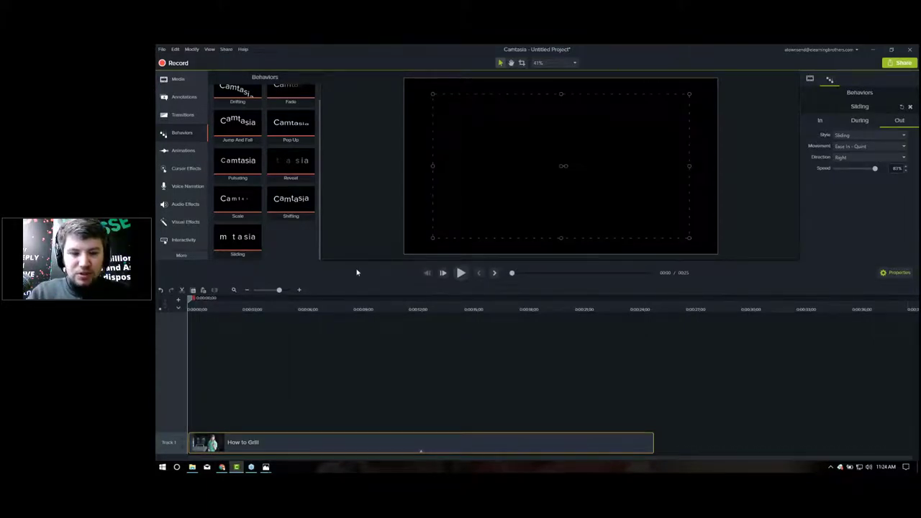
pyautogui.press('Right')
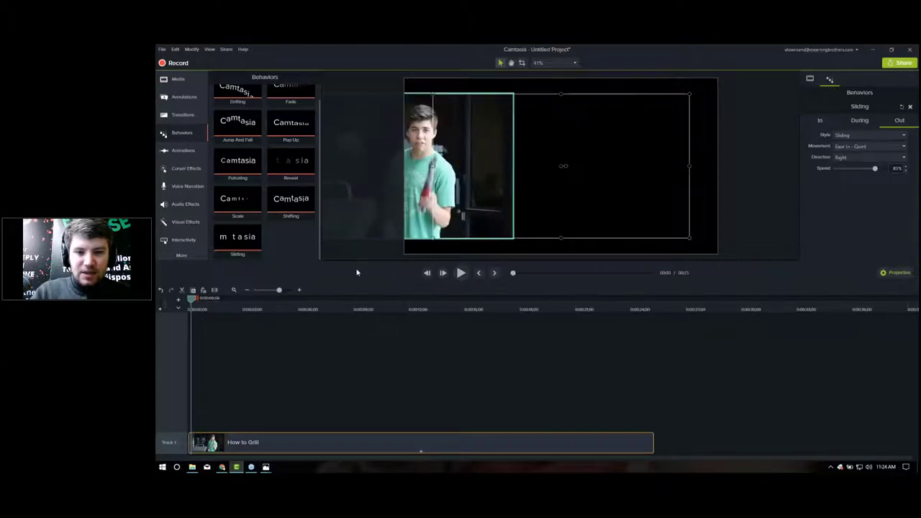
pyautogui.press('Right')
pyautogui.press('Right')
pyautogui.press('Right')
pyautogui.press('Right')
pyautogui.press('Right')
pyautogui.press('Right')
pyautogui.press('Right')
pyautogui.press('Right')
pyautogui.press('Right')
pyautogui.press('Right')
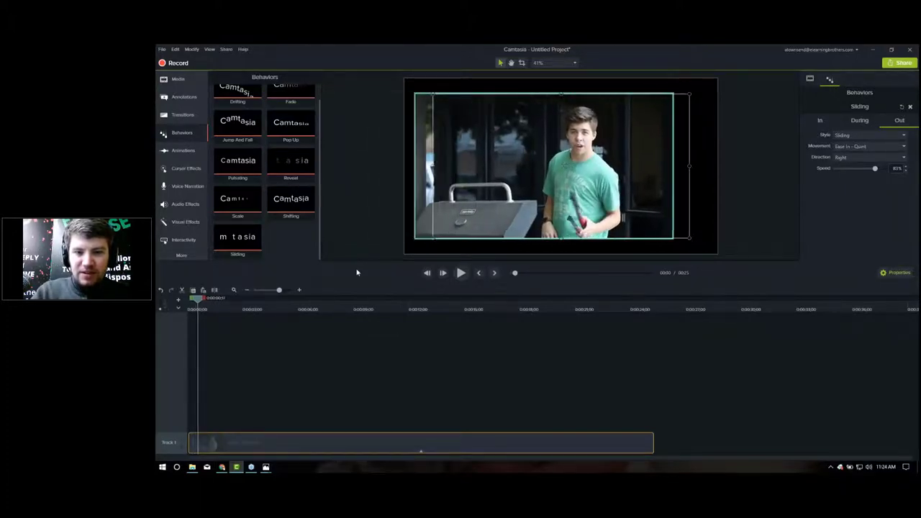
pyautogui.press('Right')
pyautogui.press('Right')
pyautogui.press('Right')
pyautogui.press('Right')
pyautogui.press('Right')
pyautogui.press('Right')
pyautogui.press('Right')
pyautogui.press('Right')
pyautogui.press('Right')
pyautogui.press('Right')
pyautogui.press('Right')
pyautogui.press('Right')
pyautogui.press('Right')
pyautogui.press('Right')
pyautogui.press('Right')
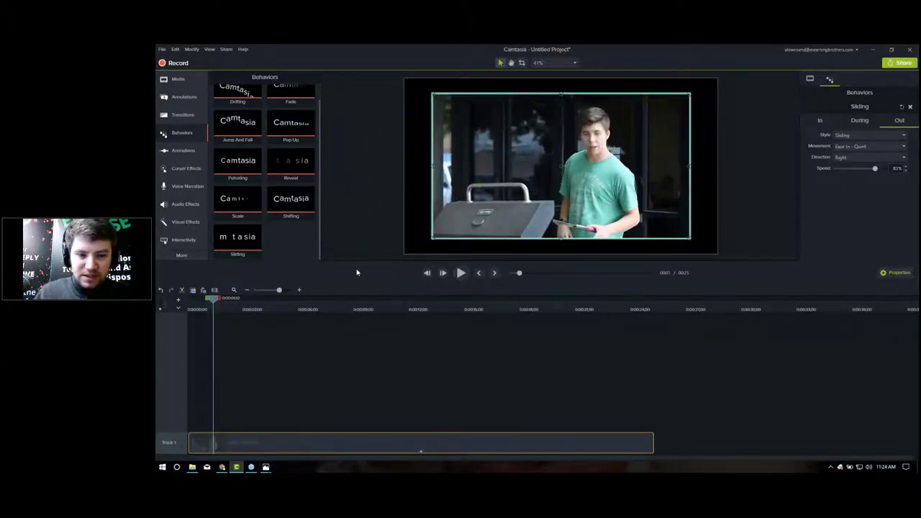
# - Preview the Sliding behavior's exit frame by frame near the end of the How to Grill clip
pyautogui.moveTo(256, 308); pyautogui.dragTo(478, 310)
pyautogui.moveTo(600, 311); pyautogui.dragTo(623, 313)
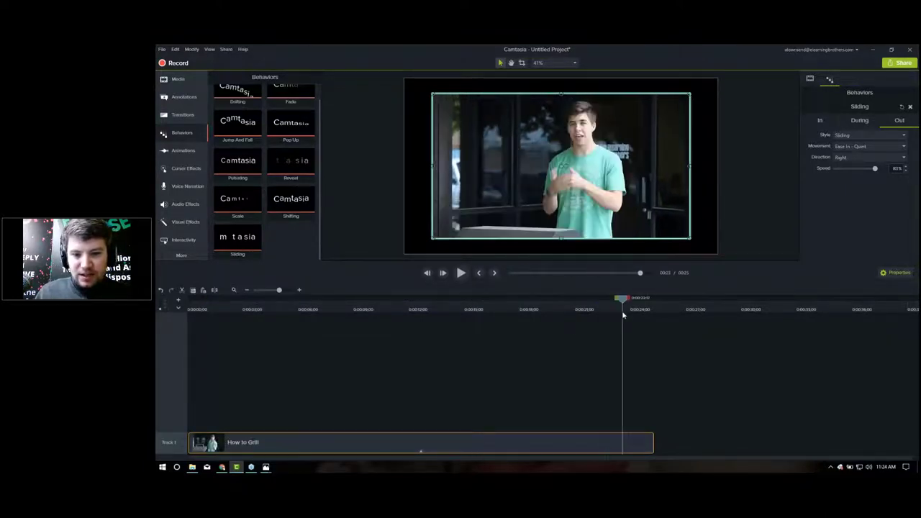
pyautogui.press('Right')
pyautogui.press('Right')
pyautogui.press('Right')
pyautogui.press('Right')
pyautogui.press('Right')
pyautogui.press('Right')
pyautogui.press('Right')
pyautogui.press('Right')
pyautogui.press('Right')
pyautogui.press('Right')
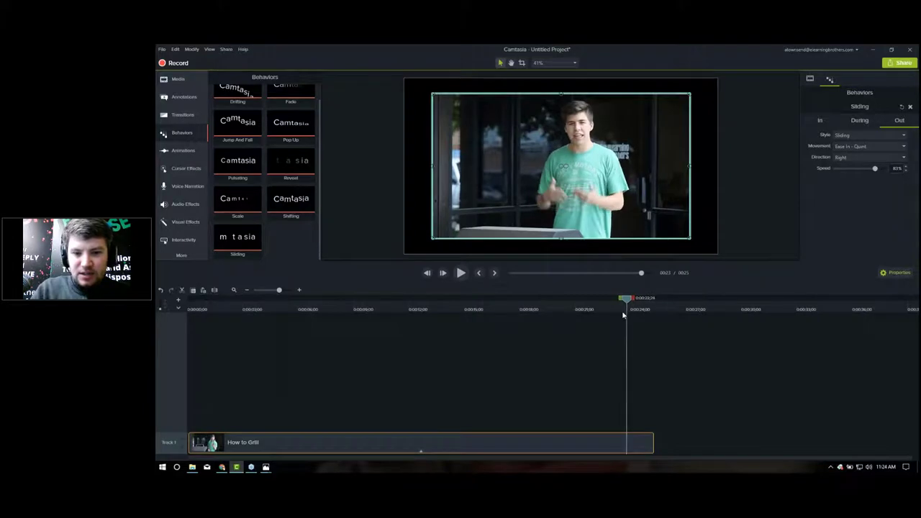
pyautogui.press('Right')
pyautogui.press('Right')
pyautogui.press('Right')
pyautogui.press('Right')
pyautogui.press('Right')
pyautogui.press('Right')
pyautogui.press('Right')
pyautogui.press('Right')
pyautogui.press('Right')
pyautogui.press('Right')
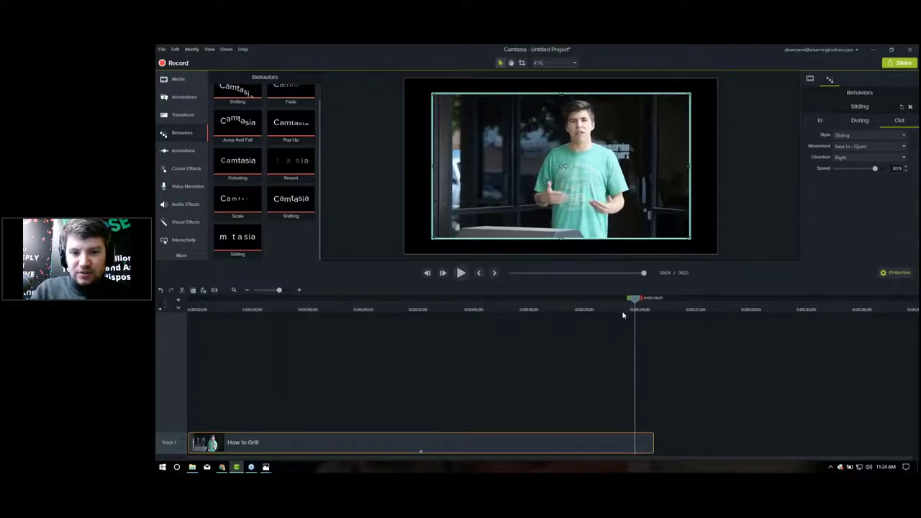
pyautogui.press('Right')
pyautogui.press('Right')
pyautogui.press('Right')
pyautogui.press('Right')
pyautogui.press('Right')
pyautogui.press('Right')
pyautogui.press('Right')
pyautogui.press('Right')
pyautogui.press('Right')
pyautogui.press('Right')
pyautogui.press('Right')
pyautogui.press('Right')
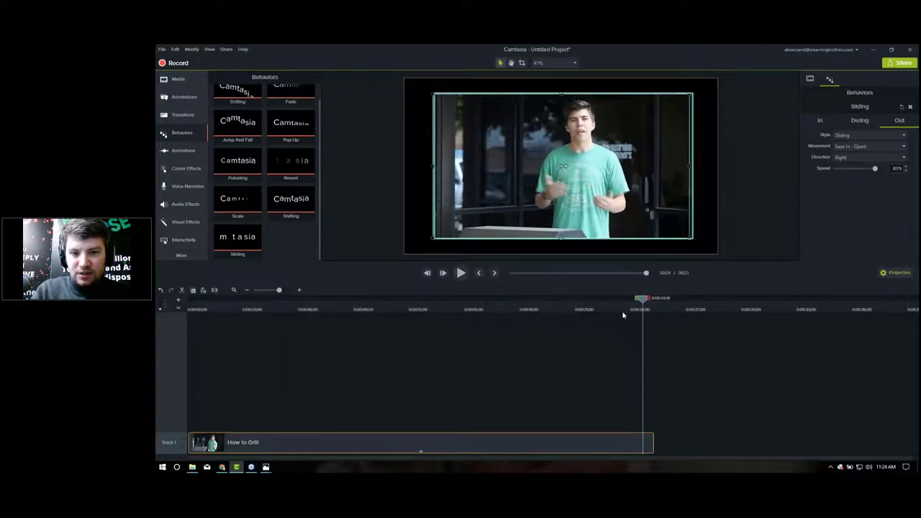
pyautogui.press('Right')
pyautogui.press('Right')
pyautogui.press('Right')
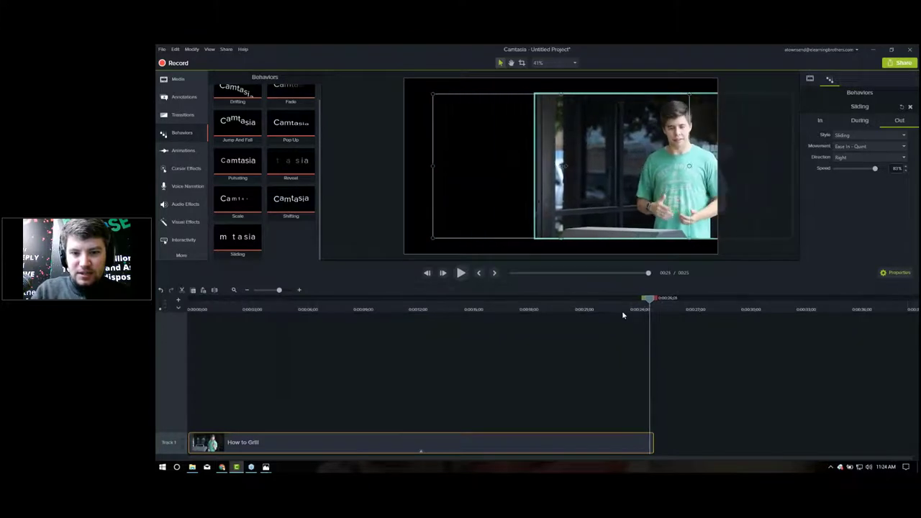
# - Add a Custom animation to the How to Grill clip about six seconds in, and place the playhead at the animation's start
pyautogui.click(358, 308)
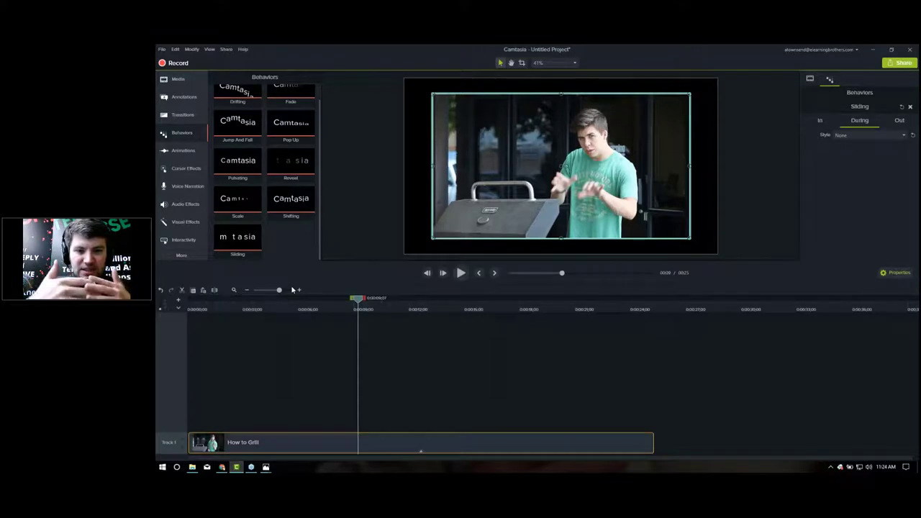
pyautogui.click(183, 150)
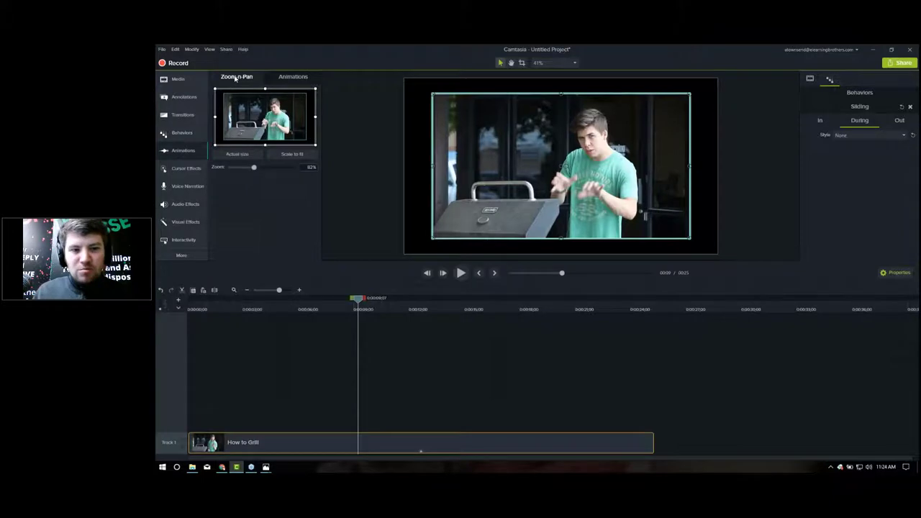
pyautogui.click(293, 78)
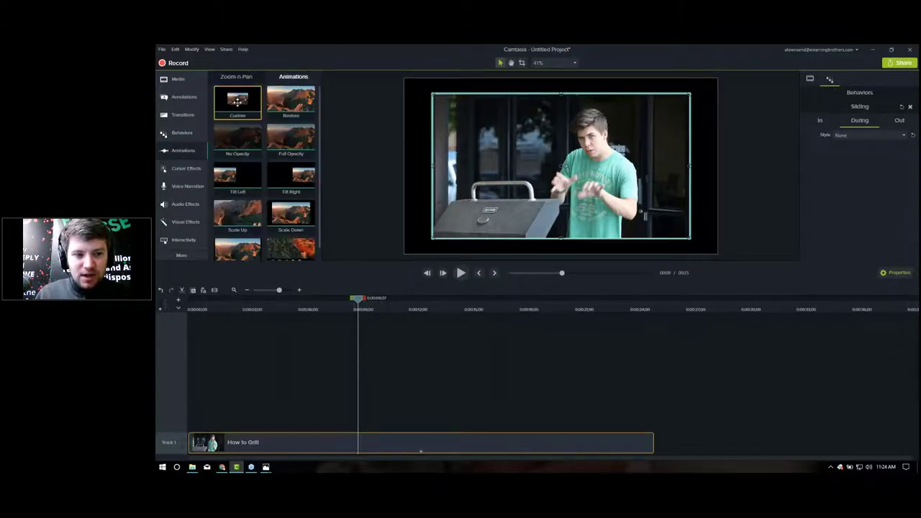
pyautogui.moveTo(238, 102); pyautogui.dragTo(329, 450)
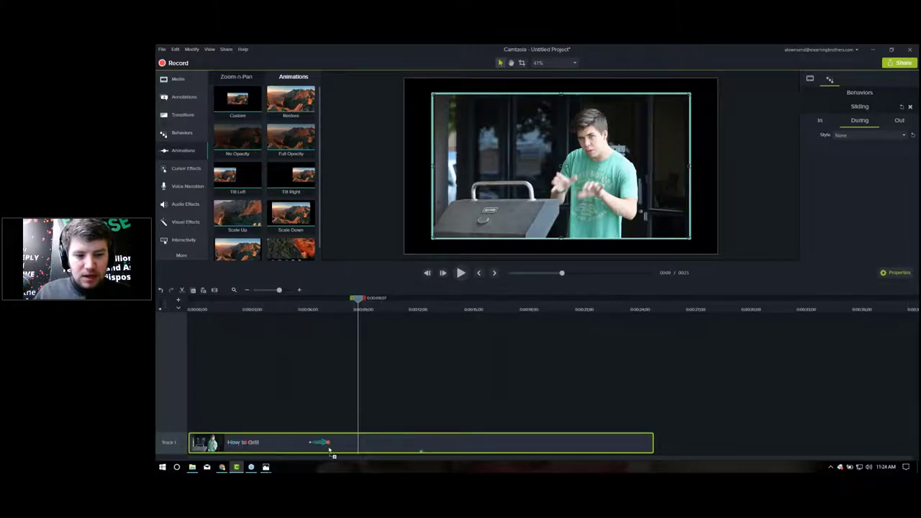
pyautogui.click(307, 309)
pyautogui.moveTo(308, 311); pyautogui.dragTo(311, 305)
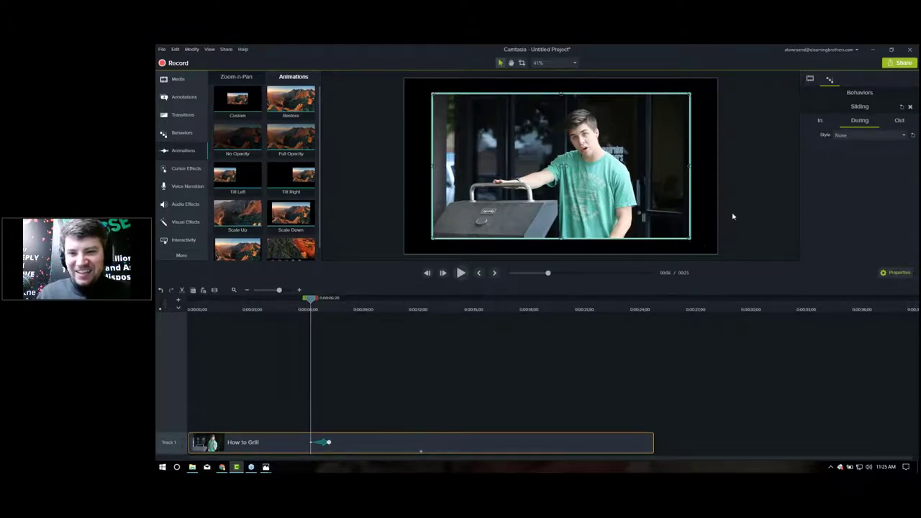
# - Set the clip's Y rotation to -15° in its visual properties at the start of the animation
pyautogui.click(810, 80)
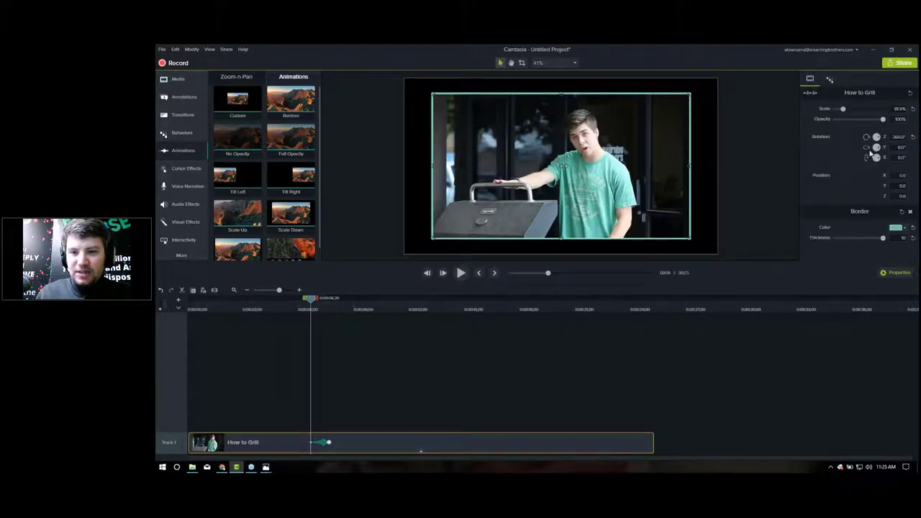
pyautogui.click(896, 148)
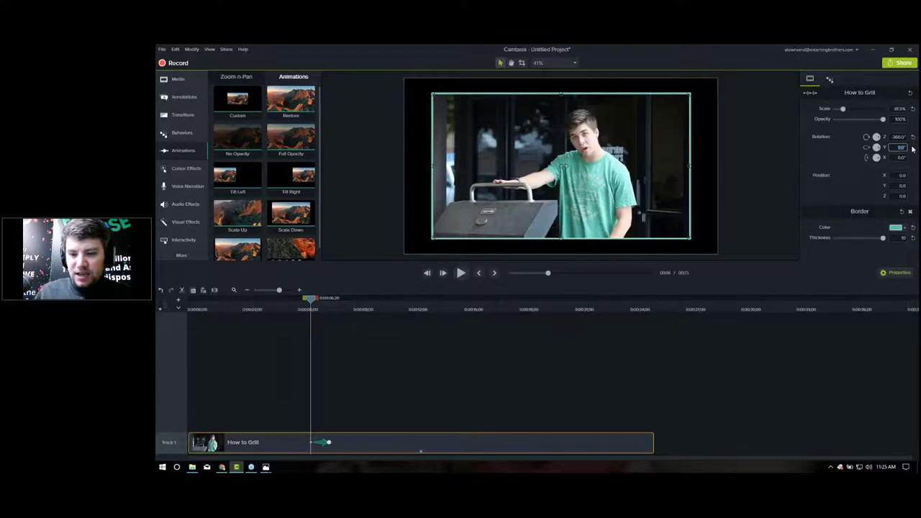
pyautogui.write('-15')
pyautogui.press('Return')
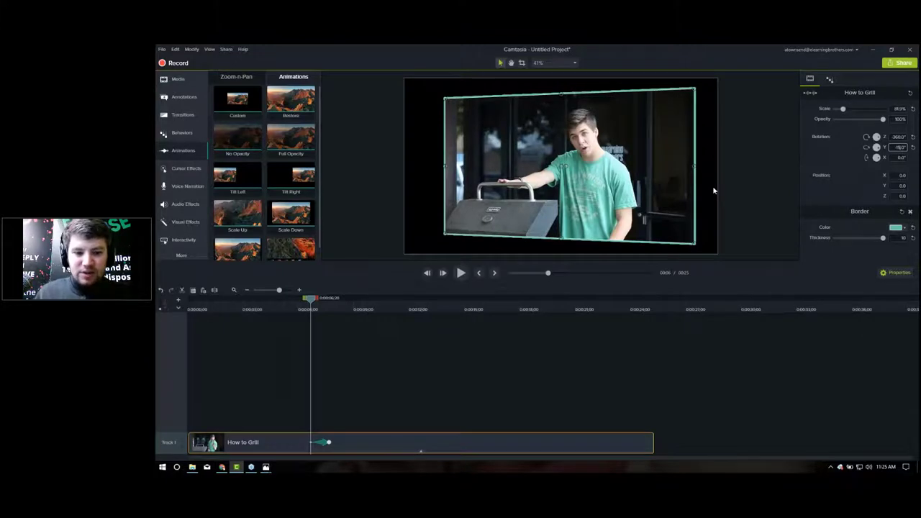
# - Set the clip's Y rotation to 10° at the end point of the custom animation
pyautogui.click(328, 442)
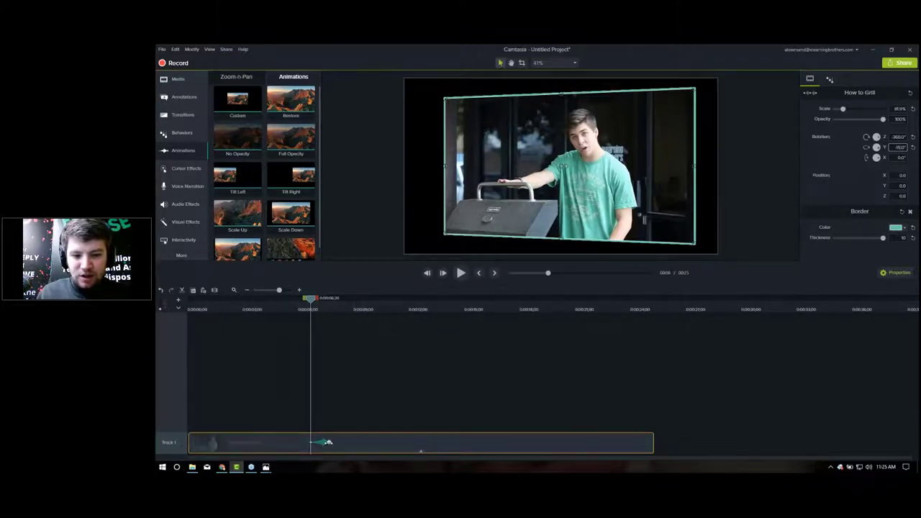
pyautogui.click(324, 442)
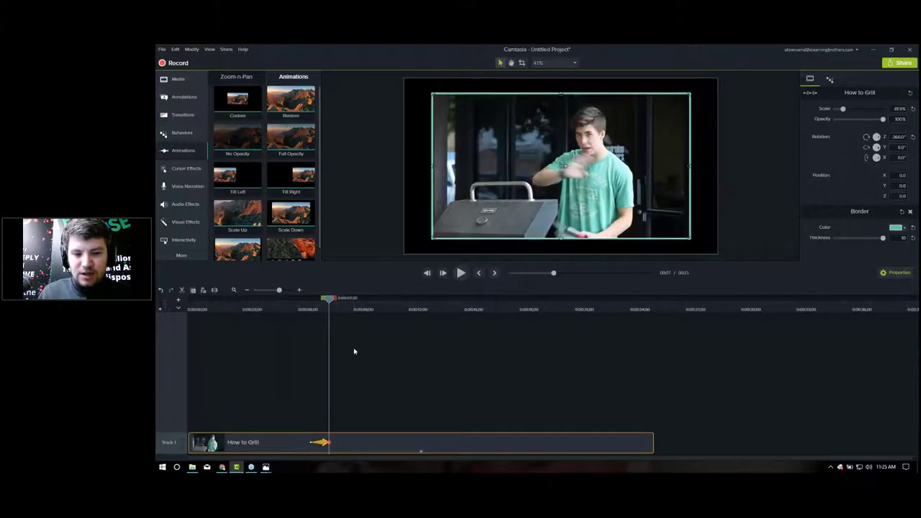
pyautogui.click(897, 147)
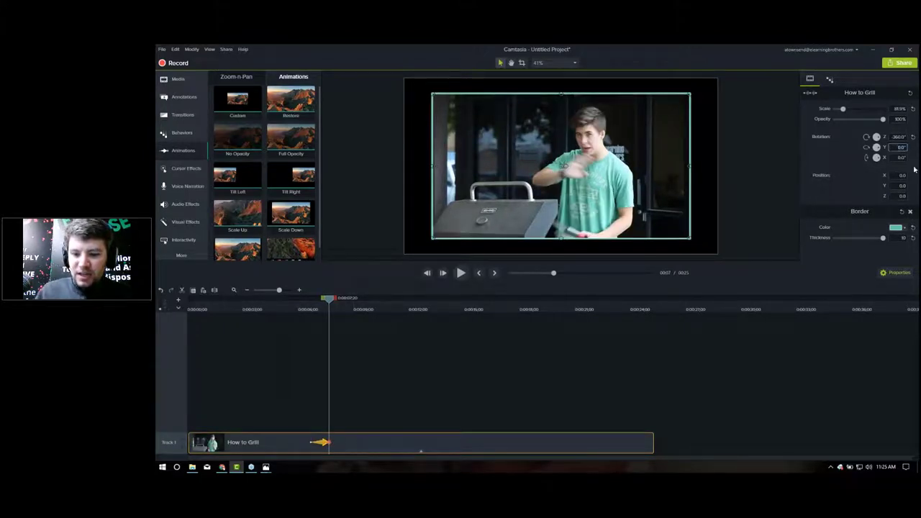
pyautogui.write('90')
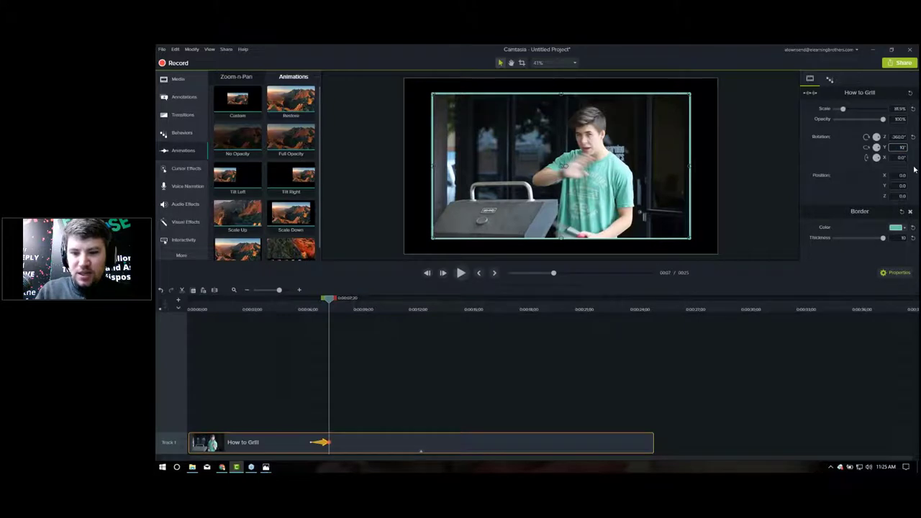
pyautogui.press('Return')
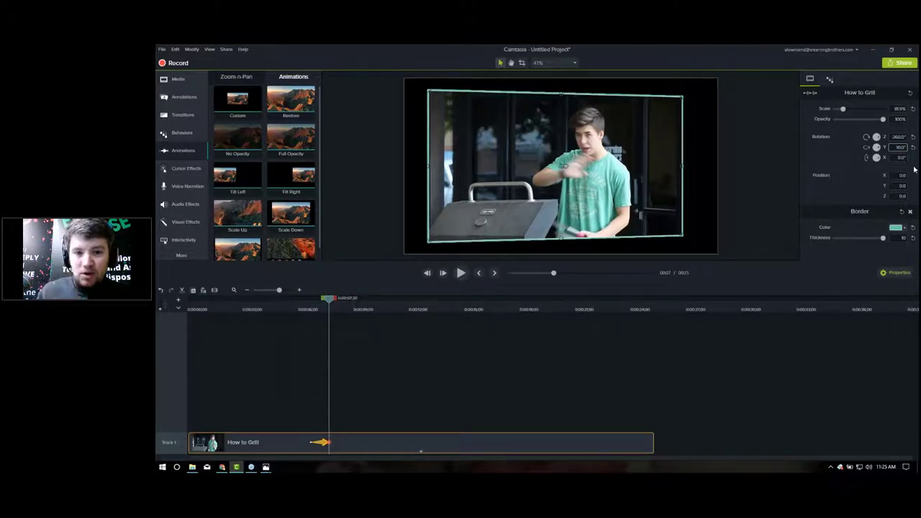
# - Scrub across the rotation animation, and stretch it to span the How to Grill clip from start to end
pyautogui.click(310, 310)
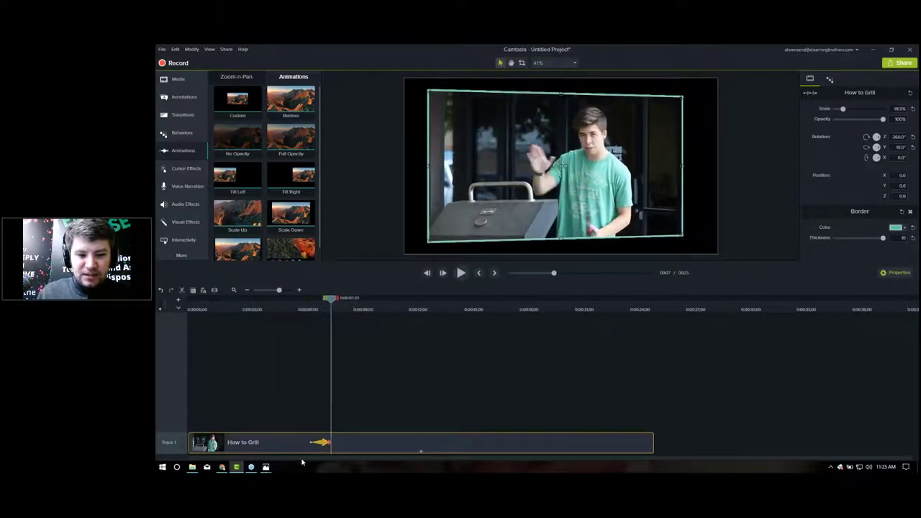
pyautogui.click(317, 309)
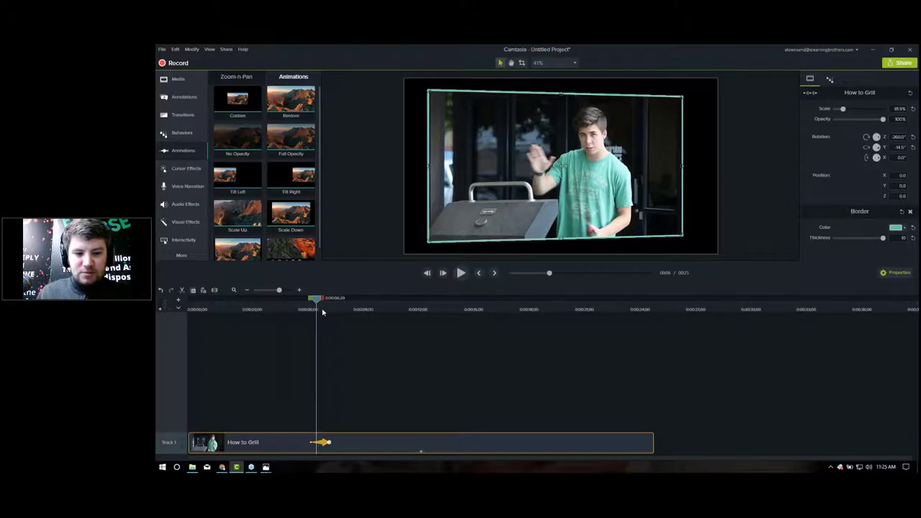
pyautogui.click(329, 309)
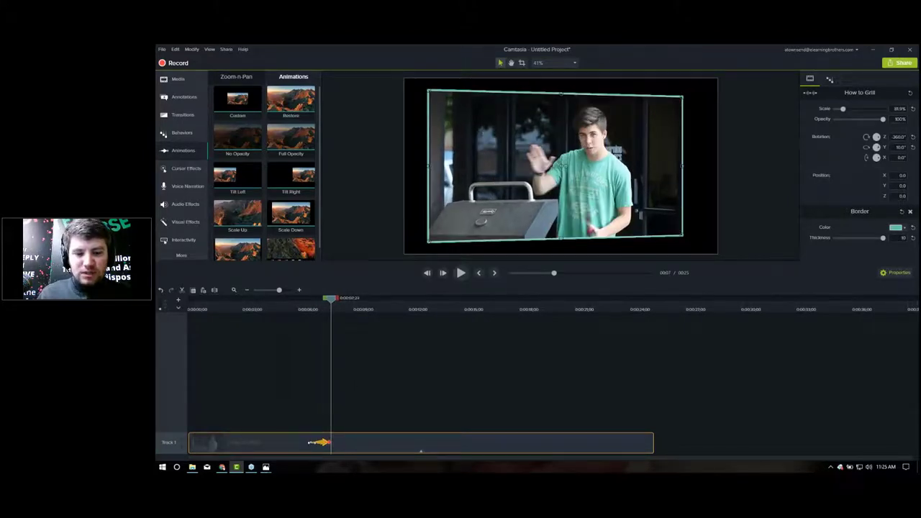
pyautogui.moveTo(310, 441); pyautogui.dragTo(183, 443)
pyautogui.moveTo(328, 442); pyautogui.dragTo(653, 443)
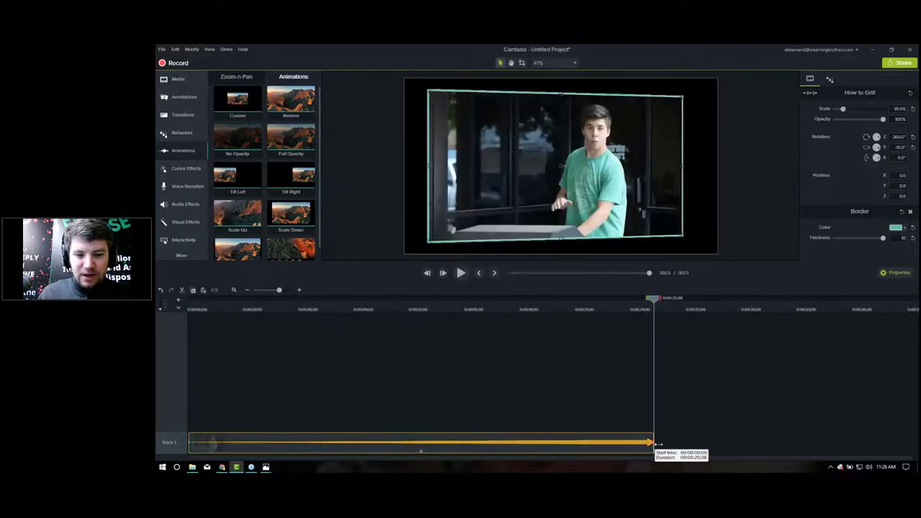
# - Preview the stretched rotation animation by playing from the clip's start and sampling points toward its middle and end
pyautogui.click(189, 309)
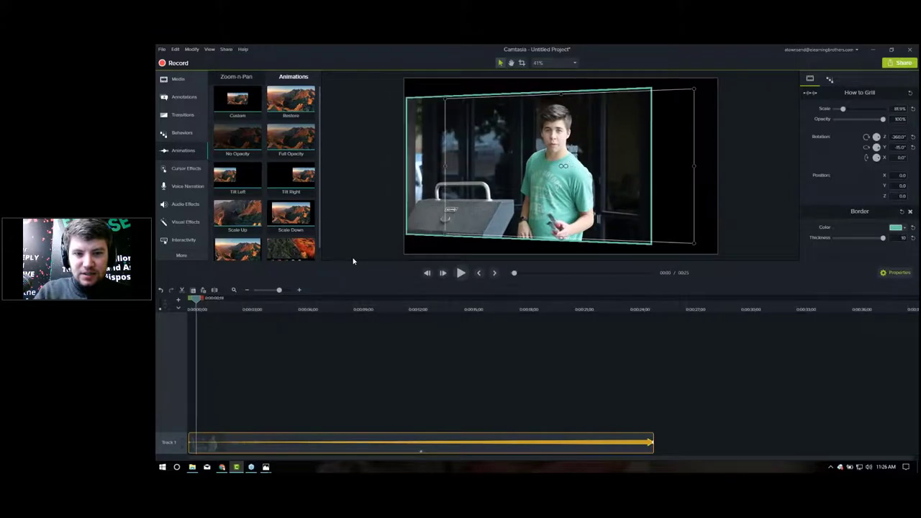
pyautogui.press('space')
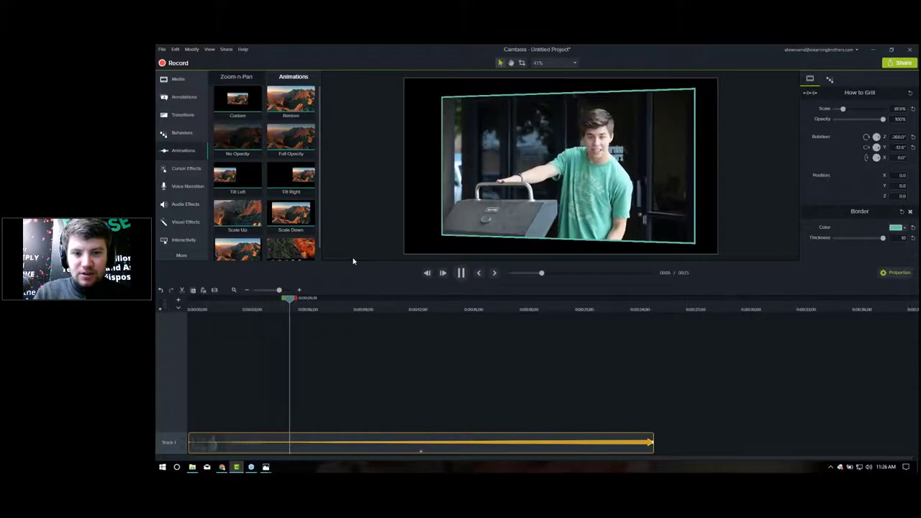
pyautogui.press('space')
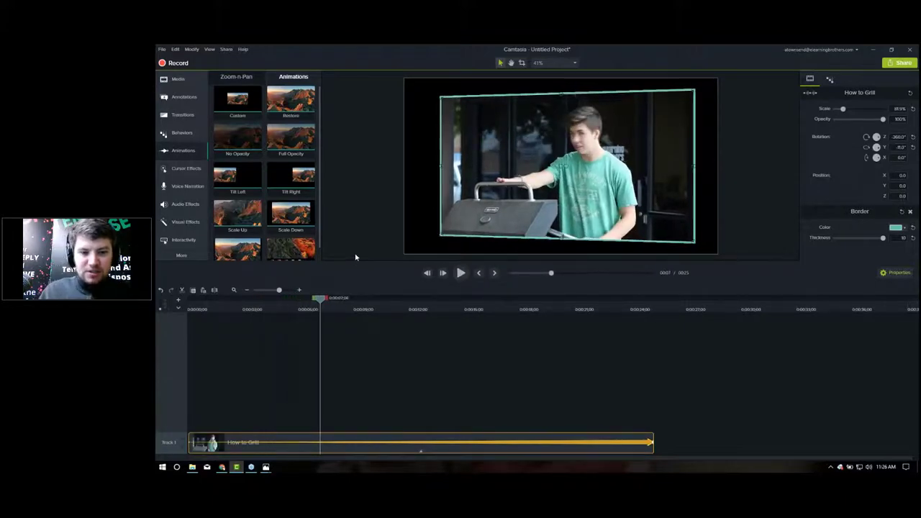
pyautogui.click(524, 315)
pyautogui.click(538, 310)
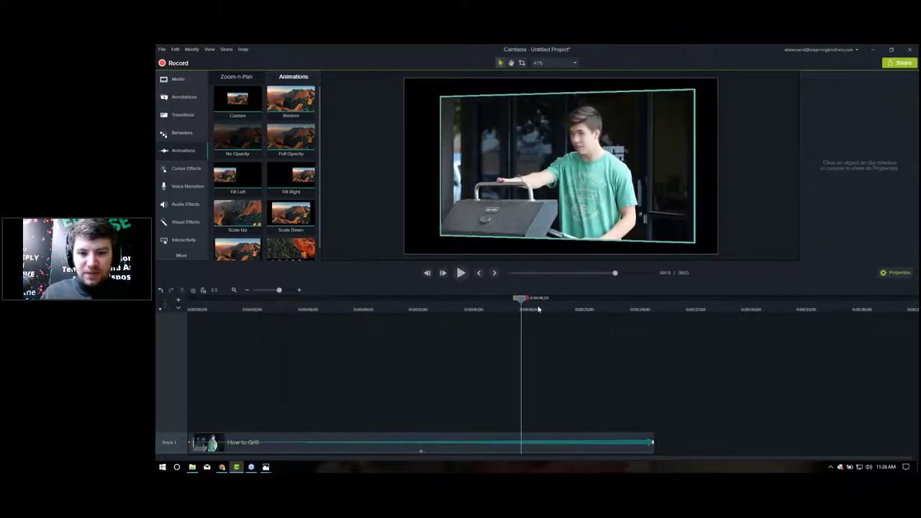
pyautogui.click(549, 310)
pyautogui.click(586, 310)
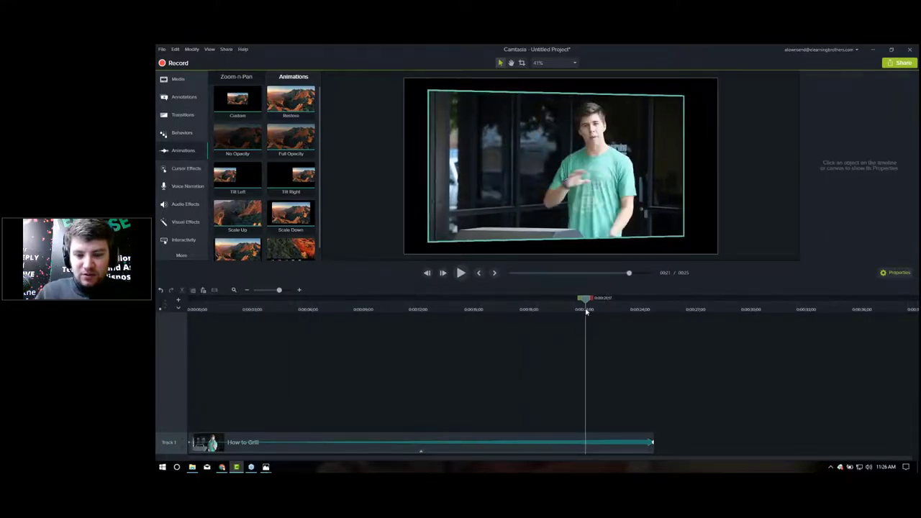
pyautogui.press('space')
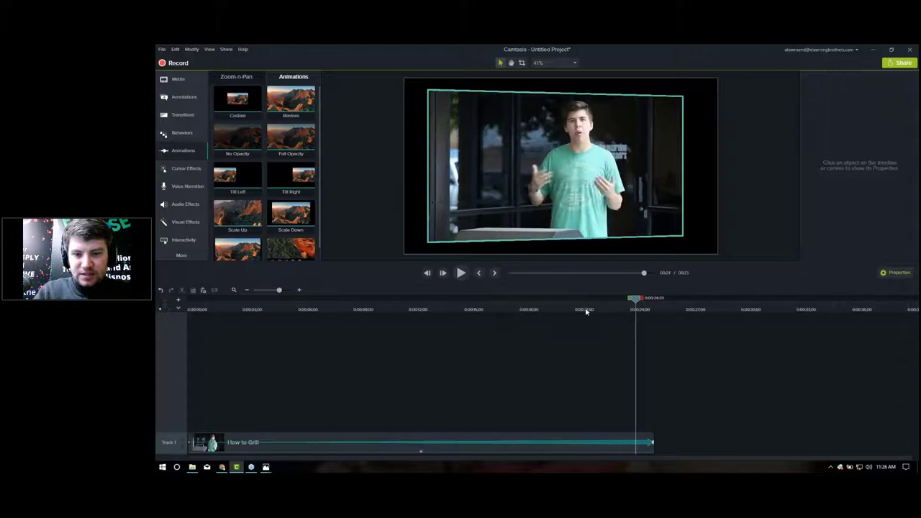
pyautogui.click(415, 309)
pyautogui.click(434, 309)
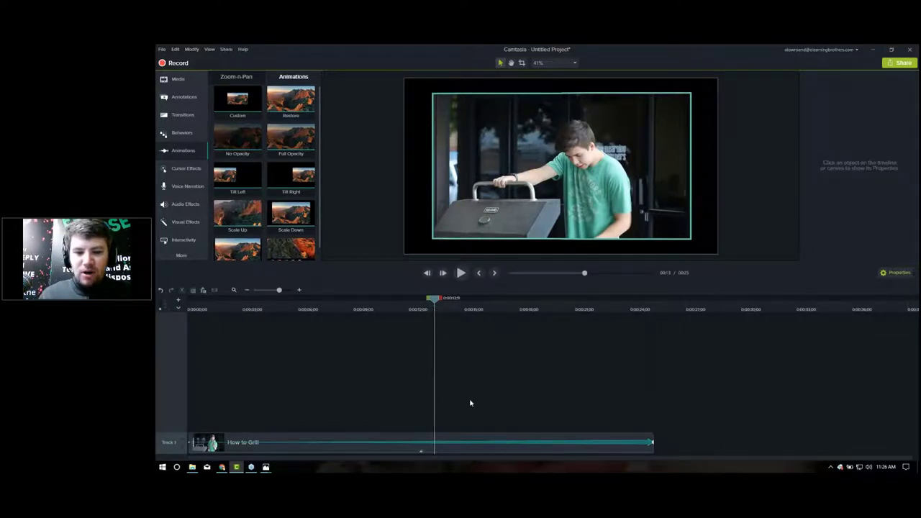
# - Delete the custom rotation animation from the How to Grill clip
pyautogui.click(569, 444)
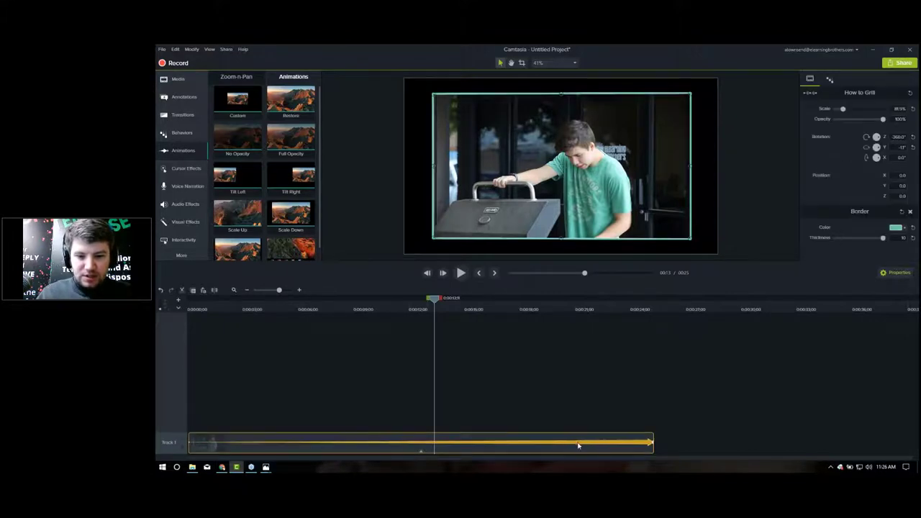
pyautogui.click(577, 445)
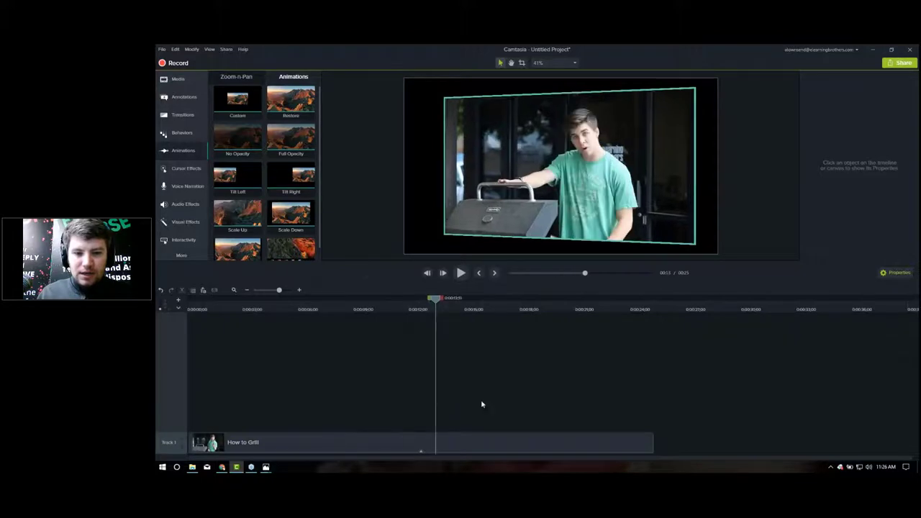
# - Reset the Y rotation of the How to Grill clip on Track 1 to 0°
pyautogui.click(484, 445)
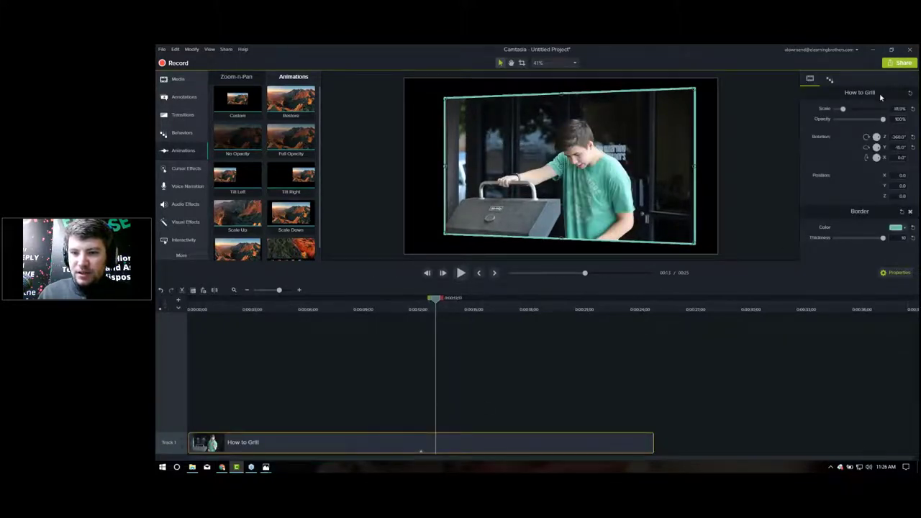
pyautogui.click(914, 148)
pyautogui.click(374, 311)
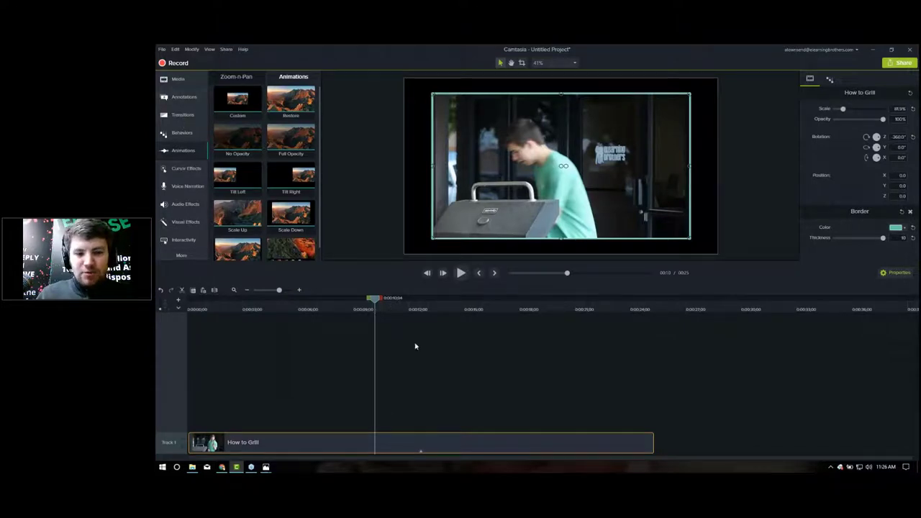
# - Add the Clip Speed effect to the How to Grill clip on Track 1
pyautogui.rightClick(445, 442)
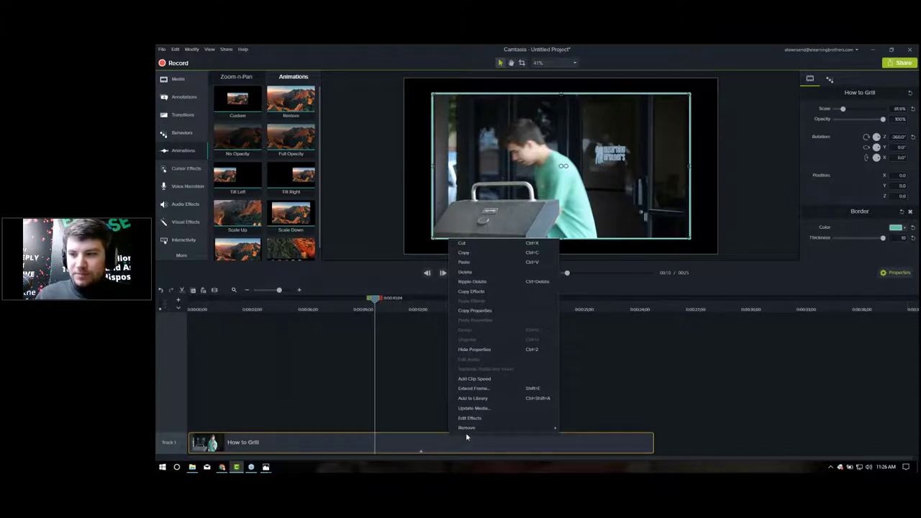
pyautogui.click(479, 382)
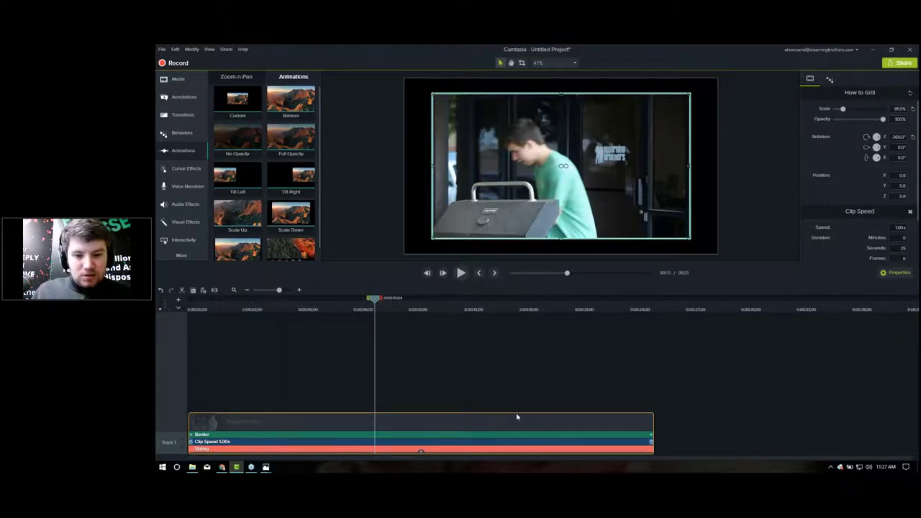
pyautogui.scroll(-2, 829, 192)
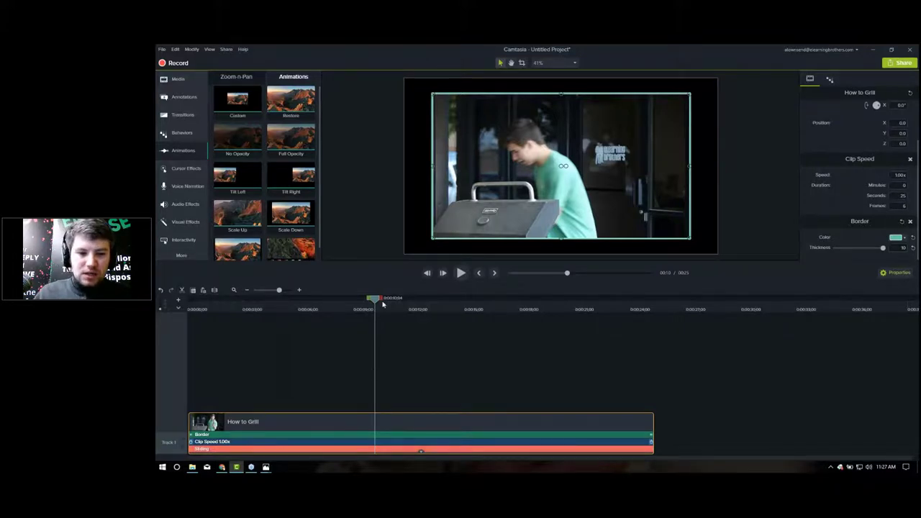
# - Shorten the How to Grill clip's speed effect to about 12 seconds (2.07x) and play back the sped-up clip
pyautogui.moveTo(382, 303); pyautogui.dragTo(495, 304)
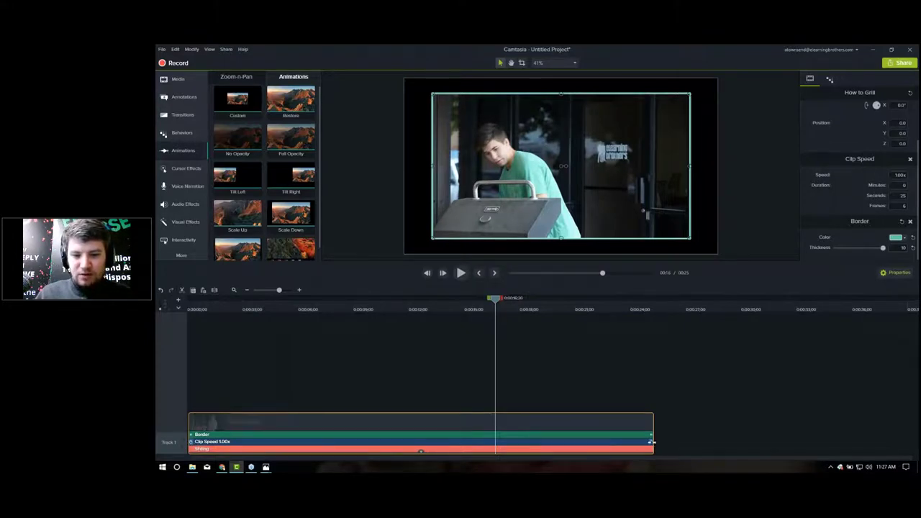
pyautogui.click(651, 441)
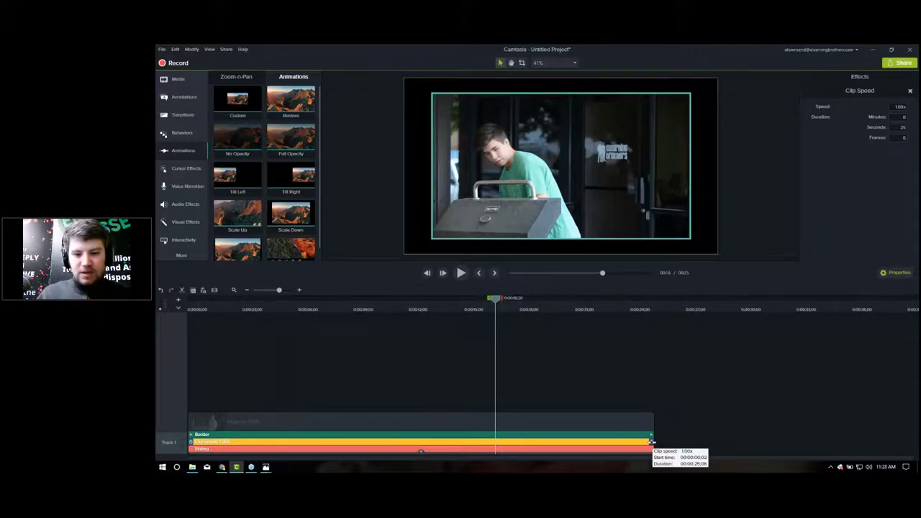
pyautogui.moveTo(651, 442); pyautogui.dragTo(412, 448)
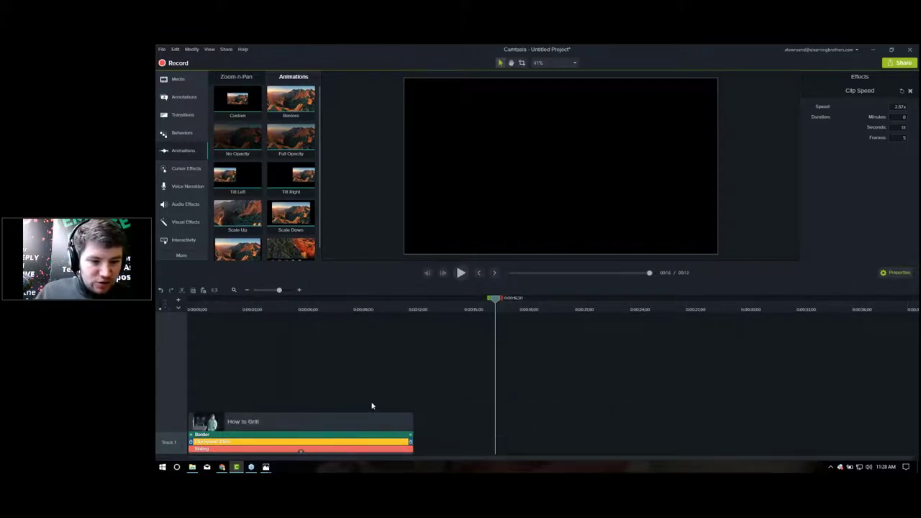
pyautogui.click(201, 306)
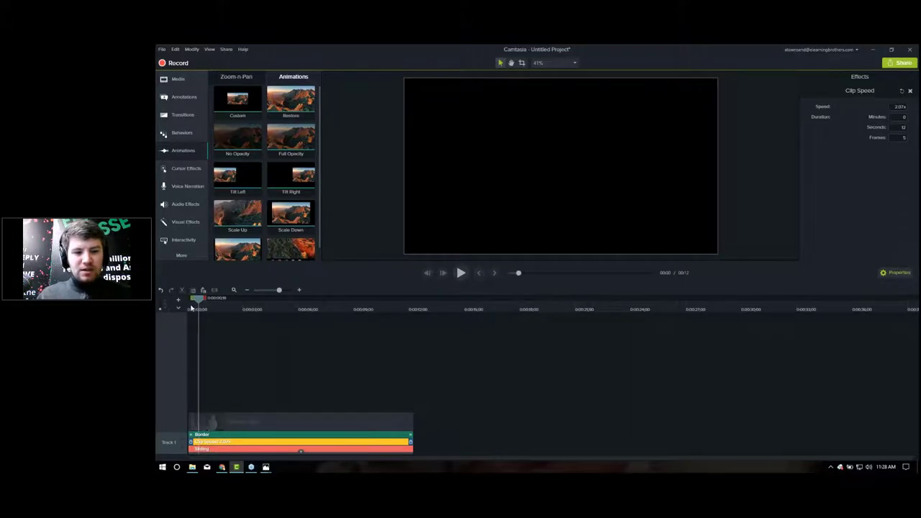
pyautogui.press('space')
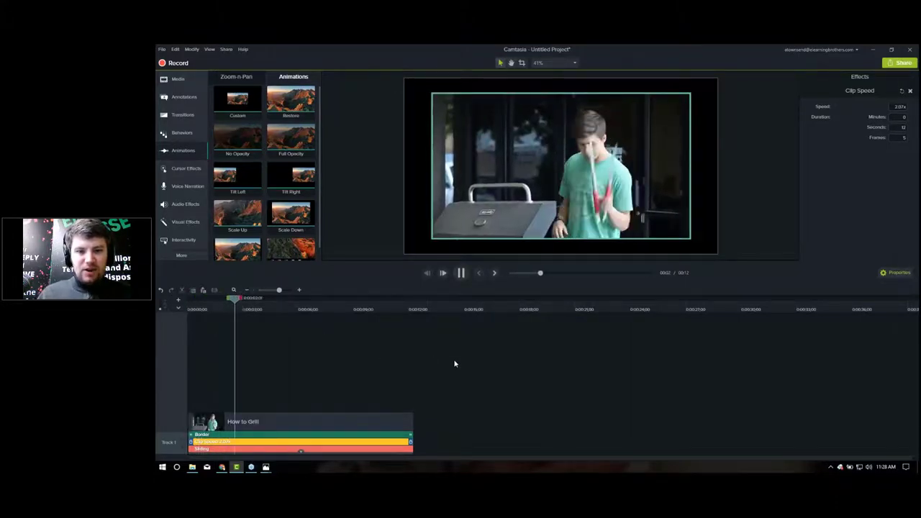
pyautogui.press('space')
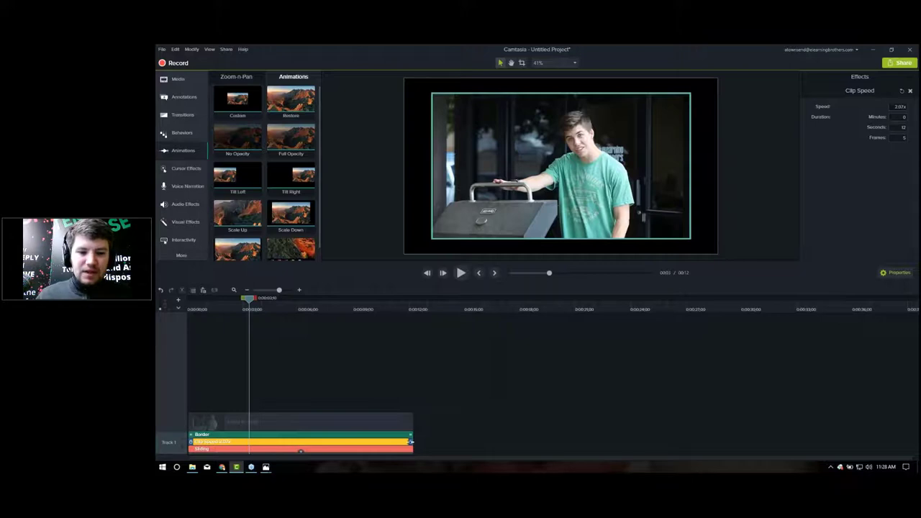
# - Stretch the How to Grill clip's speed effect back to about 1.02x, then delete the effect from the clip
pyautogui.moveTo(413, 439); pyautogui.dragTo(640, 437)
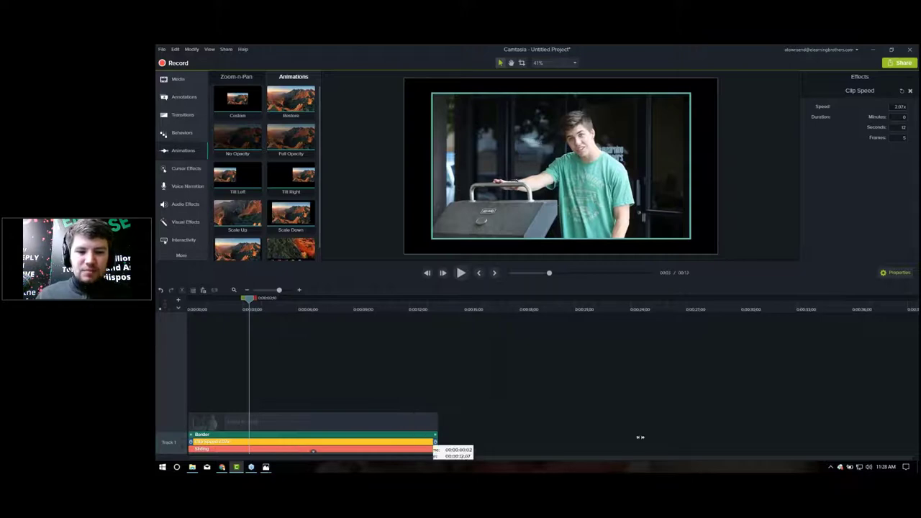
pyautogui.click(393, 309)
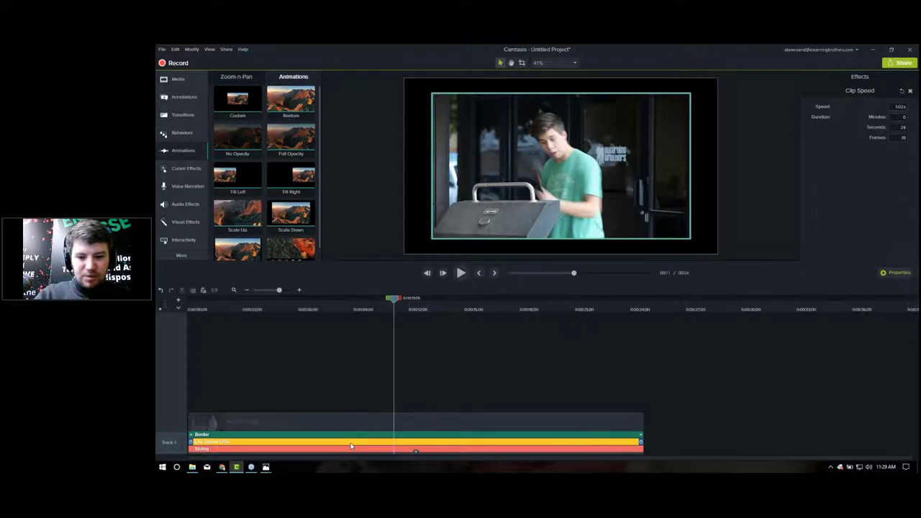
pyautogui.press('Delete')
# - Place Comp Sign.mp4 from the project media on Track 1, a short gap after the How to Grill clip
pyautogui.click(376, 309)
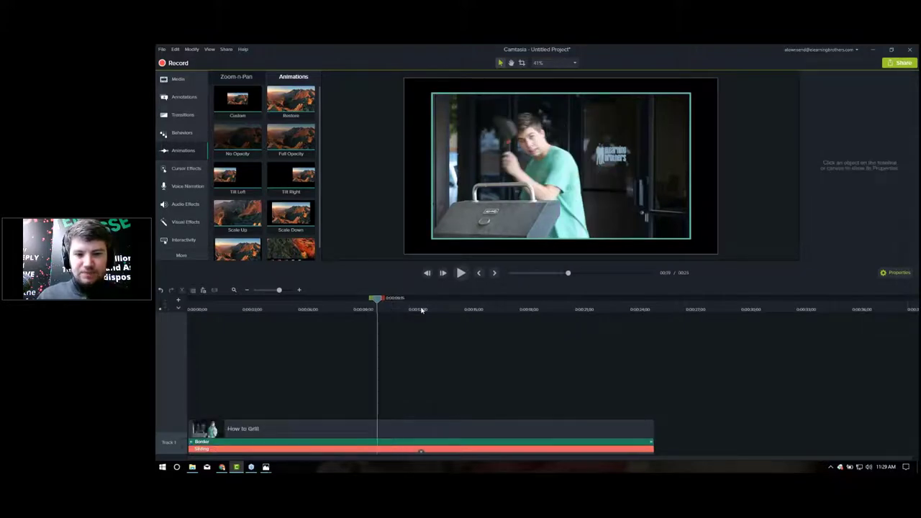
pyautogui.moveTo(421, 309); pyautogui.dragTo(436, 310)
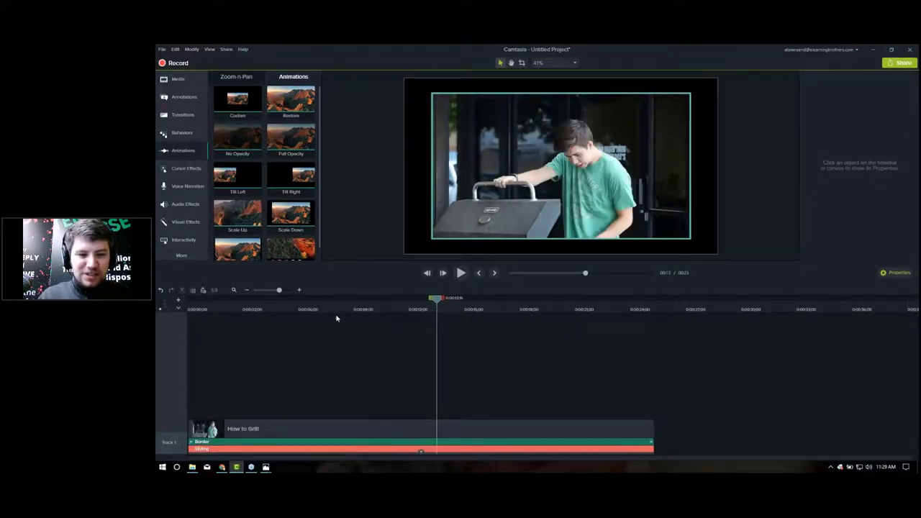
pyautogui.click(246, 292)
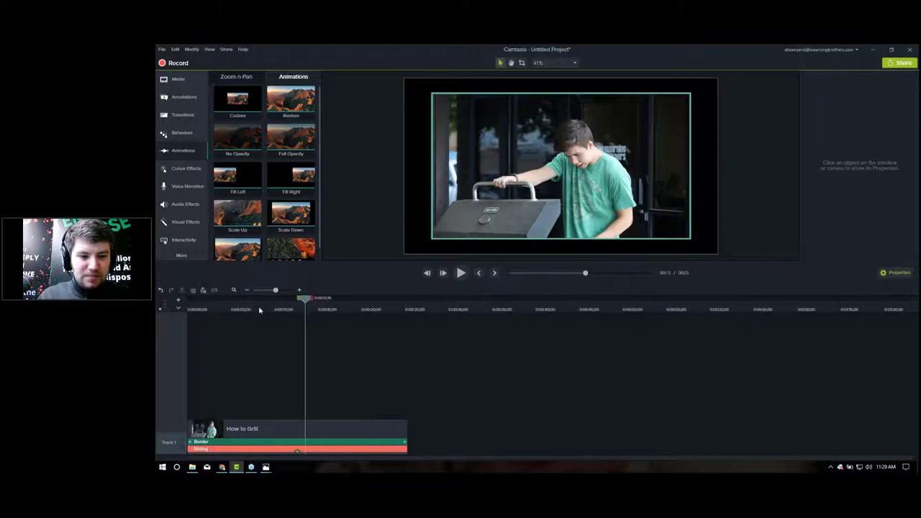
pyautogui.click(258, 305)
pyautogui.click(179, 82)
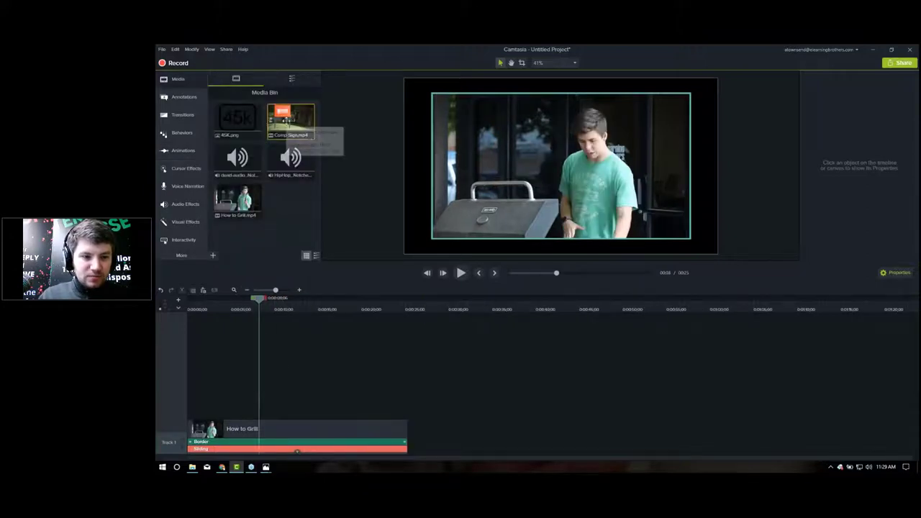
pyautogui.moveTo(282, 114); pyautogui.dragTo(444, 360)
# - Move the Comp Sign clip slightly earlier on Track 1 so it starts at about 26 seconds
pyautogui.click(442, 309)
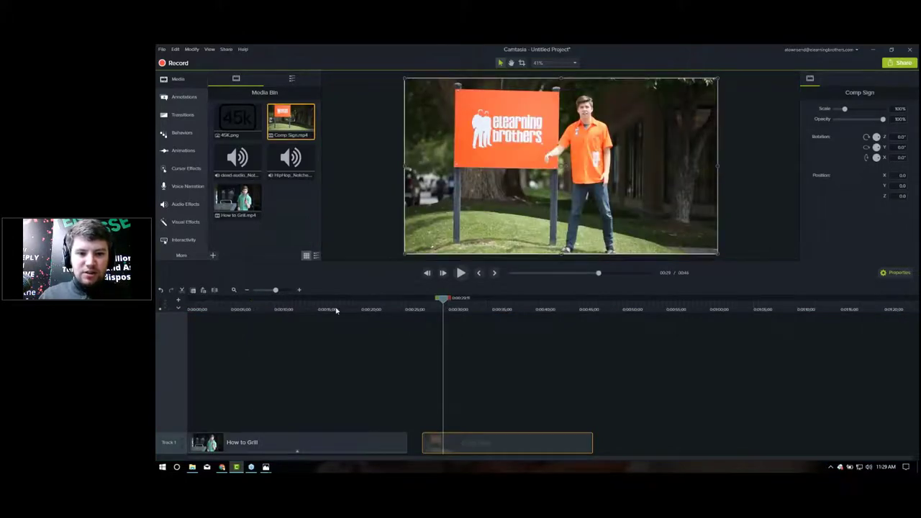
pyautogui.click(335, 309)
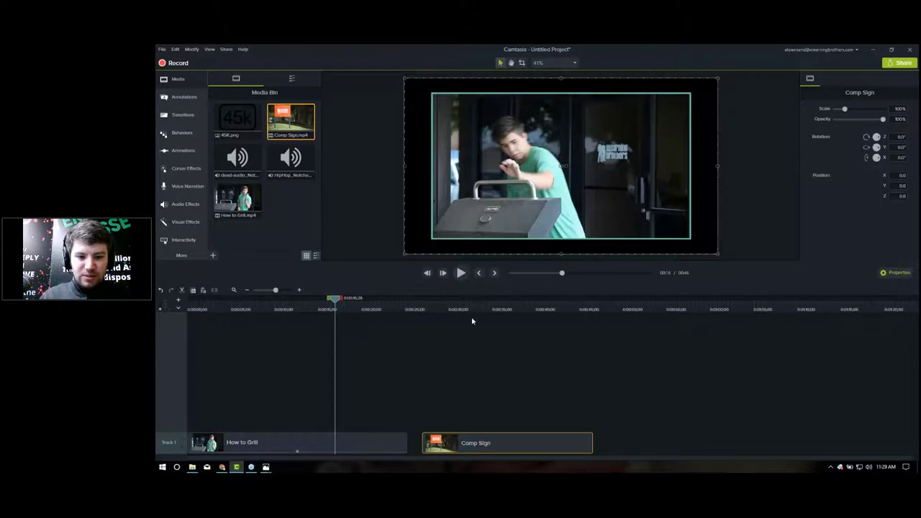
pyautogui.click(471, 309)
pyautogui.moveTo(446, 442); pyautogui.dragTo(439, 443)
# - Copy the visual properties of the How to Grill clip and paste them onto the Comp Sign clip
pyautogui.click(338, 310)
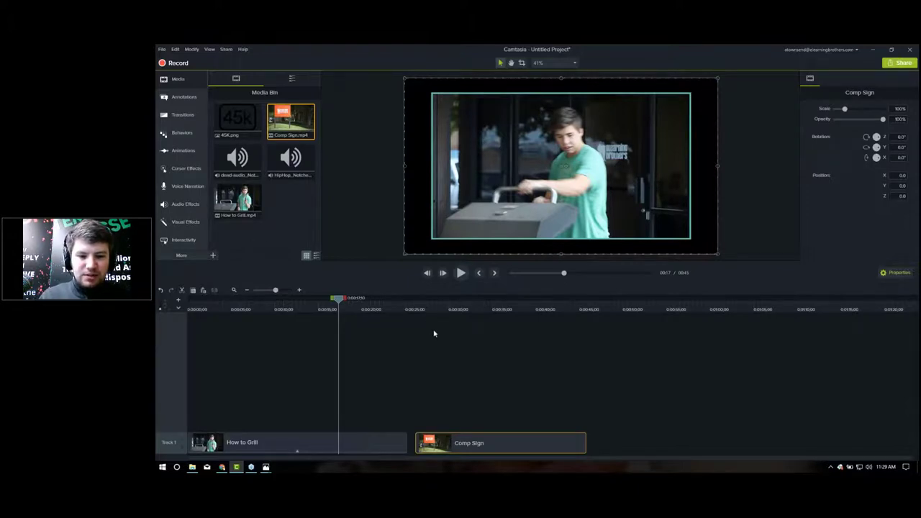
pyautogui.rightClick(351, 446)
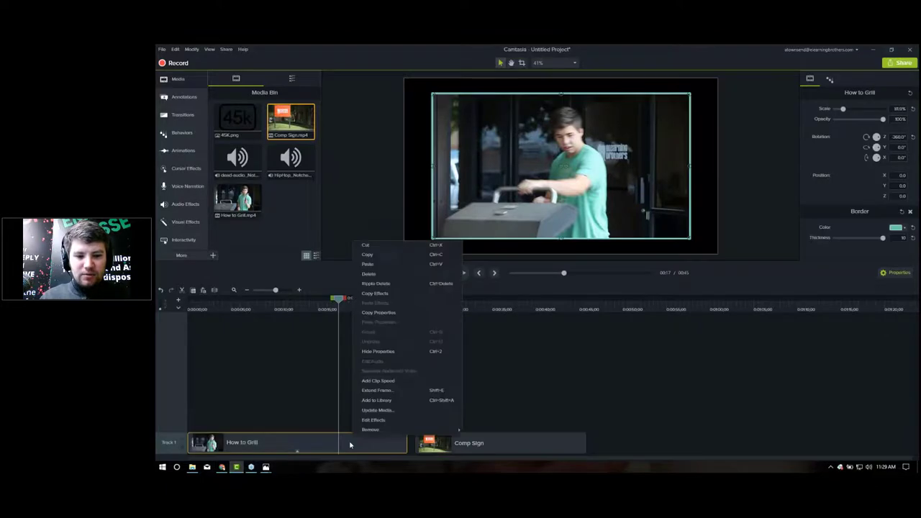
pyautogui.click(376, 312)
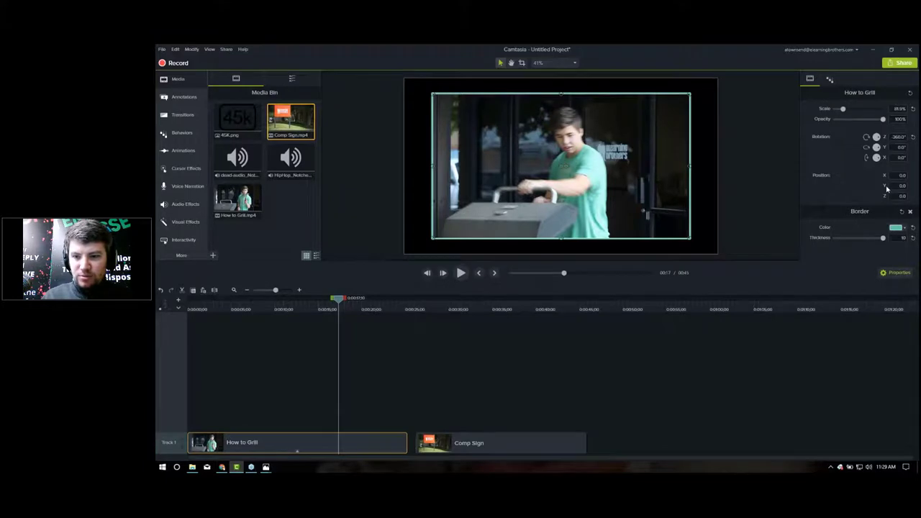
pyautogui.click(479, 308)
pyautogui.rightClick(488, 451)
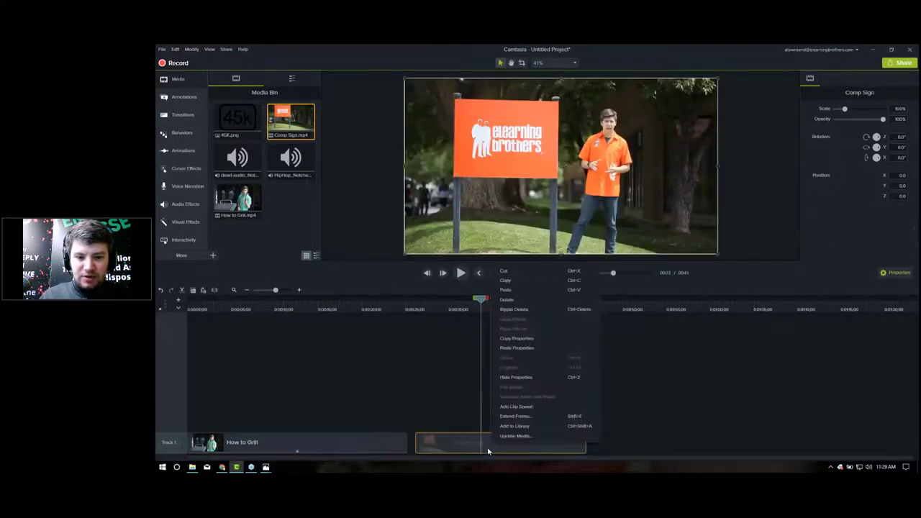
pyautogui.click(516, 349)
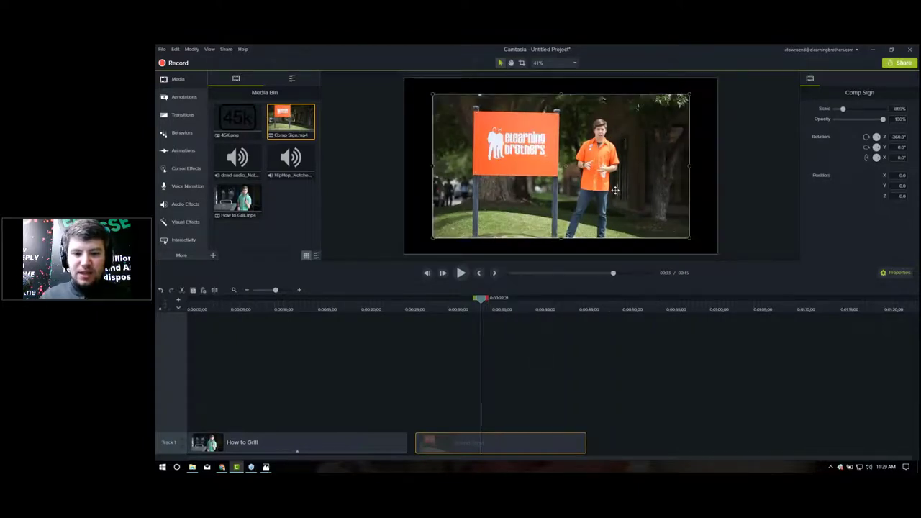
# - Copy the effects of the How to Grill clip and paste them onto the Comp Sign clip
pyautogui.click(367, 311)
pyautogui.rightClick(380, 439)
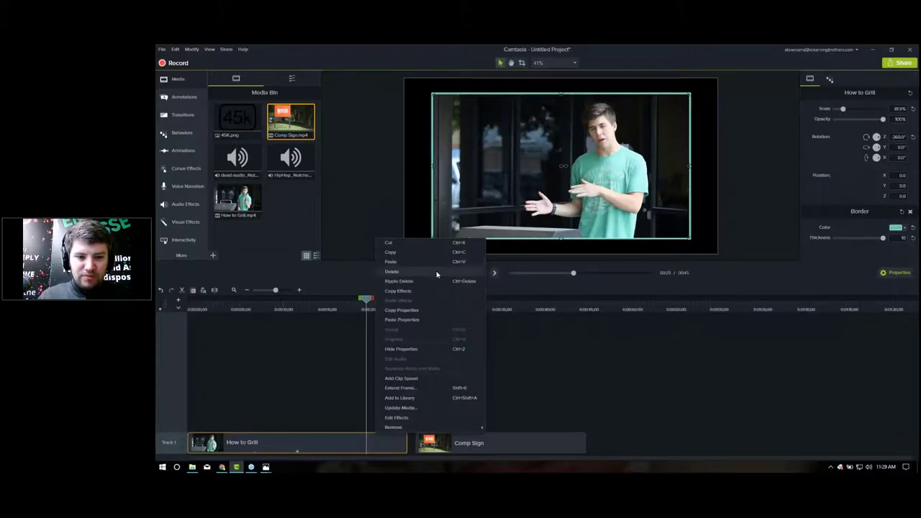
pyautogui.click(416, 290)
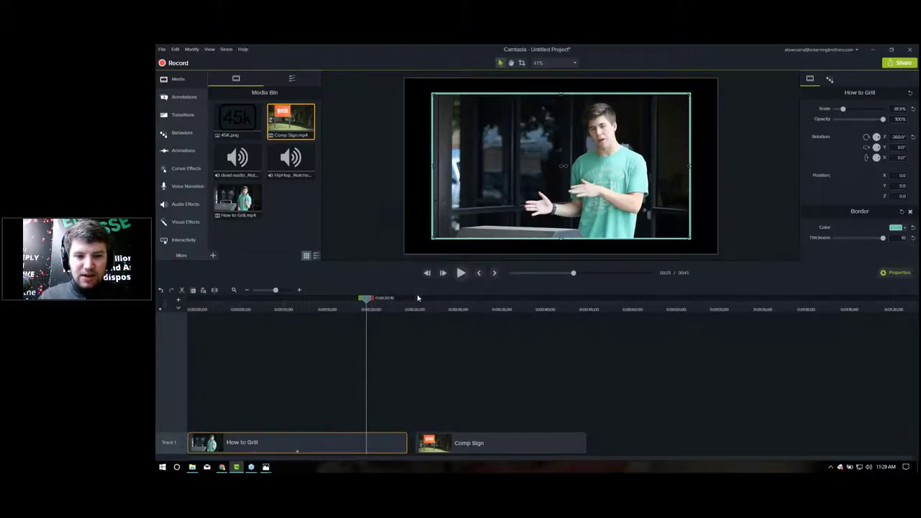
pyautogui.click(493, 309)
pyautogui.click(499, 443)
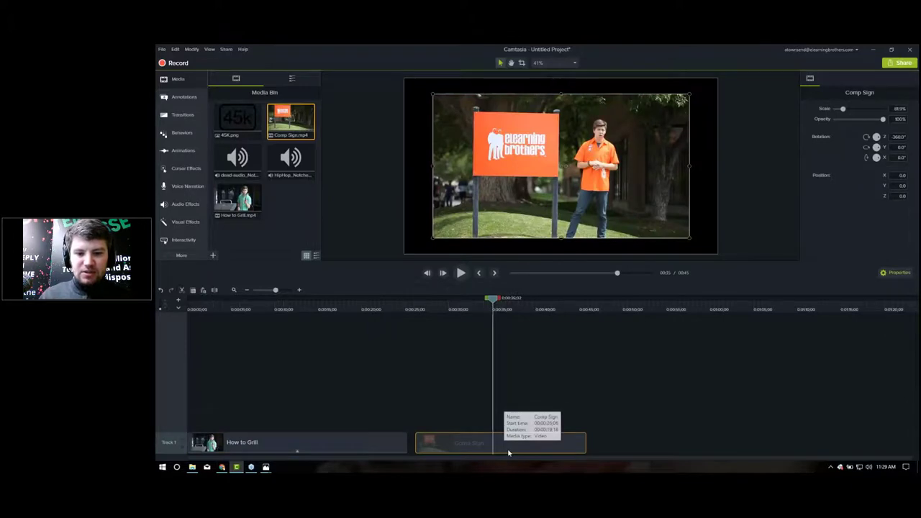
pyautogui.rightClick(510, 444)
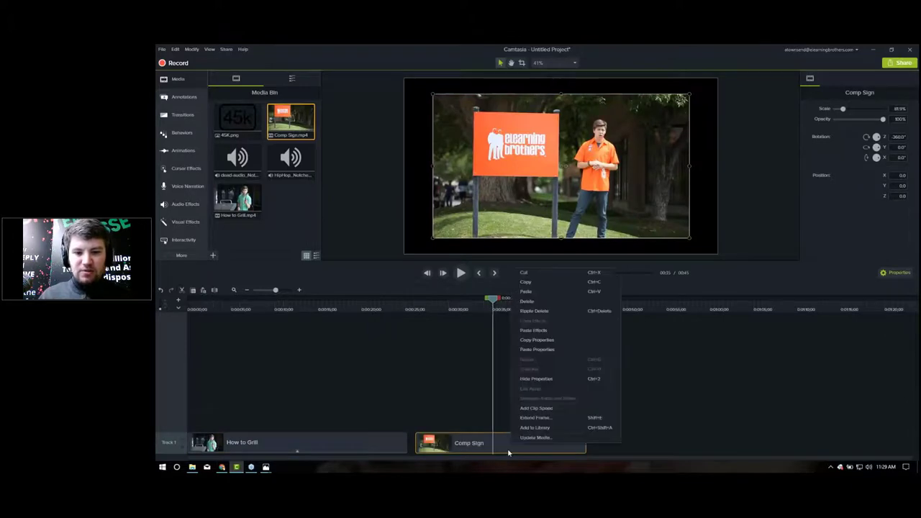
pyautogui.click(534, 330)
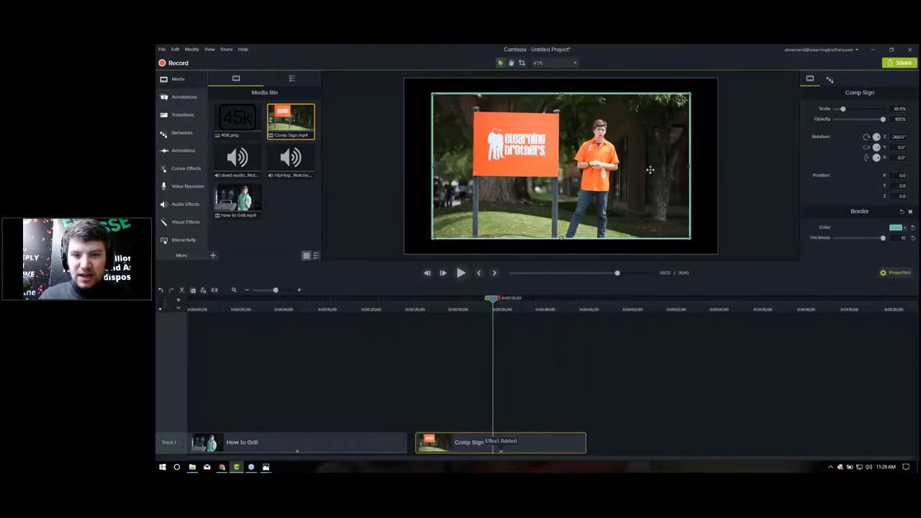
# - Review the Comp Sign clip, snap its start to the end of the How to Grill clip, and check the cut
pyautogui.click(417, 310)
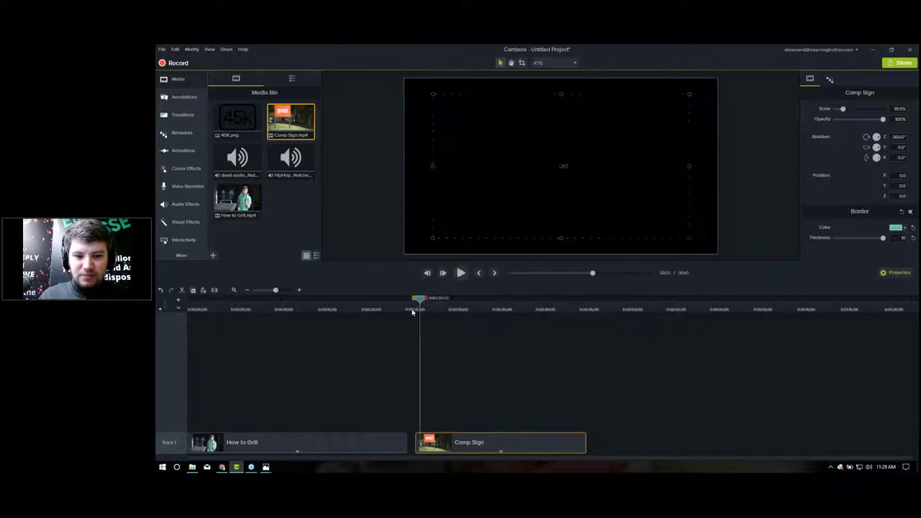
pyautogui.click(421, 310)
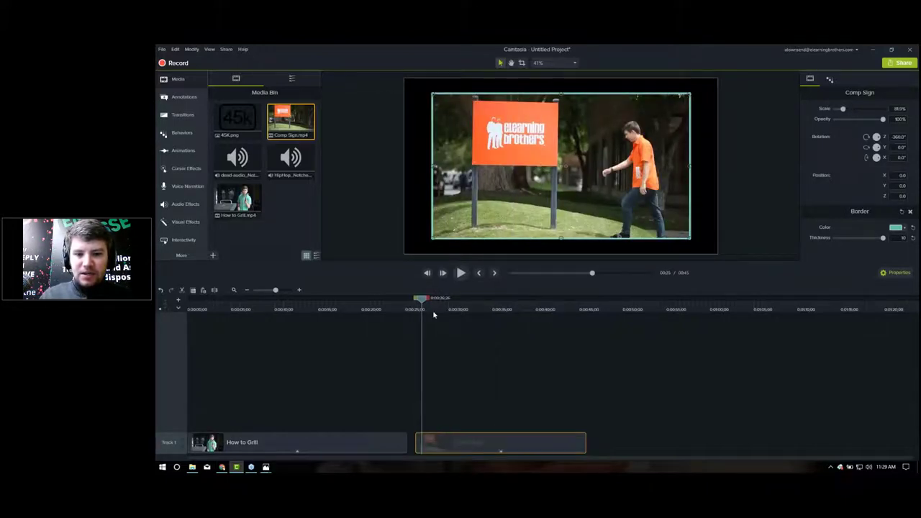
pyautogui.moveTo(433, 314); pyautogui.dragTo(581, 314)
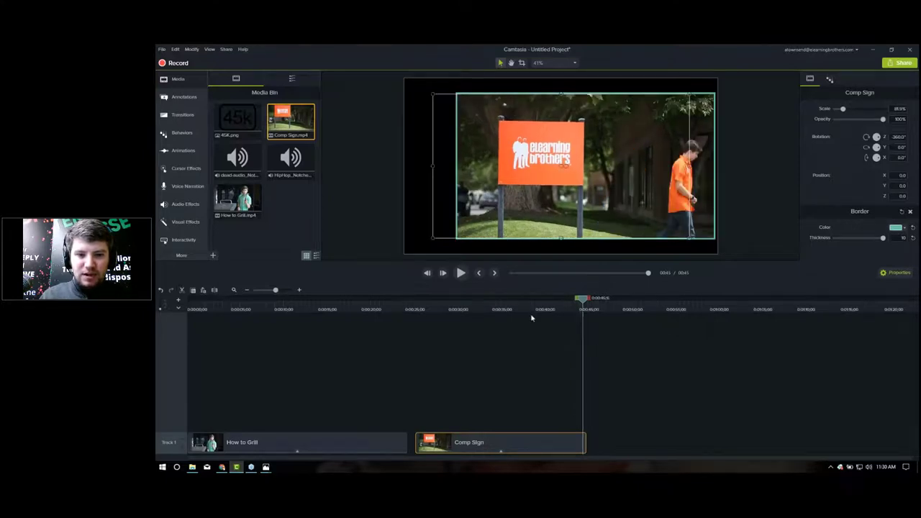
pyautogui.click(509, 310)
pyautogui.moveTo(435, 438)
pyautogui.mouseDown()
pyautogui.moveTo(435, 429)
pyautogui.moveTo(445, 432)
pyautogui.moveTo(440, 440)
pyautogui.mouseUp()
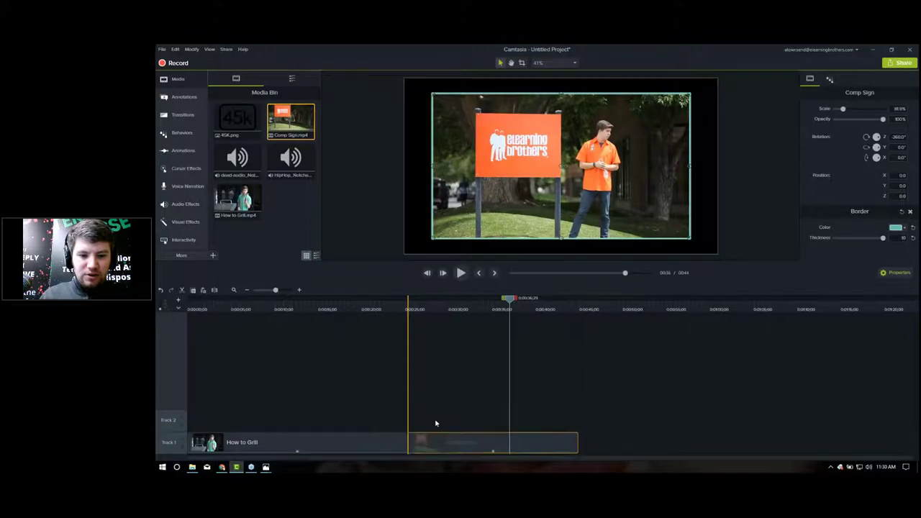
pyautogui.click(368, 309)
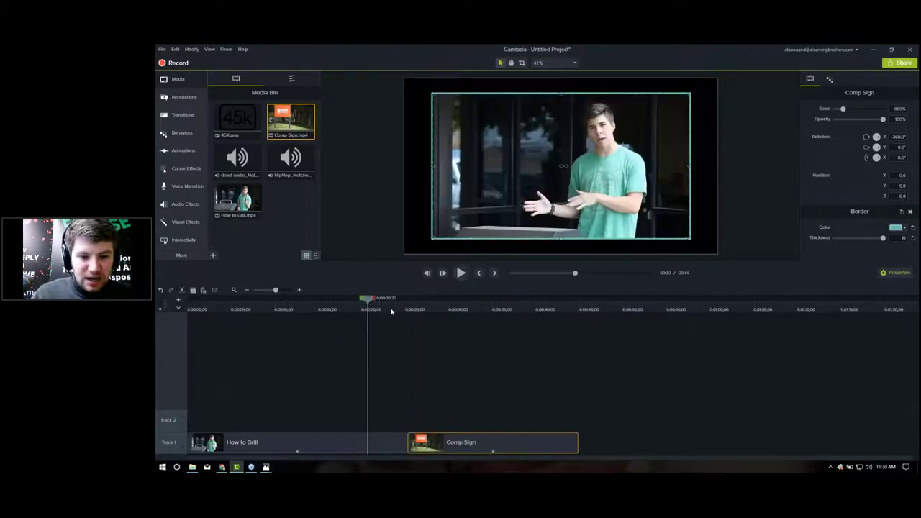
pyautogui.click(391, 309)
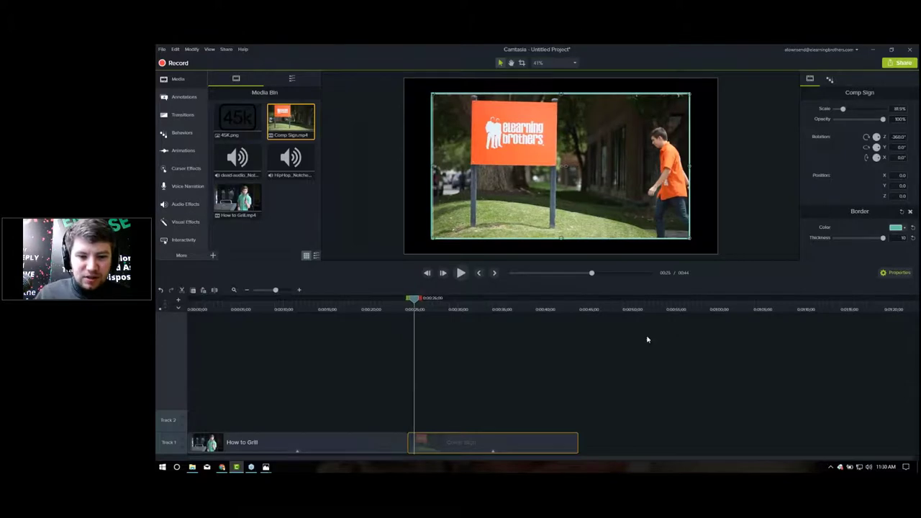
# - Move the Comp Sign clip up to Track 2 so it overlaps the end of How to Grill from about 25 seconds, and play the transition
pyautogui.click(400, 306)
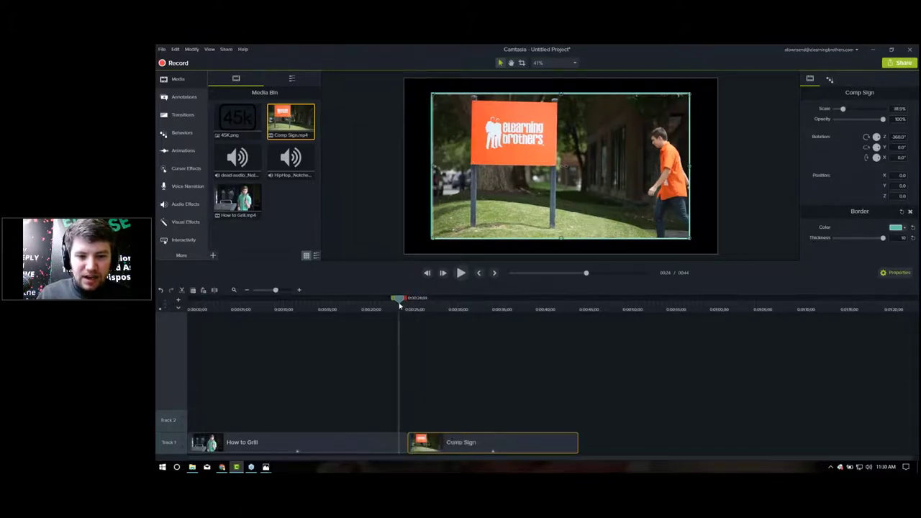
pyautogui.moveTo(402, 305); pyautogui.dragTo(405, 307)
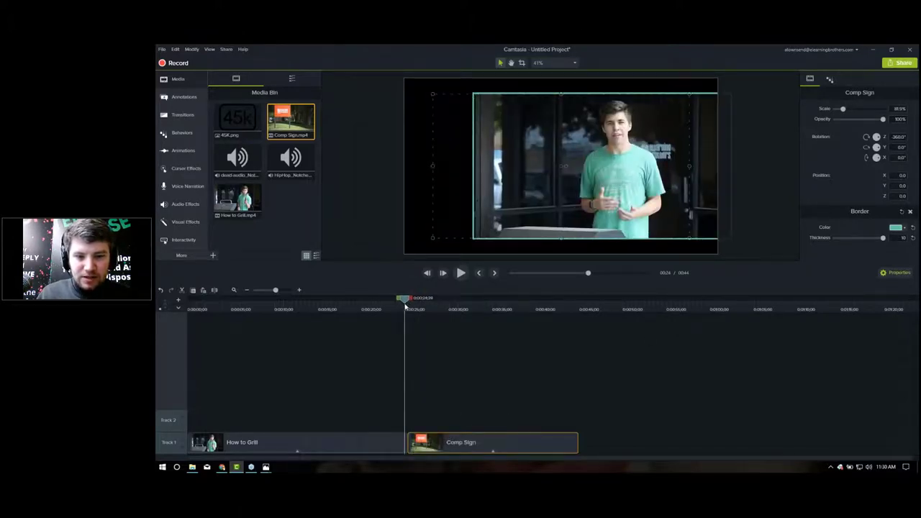
pyautogui.click(300, 290)
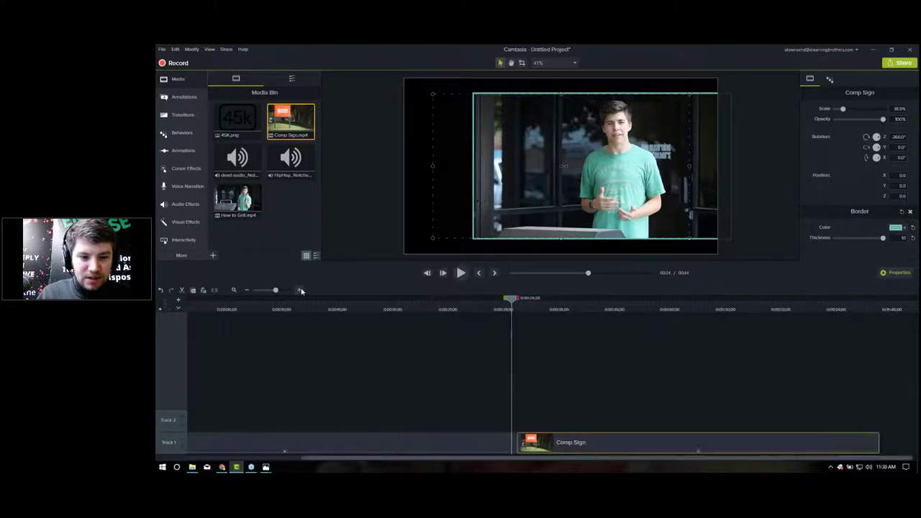
pyautogui.click(300, 289)
pyautogui.click(300, 290)
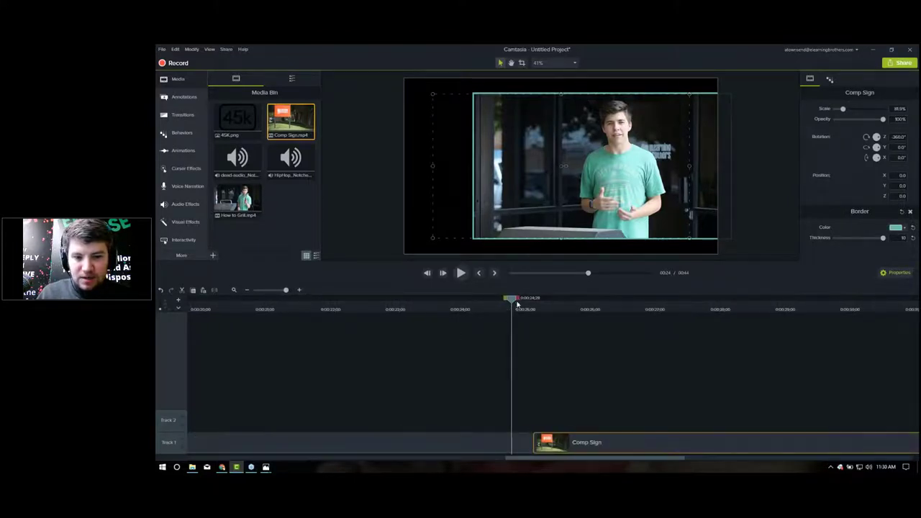
pyautogui.moveTo(515, 304); pyautogui.dragTo(524, 304)
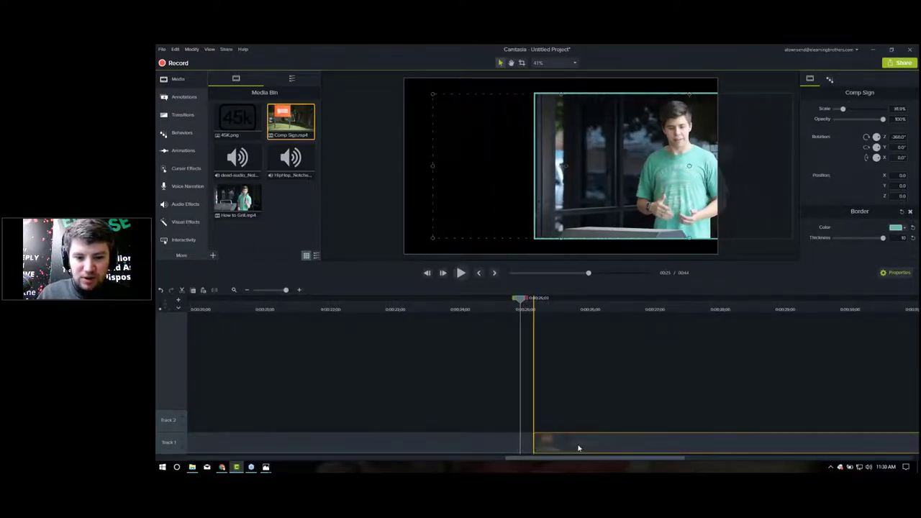
pyautogui.moveTo(577, 445); pyautogui.dragTo(554, 418)
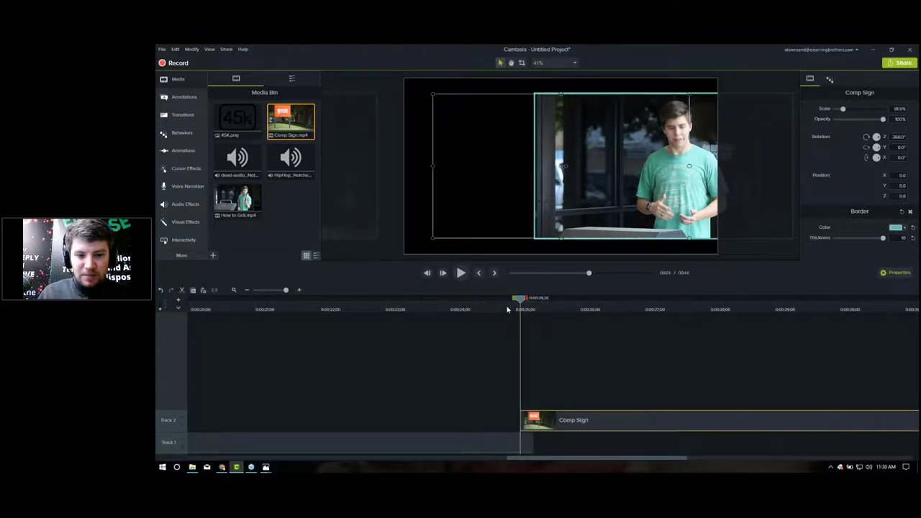
pyautogui.moveTo(508, 309); pyautogui.dragTo(507, 309)
pyautogui.press('space')
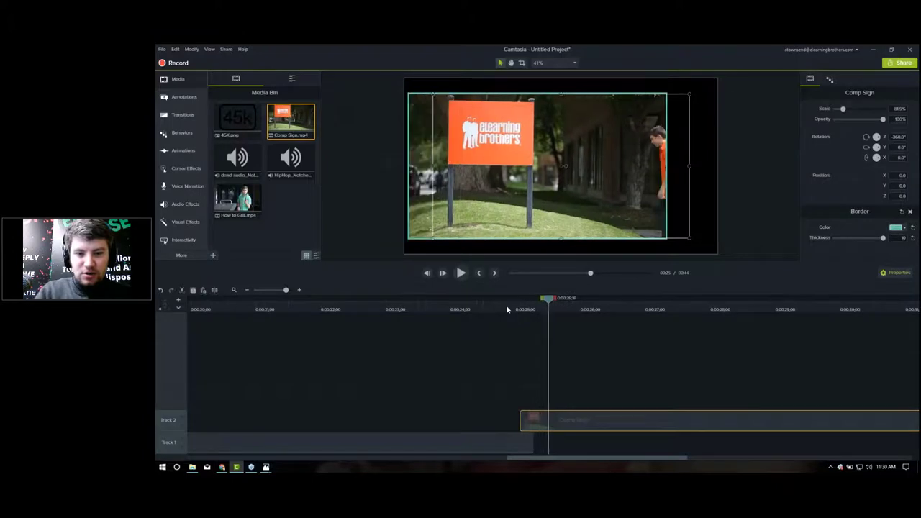
pyautogui.rightClick(574, 421)
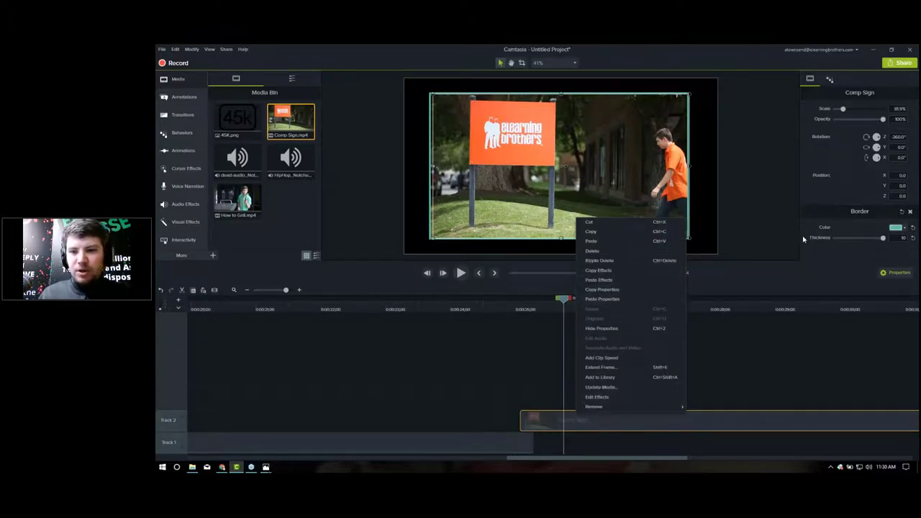
pyautogui.click(816, 192)
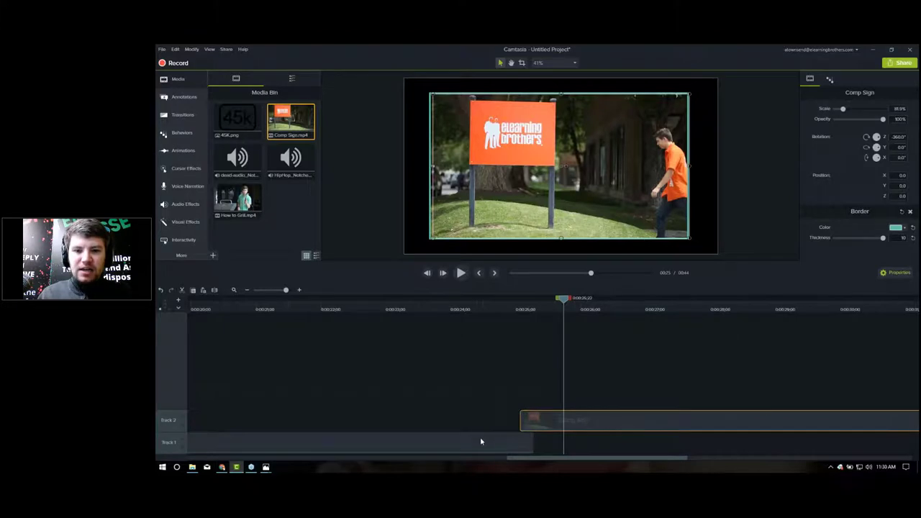
pyautogui.moveTo(573, 417); pyautogui.dragTo(577, 423)
pyautogui.click(476, 314)
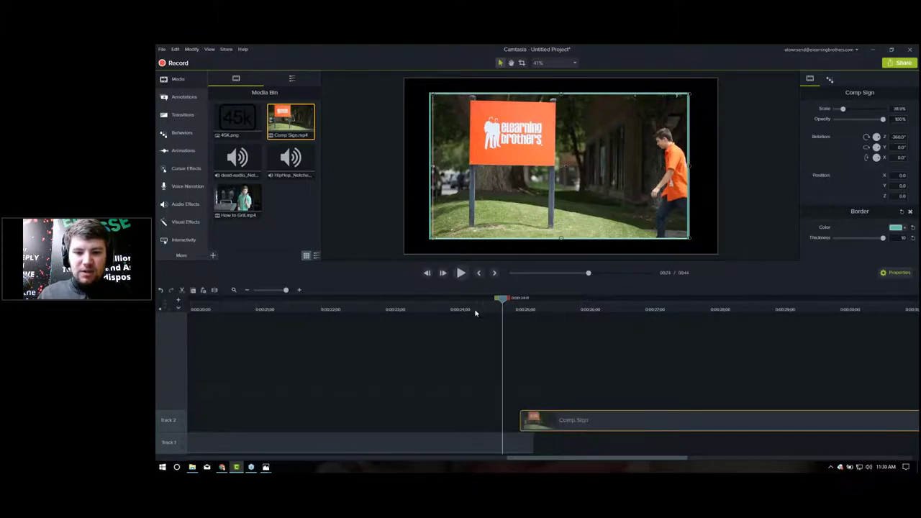
pyautogui.moveTo(456, 310); pyautogui.dragTo(428, 310)
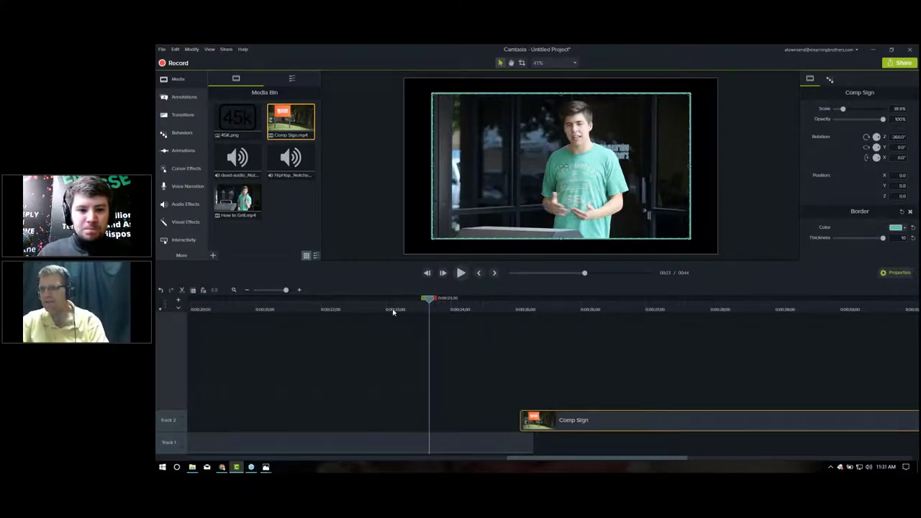
pyautogui.click(235, 291)
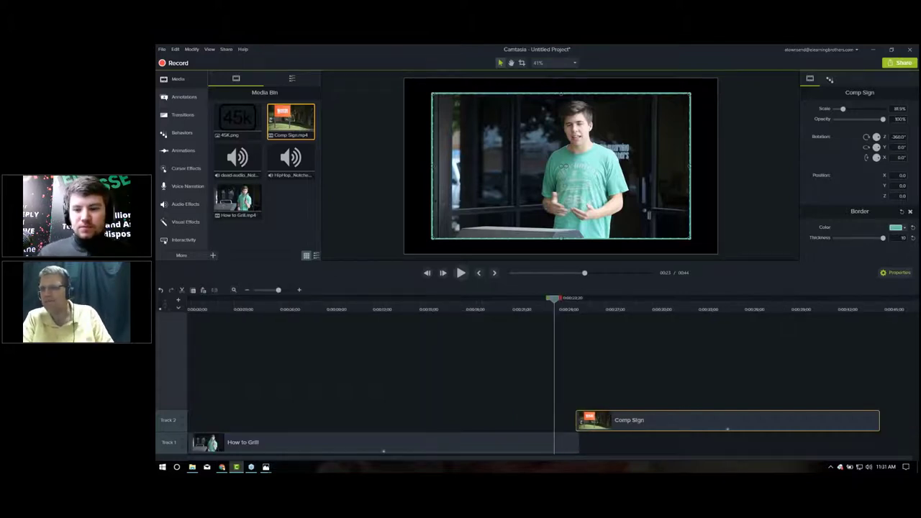
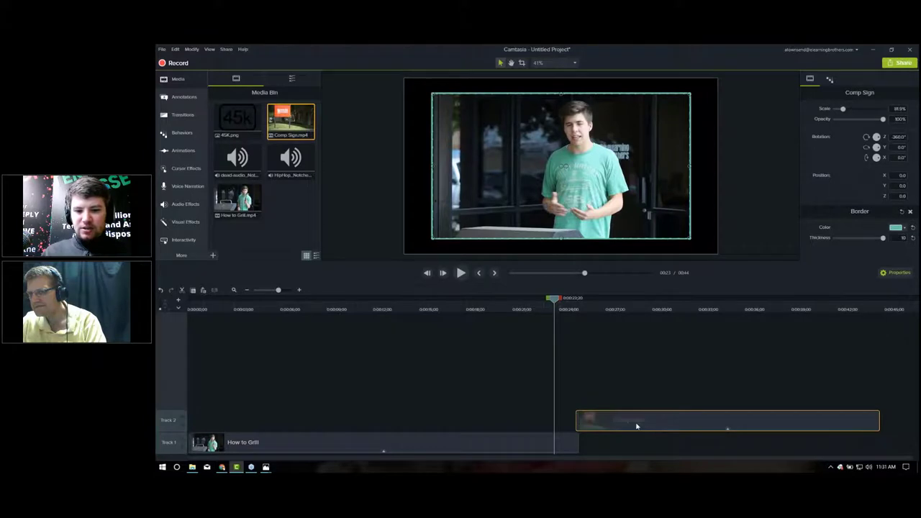
pyautogui.click(412, 309)
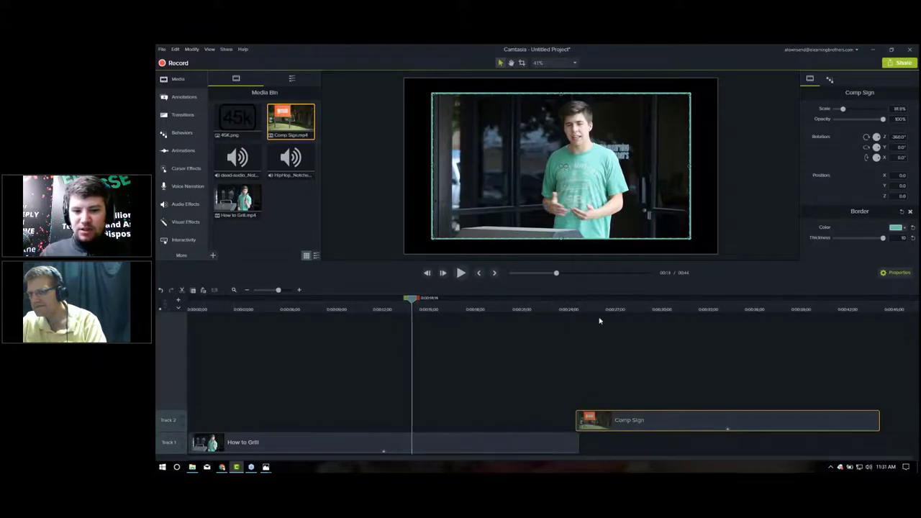
pyautogui.click(632, 310)
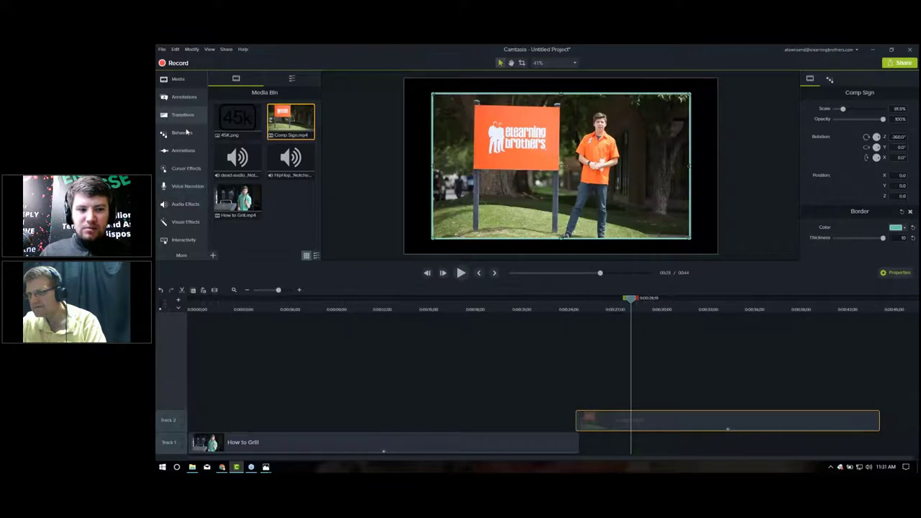
# - Open the Zoom-n-Pan controls and move the Comp Sign clip along Track 2 over How to Grill, starting at about 4 seconds
pyautogui.click(182, 150)
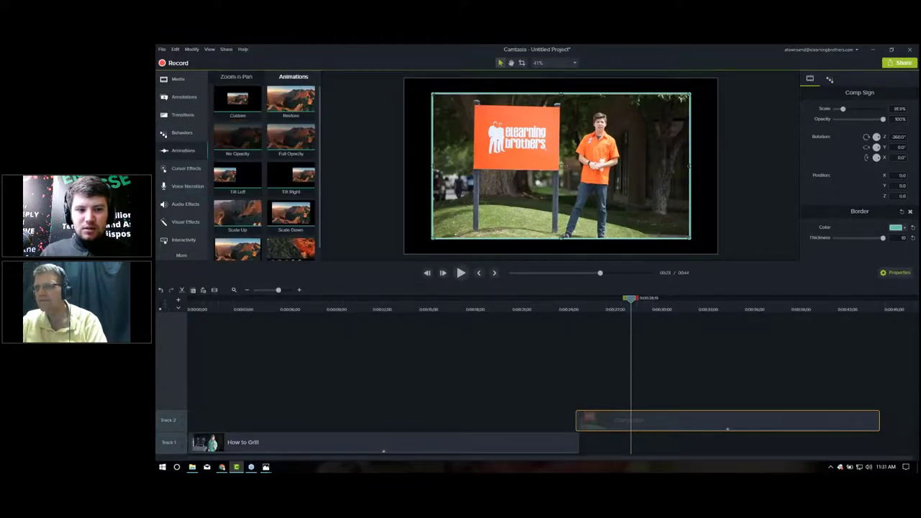
pyautogui.click(237, 76)
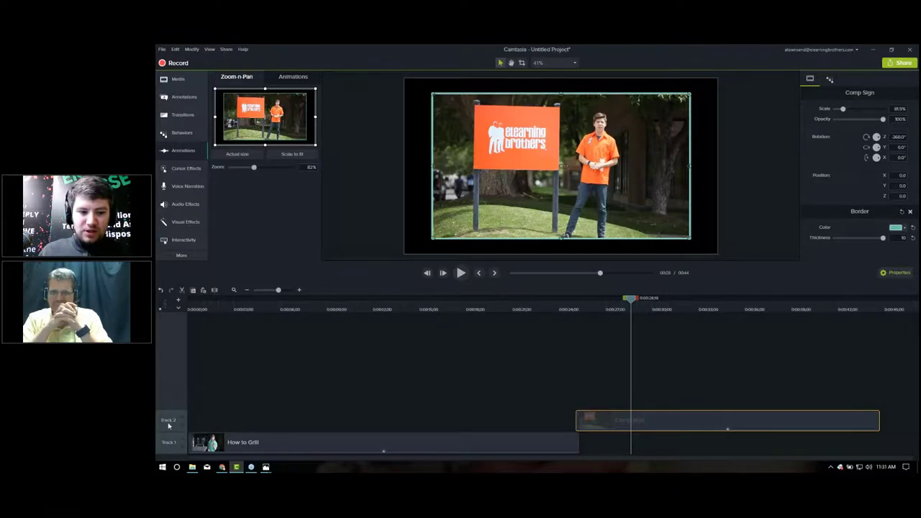
pyautogui.click(223, 308)
pyautogui.click(341, 307)
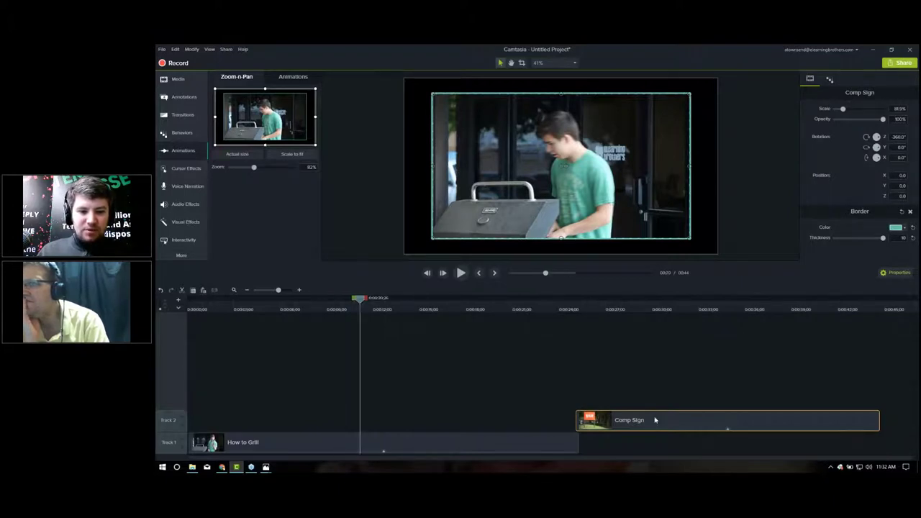
pyautogui.moveTo(654, 420); pyautogui.dragTo(331, 420)
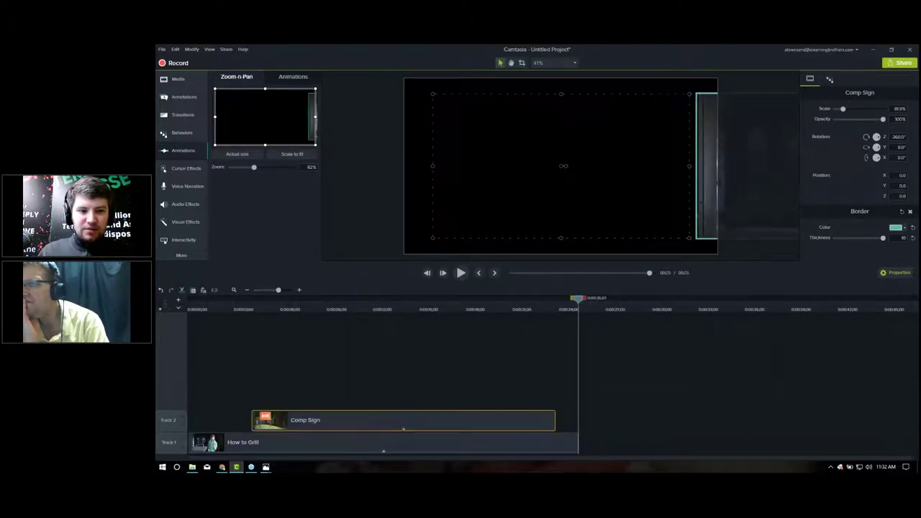
# - Add a Zoom-n-Pan animation at about 11 seconds that zooms both clips in and frames the orange sign and the presenter
pyautogui.click(361, 309)
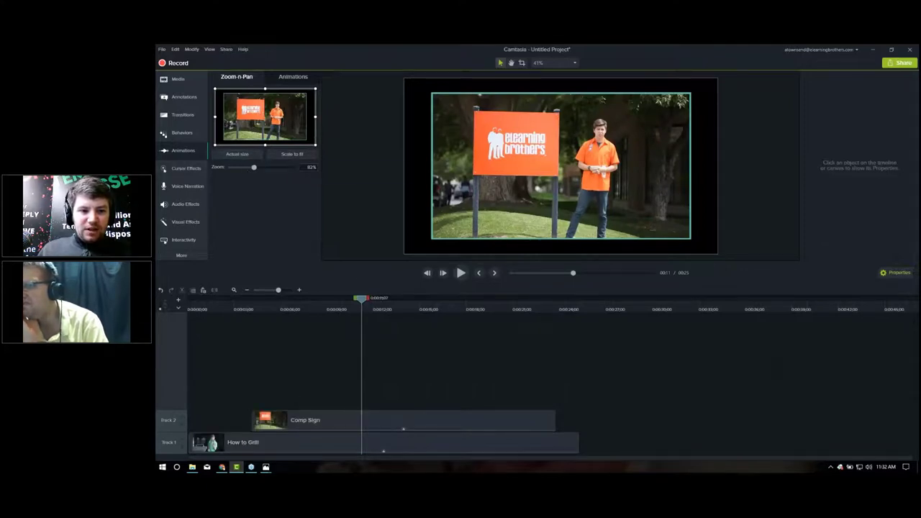
pyautogui.moveTo(314, 144); pyautogui.dragTo(277, 124)
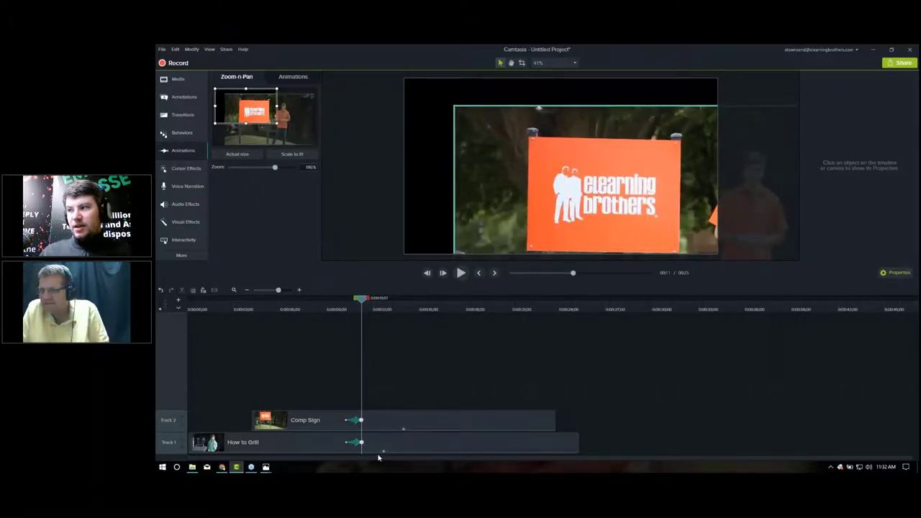
pyautogui.moveTo(379, 450); pyautogui.dragTo(378, 440)
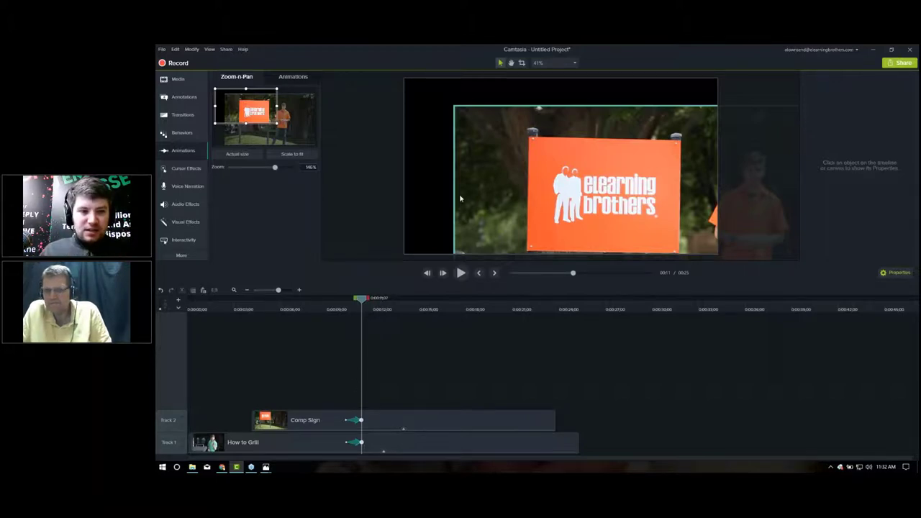
pyautogui.moveTo(256, 112); pyautogui.dragTo(277, 118)
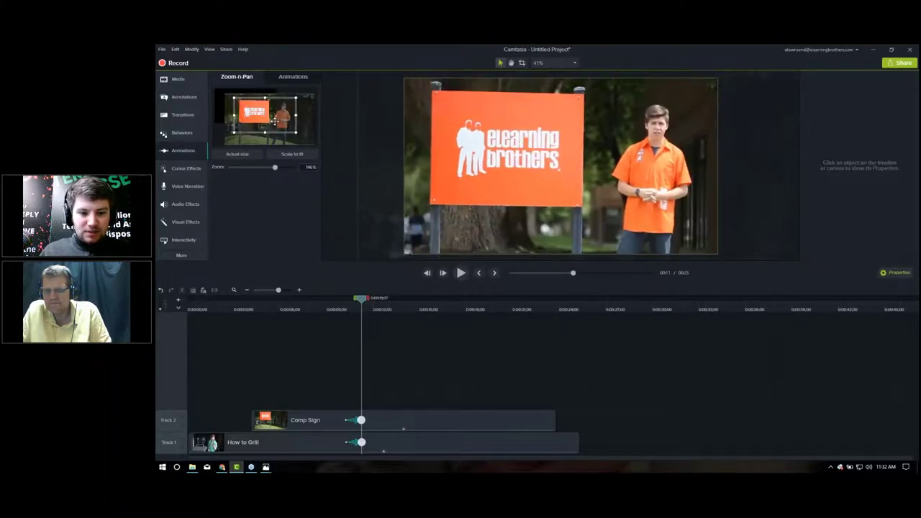
# - Step through the zoom animation frame by frame, and briefly hide Track 2 to check the zoom on the How to Grill clip
pyautogui.click(347, 306)
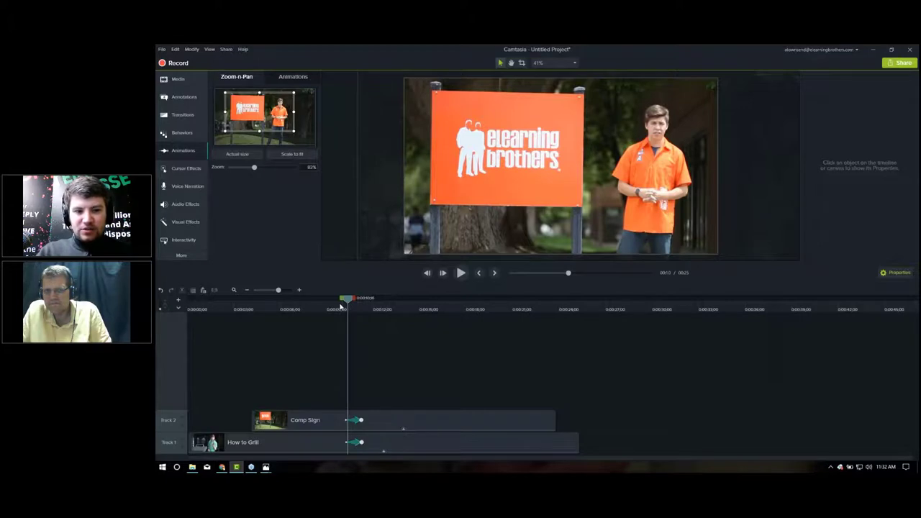
pyautogui.hotkey('ctrl', 'Right')
pyautogui.hotkey('ctrl', 'Right')
pyautogui.hotkey('ctrl', 'Right')
pyautogui.hotkey('ctrl', 'Right')
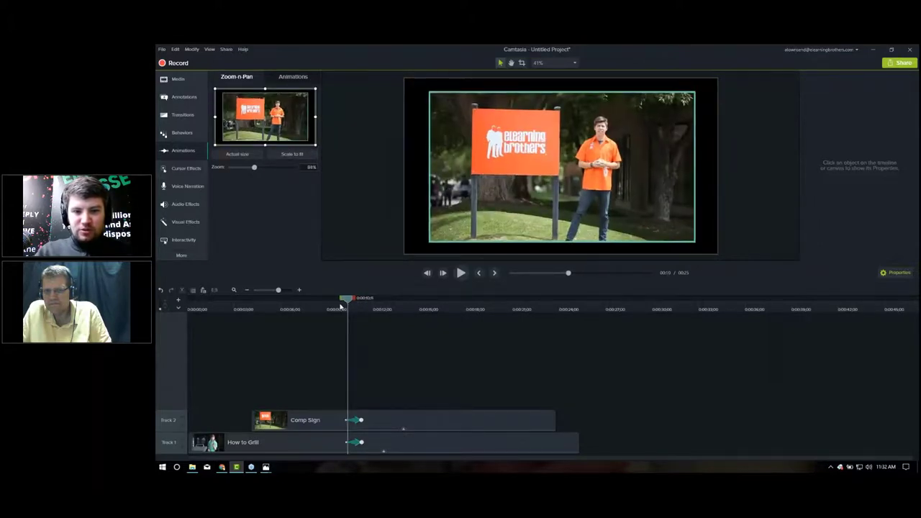
pyautogui.hotkey('ctrl', 'Right')
pyautogui.hotkey('ctrl', 'Right')
pyautogui.hotkey('ctrl', 'Right')
pyautogui.hotkey('ctrl', 'Right')
pyautogui.hotkey('ctrl', 'Right')
pyautogui.hotkey('ctrl', 'Right')
pyautogui.hotkey('ctrl', 'Right')
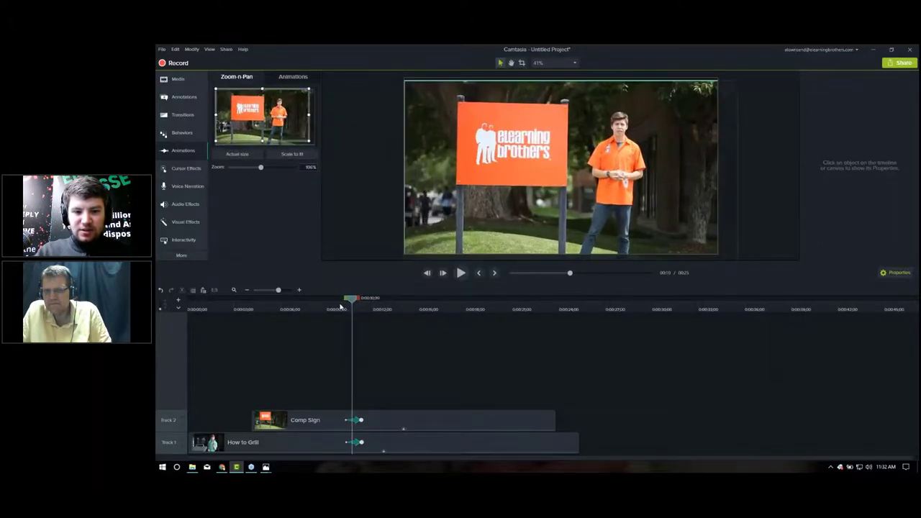
pyautogui.click(182, 418)
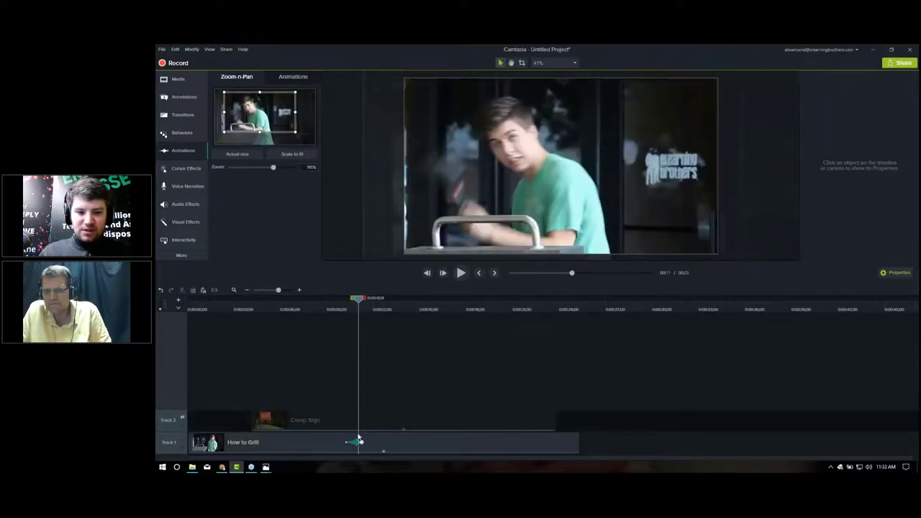
pyautogui.click(184, 418)
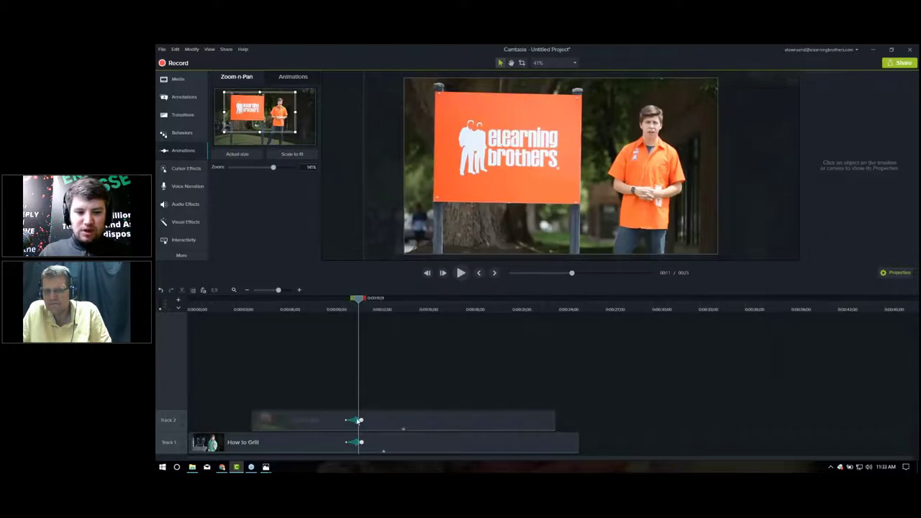
# - Delete the zoom animations from both the Comp Sign and How to Grill clips
pyautogui.click(357, 422)
pyautogui.keyDown('ctrl'); pyautogui.click(358, 443); pyautogui.keyUp('ctrl')
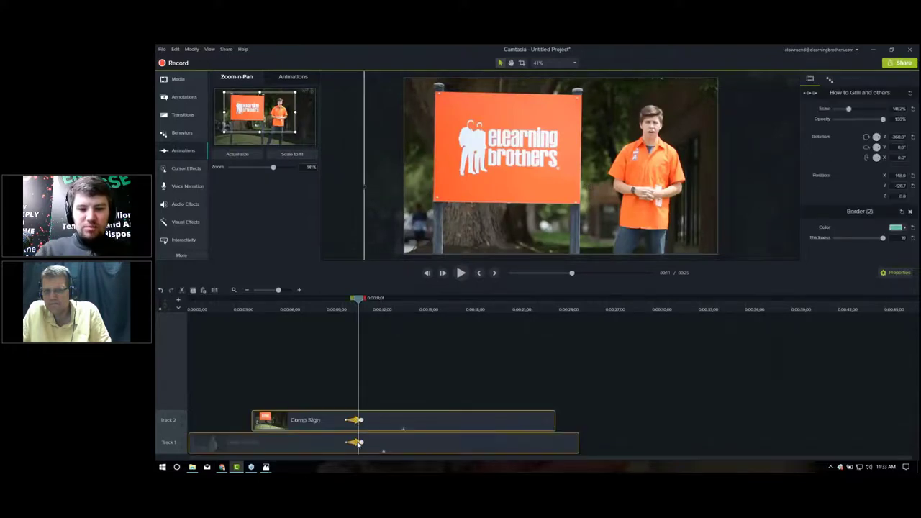
pyautogui.click(345, 389)
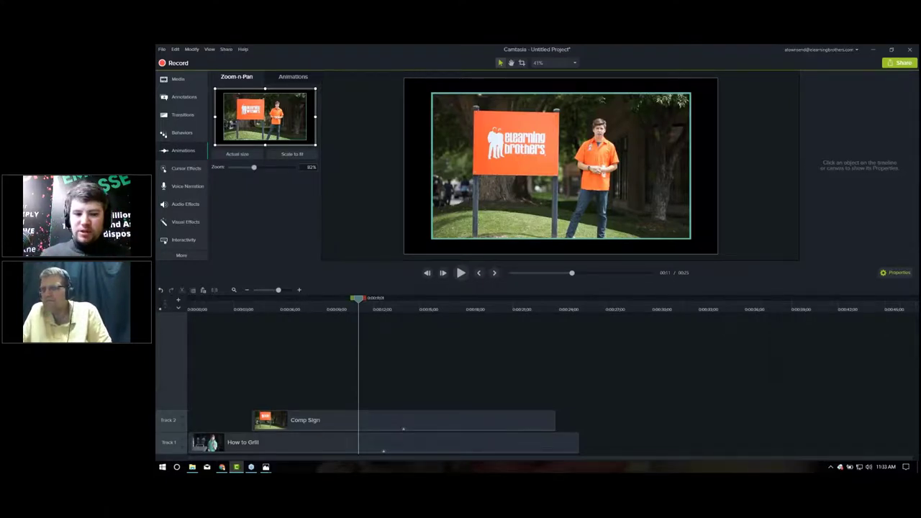
pyautogui.moveTo(346, 421)
pyautogui.mouseDown()
pyautogui.moveTo(343, 432)
pyautogui.moveTo(334, 414)
pyautogui.moveTo(341, 440)
pyautogui.moveTo(338, 420)
pyautogui.mouseUp()
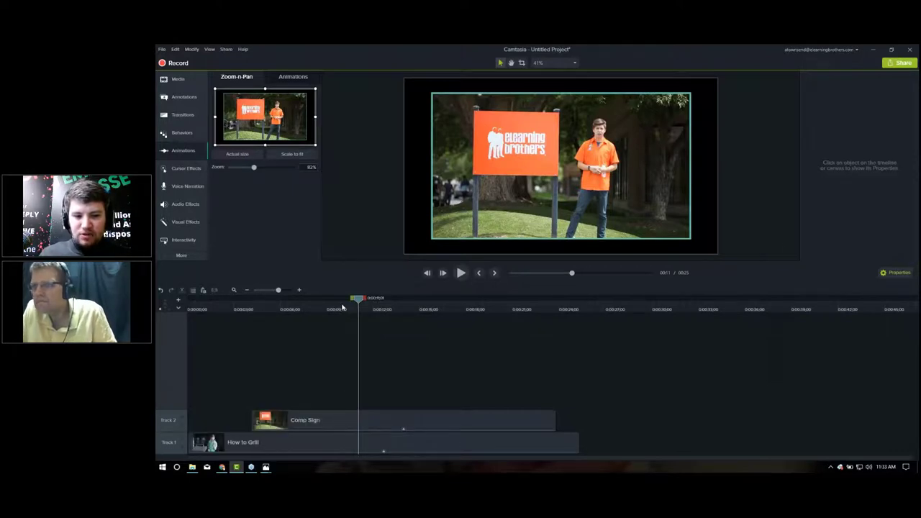
pyautogui.click(342, 307)
pyautogui.click(354, 423)
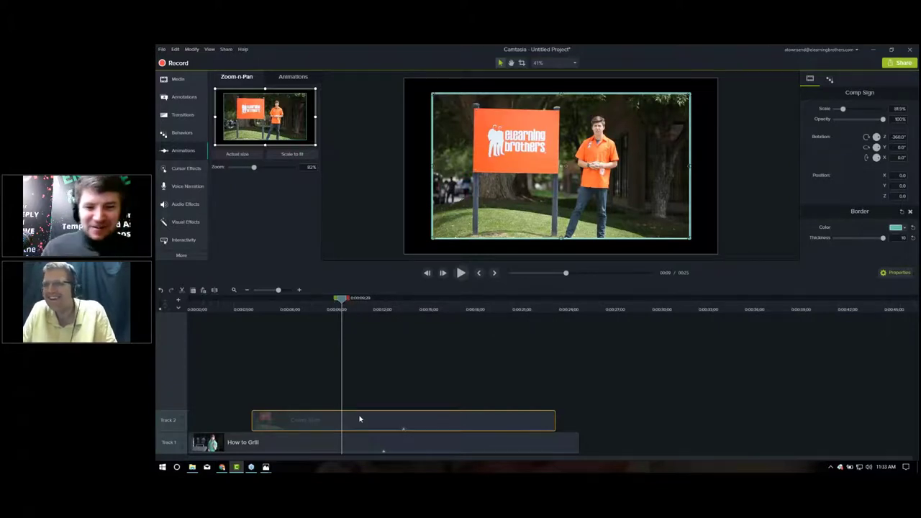
# - Return to the media bin, move the Comp Sign clip to Track 3 starting at about 15 seconds, and preview it near 29 seconds
pyautogui.click(176, 78)
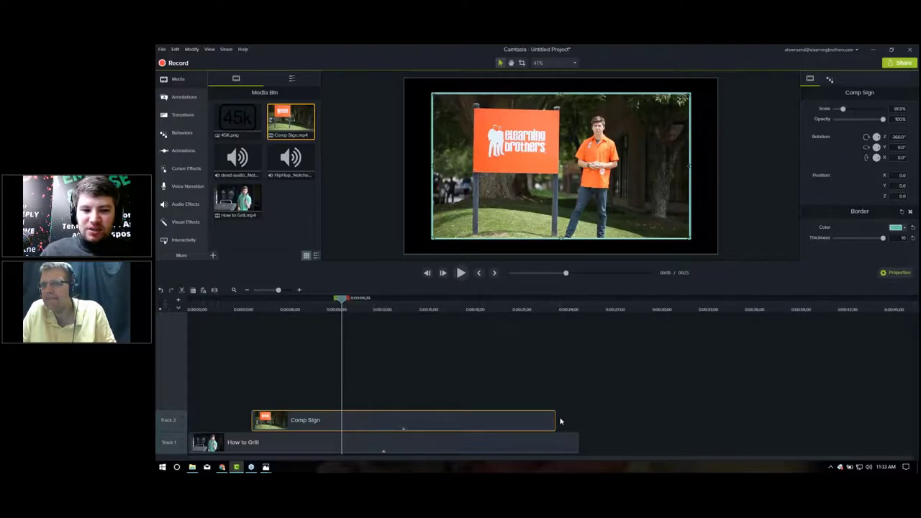
pyautogui.moveTo(507, 421); pyautogui.dragTo(669, 400)
pyautogui.click(626, 310)
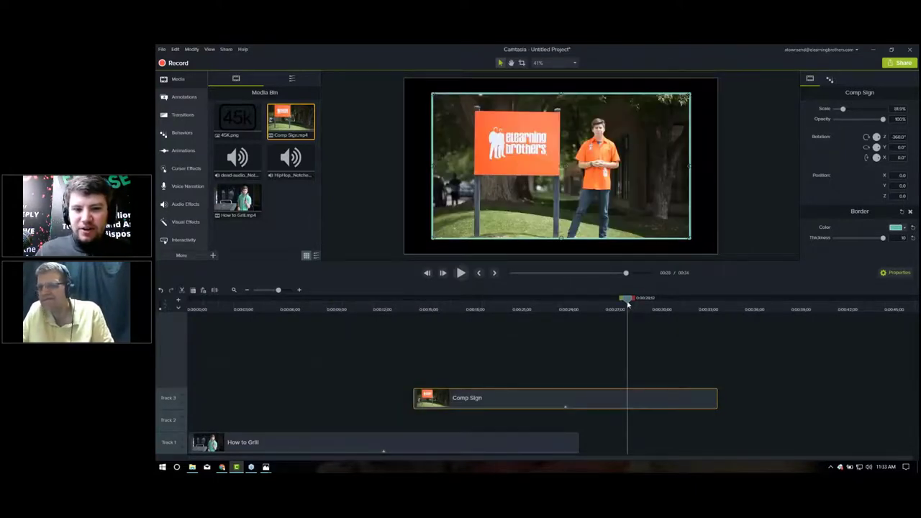
pyautogui.moveTo(627, 303); pyautogui.dragTo(647, 305)
pyautogui.click(635, 305)
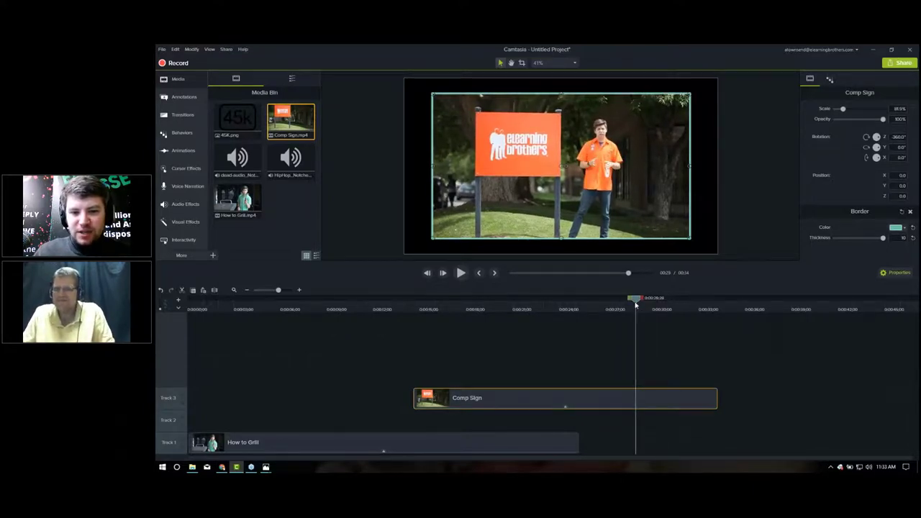
# - Trim the Comp Sign clip to a short piece starting near 29 seconds and select the timeline range from about 29 to 30 seconds
pyautogui.moveTo(411, 400); pyautogui.dragTo(634, 398)
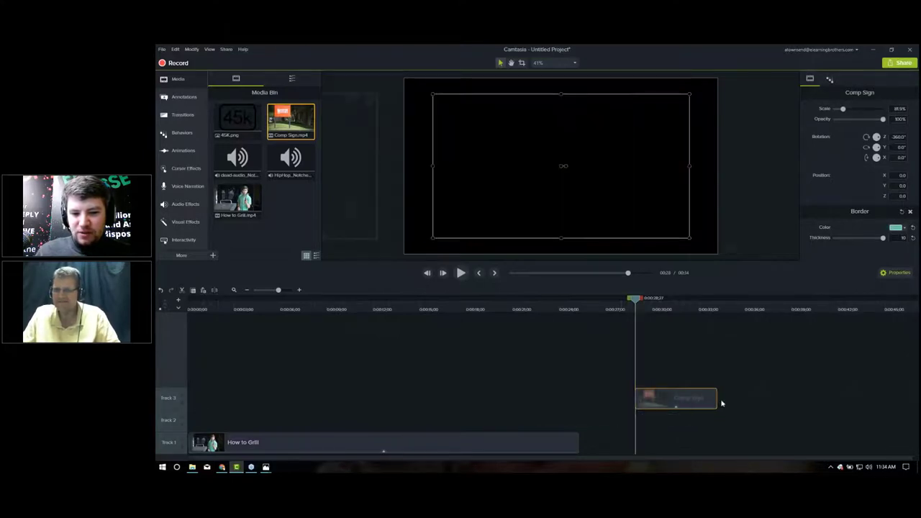
pyautogui.moveTo(716, 398); pyautogui.dragTo(663, 398)
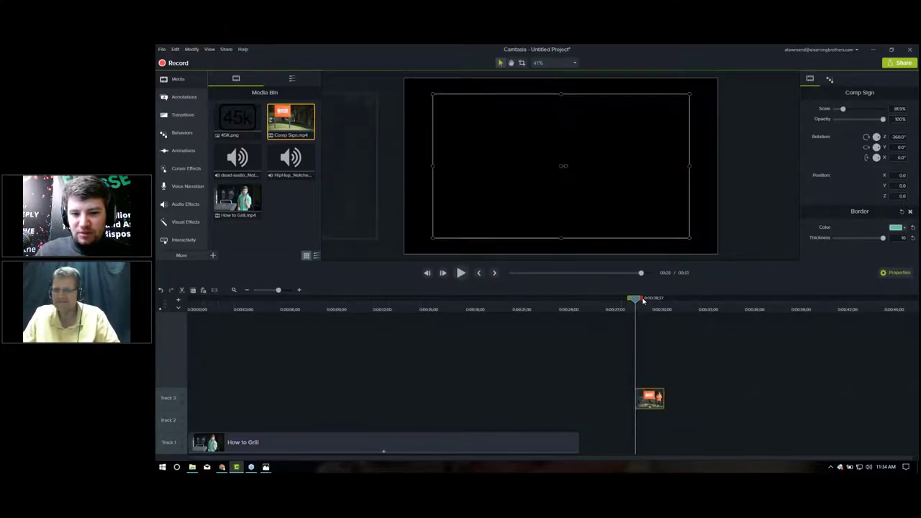
pyautogui.moveTo(637, 298); pyautogui.dragTo(658, 299)
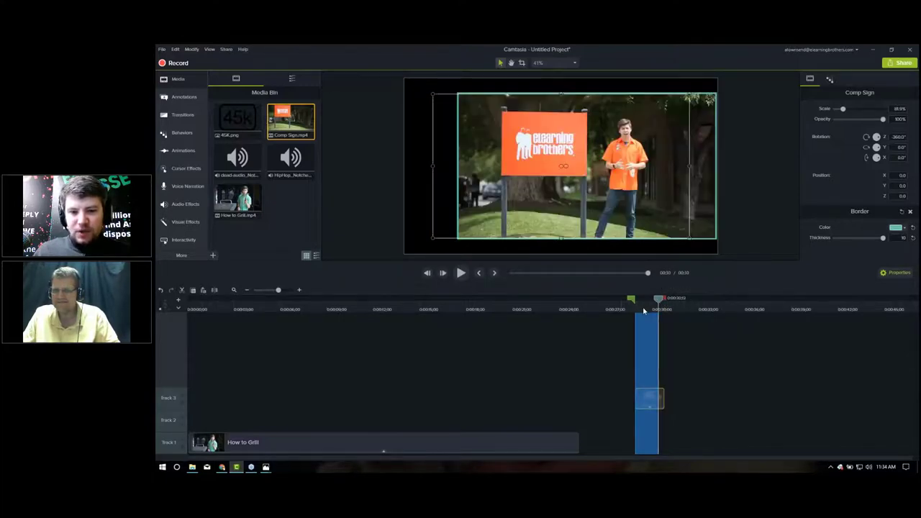
pyautogui.click(640, 307)
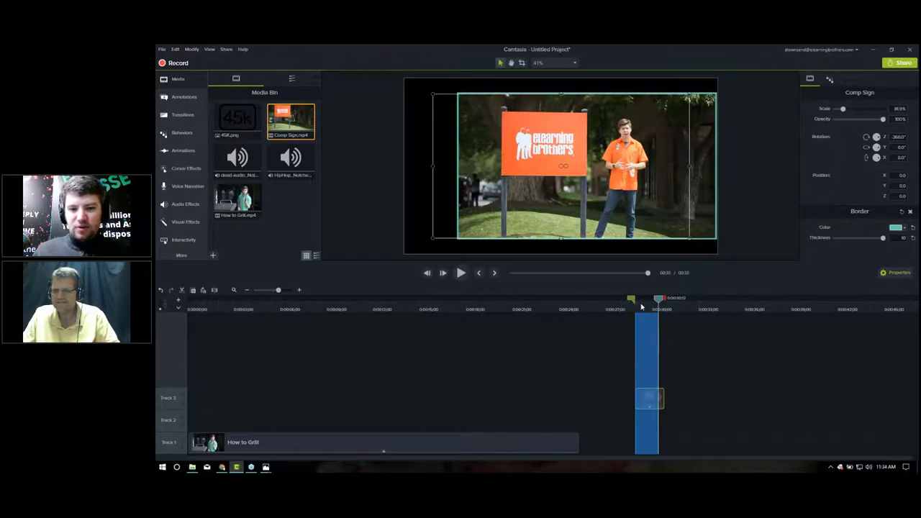
pyautogui.moveTo(639, 306); pyautogui.dragTo(649, 306)
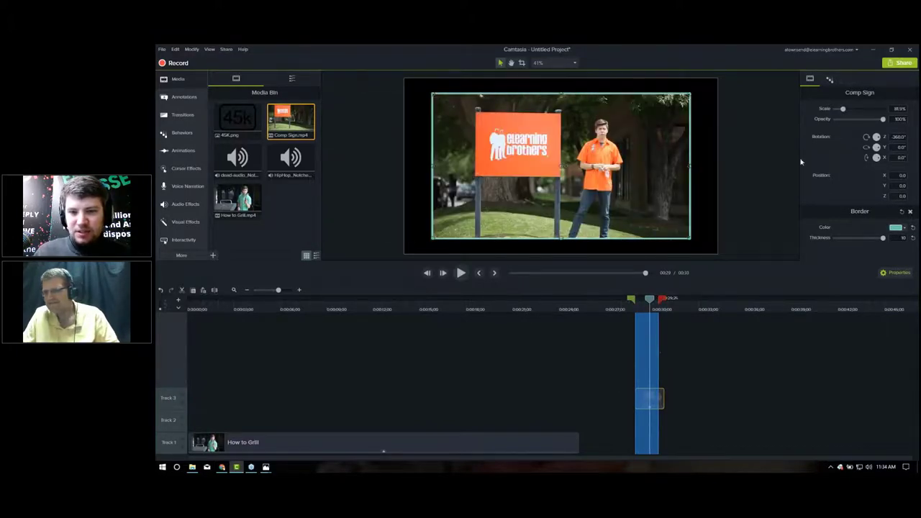
# - Remove the Sliding behavior from the trimmed Comp Sign clip and preview the selected range
pyautogui.click(829, 79)
pyautogui.click(910, 107)
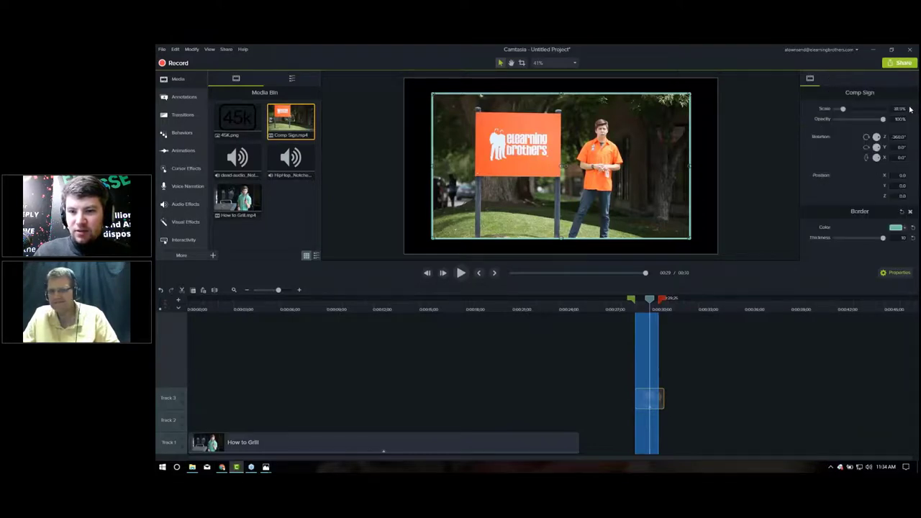
pyautogui.click(640, 307)
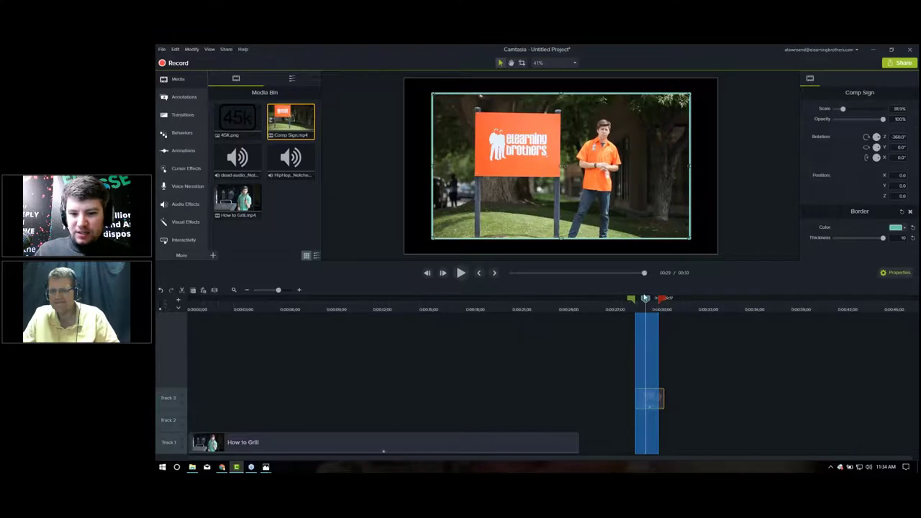
# - Start producing the timeline selection with custom production settings and the GIF animation file format
pyautogui.rightClick(648, 365)
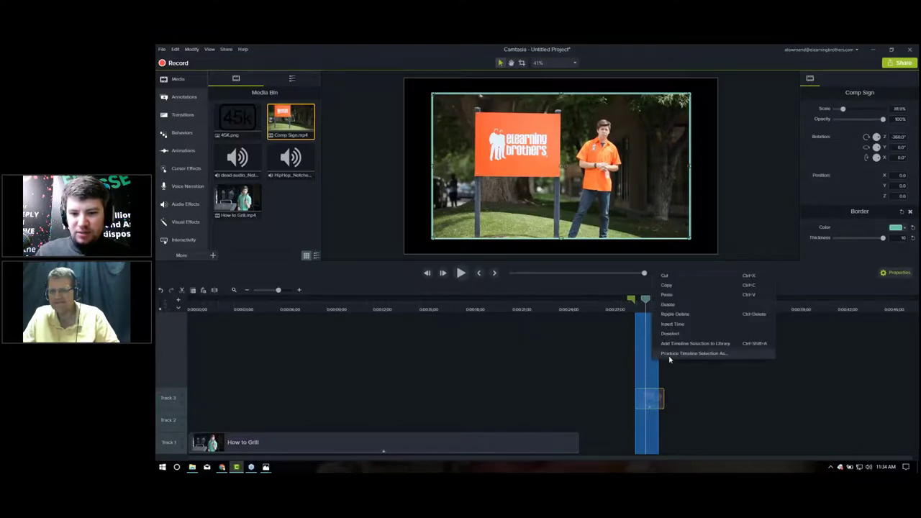
pyautogui.click(671, 354)
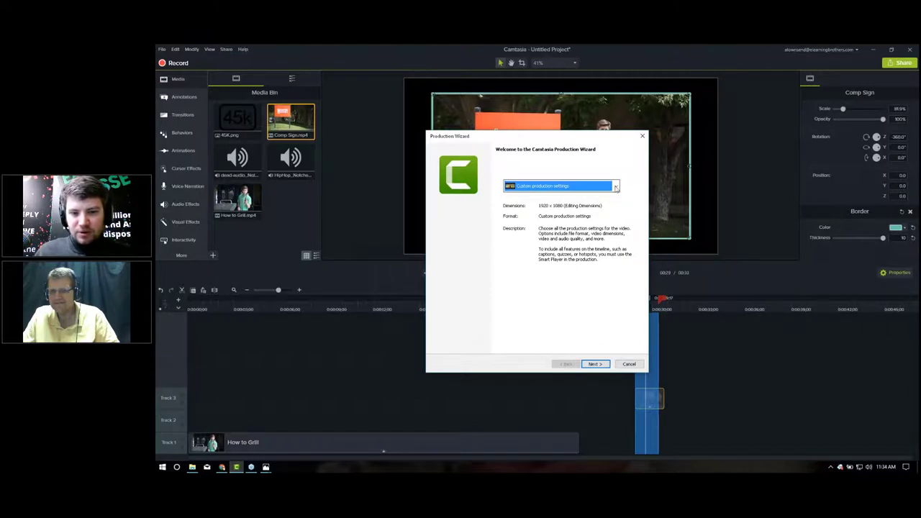
pyautogui.click(616, 187)
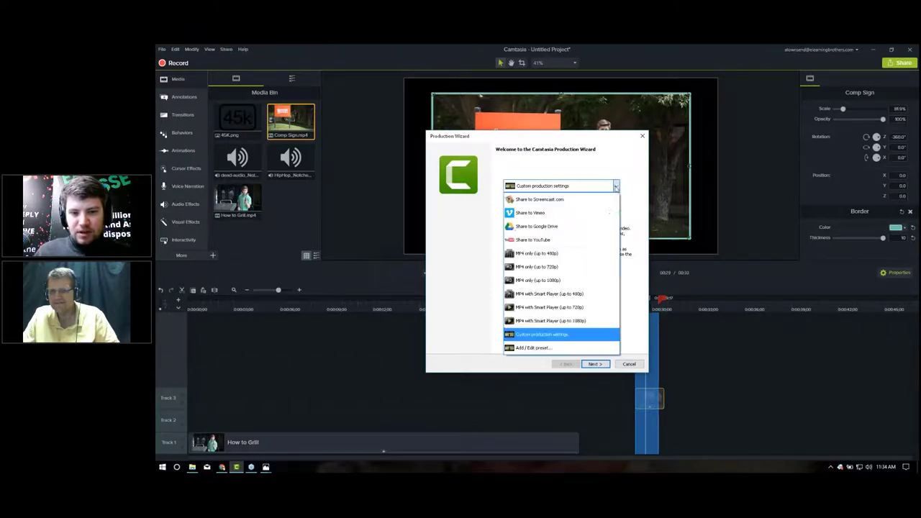
pyautogui.click(548, 335)
pyautogui.click(594, 364)
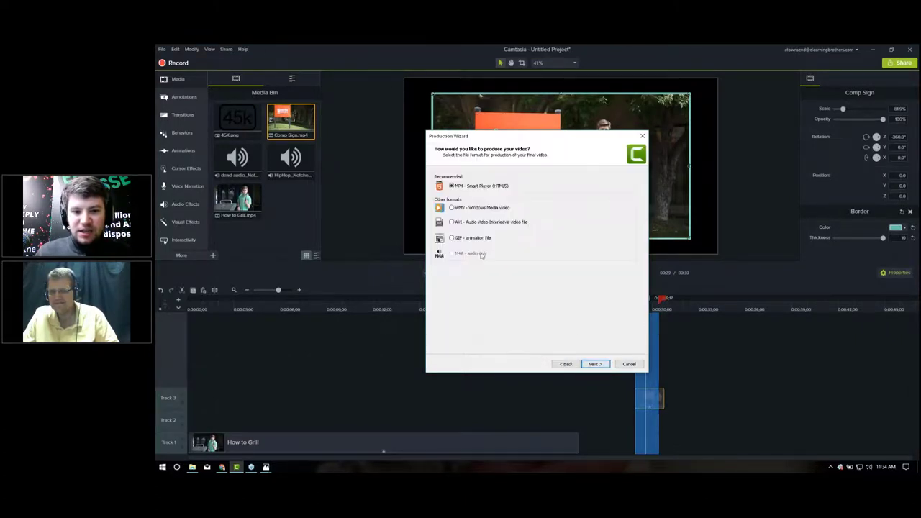
pyautogui.click(458, 237)
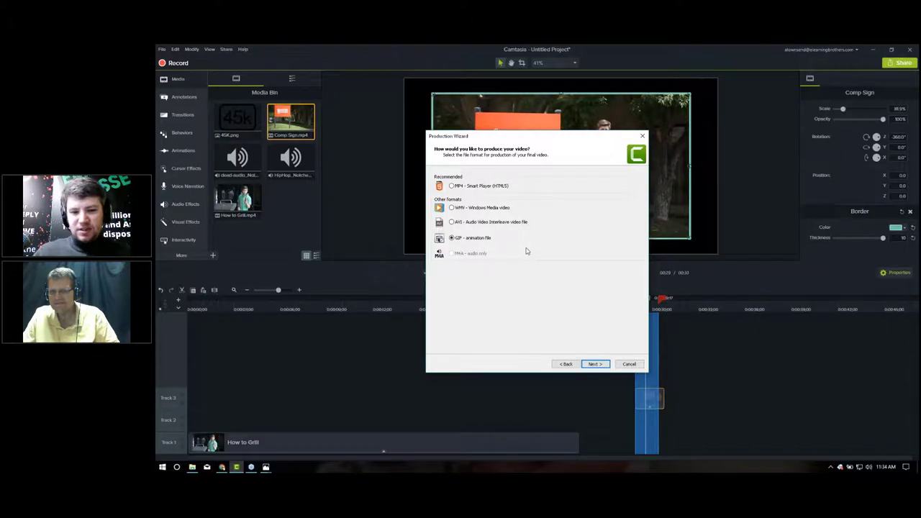
pyautogui.click(594, 363)
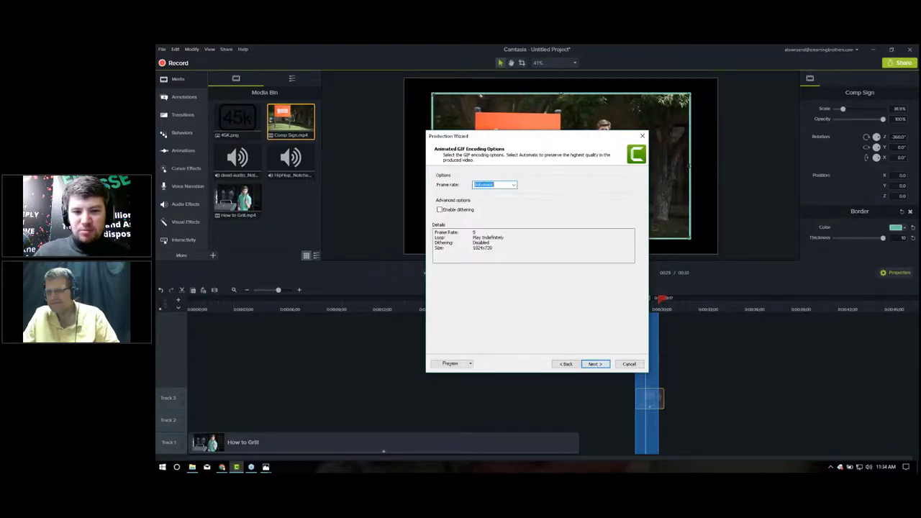
# - Keep the GIF frame rate at Automatic and choose a custom video size, cancelling the production and clearing the timeline selection
pyautogui.click(513, 185)
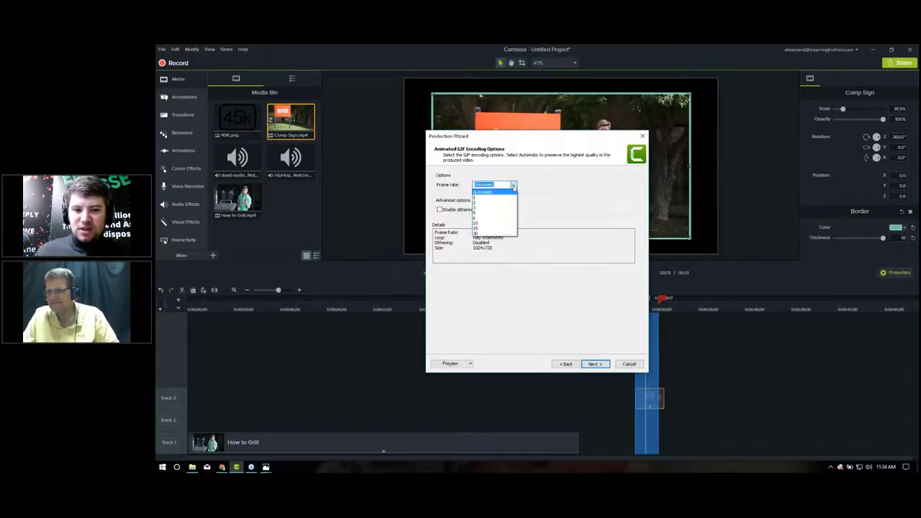
pyautogui.click(538, 193)
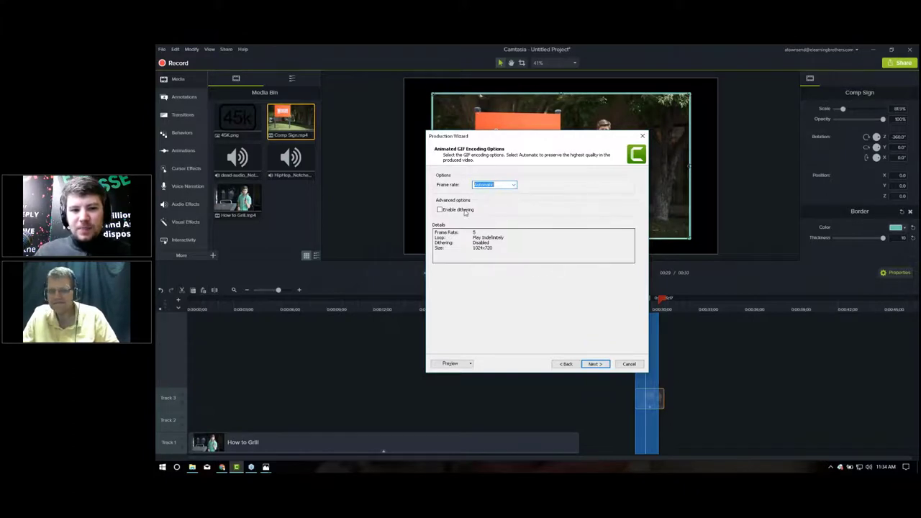
pyautogui.click(594, 363)
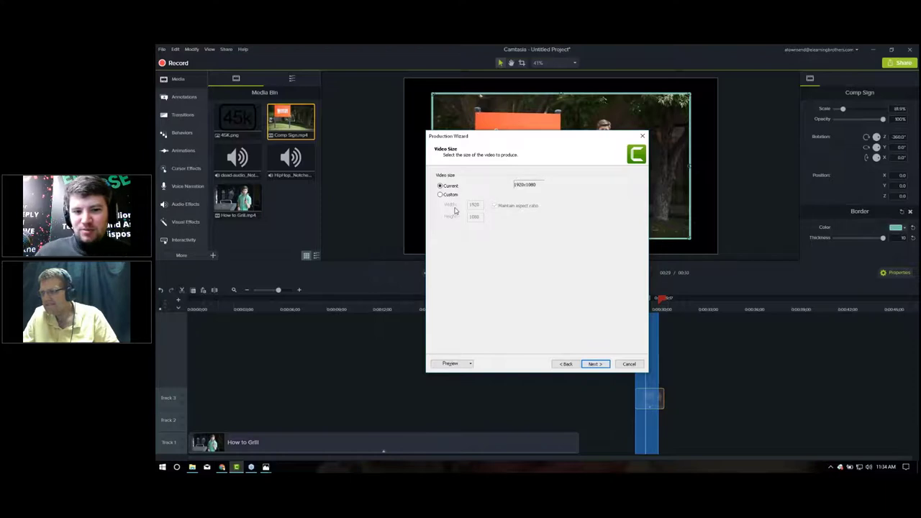
pyautogui.click(449, 195)
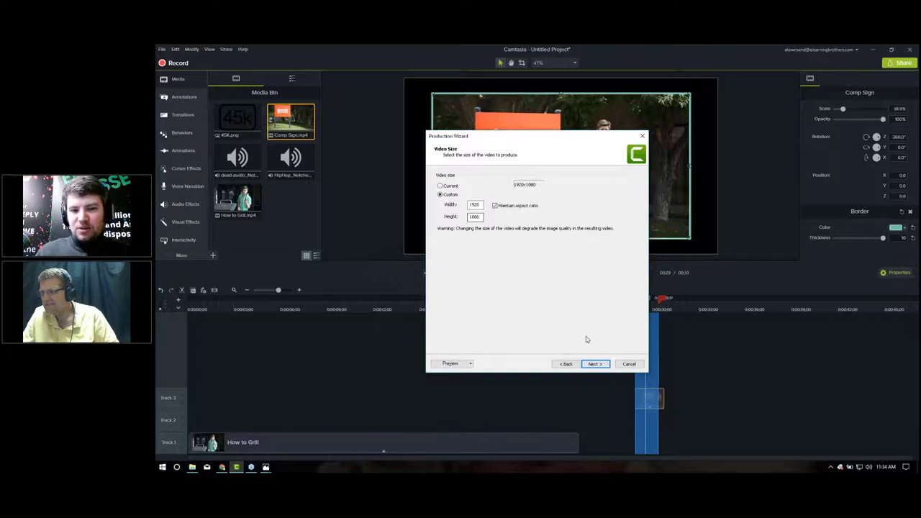
pyautogui.click(628, 364)
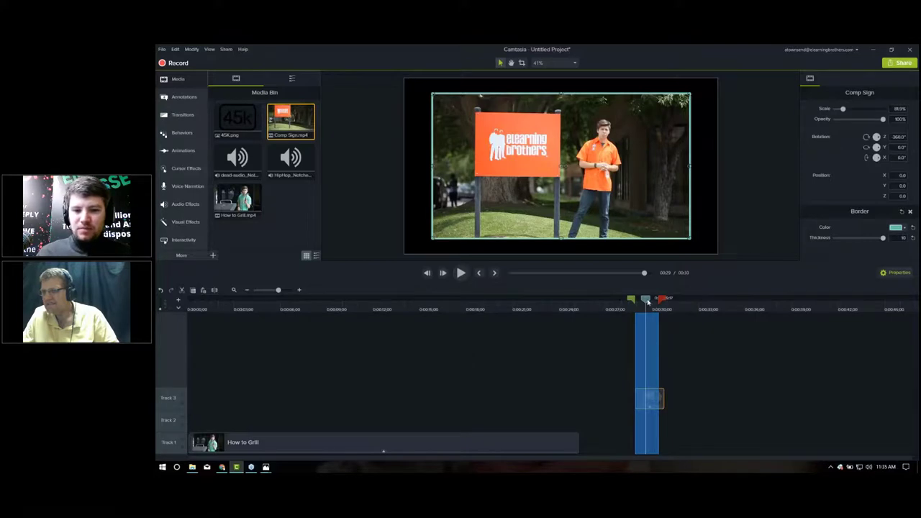
pyautogui.click(705, 286)
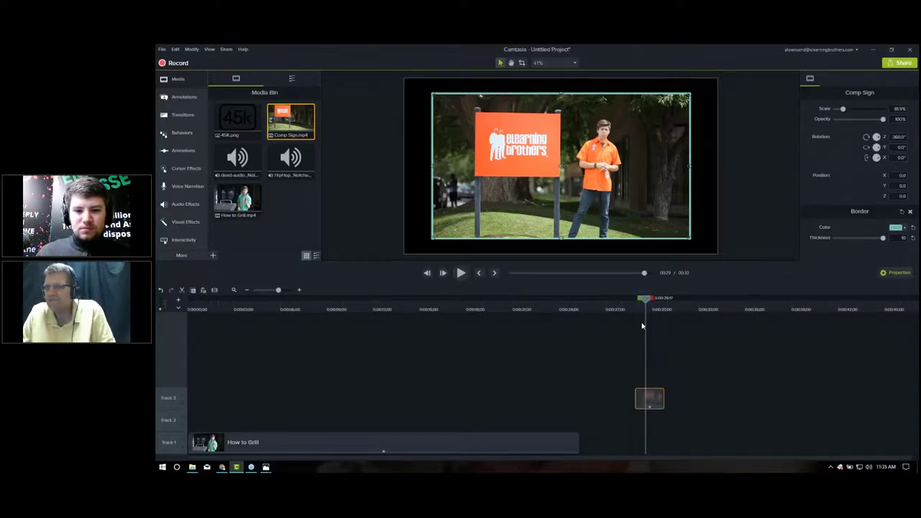
# - Place all the media bin items in sequence on Track 4, preview them around 5 seconds, and delete them
pyautogui.click(596, 310)
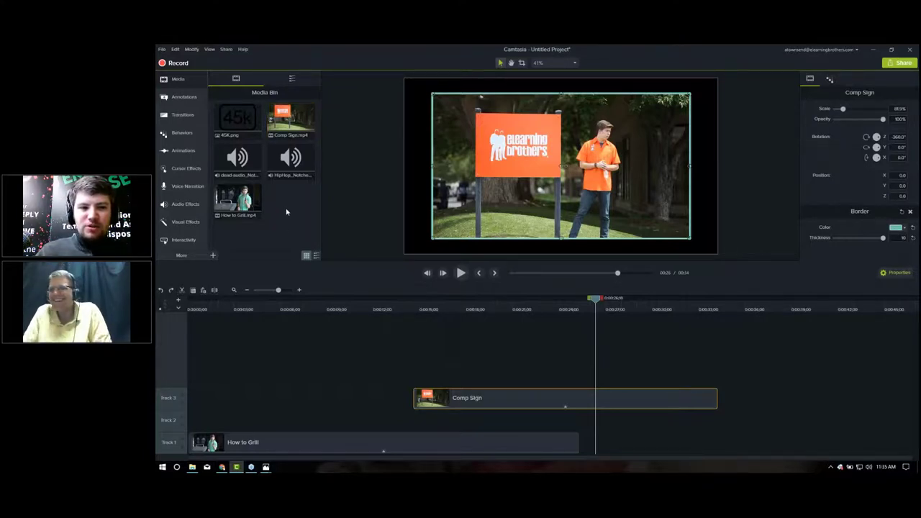
pyautogui.moveTo(232, 228); pyautogui.dragTo(290, 104)
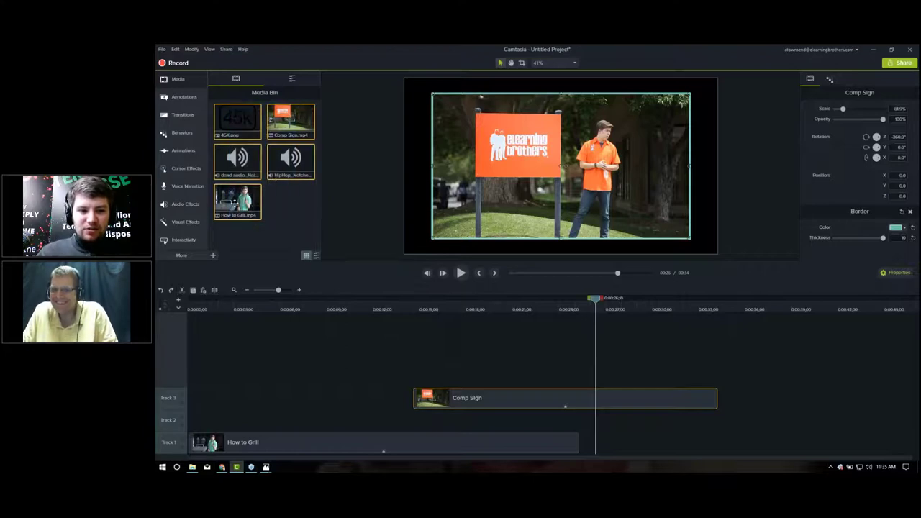
pyautogui.moveTo(237, 203); pyautogui.dragTo(182, 378)
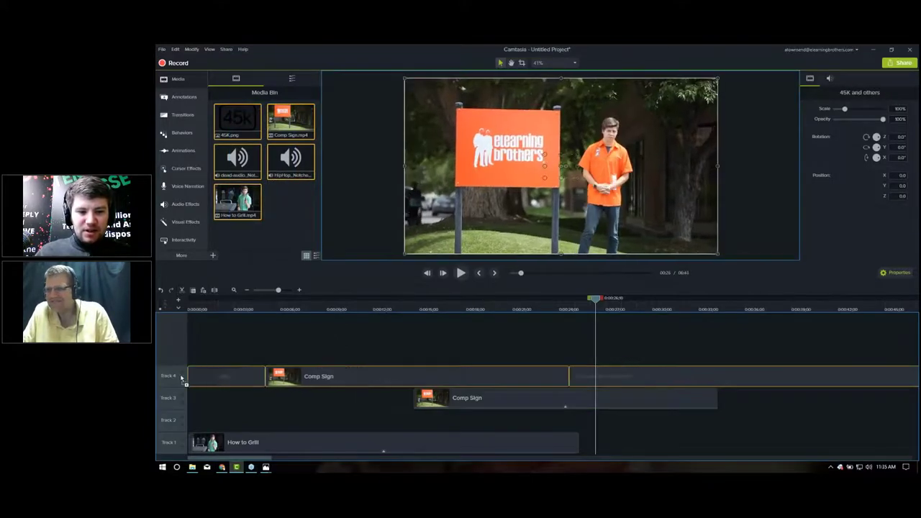
pyautogui.click(254, 309)
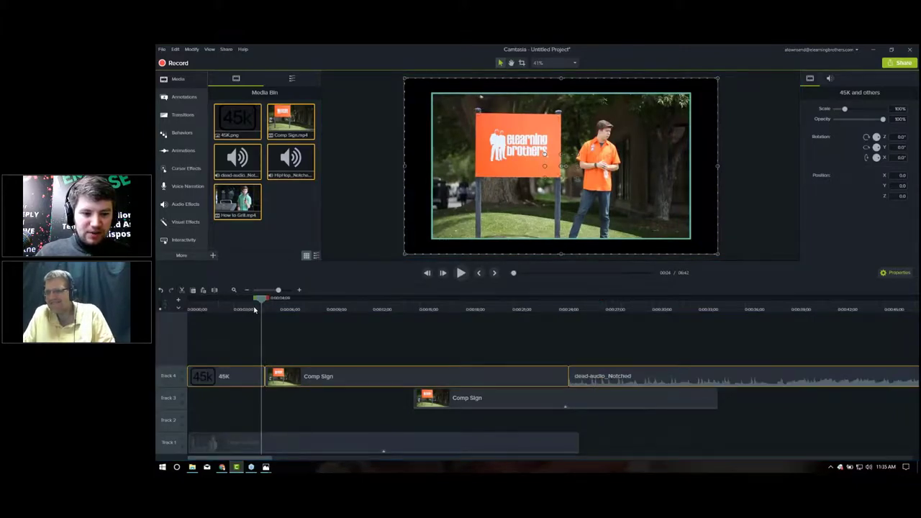
pyautogui.moveTo(254, 309); pyautogui.dragTo(265, 310)
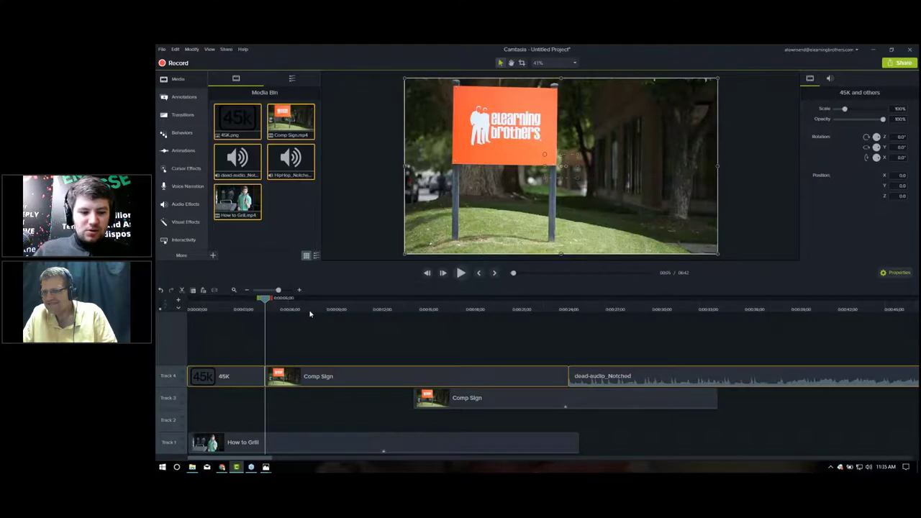
pyautogui.press('Delete')
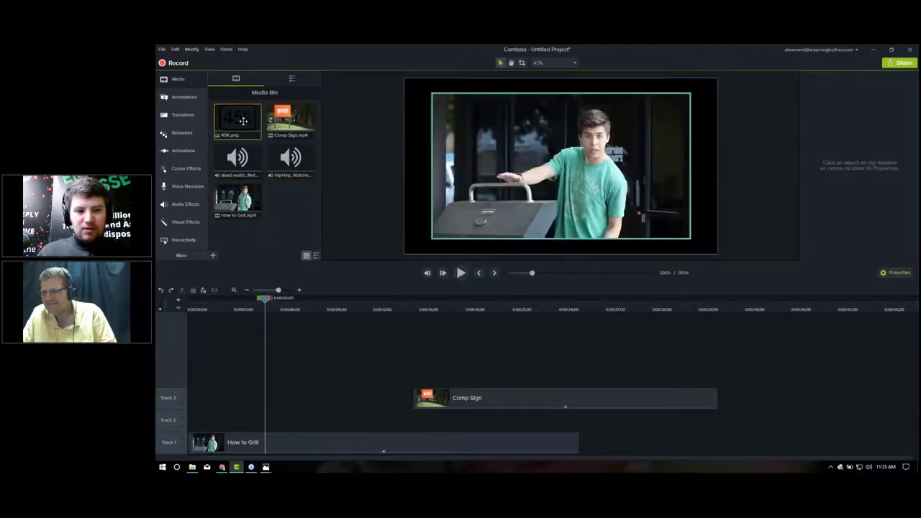
# - Place 45K.png at the start of Track 4, extend its duration to about 9 seconds, and delete it
pyautogui.moveTo(238, 121); pyautogui.dragTo(189, 381)
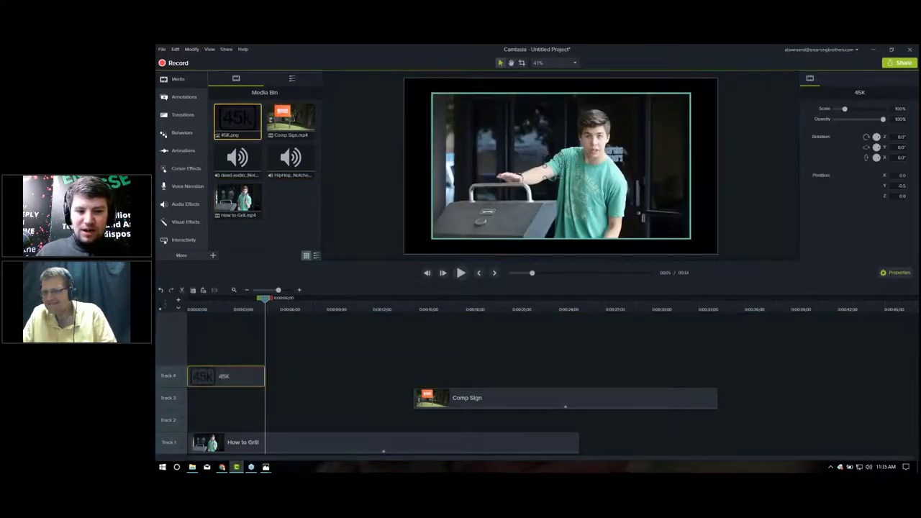
pyautogui.click(219, 309)
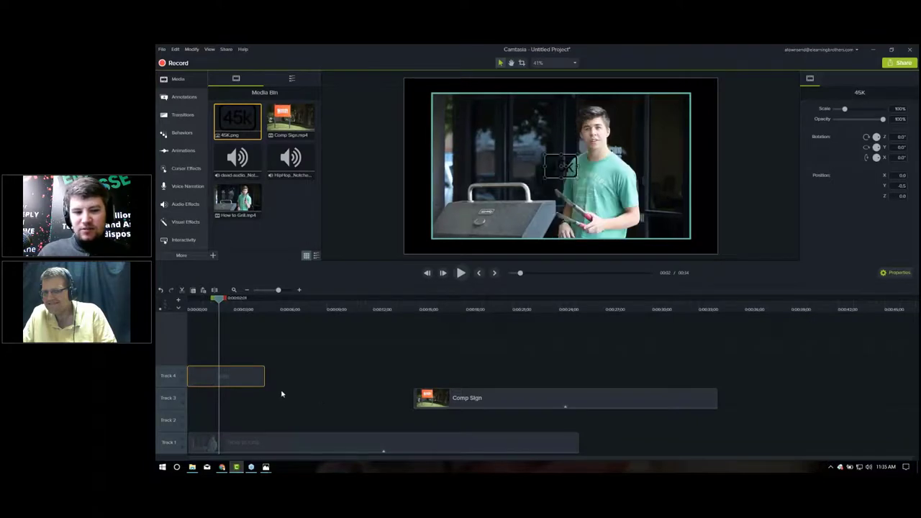
pyautogui.moveTo(263, 380); pyautogui.dragTo(331, 381)
pyautogui.rightClick(299, 377)
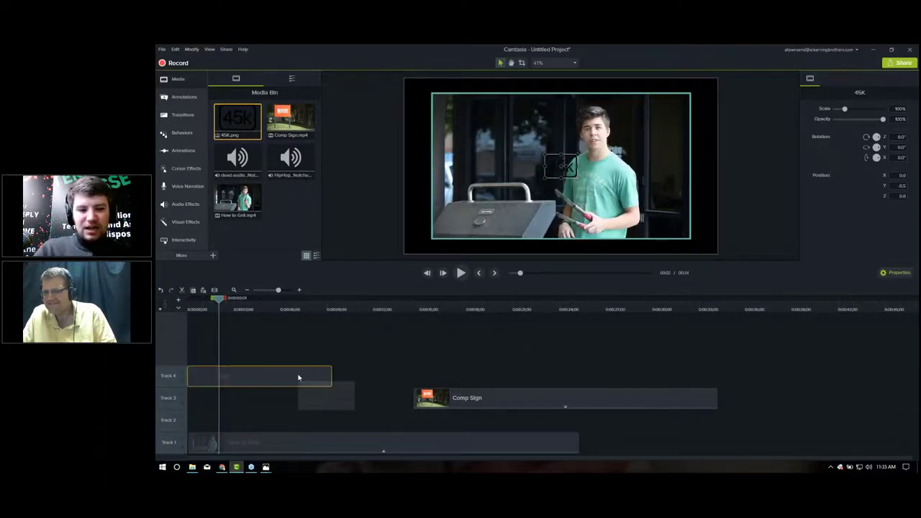
pyautogui.press('Delete')
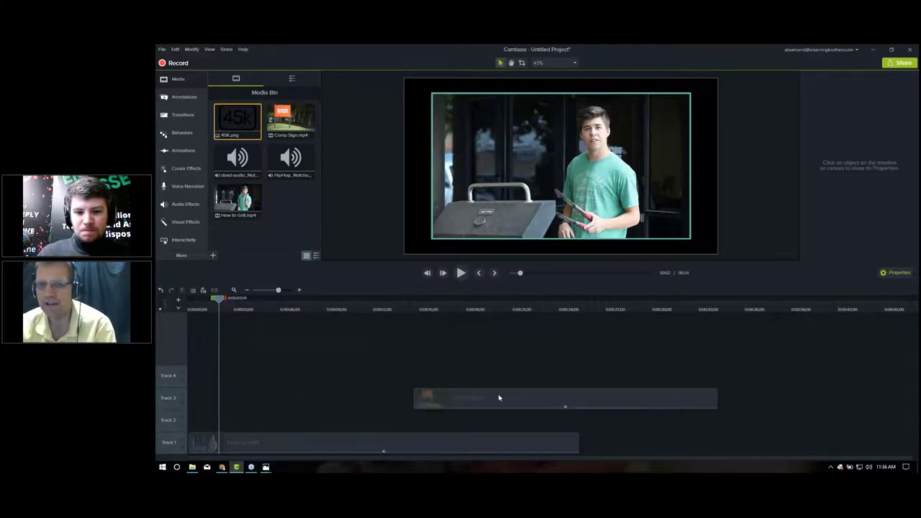
# - Move the Comp Sign clip to Track 2 starting at about 14 seconds and preview it near 19 seconds
pyautogui.moveTo(492, 394); pyautogui.dragTo(485, 420)
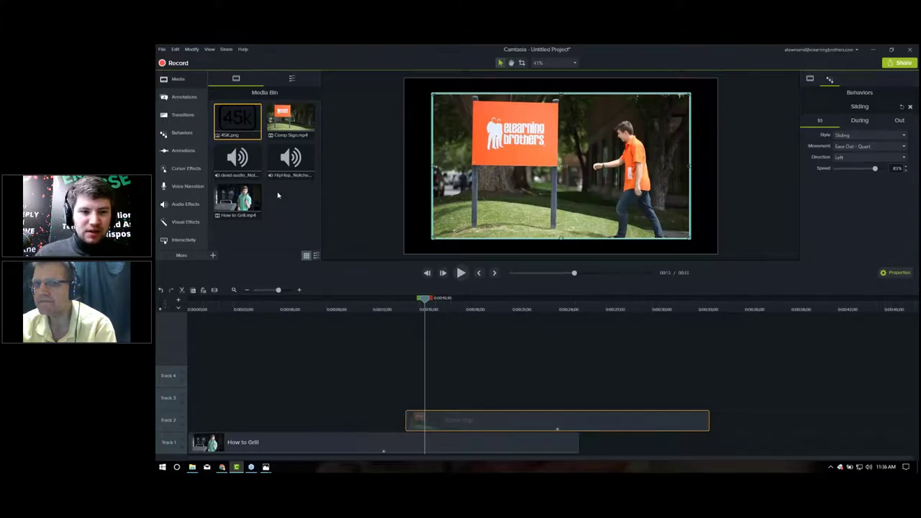
pyautogui.moveTo(419, 304); pyautogui.dragTo(483, 304)
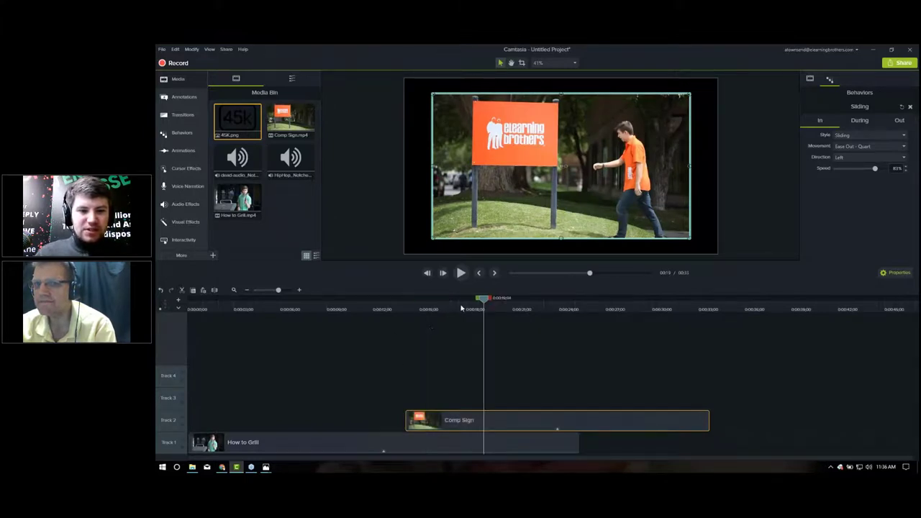
pyautogui.rightClick(483, 420)
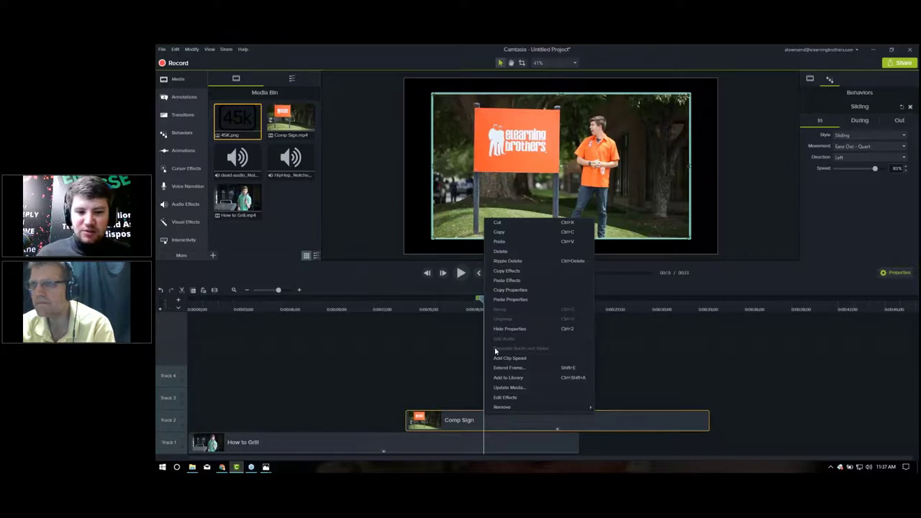
pyautogui.click(451, 358)
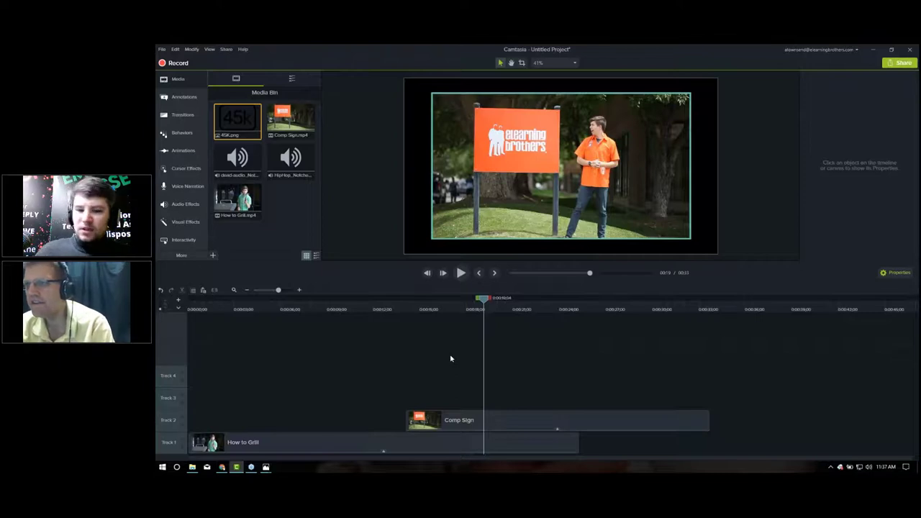
# - Move the Comp Sign clip to the start of Track 2
pyautogui.moveTo(456, 423); pyautogui.dragTo(268, 423)
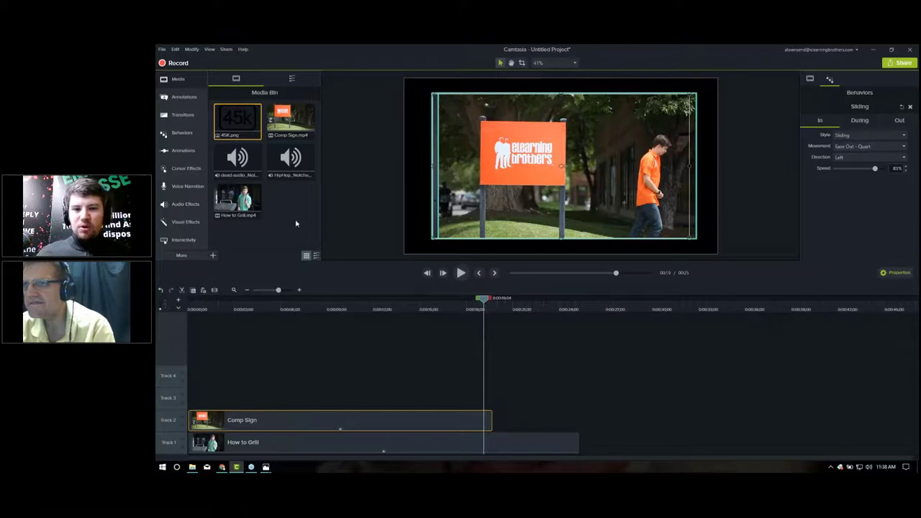
# - Review the canvas dimension presets in the project settings and leave without applying a change
pyautogui.click(554, 63)
pyautogui.click(555, 161)
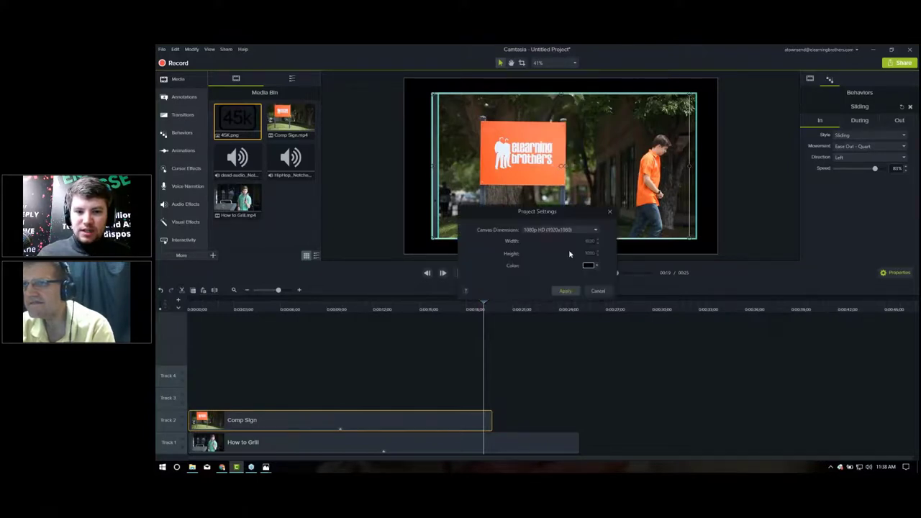
pyautogui.click(565, 230)
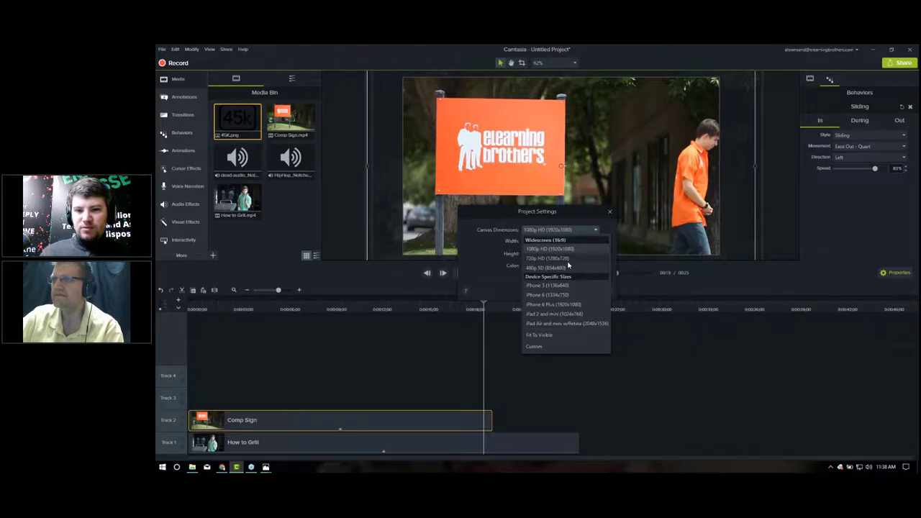
pyautogui.click(682, 285)
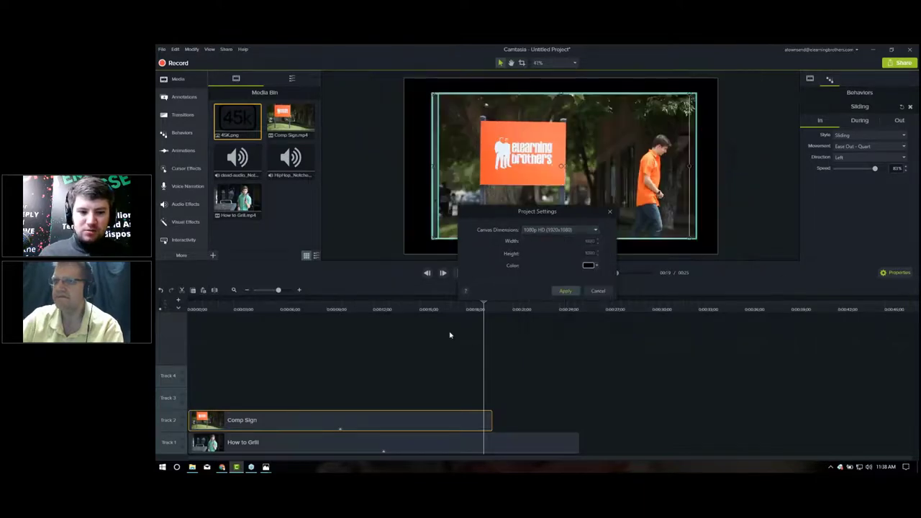
pyautogui.click(592, 292)
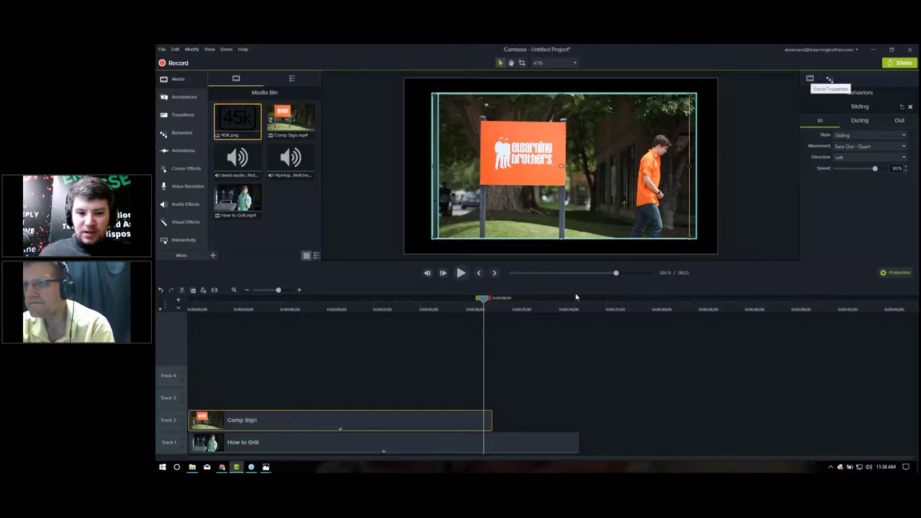
# - Remove the Sliding behavior and the Border effect from the Comp Sign clip
pyautogui.rightClick(369, 423)
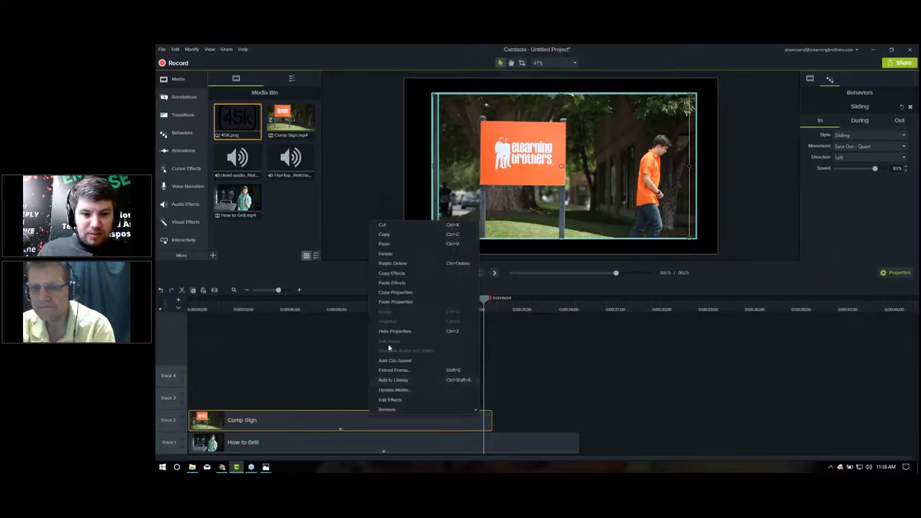
pyautogui.click(344, 405)
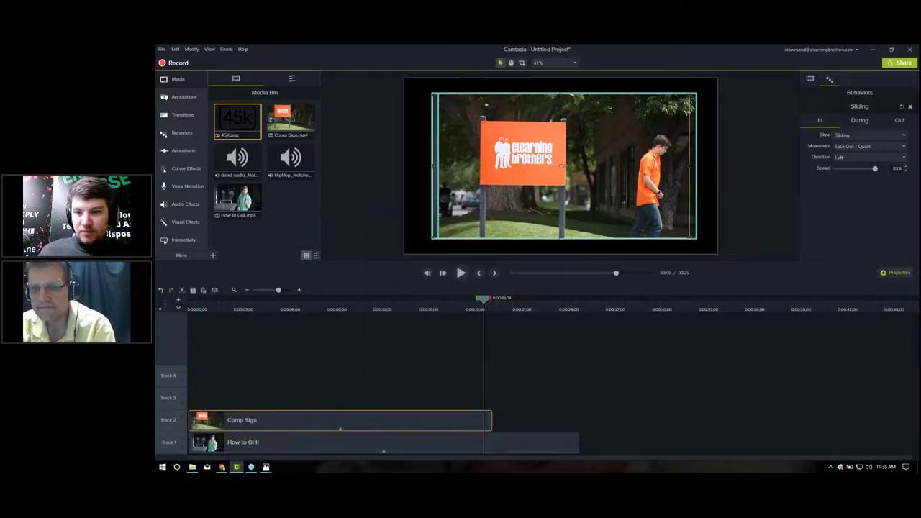
pyautogui.click(909, 106)
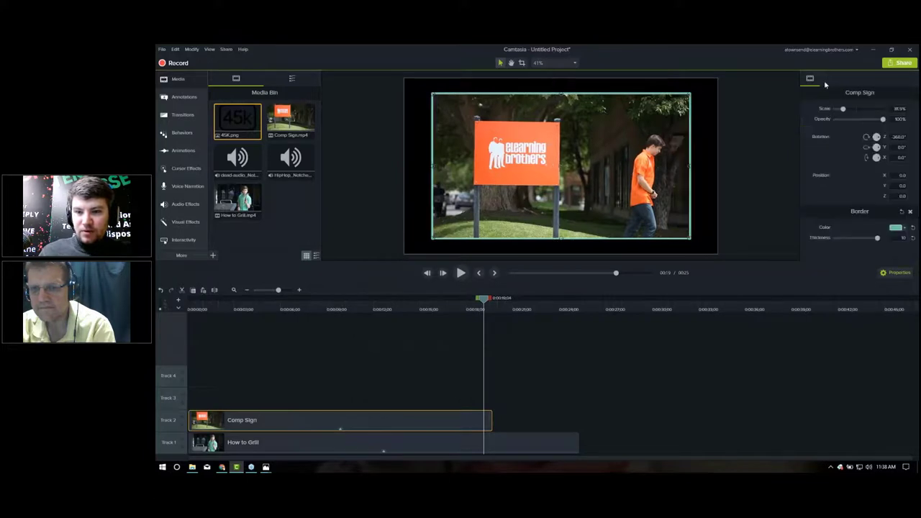
pyautogui.click(909, 211)
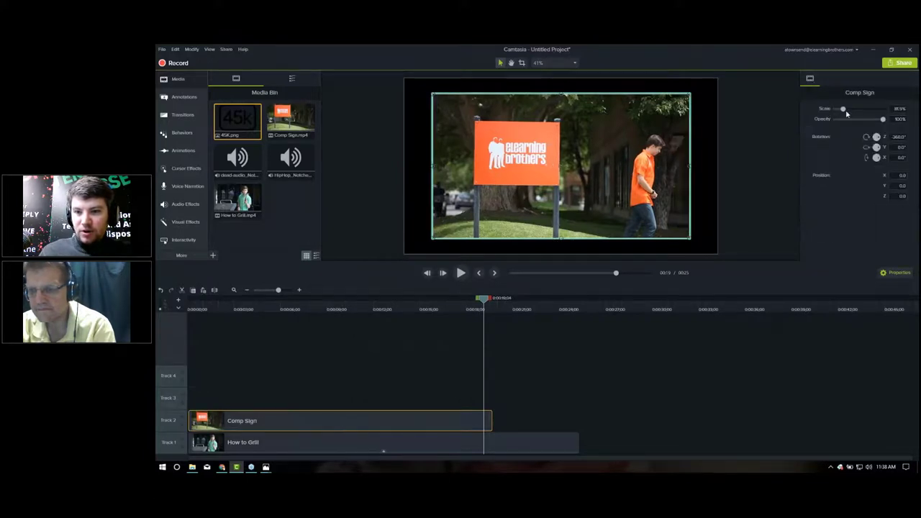
# - Set the Comp Sign clip's scale to 100%
pyautogui.click(897, 109)
pyautogui.write('100')
pyautogui.press('Return')
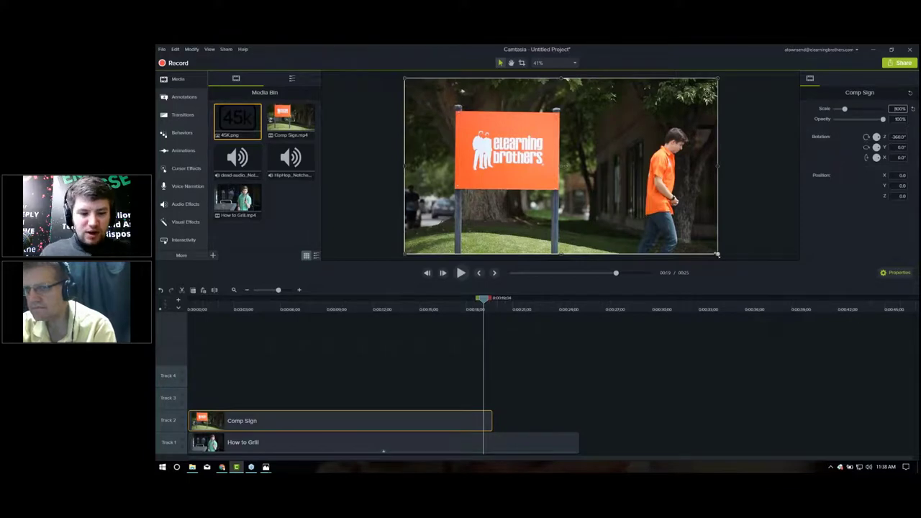
# - Try enlarging the Comp Sign clip beyond the canvas edges, up to about 271% scale, and undo each enlargement
pyautogui.moveTo(717, 253); pyautogui.dragTo(753, 283)
pyautogui.hotkey('ctrl', 'z')
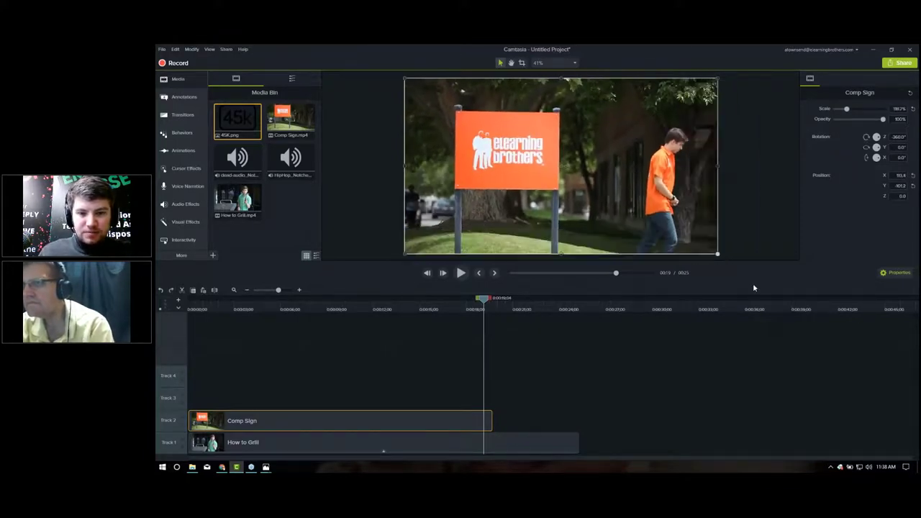
pyautogui.moveTo(718, 253); pyautogui.dragTo(859, 366)
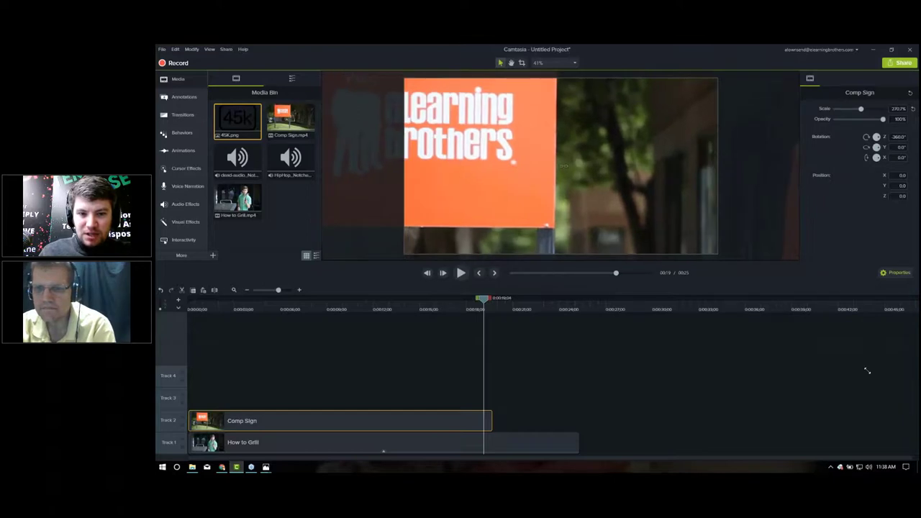
pyautogui.hotkey('ctrl', 'z')
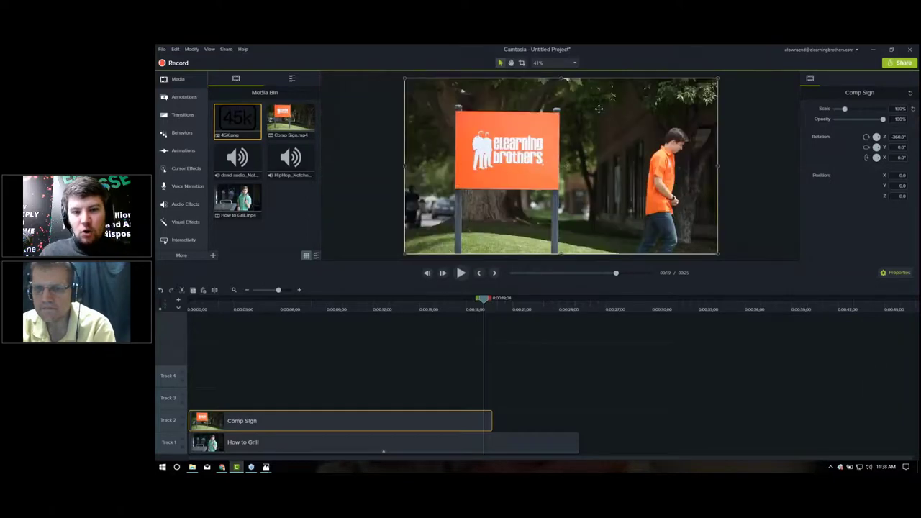
# - Change the project's canvas dimensions to 720p HD (1280x720) and apply the setting
pyautogui.click(572, 63)
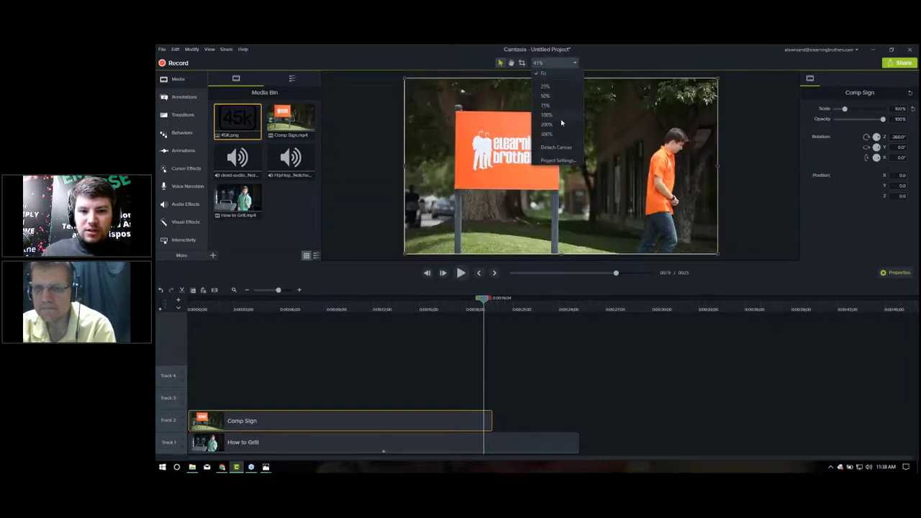
pyautogui.click(561, 160)
pyautogui.click(595, 231)
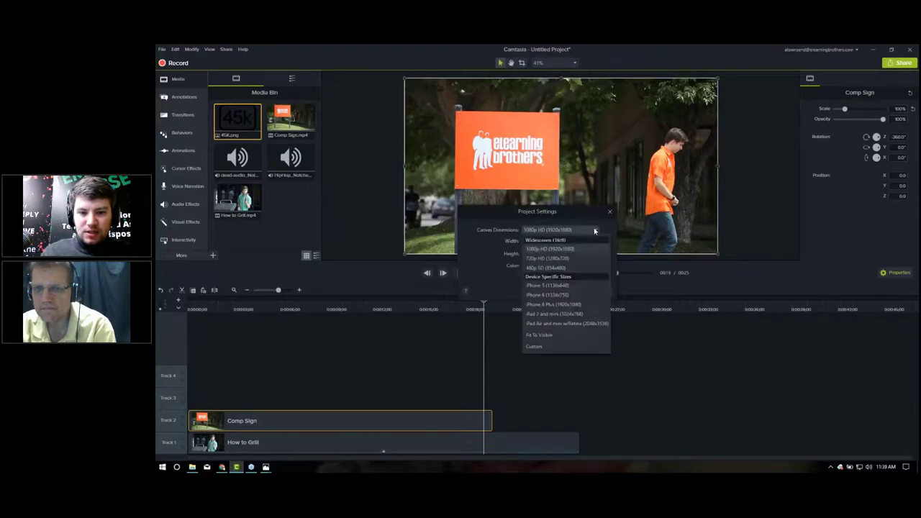
pyautogui.click(572, 263)
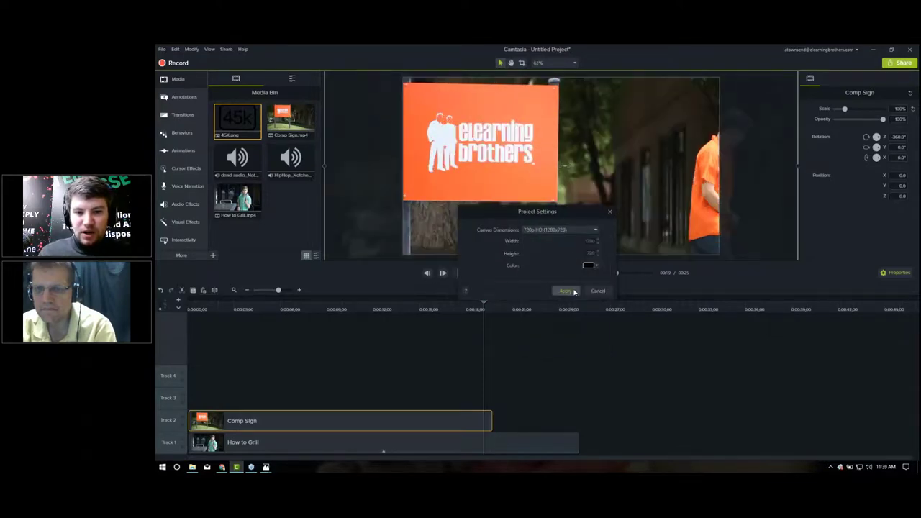
pyautogui.click(564, 291)
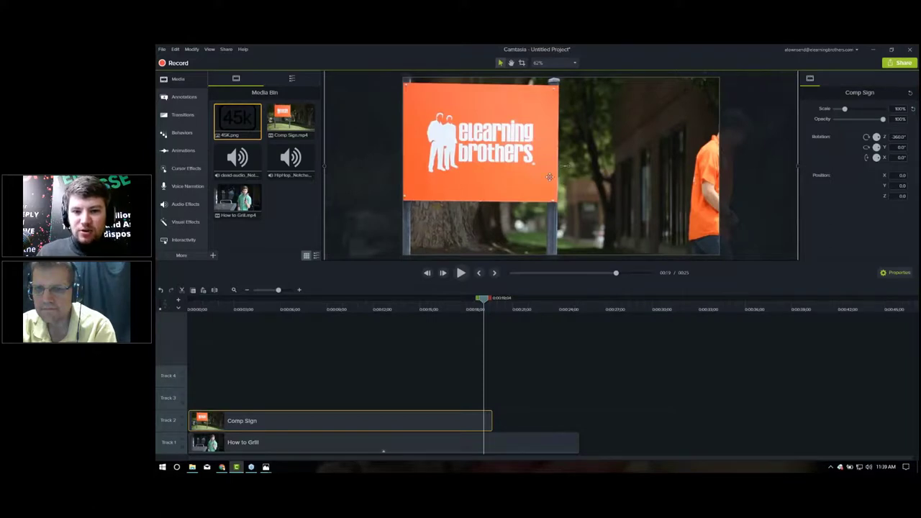
# - Reposition and shrink the Comp Sign clip to 66.7% scale so that it exactly fills the 1280x720 canvas
pyautogui.moveTo(547, 184); pyautogui.dragTo(558, 210)
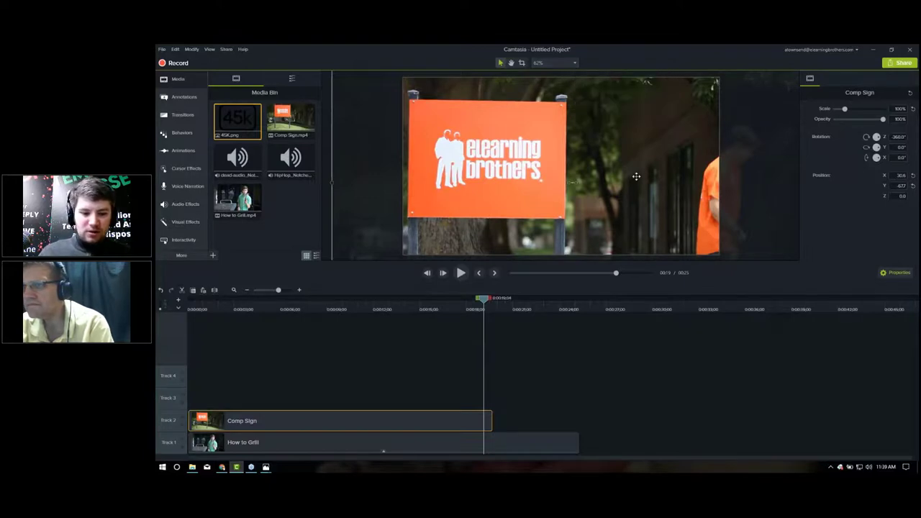
pyautogui.scroll(-3, 648, 190)
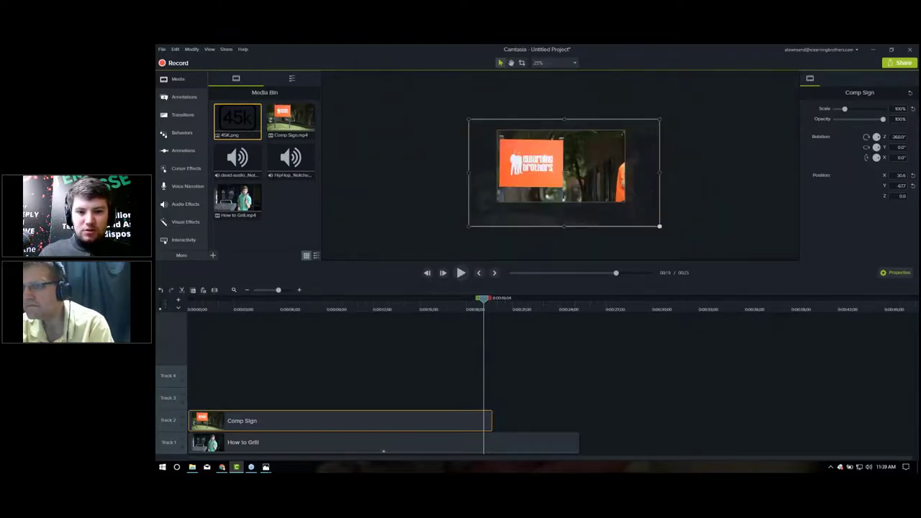
pyautogui.moveTo(657, 222); pyautogui.dragTo(618, 199)
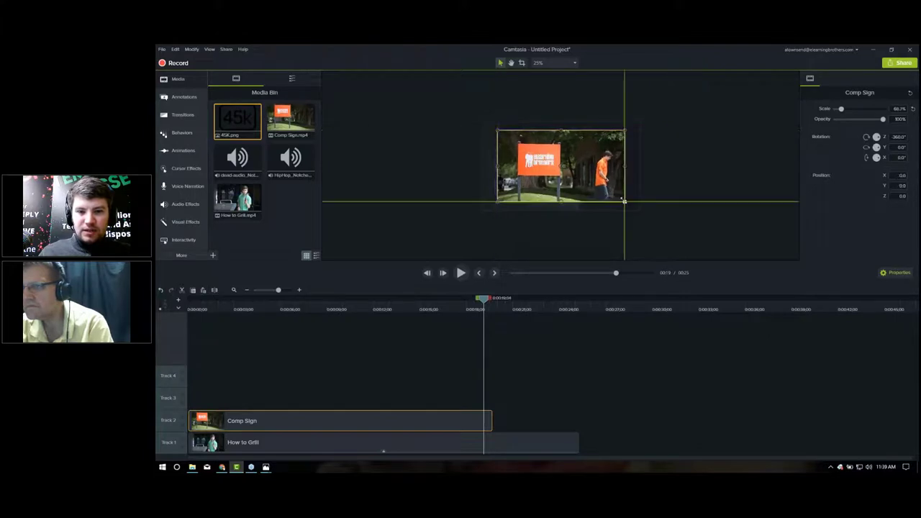
pyautogui.click(554, 62)
pyautogui.click(548, 138)
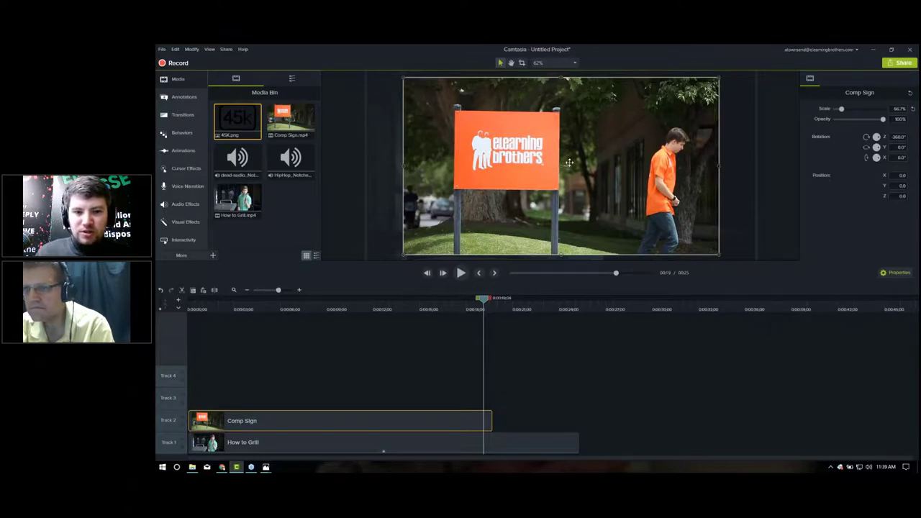
# - Examine the canvas at different zoom levels and select the How to Grill clip that extends behind Comp Sign
pyautogui.scroll(5, 569, 163)
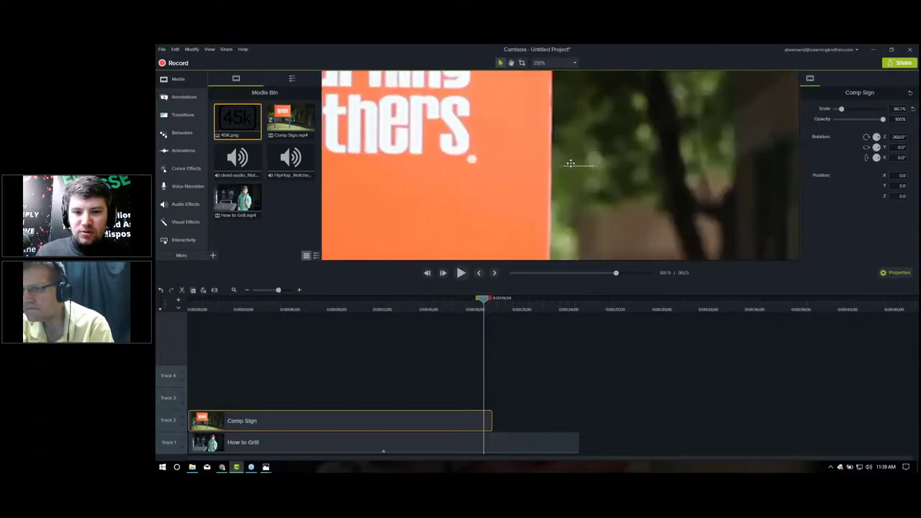
pyautogui.scroll(-8, 570, 163)
pyautogui.scroll(3, 570, 163)
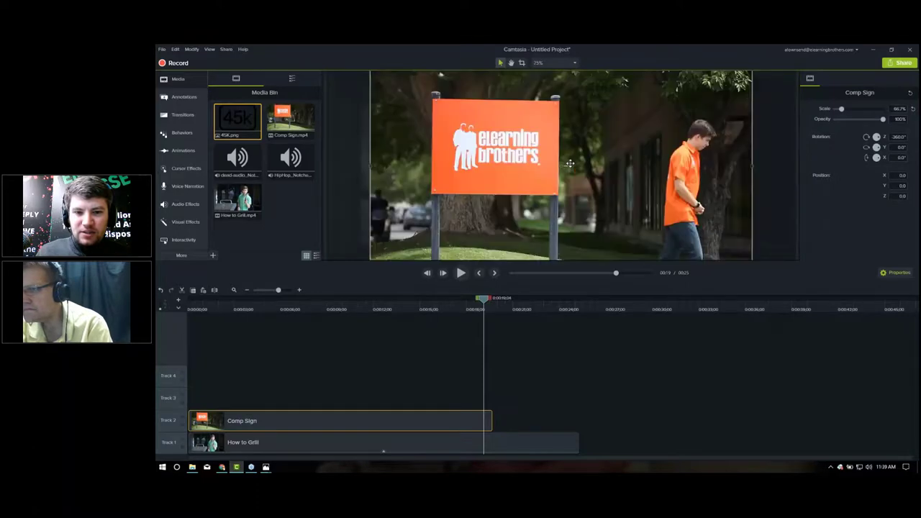
pyautogui.scroll(-3, 568, 163)
pyautogui.scroll(2, 568, 160)
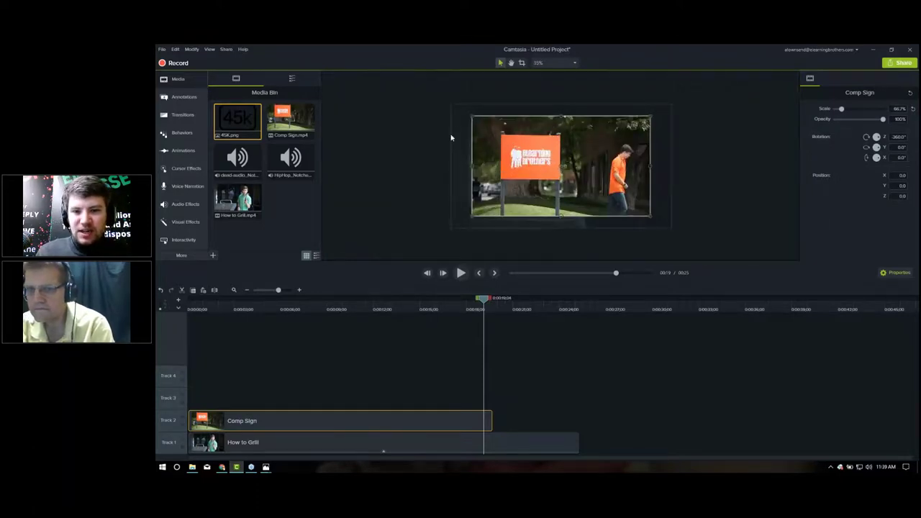
pyautogui.click(667, 215)
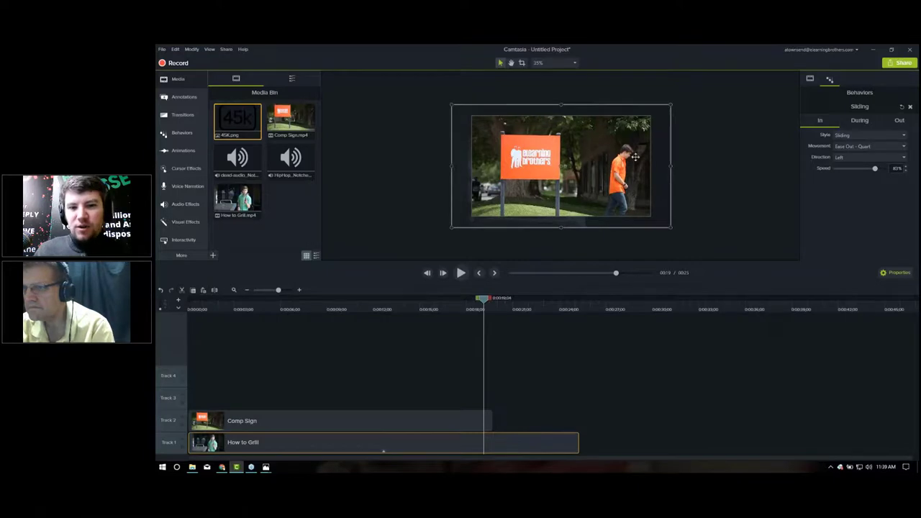
pyautogui.scroll(3, 580, 204)
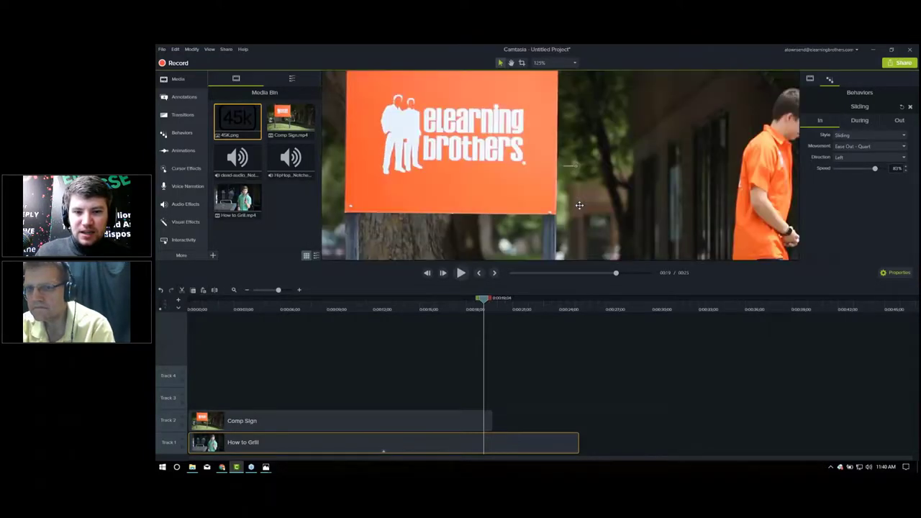
pyautogui.scroll(-3, 579, 205)
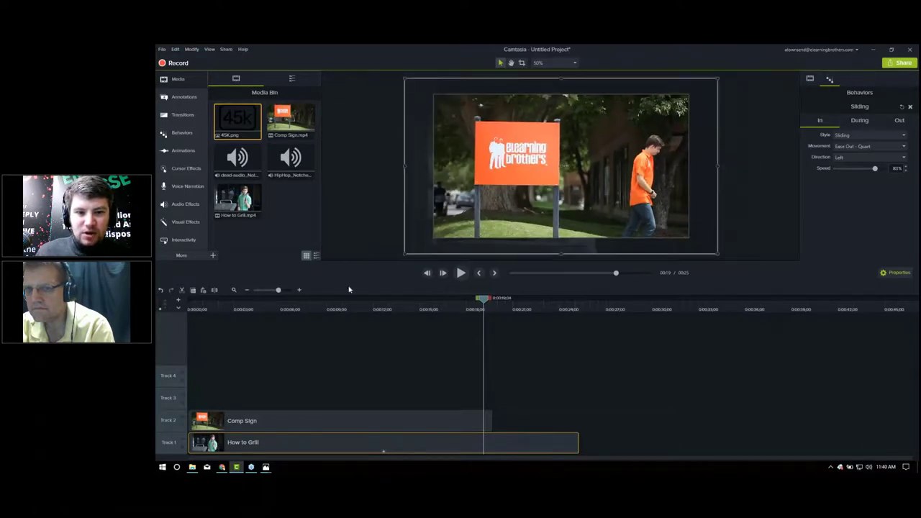
# - Enlarge the canvas area against the timeline and reduce it again, fitting the canvas view to each size
pyautogui.moveTo(364, 263); pyautogui.dragTo(366, 368)
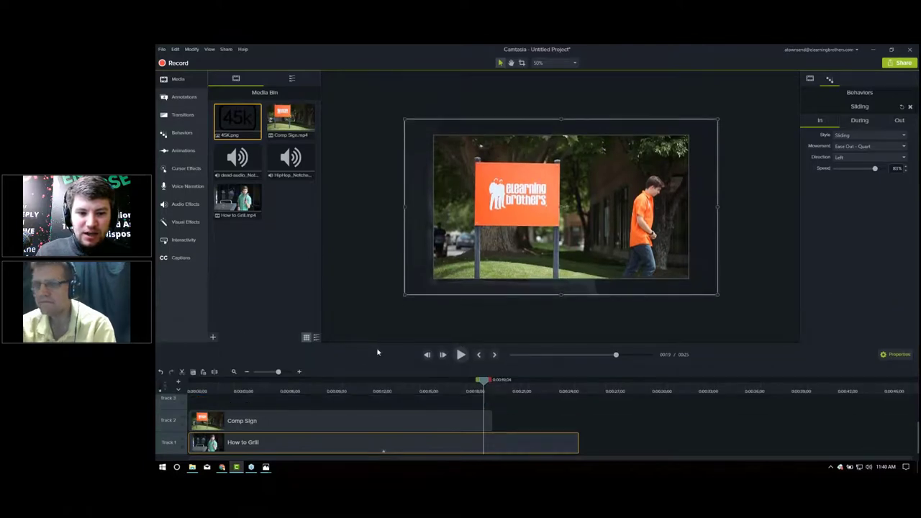
pyautogui.moveTo(377, 346); pyautogui.dragTo(378, 344)
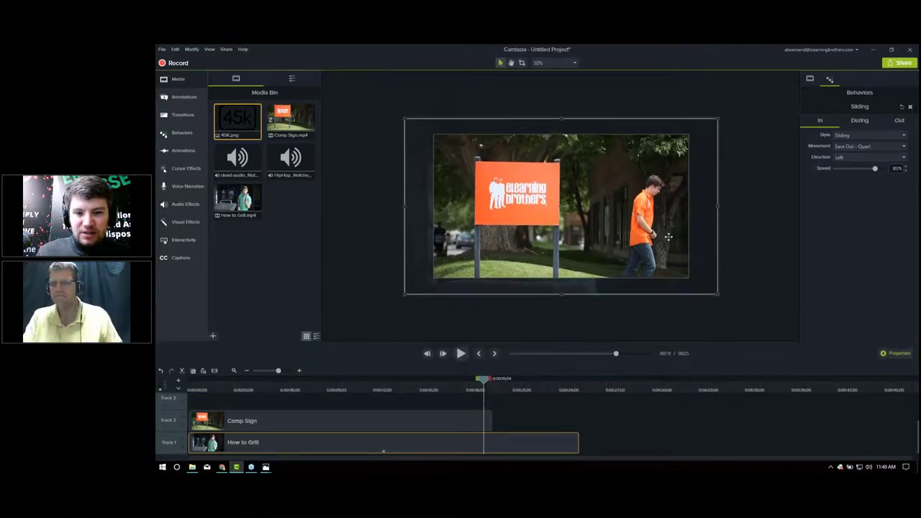
pyautogui.click(573, 63)
pyautogui.click(565, 74)
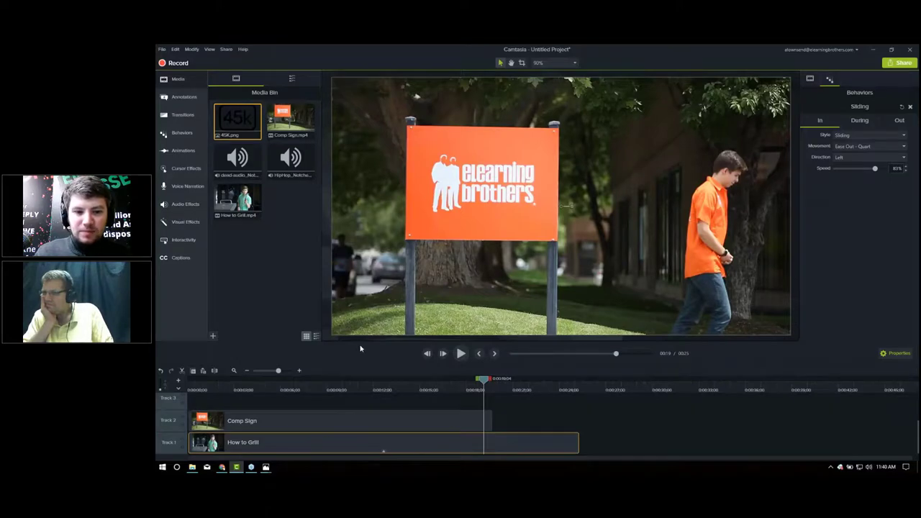
pyautogui.moveTo(361, 341); pyautogui.dragTo(361, 241)
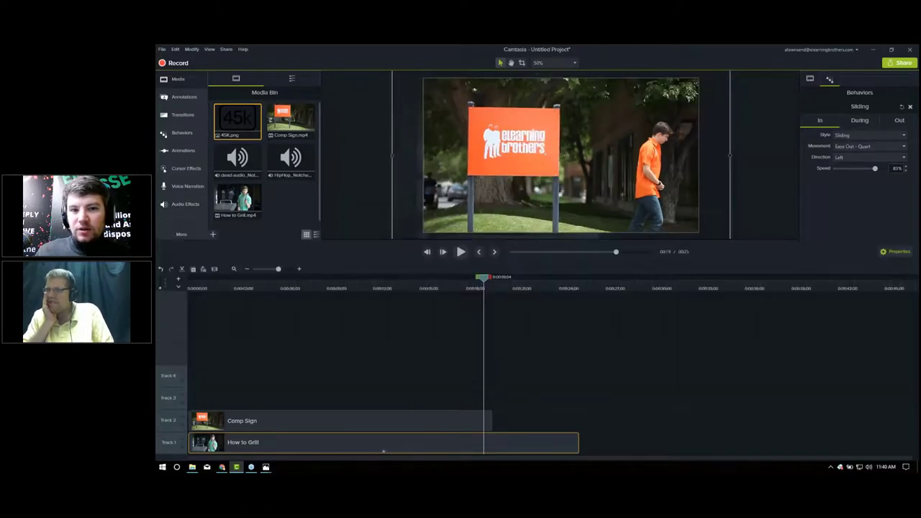
pyautogui.click(554, 63)
pyautogui.click(565, 74)
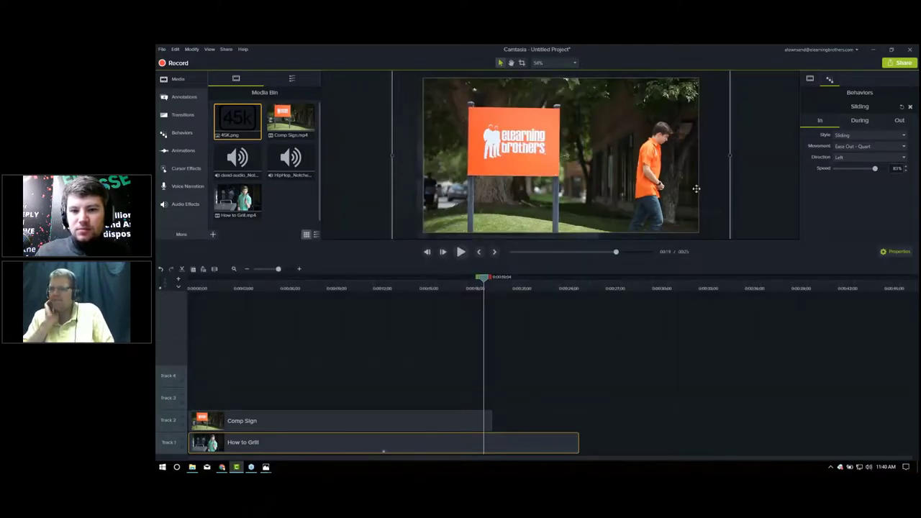
# - Clear the How to Grill selection and select the Comp Sign clip on the canvas with all its edges in view
pyautogui.click(765, 216)
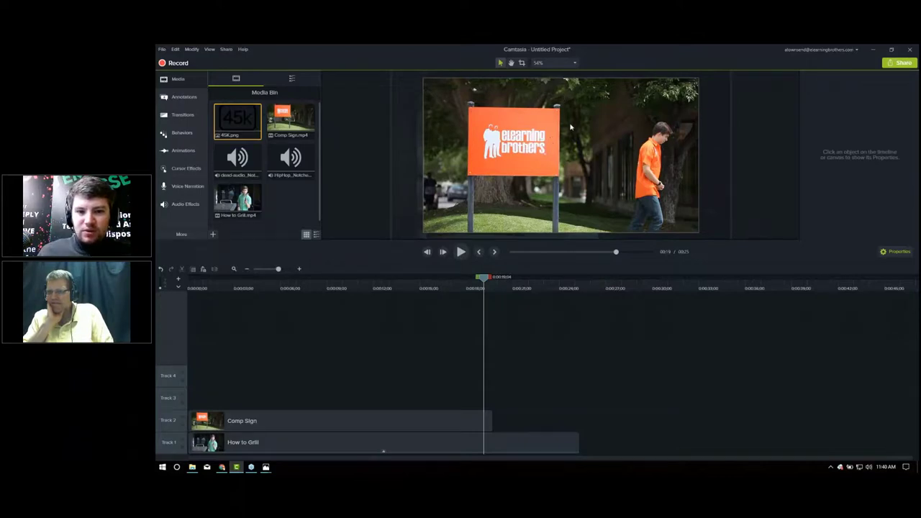
pyautogui.click(534, 224)
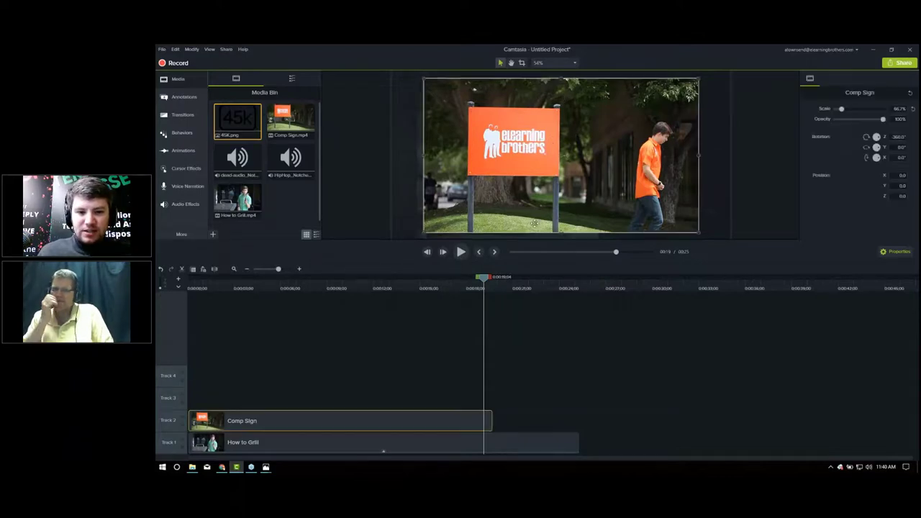
pyautogui.scroll(-2, 650, 194)
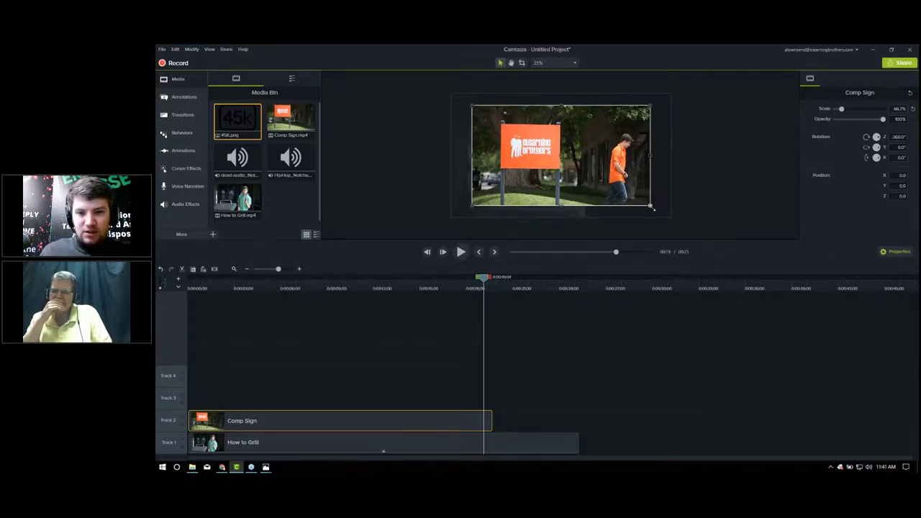
# - Add a Custom animation to the Comp Sign clip at about 11 seconds and enlarge the clip to about 82% scale at its end
pyautogui.moveTo(651, 206)
pyautogui.mouseDown()
pyautogui.moveTo(669, 216)
pyautogui.moveTo(650, 207)
pyautogui.mouseUp()
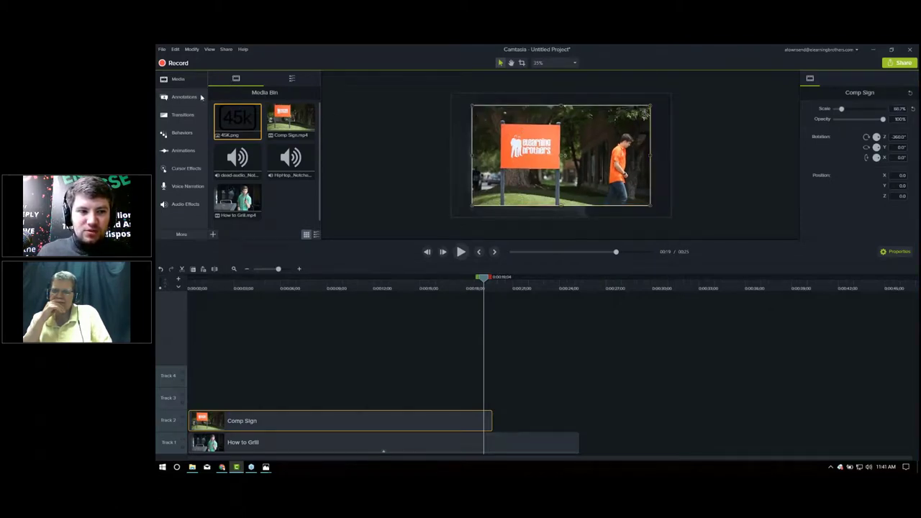
pyautogui.click(352, 286)
pyautogui.moveTo(288, 119)
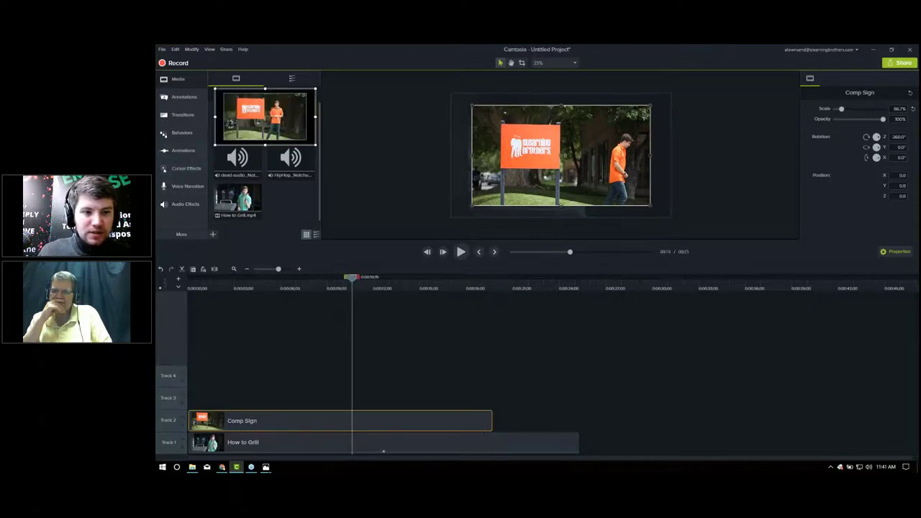
pyautogui.click(182, 150)
pyautogui.click(293, 76)
pyautogui.moveTo(238, 99); pyautogui.dragTo(362, 423)
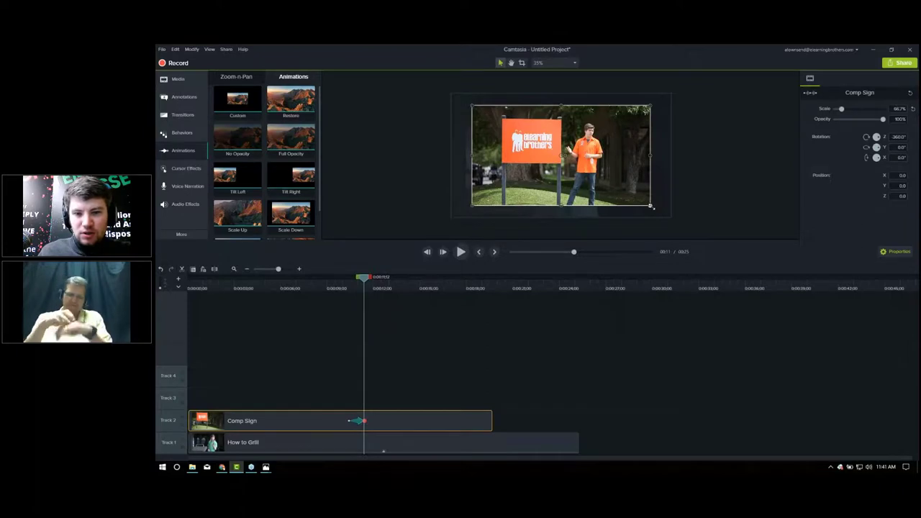
pyautogui.moveTo(651, 206); pyautogui.dragTo(670, 216)
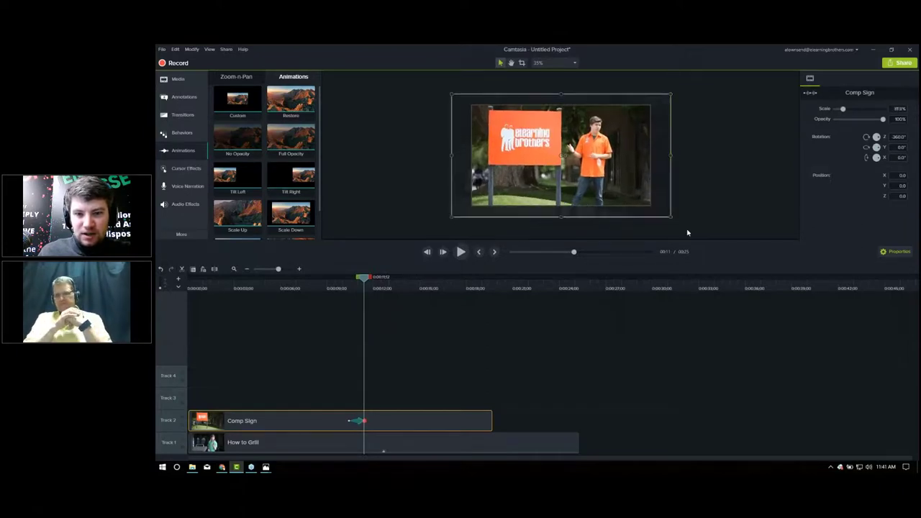
pyautogui.click(706, 181)
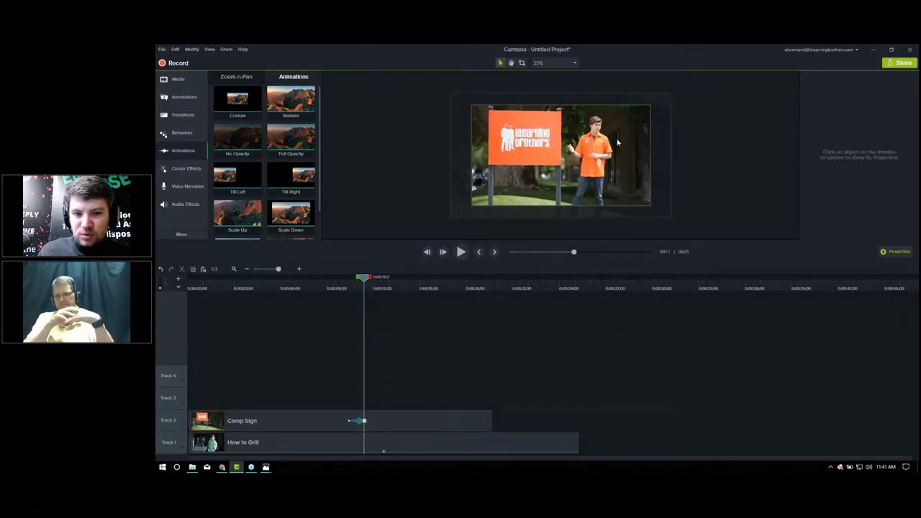
# - Add a Restore animation to the Comp Sign clip at about 13 seconds and check the frame just after it
pyautogui.click(387, 288)
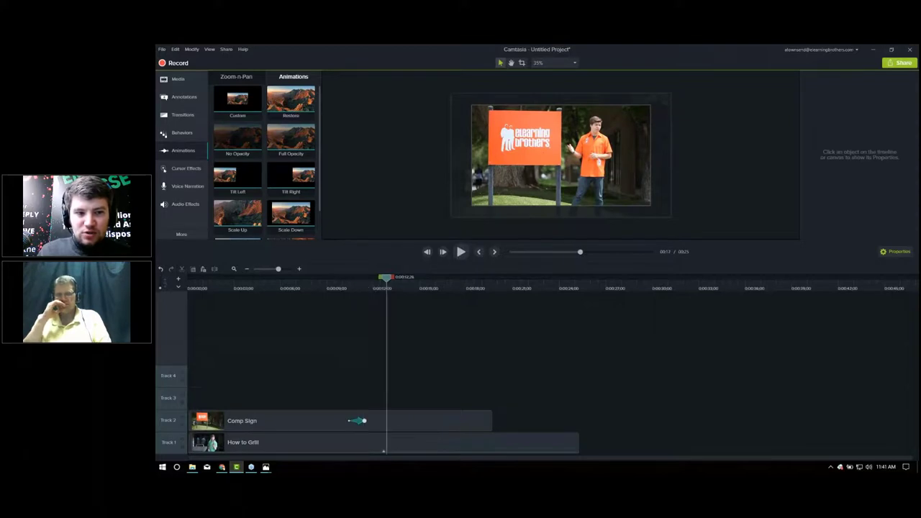
pyautogui.moveTo(418, 350)
pyautogui.mouseDown()
pyautogui.moveTo(394, 430)
pyautogui.moveTo(402, 422)
pyautogui.mouseUp()
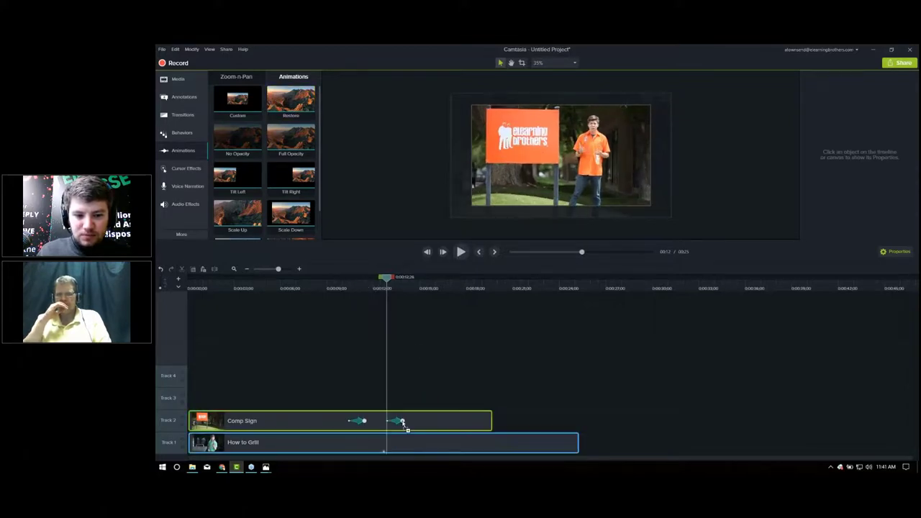
pyautogui.click(402, 287)
pyautogui.moveTo(396, 288); pyautogui.dragTo(406, 298)
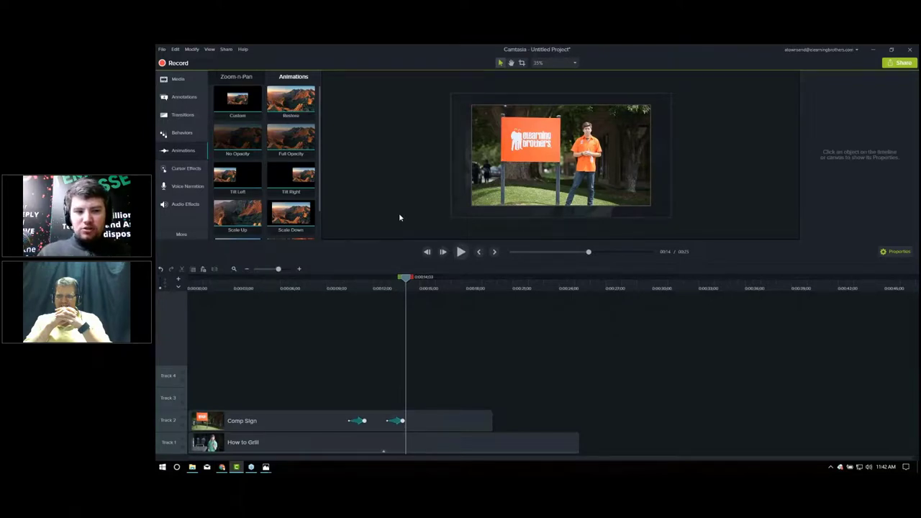
pyautogui.click(192, 138)
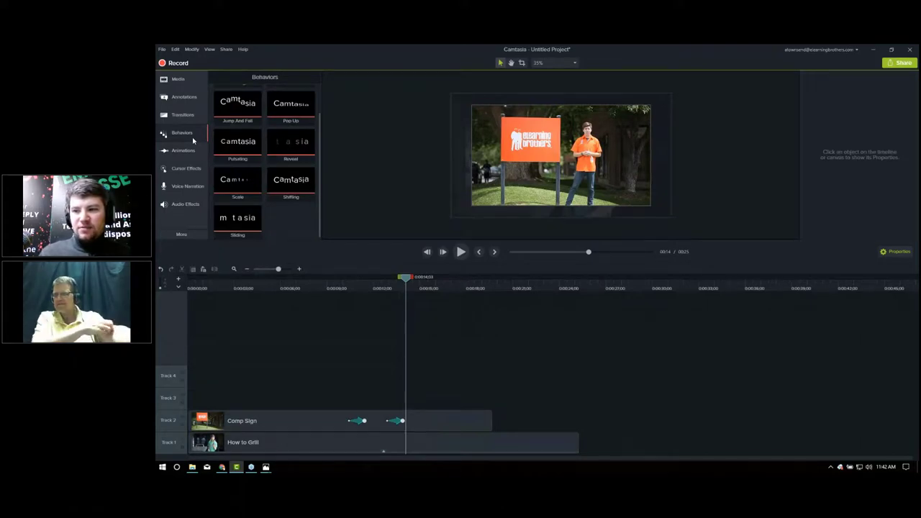
pyautogui.click(182, 150)
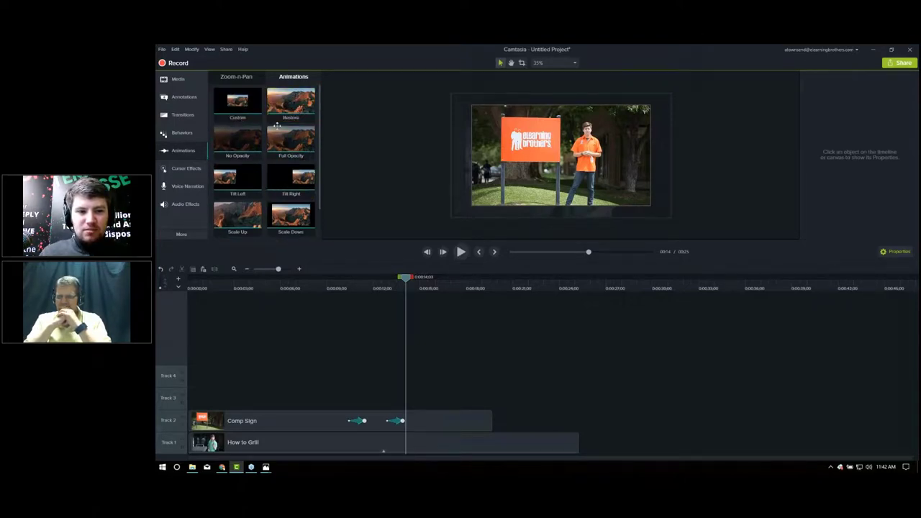
pyautogui.click(171, 136)
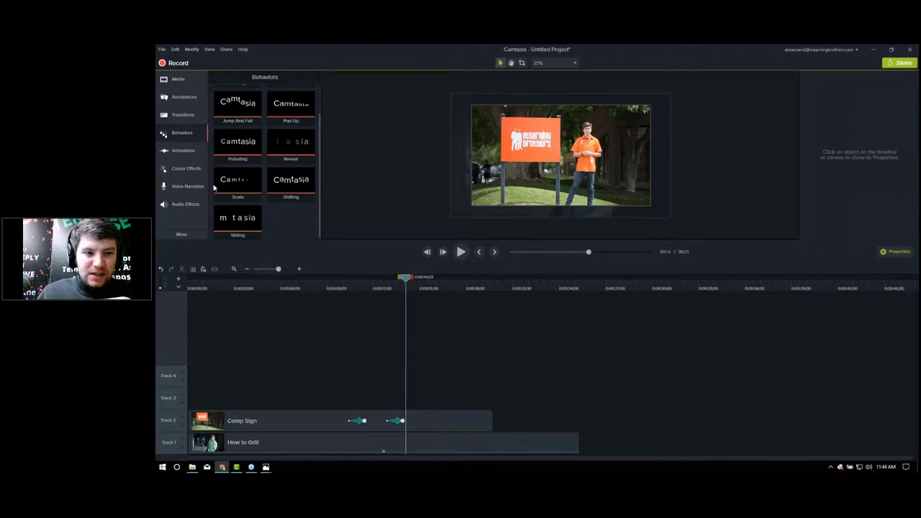
# - Place 45K.png from the media bin on Track 3 above the Comp Sign clip, starting at about 14 seconds
pyautogui.click(176, 79)
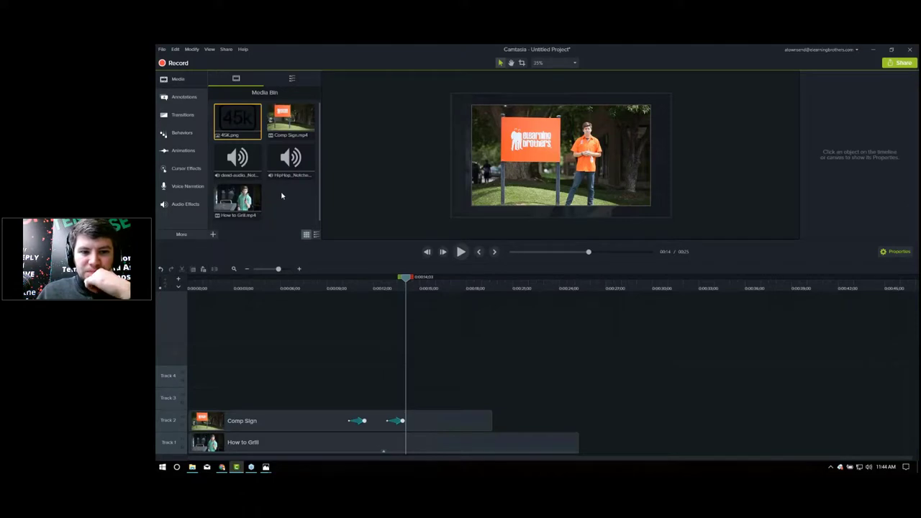
pyautogui.moveTo(238, 120); pyautogui.dragTo(435, 398)
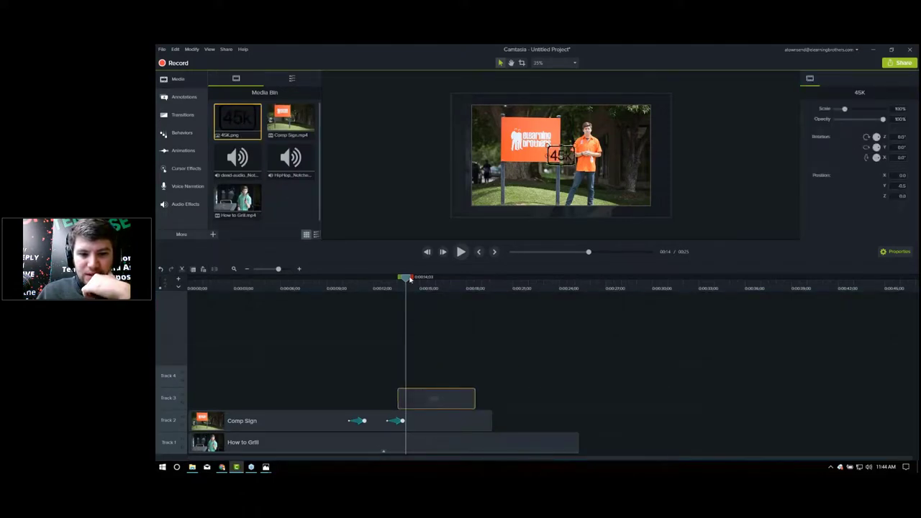
pyautogui.moveTo(410, 279); pyautogui.dragTo(418, 279)
# - Enlarge the canvas area with the view set to fit, and move the 45K image onto the orange sign
pyautogui.click(555, 63)
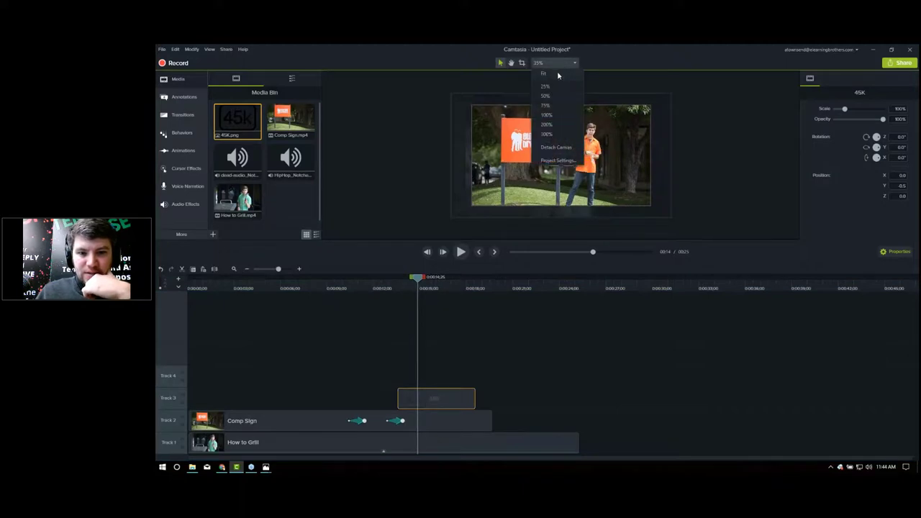
pyautogui.click(557, 75)
pyautogui.moveTo(369, 261); pyautogui.dragTo(367, 315)
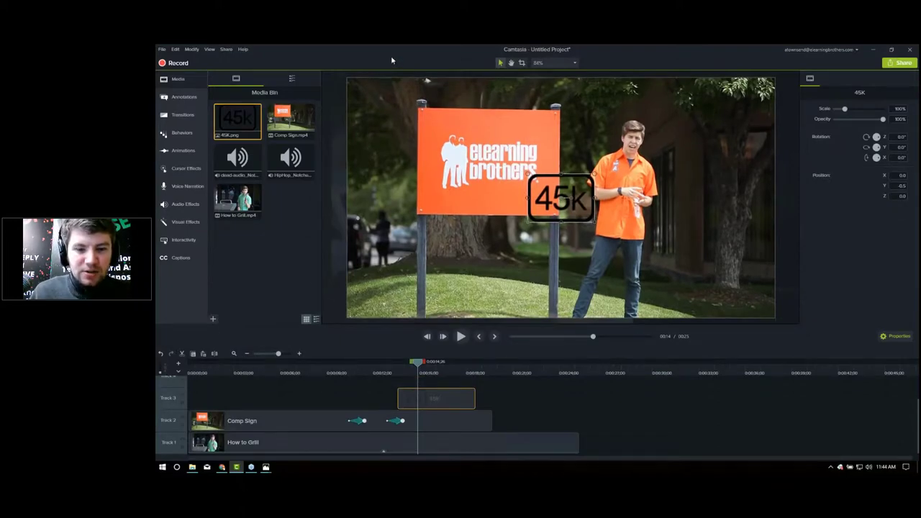
pyautogui.click(684, 398)
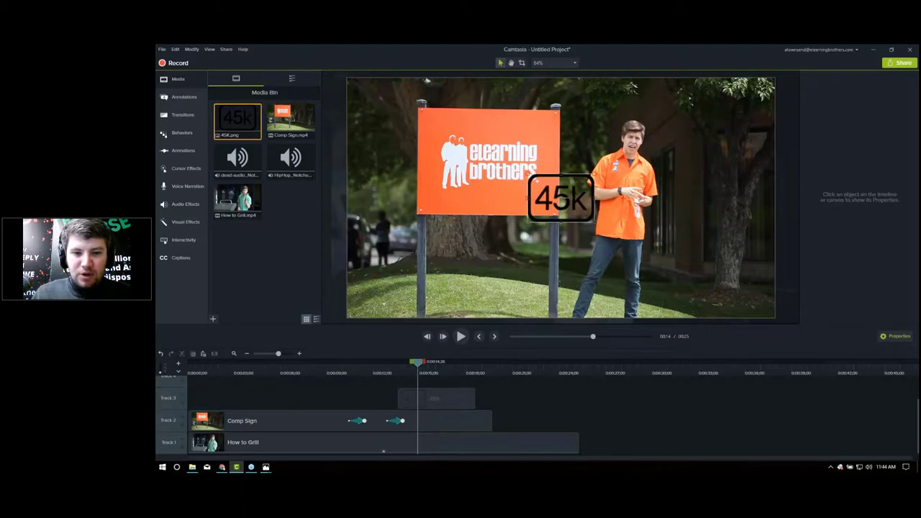
pyautogui.moveTo(553, 201); pyautogui.dragTo(492, 138)
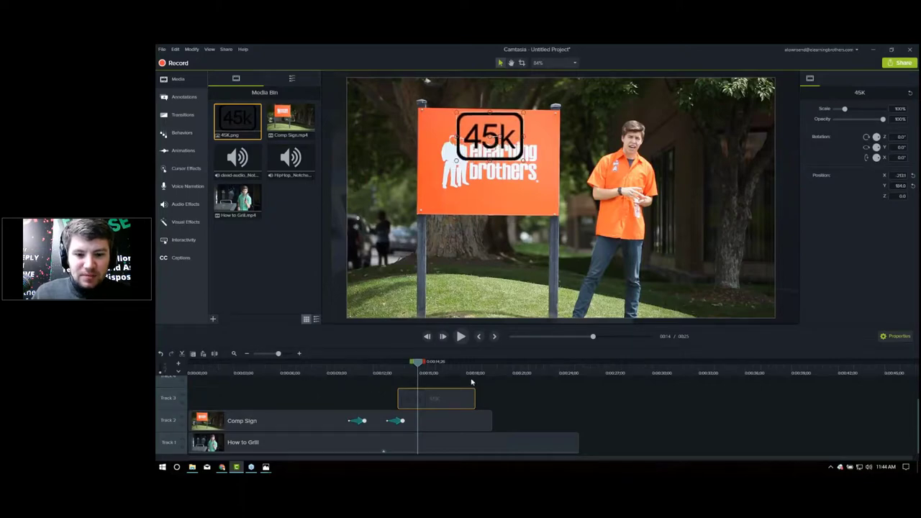
# - Move the 45K clip on Track 3 past the end of How to Grill, centred on the canvas at about 360% scale
pyautogui.hotkey('ctrl', 'End')
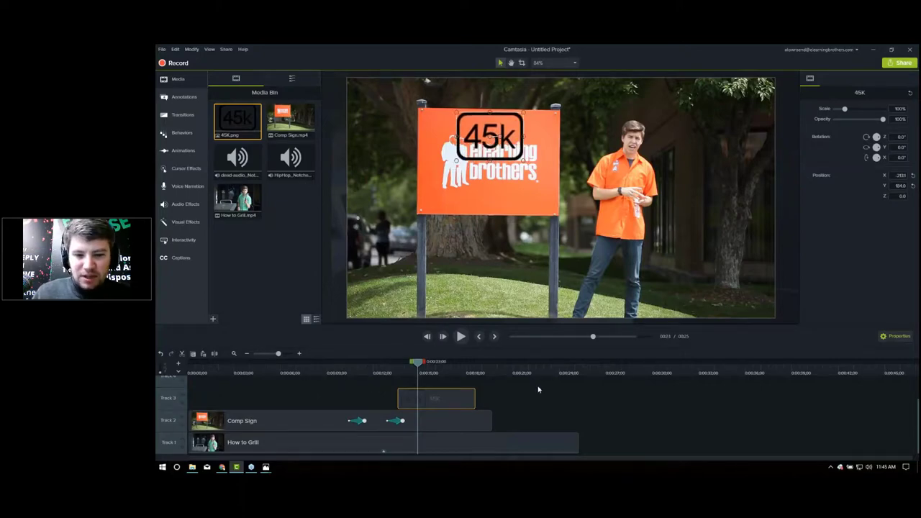
pyautogui.moveTo(448, 401); pyautogui.dragTo(633, 410)
pyautogui.moveTo(506, 142); pyautogui.dragTo(575, 206)
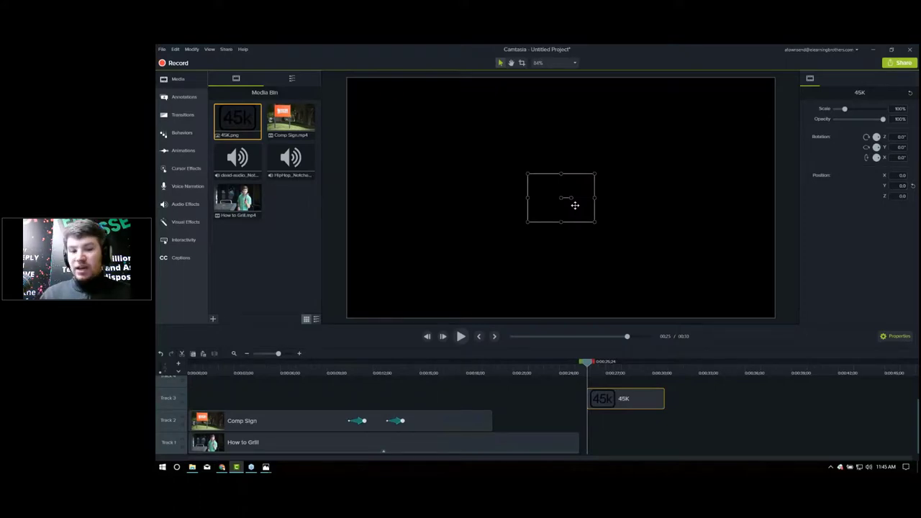
pyautogui.moveTo(594, 221); pyautogui.dragTo(681, 284)
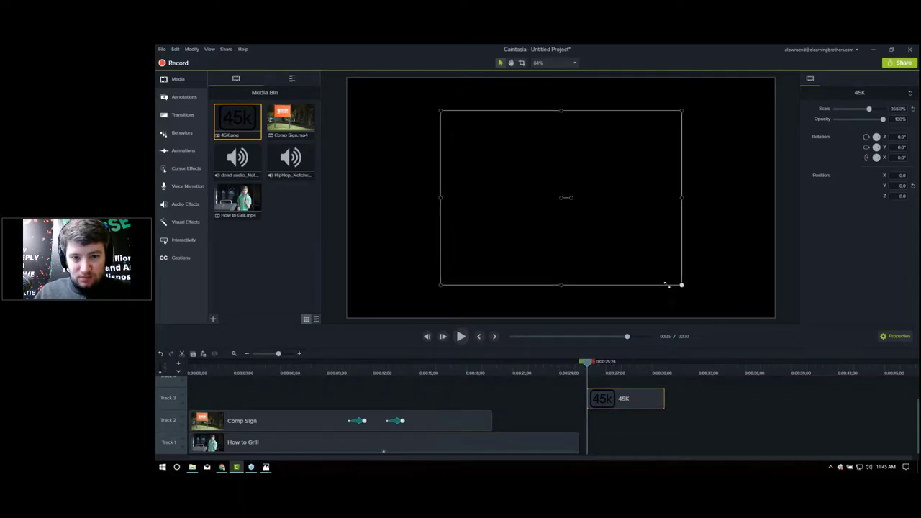
pyautogui.click(777, 260)
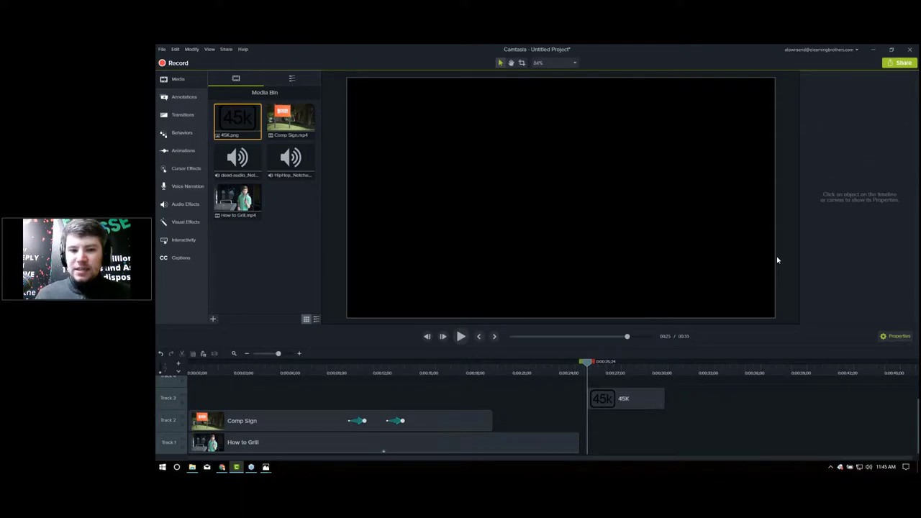
# - Try a white Colorize effect with a reduced amount on the 45K clip and remove the effect
pyautogui.click(184, 224)
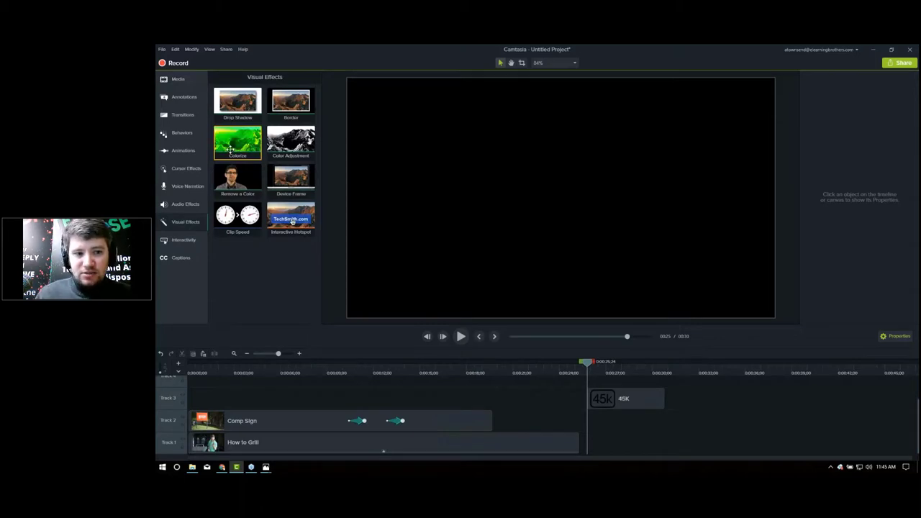
pyautogui.hotkey('ctrl', 'a')
pyautogui.moveTo(238, 139); pyautogui.dragTo(637, 403)
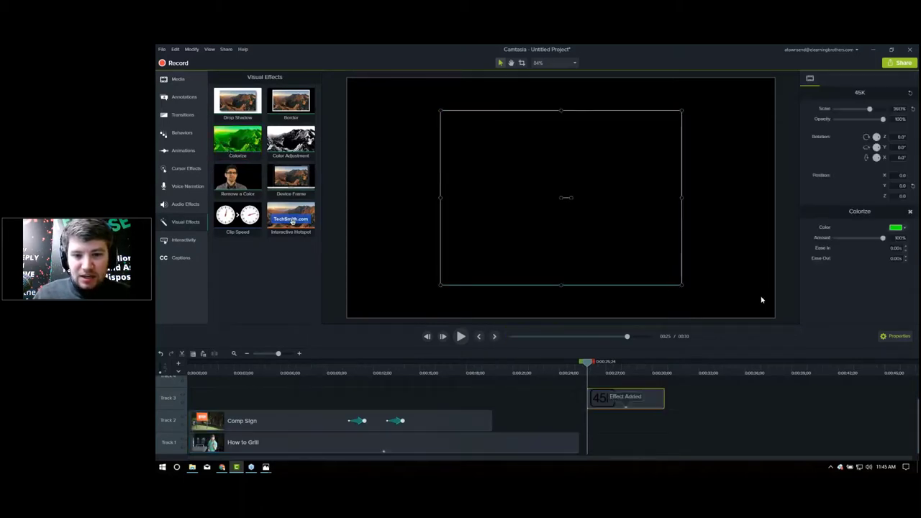
pyautogui.click(899, 229)
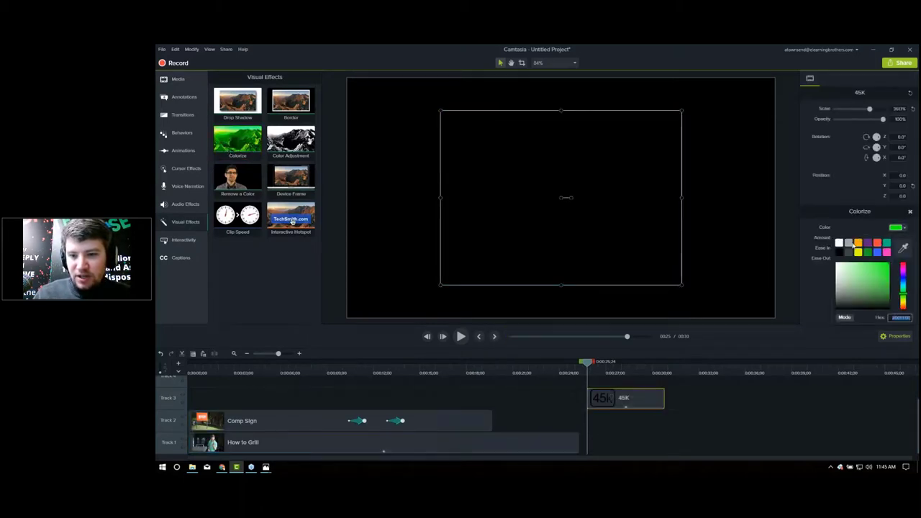
pyautogui.click(843, 247)
pyautogui.moveTo(882, 238); pyautogui.dragTo(881, 237)
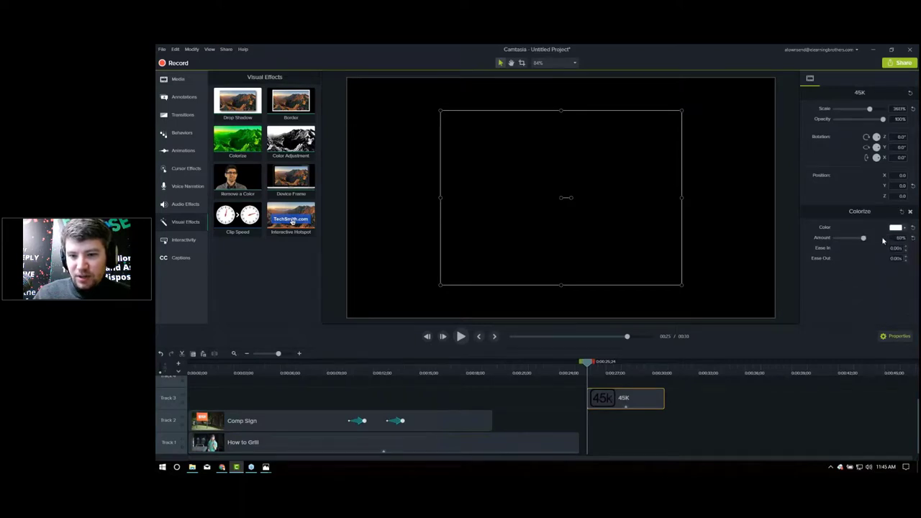
pyautogui.click(911, 213)
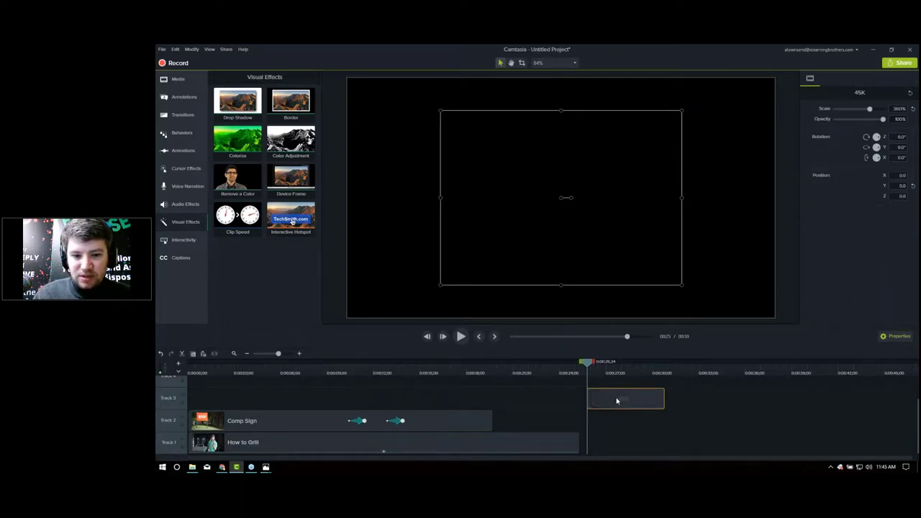
pyautogui.click(616, 374)
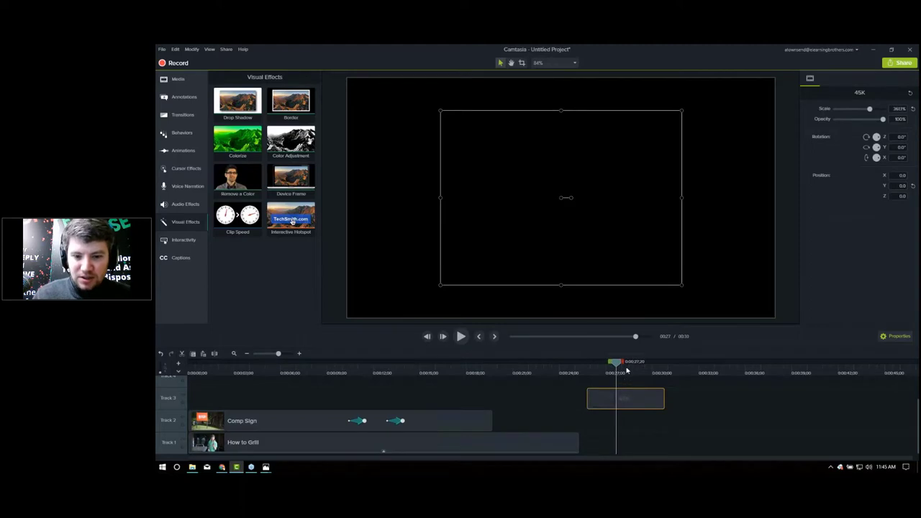
pyautogui.click(627, 371)
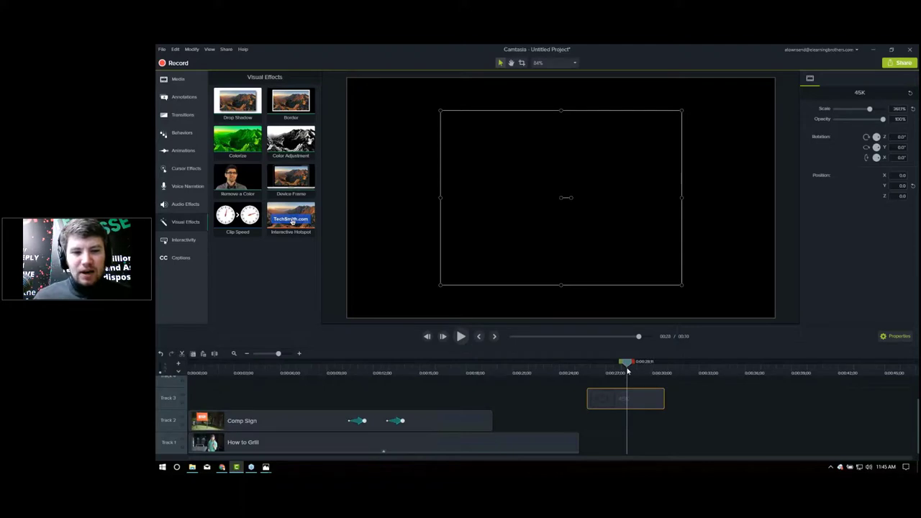
pyautogui.click(178, 79)
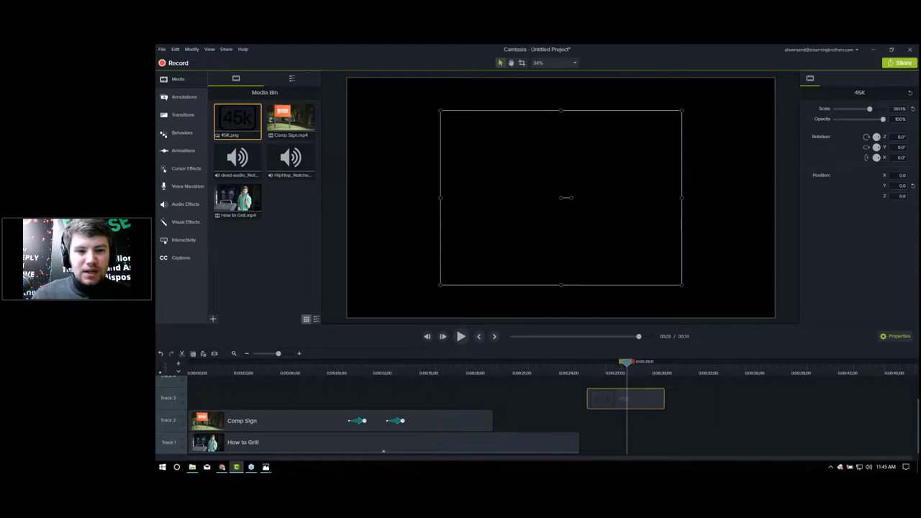
pyautogui.click(284, 256)
pyautogui.rightClick(284, 256)
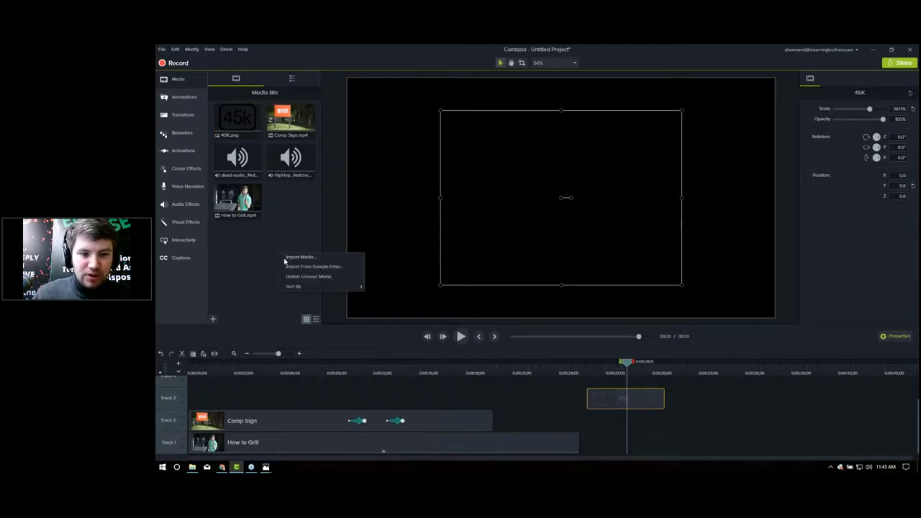
pyautogui.click(287, 257)
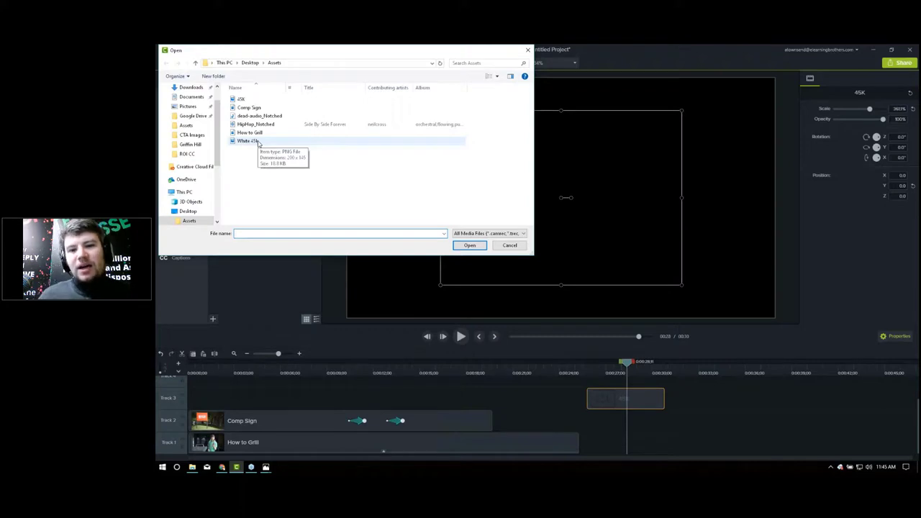
pyautogui.click(527, 51)
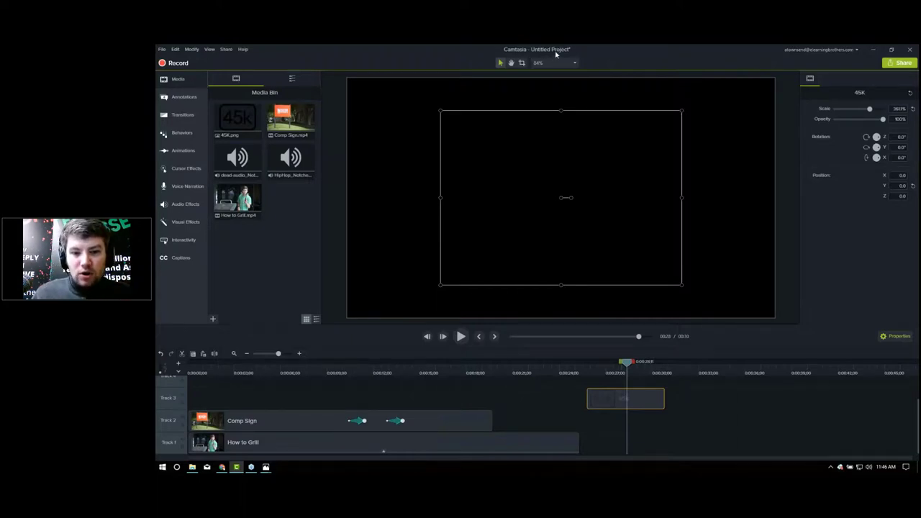
# - Update the media of the 45K clip on Track 3 with the White 45k file from the Assets folder
pyautogui.rightClick(622, 400)
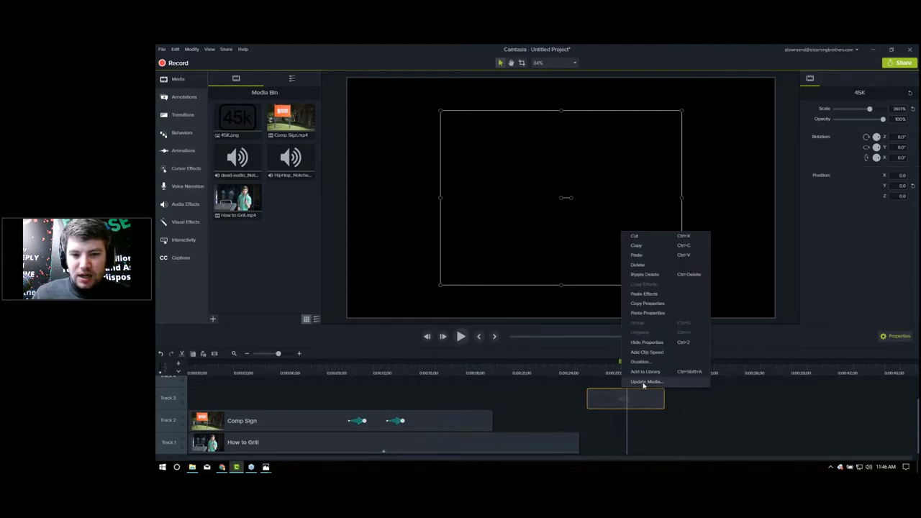
pyautogui.click(654, 383)
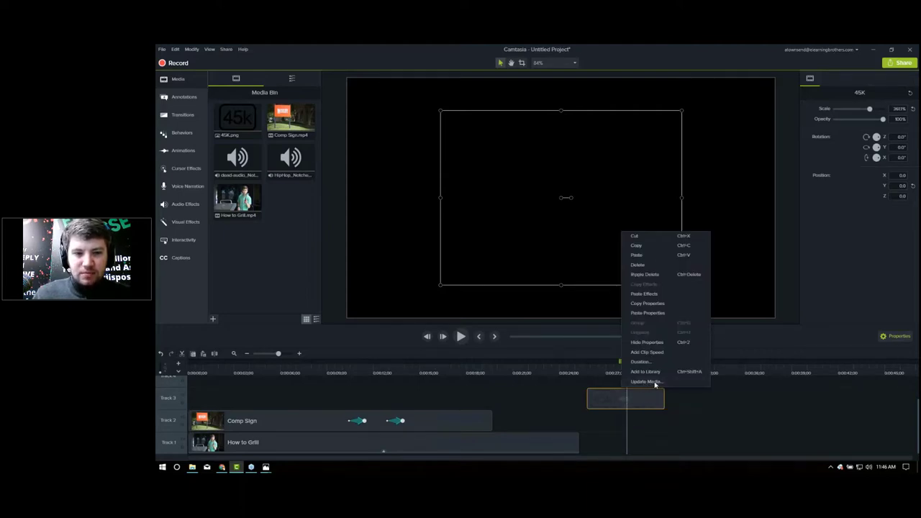
pyautogui.click(284, 143)
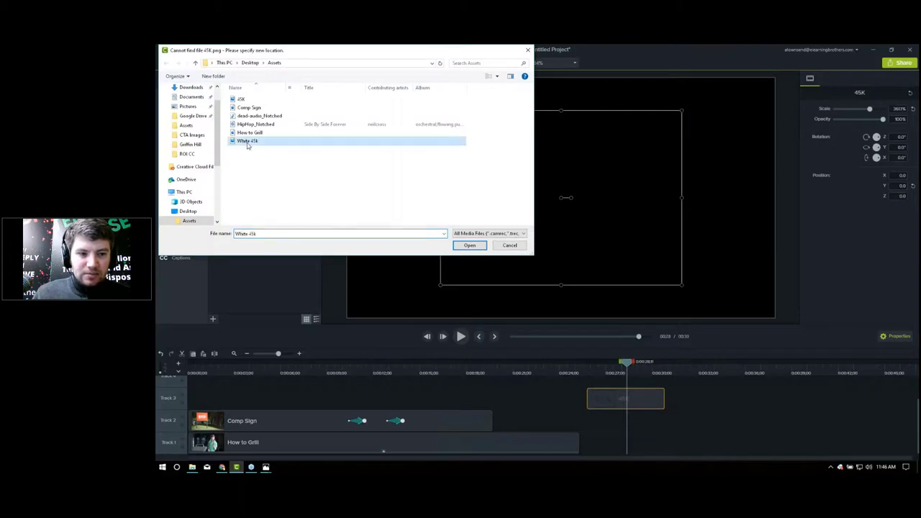
pyautogui.click(461, 247)
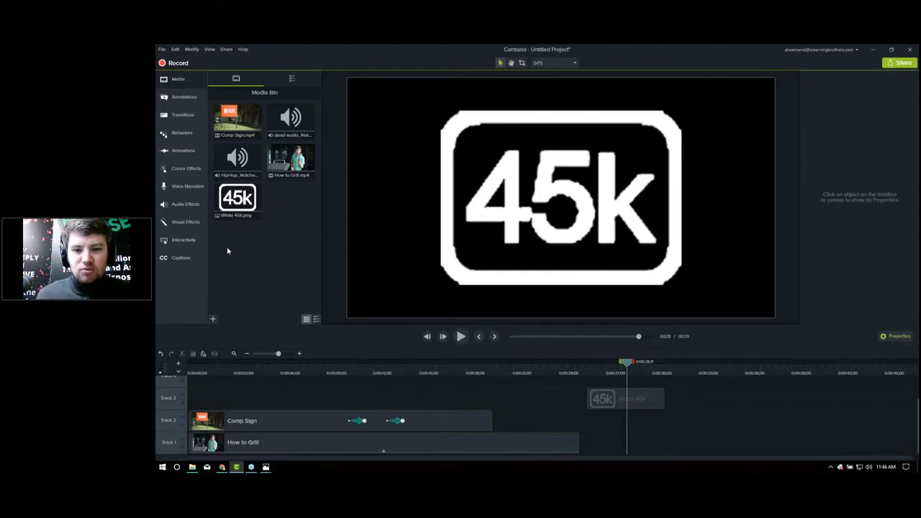
# - Shrink the White 45k image on the canvas to a small badge near the canvas's upper-left corner and deselect it
pyautogui.click(530, 239)
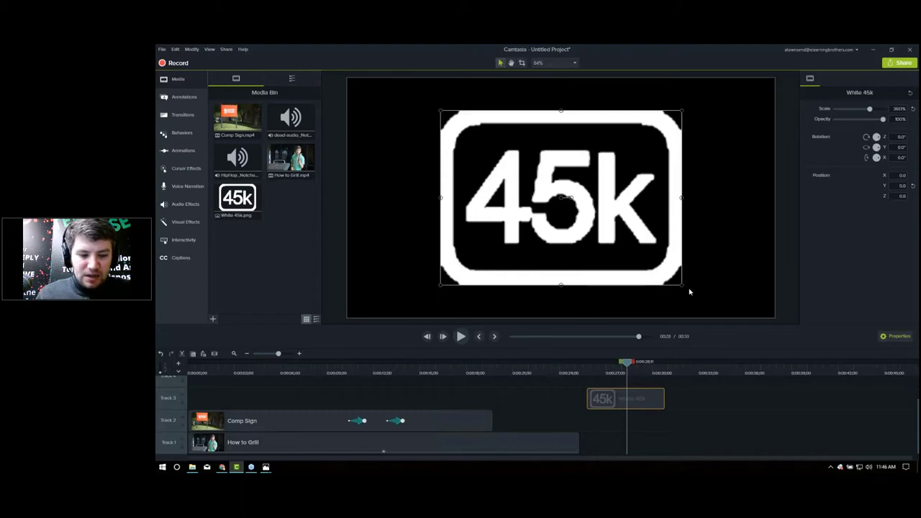
pyautogui.moveTo(685, 289); pyautogui.dragTo(404, 135)
pyautogui.click(458, 162)
pyautogui.click(406, 178)
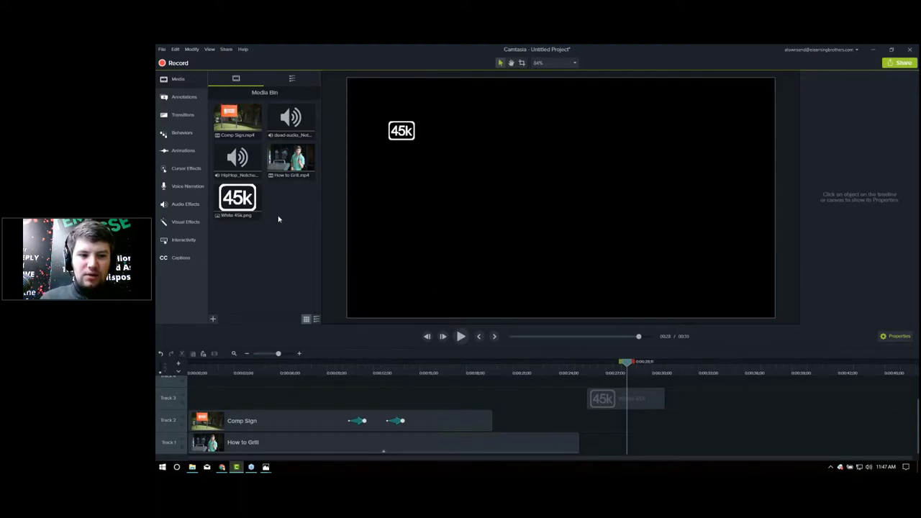
# - Browse the theme folders and assets in the Library and return to the media bin
pyautogui.click(276, 79)
pyautogui.scroll(1, 267, 129)
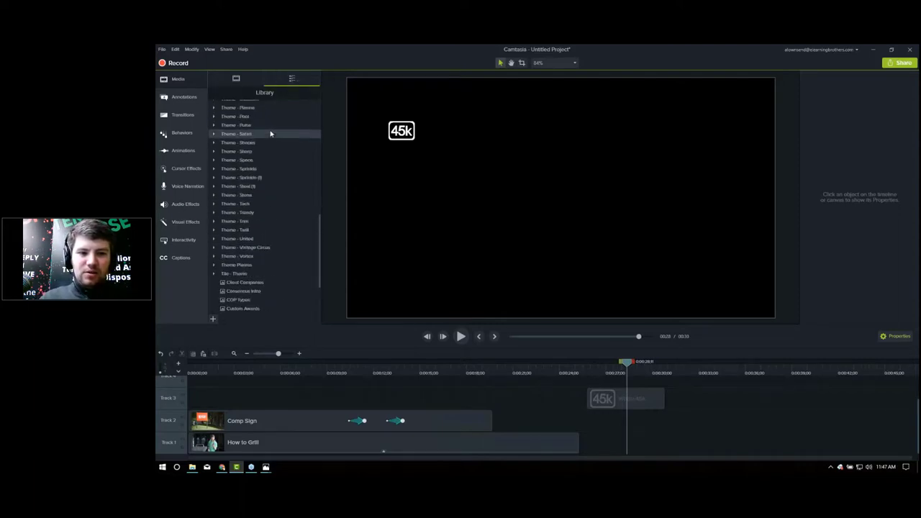
pyautogui.scroll(10, 264, 211)
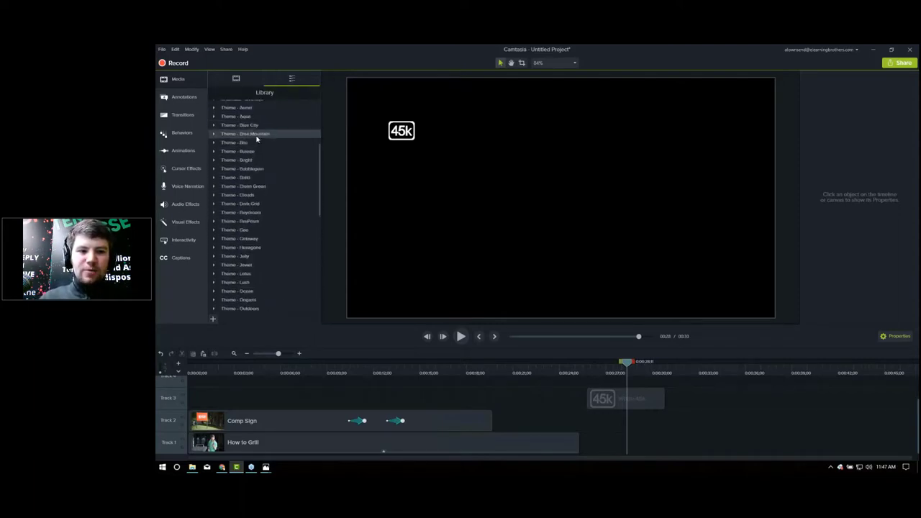
pyautogui.scroll(5, 257, 138)
pyautogui.scroll(-15, 257, 138)
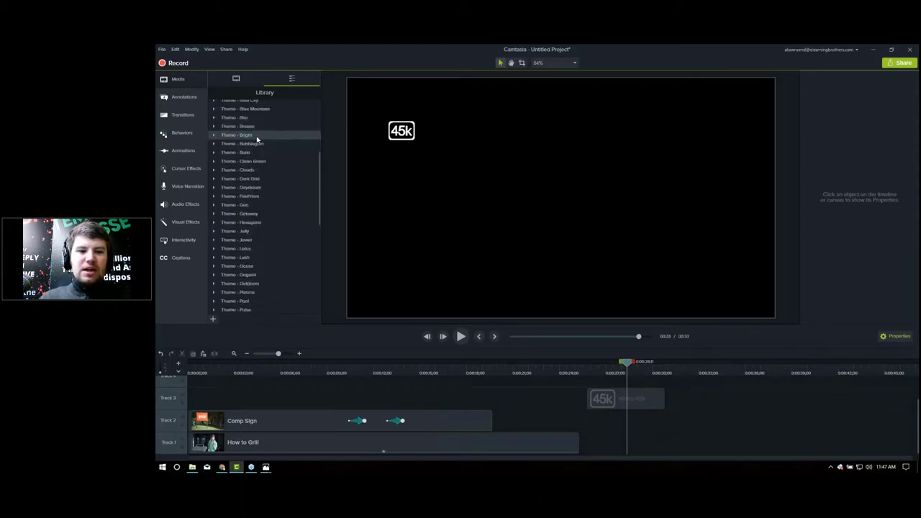
pyautogui.scroll(15, 306, 206)
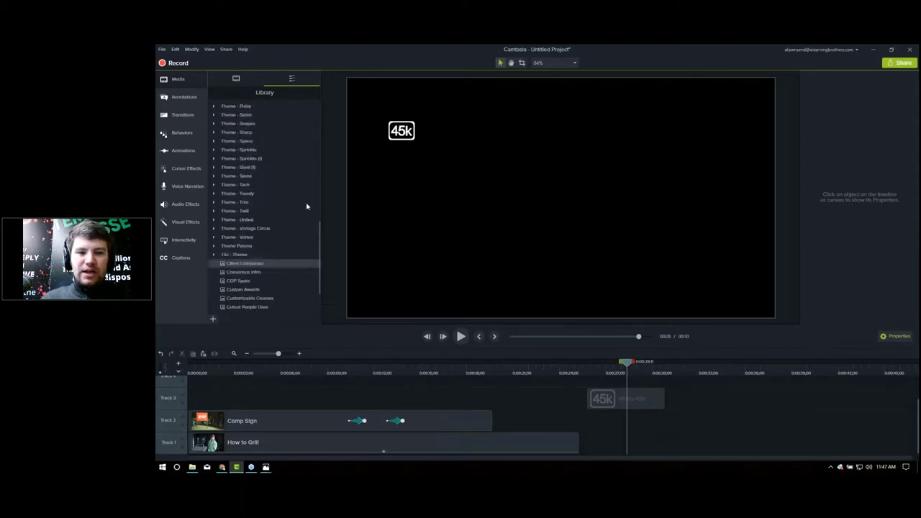
pyautogui.click(245, 79)
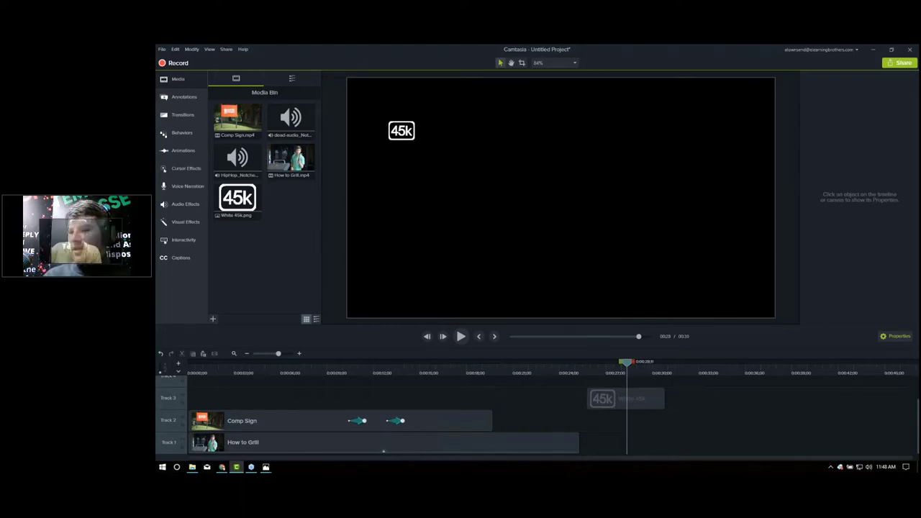
# - Switch to the open Templates CTA Slide.jpg image in the photo viewer
pyautogui.moveTo(245, 421); pyautogui.dragTo(248, 454)
pyautogui.moveTo(266, 467)
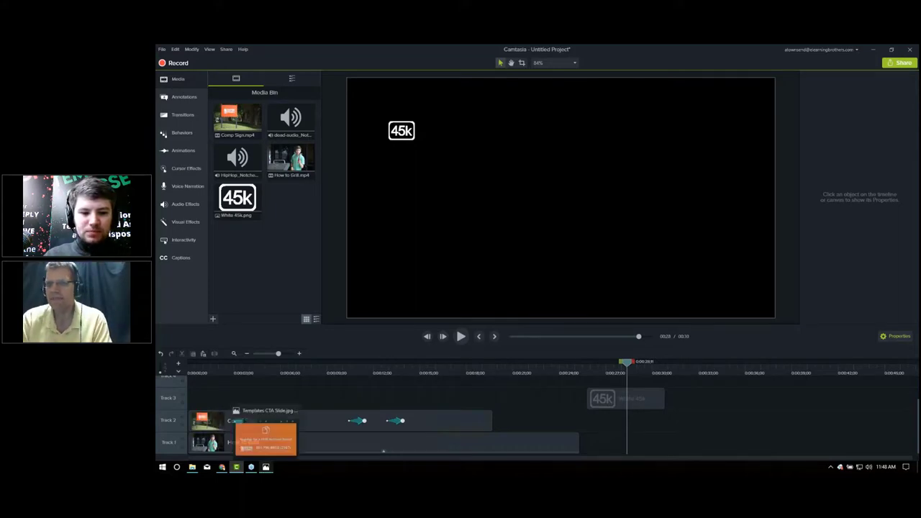
pyautogui.click(268, 446)
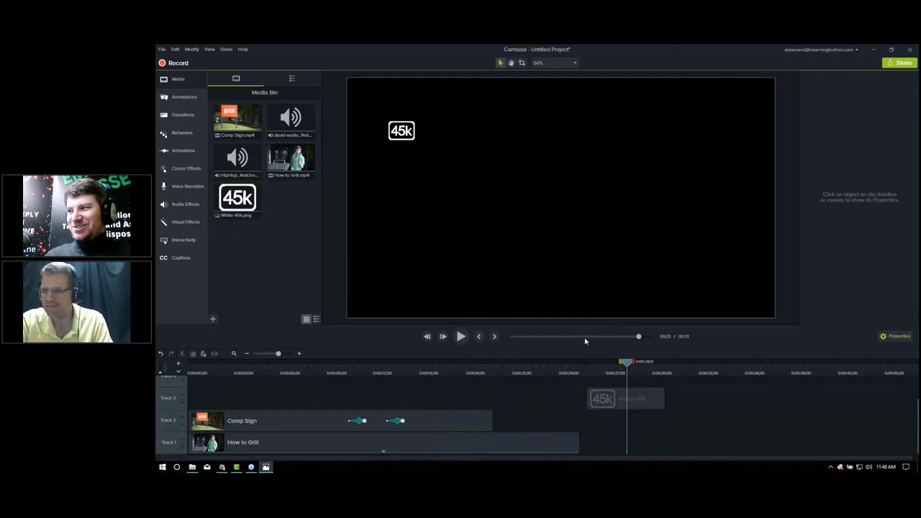
# - Scale the Comp Sign clip down to about 50% at about 16 seconds and add a white Border effect with thickness 10
pyautogui.click(469, 374)
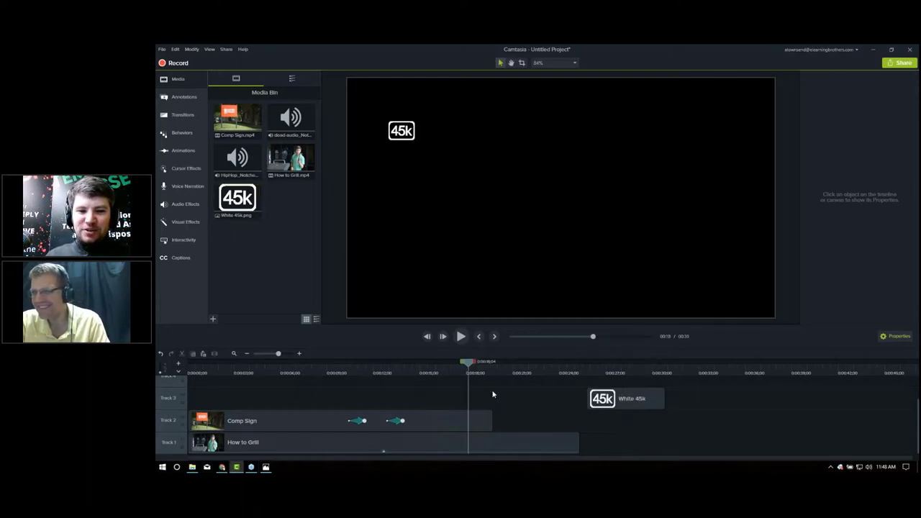
pyautogui.click(477, 425)
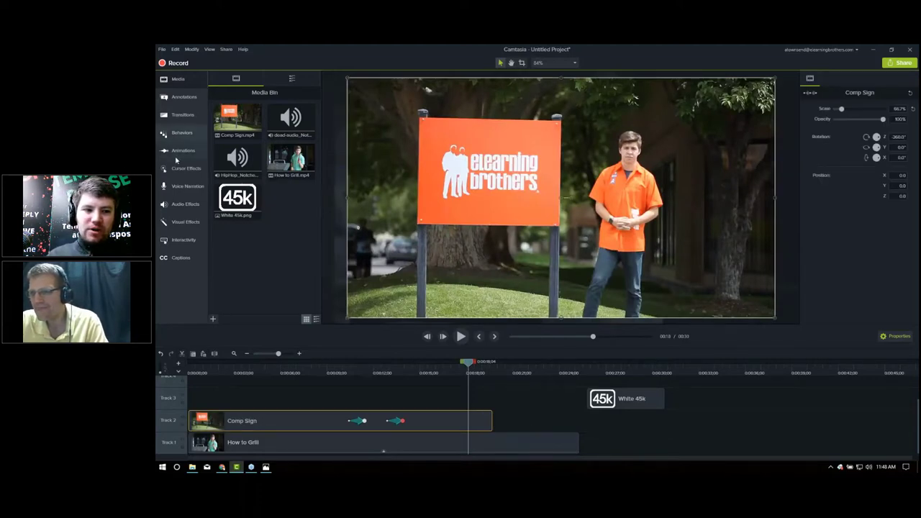
pyautogui.click(184, 223)
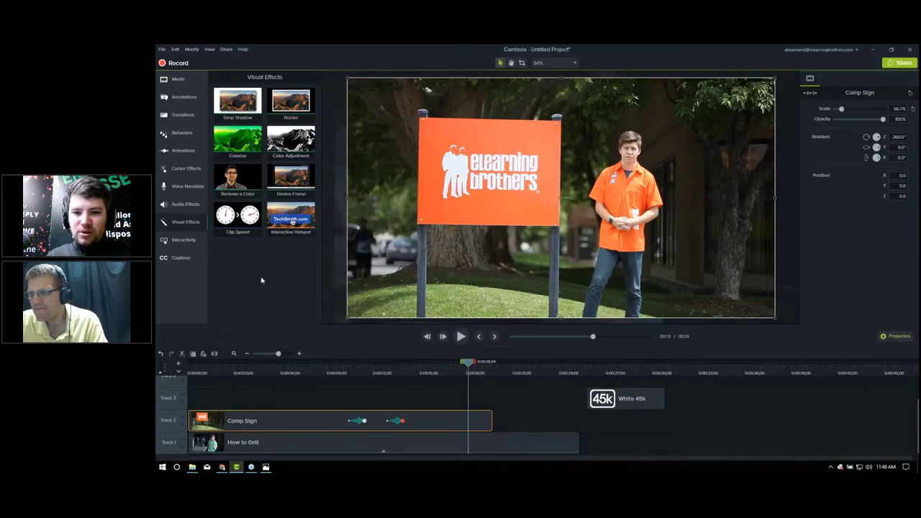
pyautogui.click(446, 373)
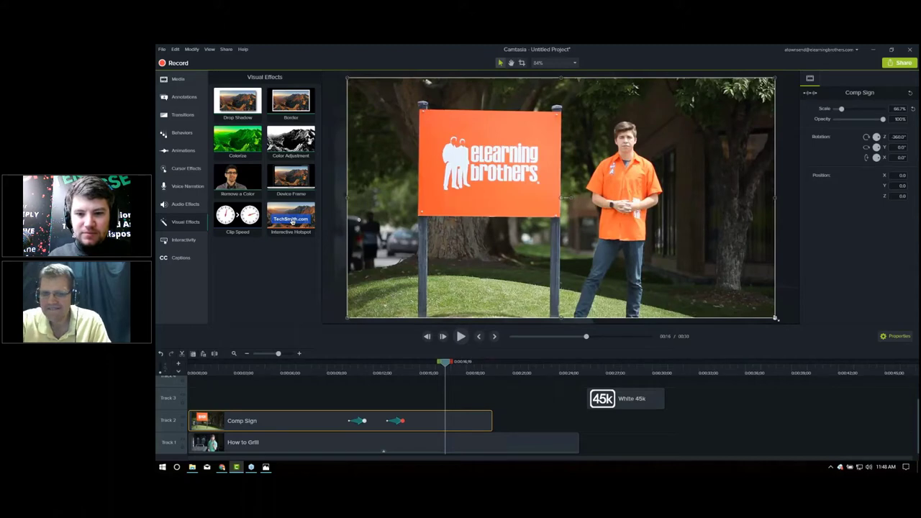
pyautogui.moveTo(775, 317); pyautogui.dragTo(721, 287)
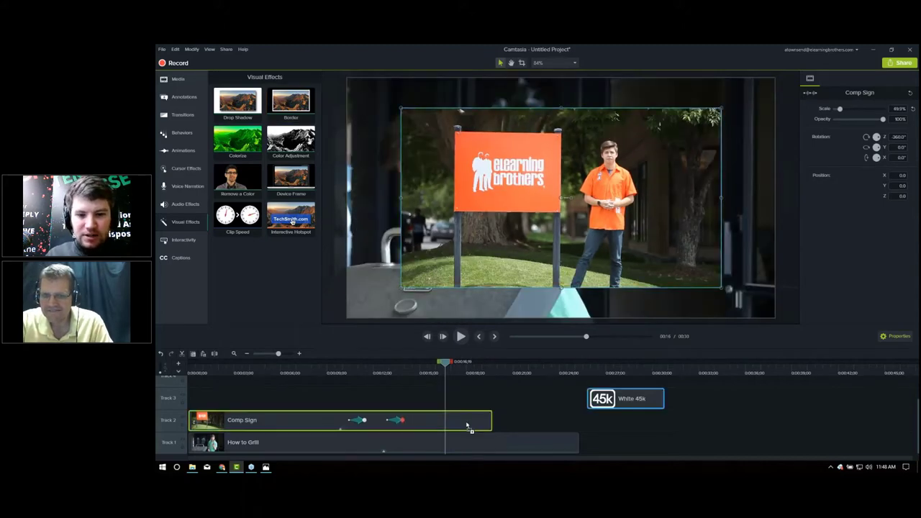
pyautogui.moveTo(468, 426); pyautogui.dragTo(468, 426)
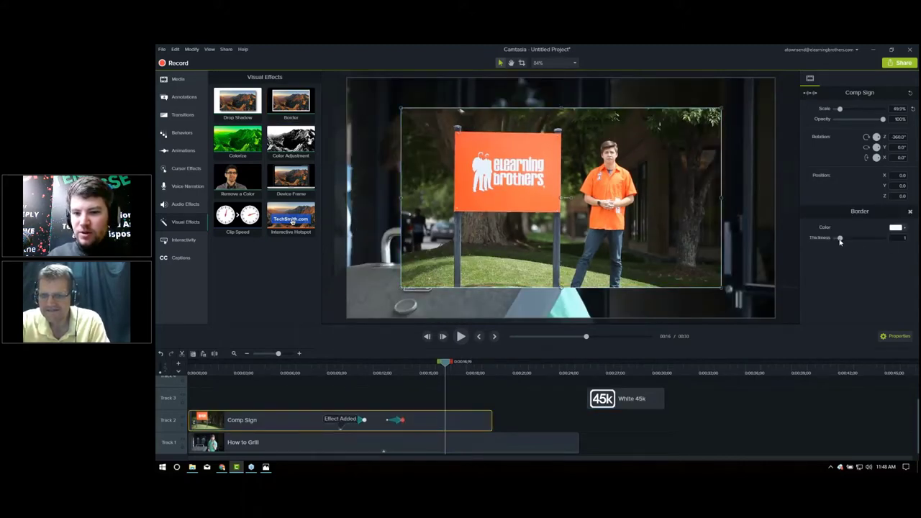
pyautogui.moveTo(839, 239); pyautogui.dragTo(882, 238)
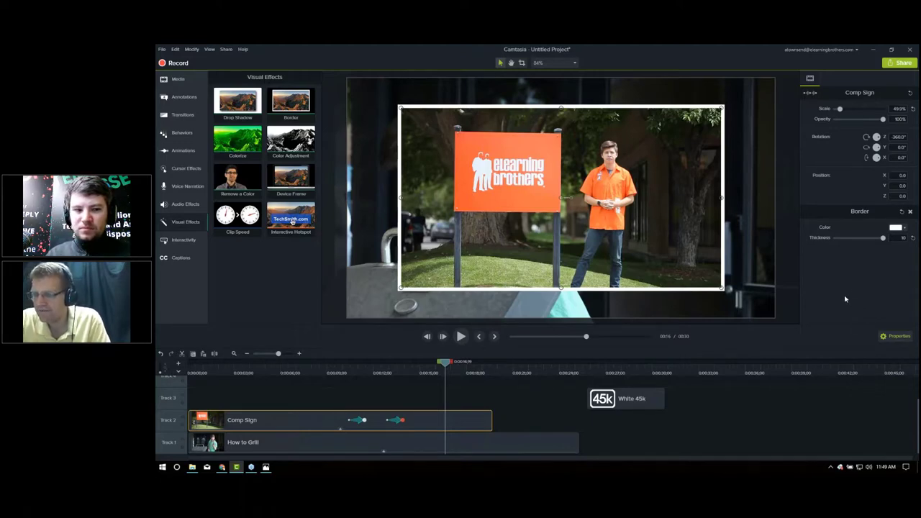
# - Place the purple speech bubble callout from the Basic style on Track 3 above Comp Sign, starting at about 13 seconds
pyautogui.click(185, 205)
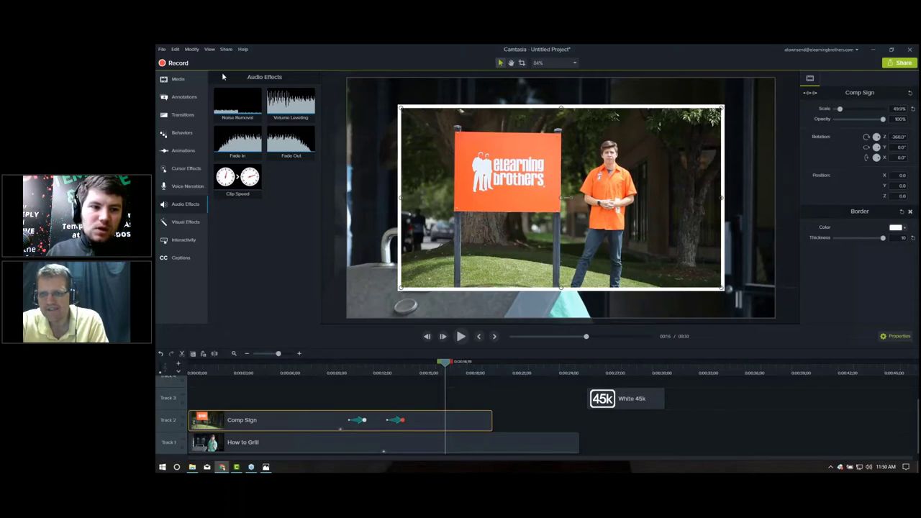
pyautogui.click(181, 98)
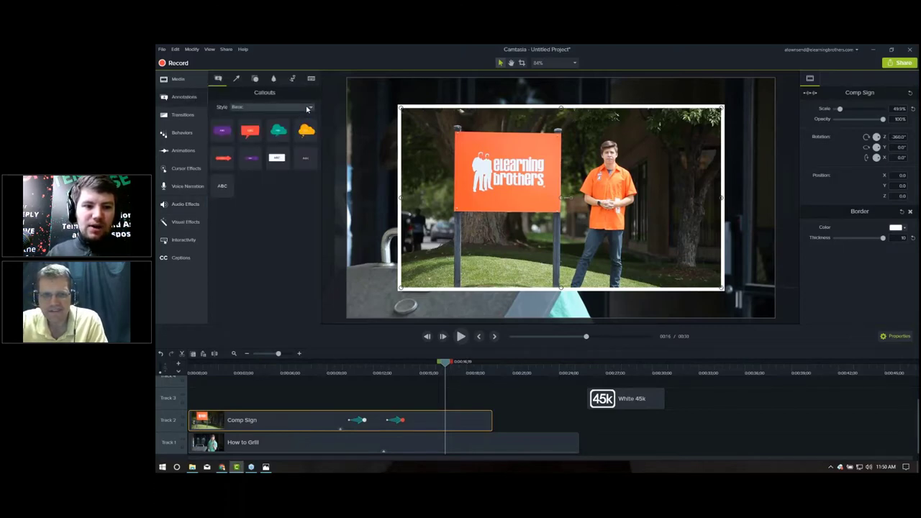
pyautogui.click(221, 130)
pyautogui.moveTo(328, 211); pyautogui.dragTo(417, 398)
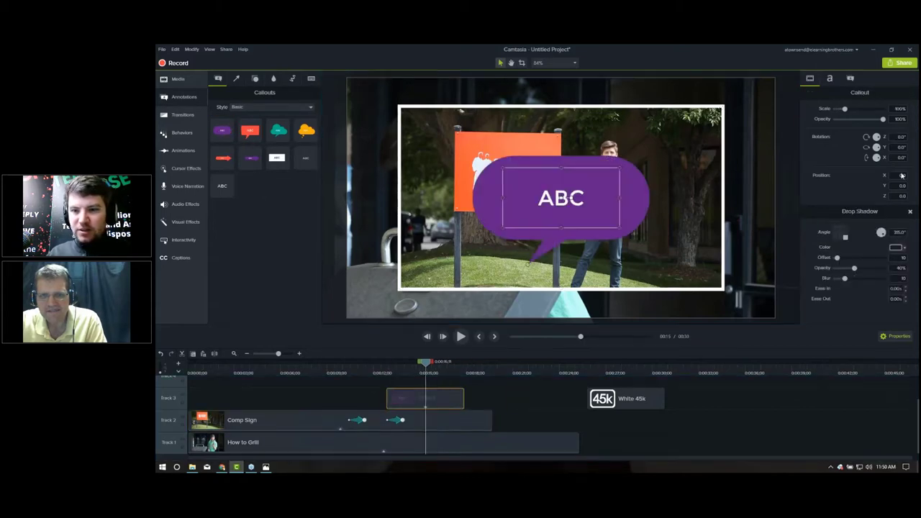
# - Try the Text Arrow 1, Speech Bubble 2 and Text Rectangle shapes on the purple callout
pyautogui.click(849, 78)
pyautogui.click(892, 124)
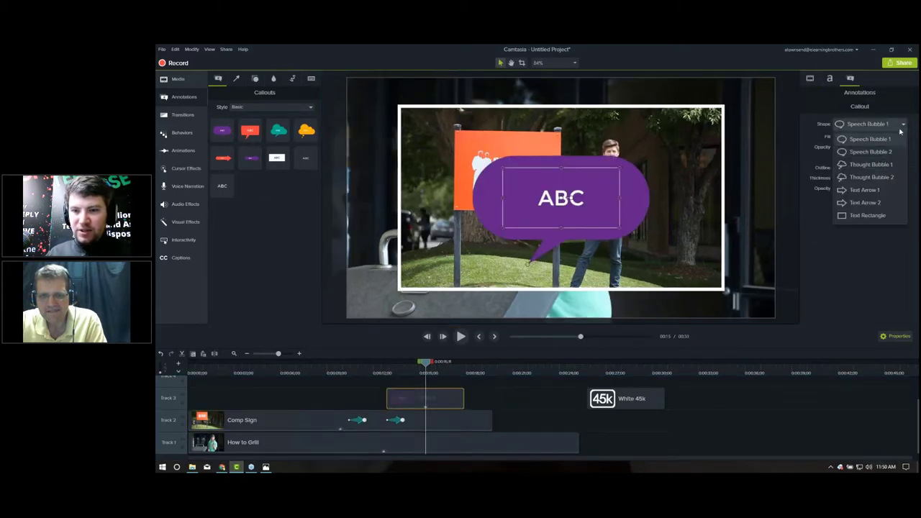
pyautogui.click(876, 191)
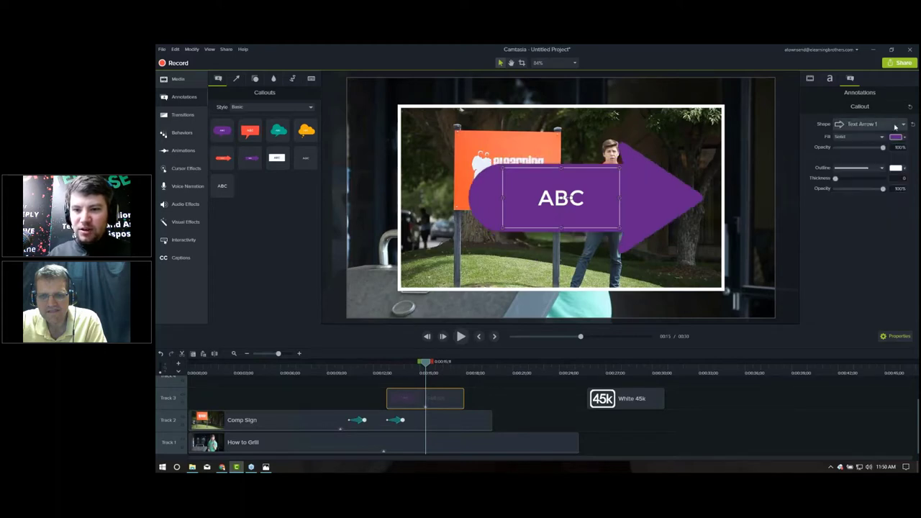
pyautogui.click(893, 126)
pyautogui.click(876, 153)
pyautogui.click(883, 125)
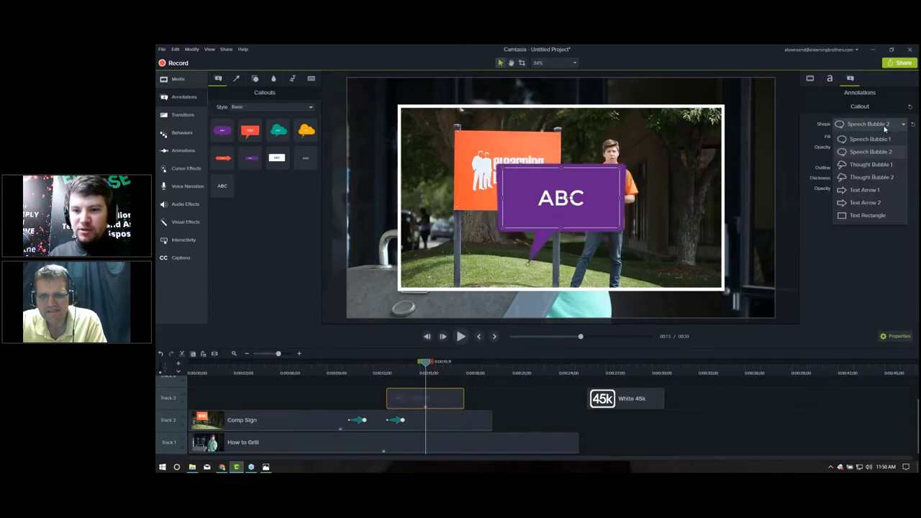
pyautogui.click(874, 191)
pyautogui.click(877, 127)
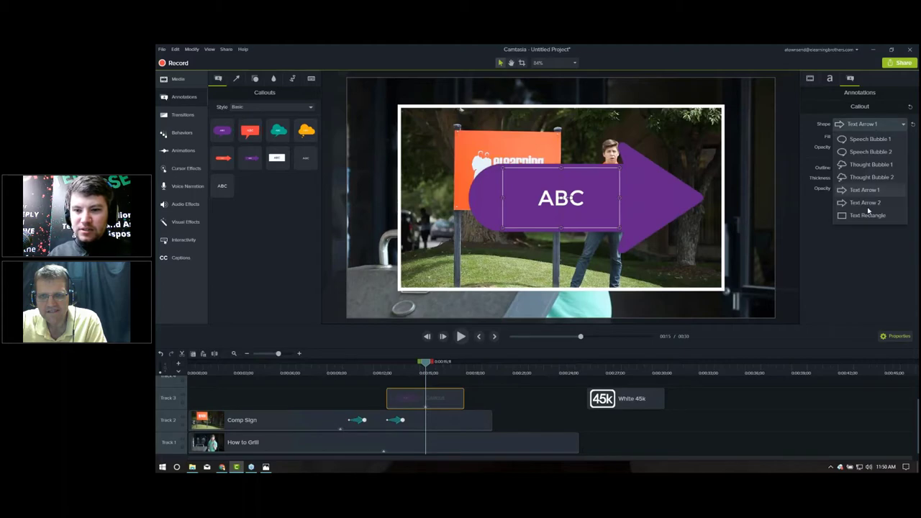
pyautogui.click(869, 215)
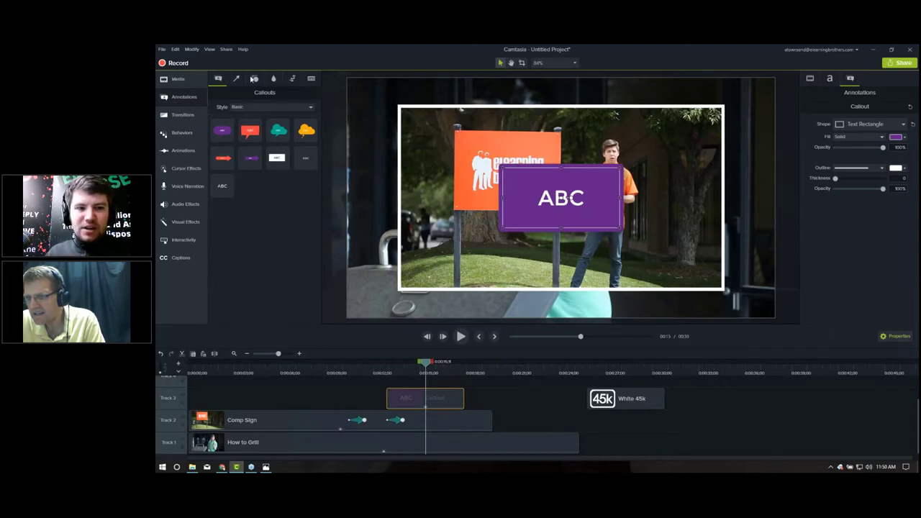
# - Try Text Arrow 1 once more on the callout and set its shape to Speech Bubble 2
pyautogui.click(830, 79)
pyautogui.click(850, 78)
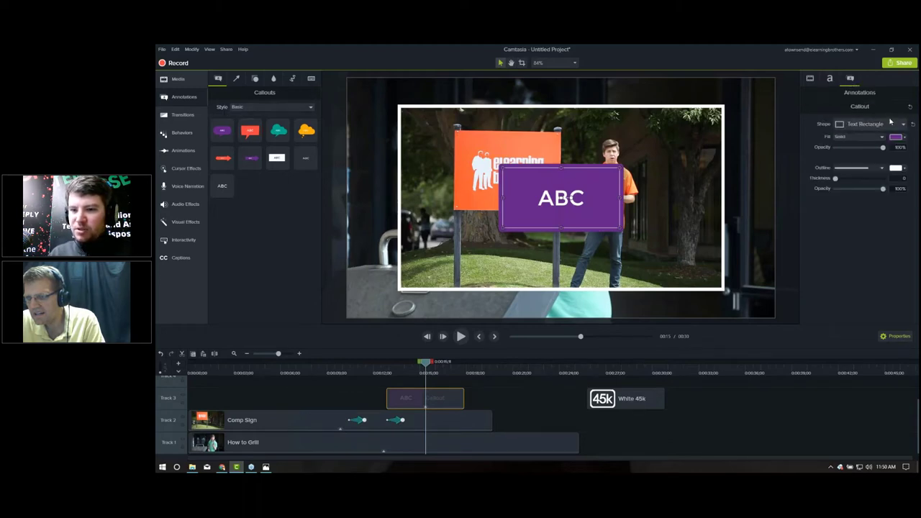
pyautogui.click(884, 124)
pyautogui.click(874, 190)
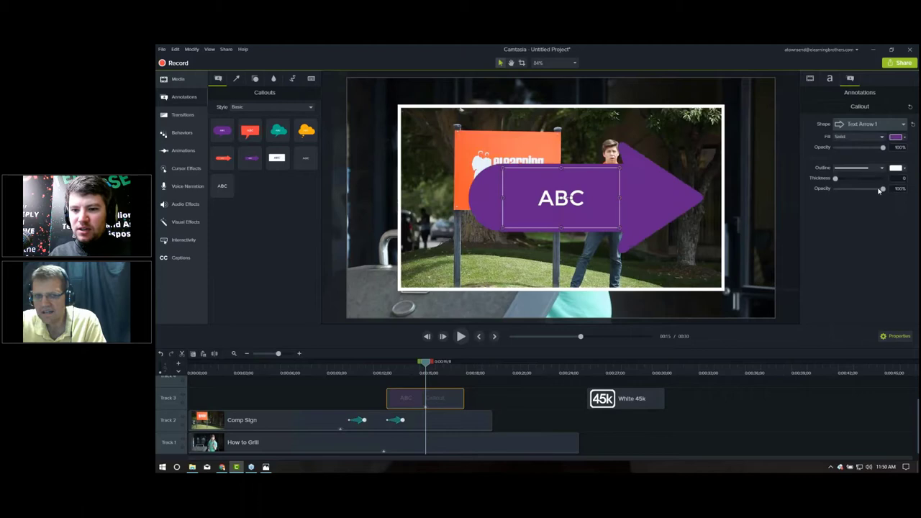
pyautogui.click(885, 124)
pyautogui.click(874, 152)
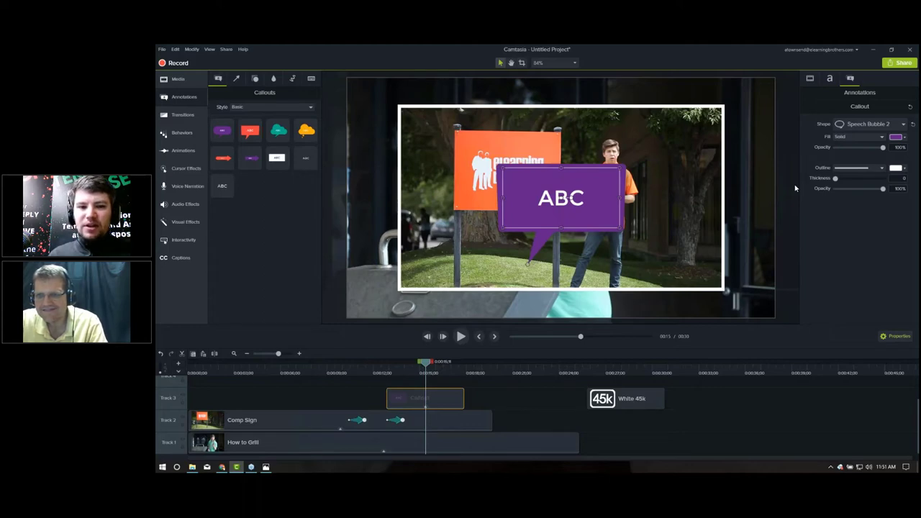
# - View the interactivity quiz options and the visual effects that include Interactive Hotspot
pyautogui.click(181, 242)
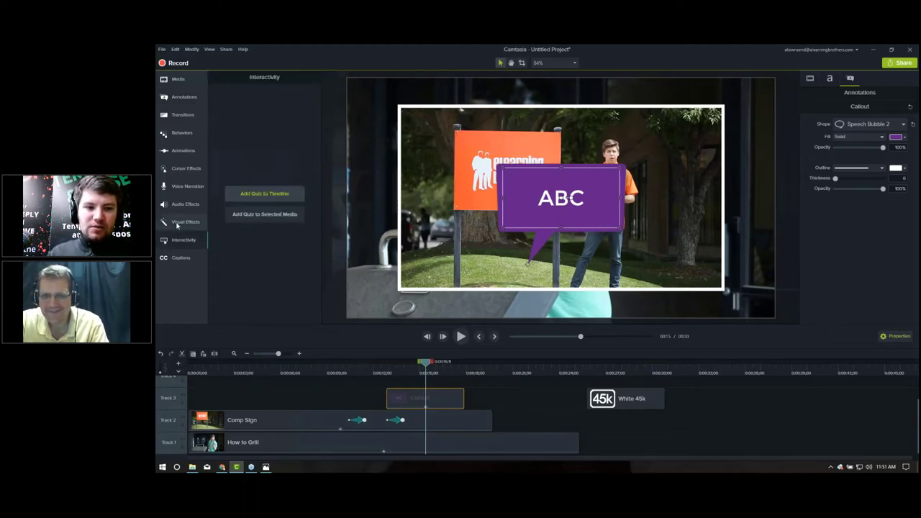
pyautogui.click(181, 223)
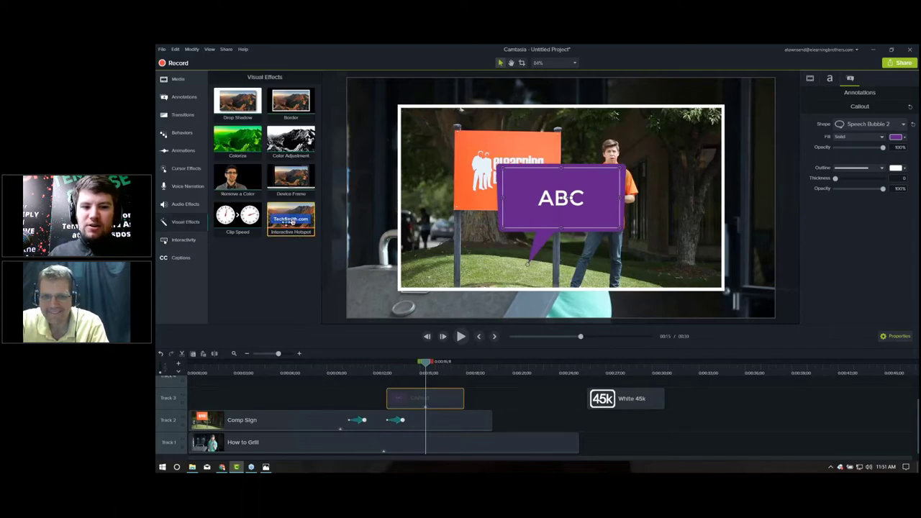